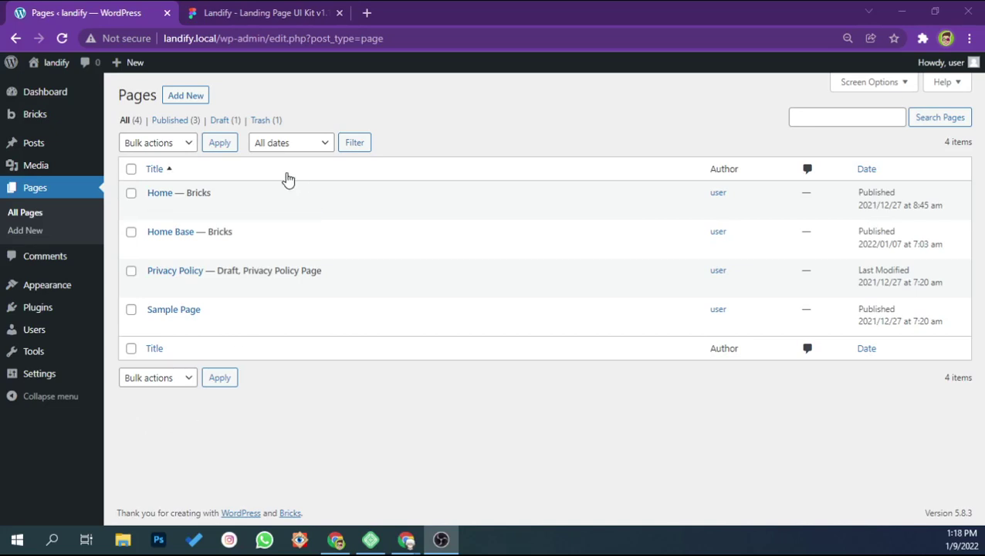
# Review the Figma hero design, then open the Home page in Bricks Builder
pyautogui.click(280, 12)
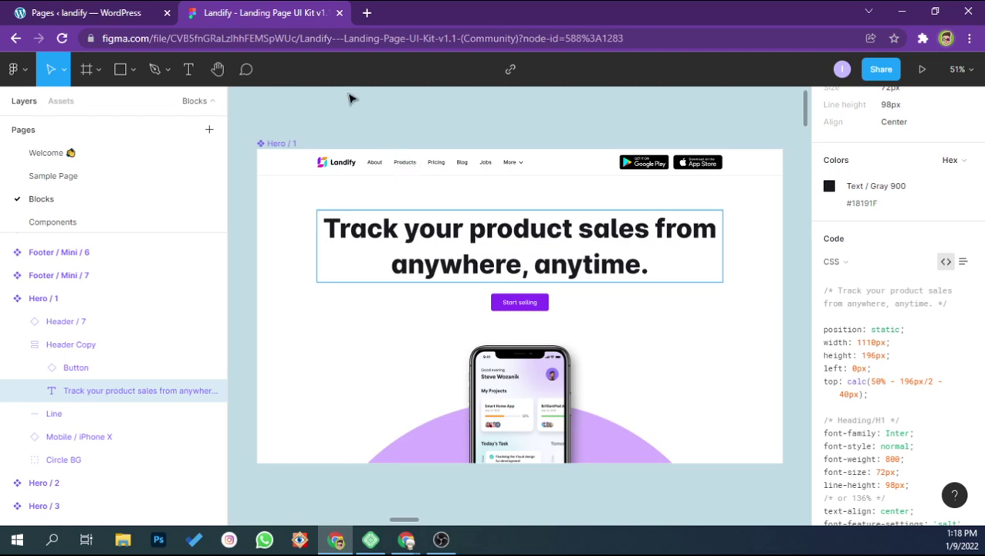
pyautogui.hotkey('ctrl', 'shift', 'Tab')
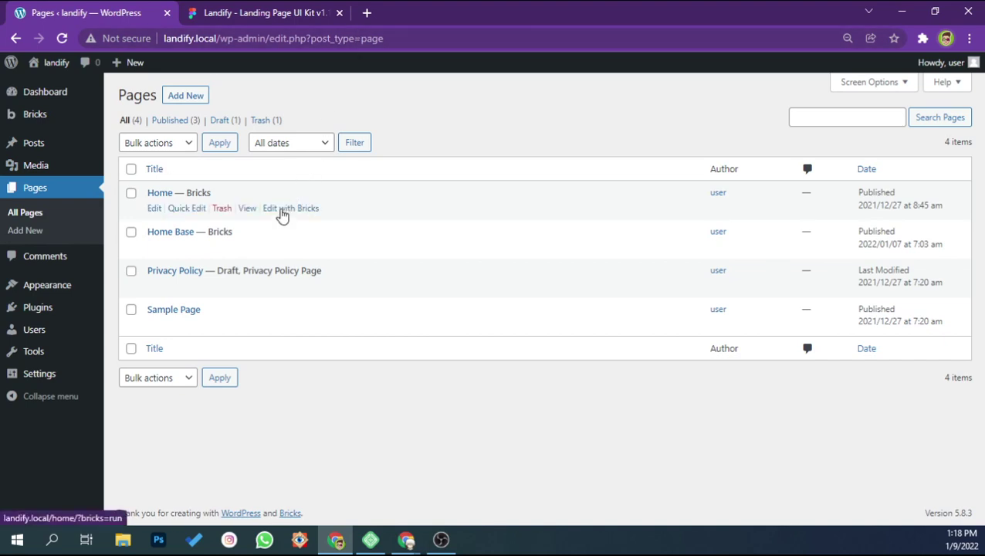
pyautogui.click(281, 210)
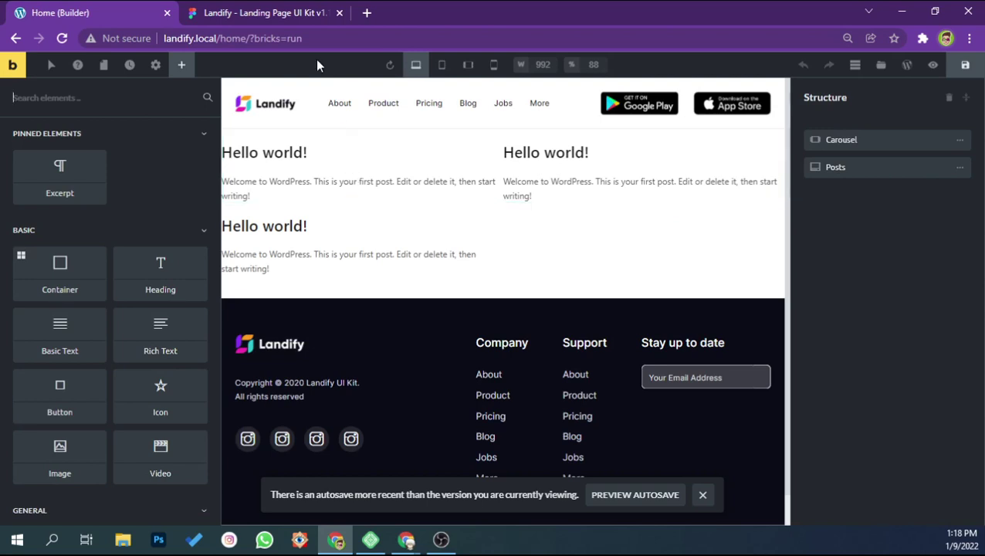
# Delete the Carousel and Posts elements from the Structure panel
pyautogui.click(958, 140)
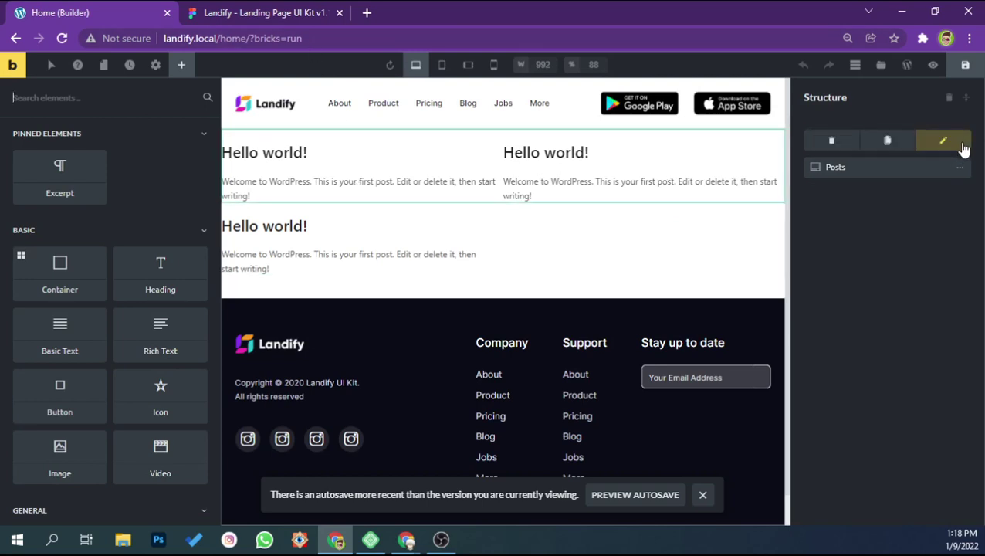
pyautogui.click(833, 141)
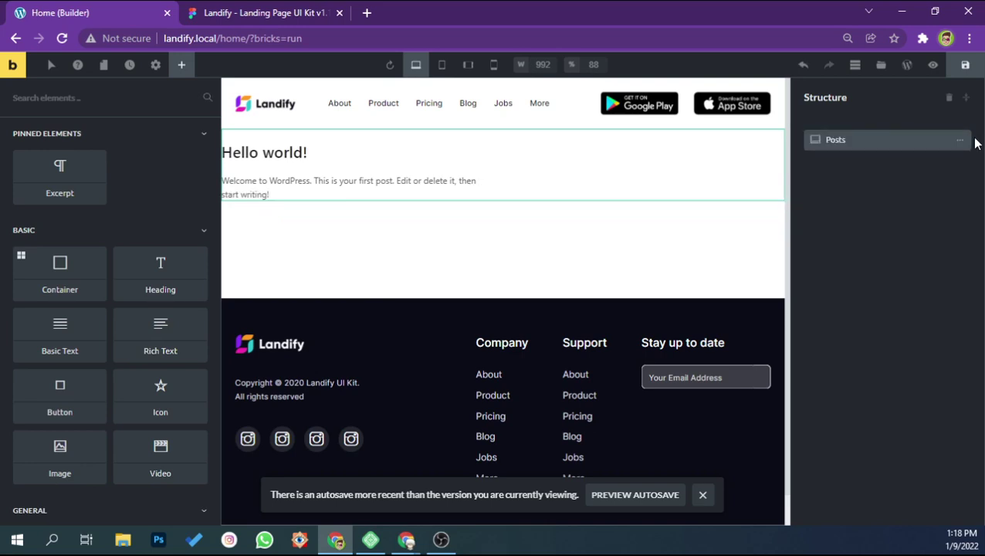
pyautogui.click(958, 140)
pyautogui.click(847, 145)
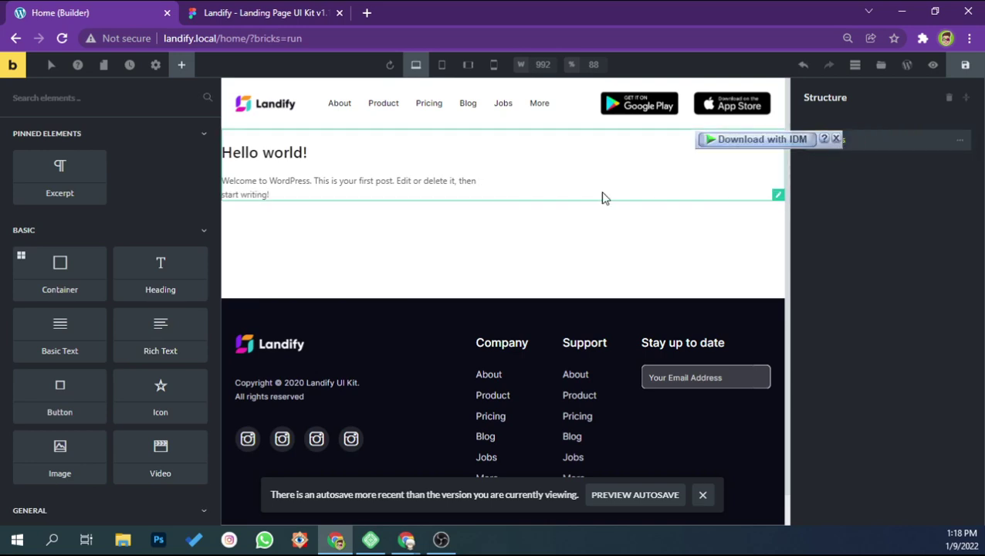
pyautogui.click(839, 140)
pyautogui.click(959, 140)
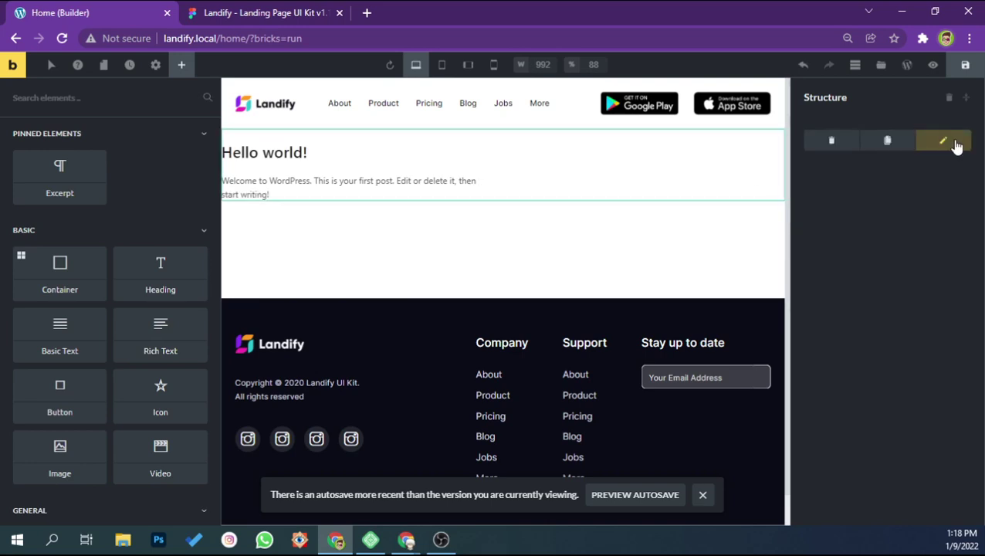
pyautogui.click(838, 147)
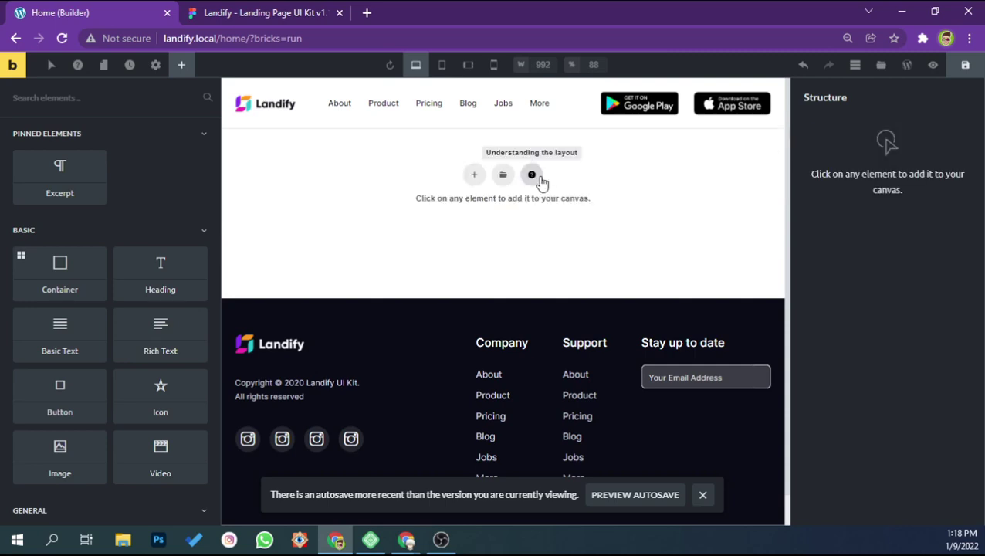
# Insert an empty container and bring up its Style > Layout settings
pyautogui.click(474, 176)
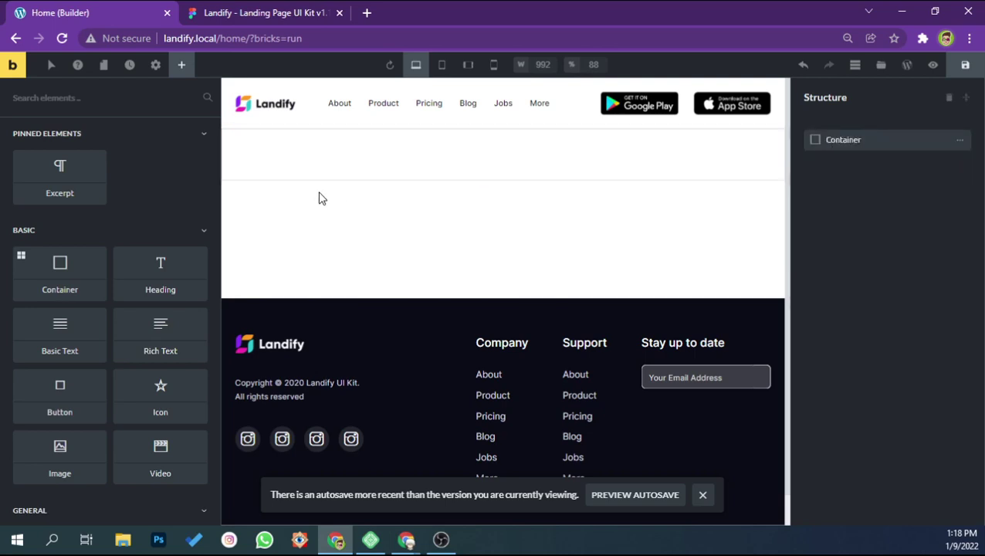
pyautogui.click(777, 166)
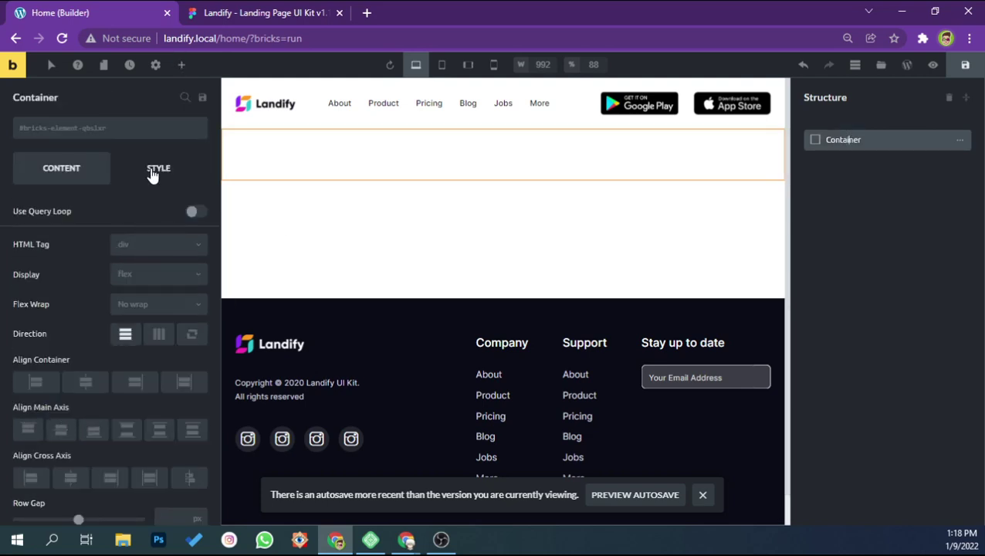
pyautogui.click(148, 174)
pyautogui.click(141, 220)
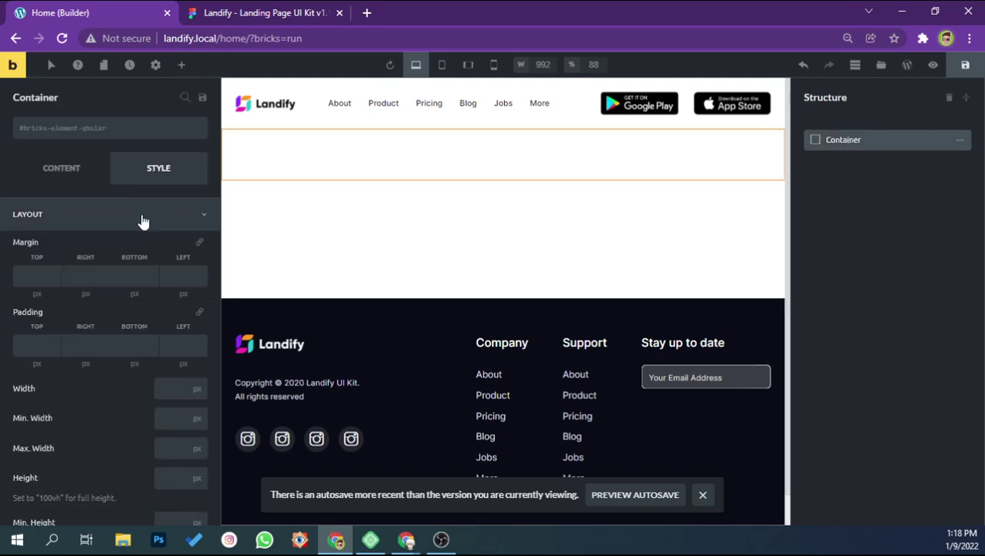
pyautogui.click(290, 13)
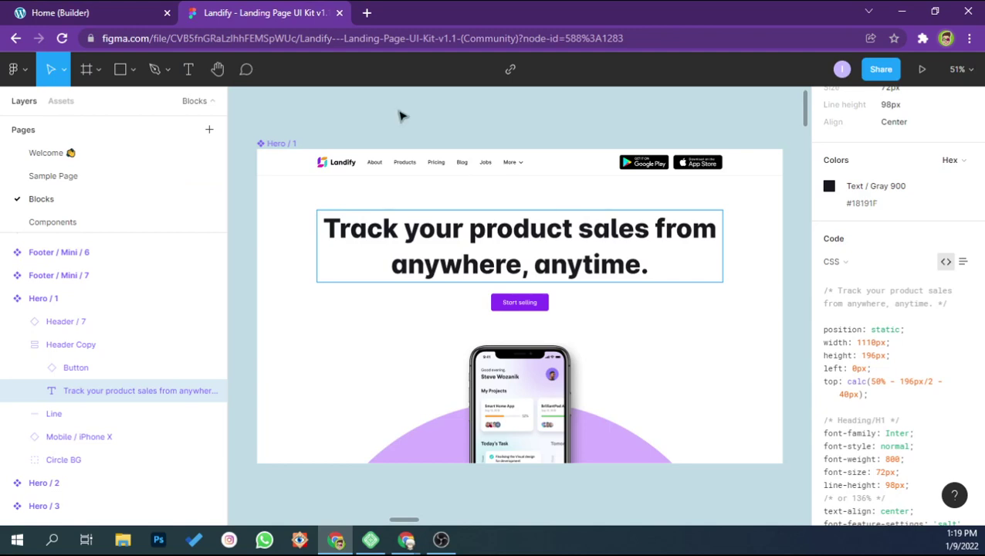
pyautogui.click(125, 11)
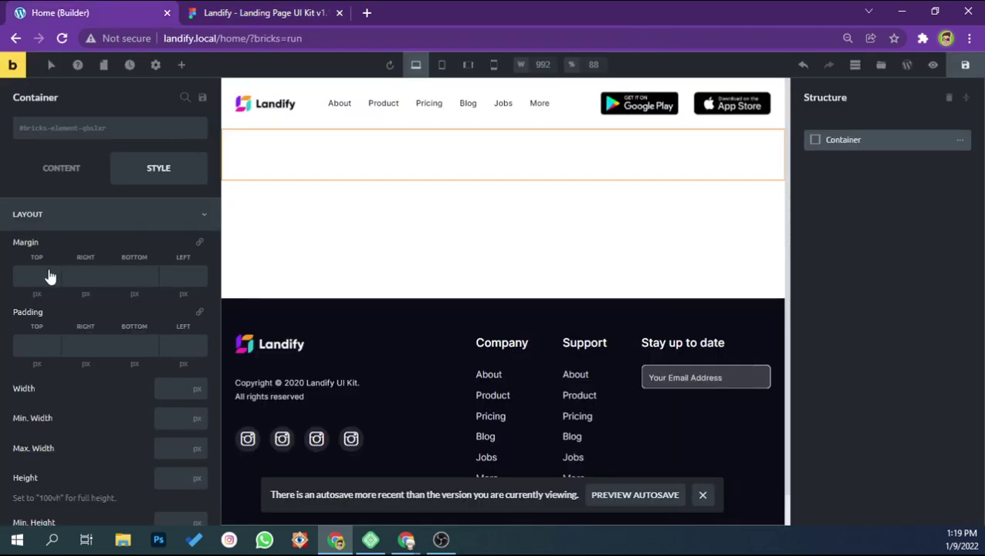
pyautogui.scroll(-1, 170, 348)
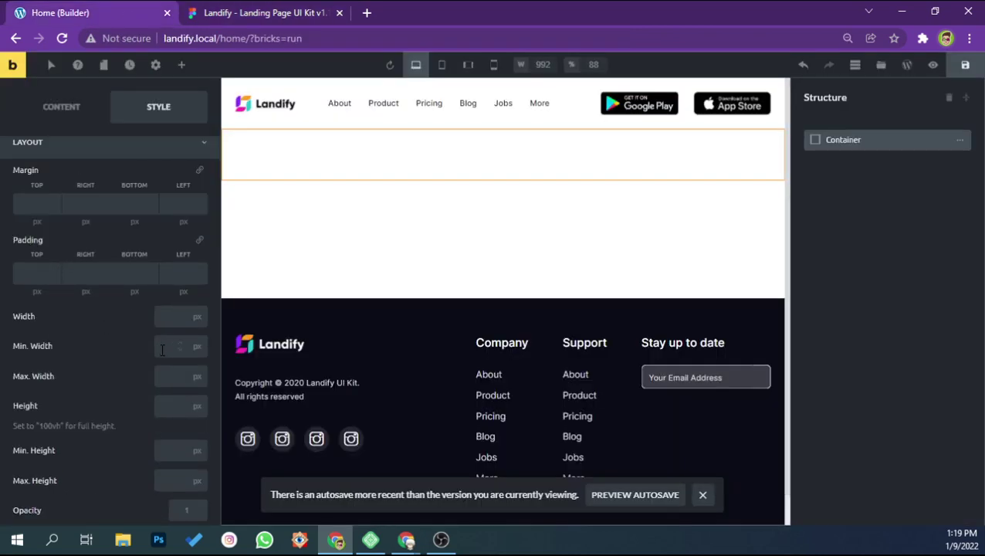
# Give the container a 1110 px max width and 24 px left and right padding
pyautogui.click(167, 376)
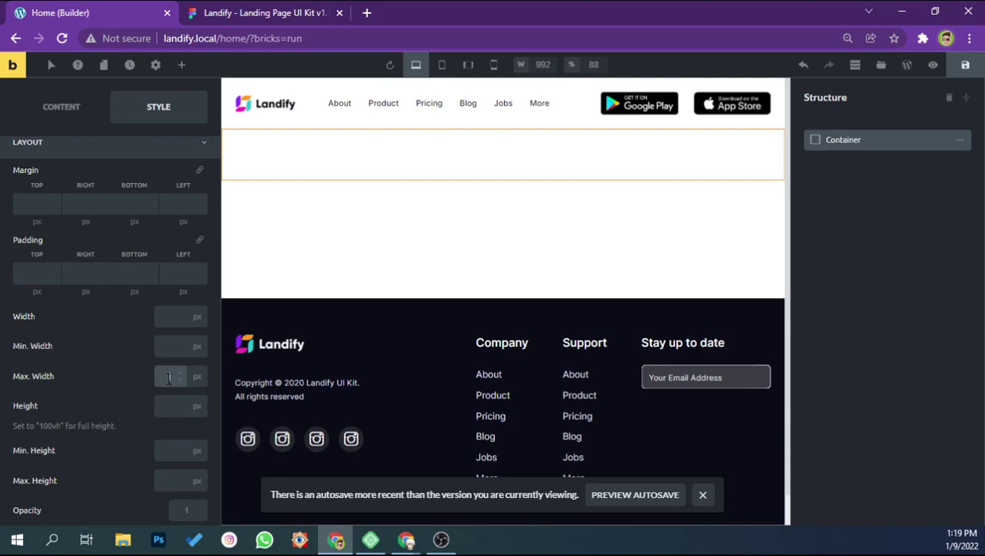
pyautogui.write('11')
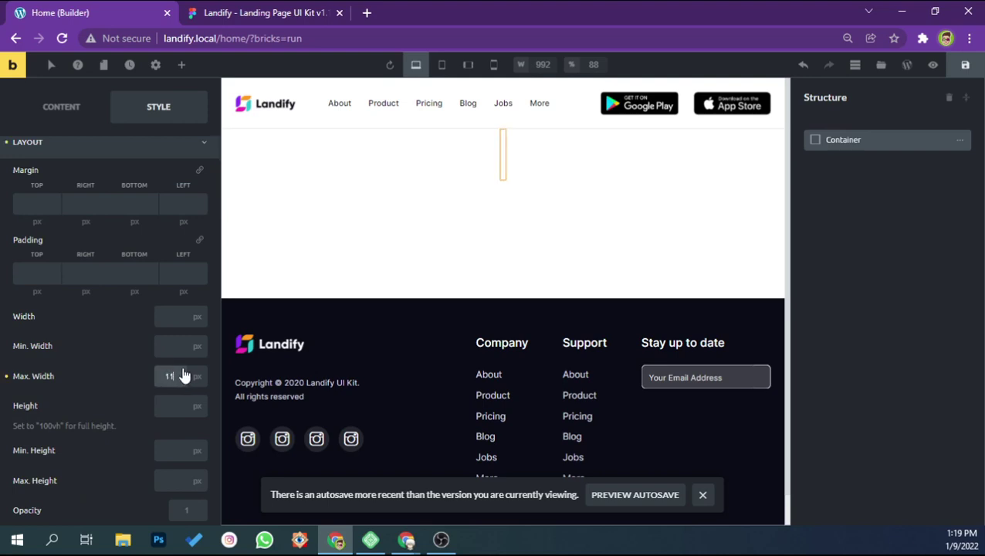
pyautogui.write('10')
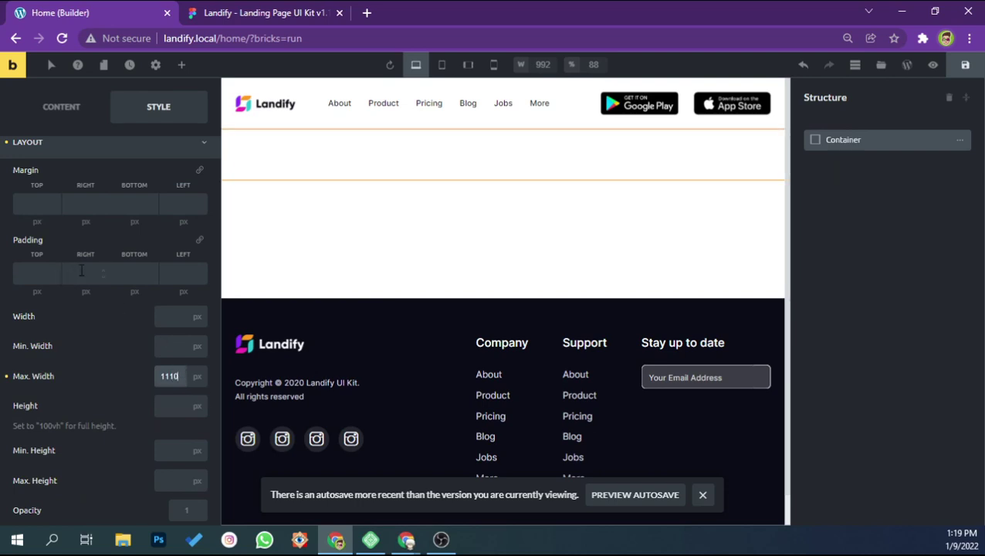
pyautogui.click(270, 13)
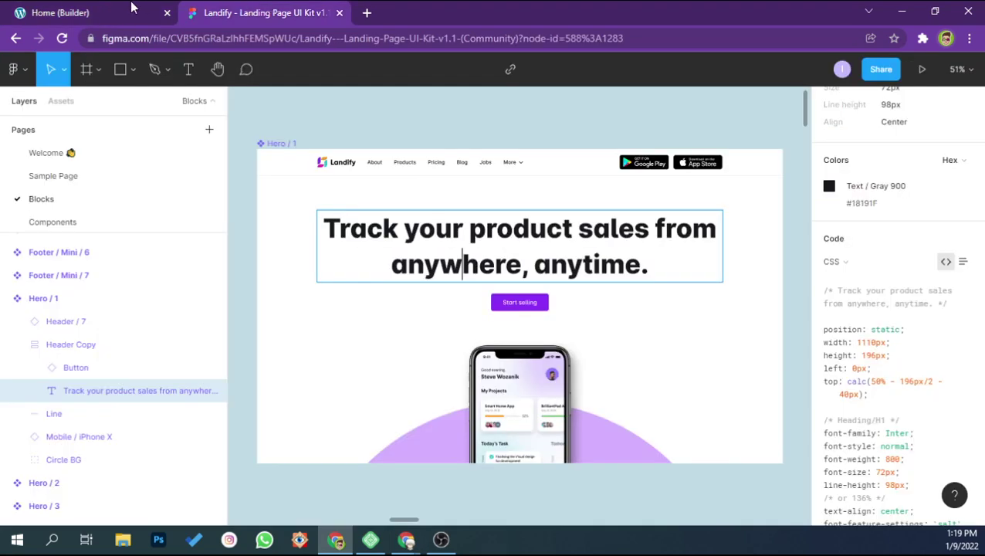
pyautogui.click(132, 9)
pyautogui.click(93, 270)
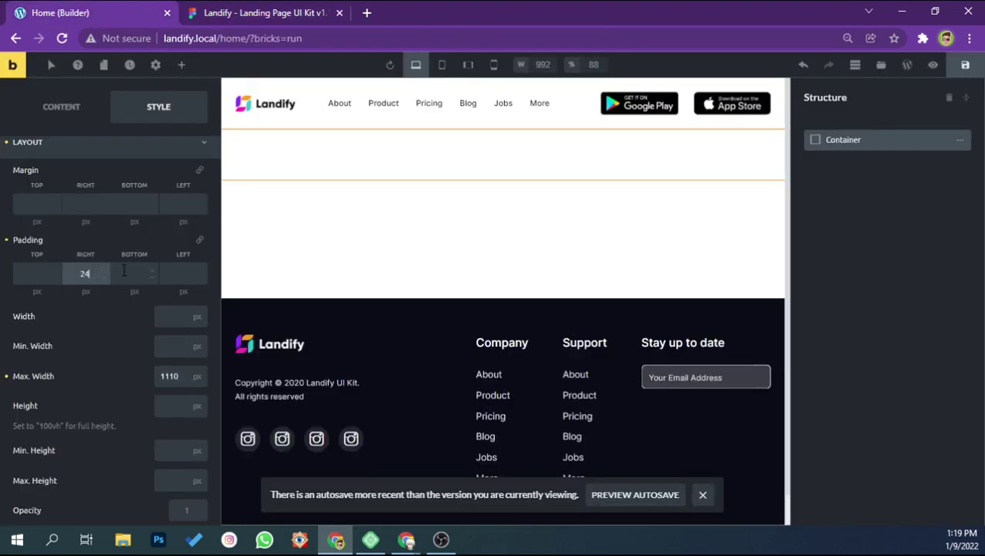
pyautogui.click(188, 276)
pyautogui.write('24')
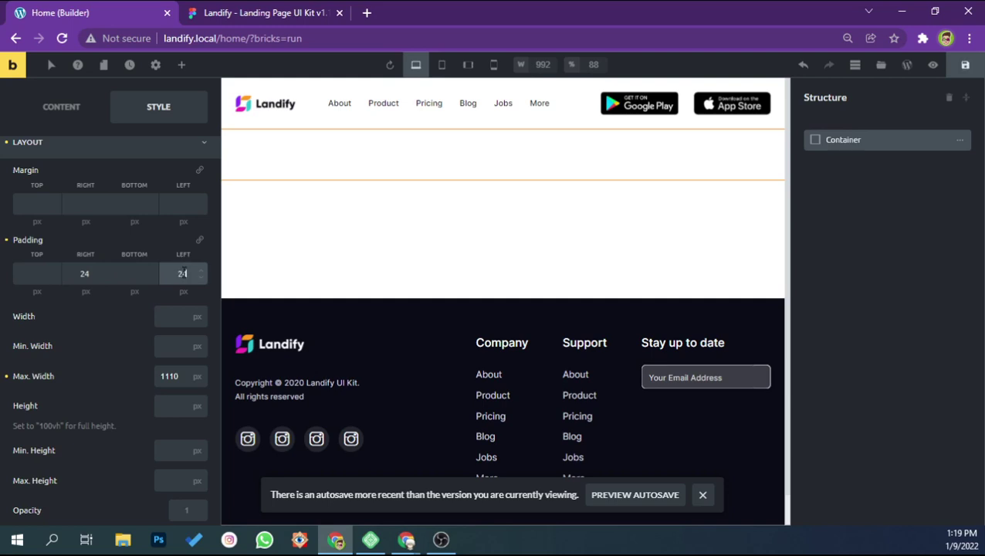
pyautogui.click(231, 11)
pyautogui.click(154, 11)
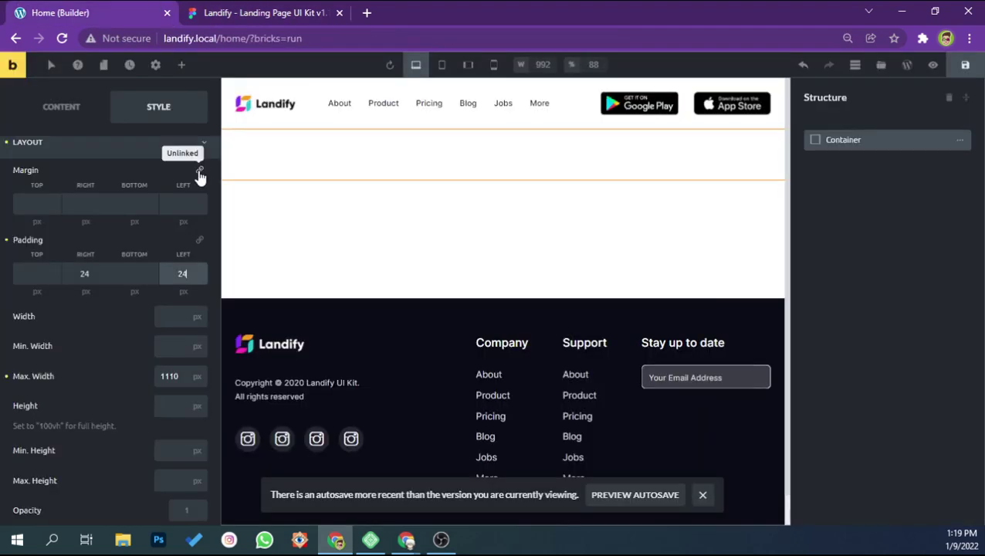
# Check the hero heading's 1110 px width in the Figma design
pyautogui.click(244, 19)
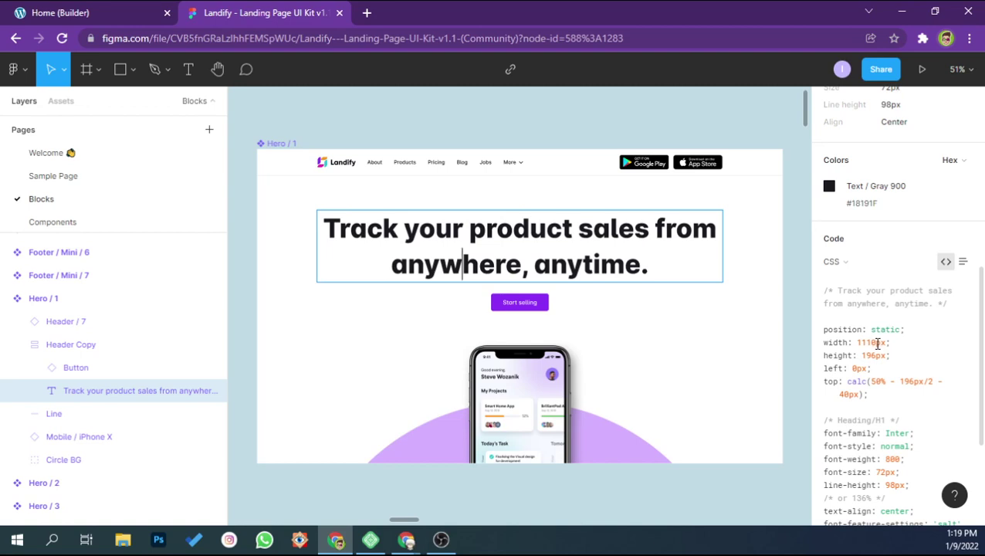
pyautogui.doubleClick(877, 344)
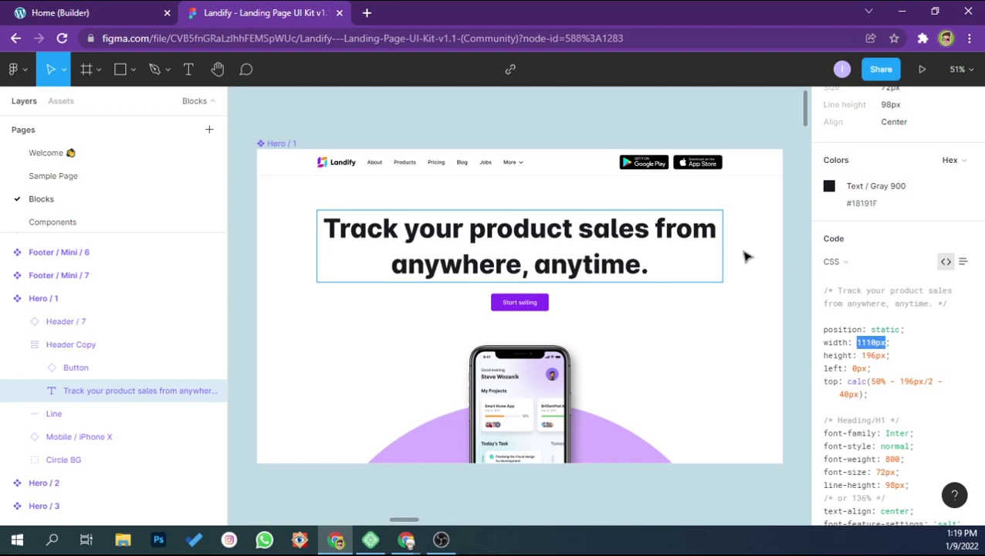
pyautogui.click(155, 14)
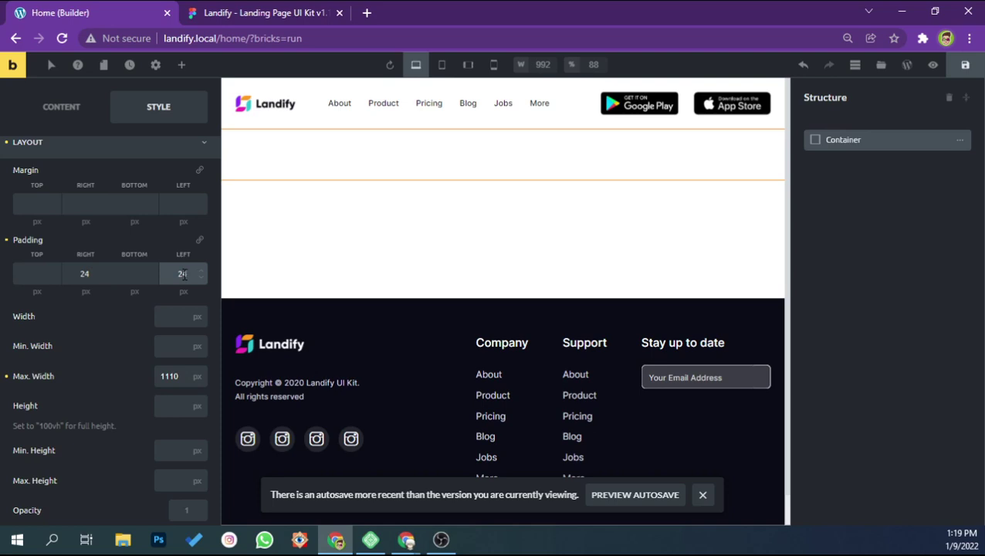
# Change the container's max width to 1158 and save the Home page
pyautogui.click(169, 376)
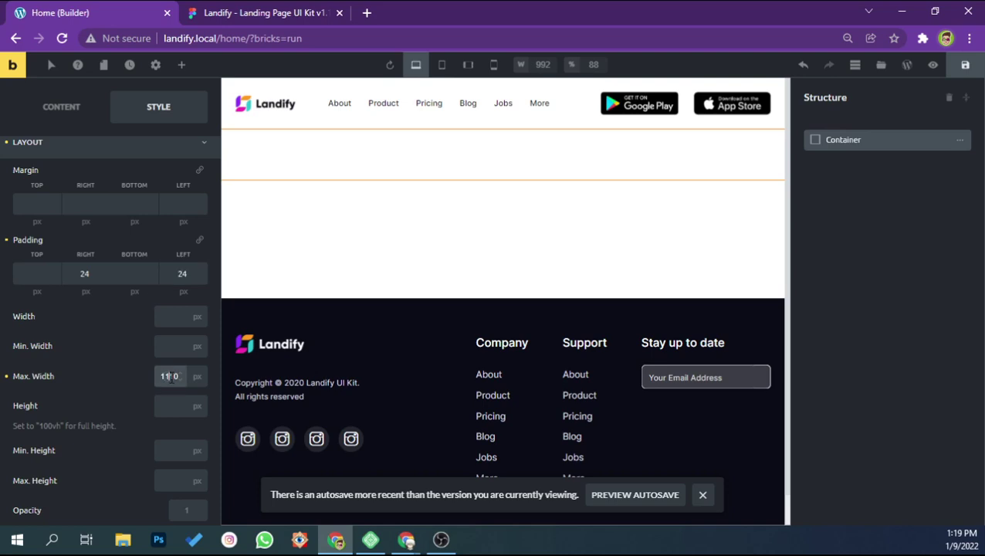
pyautogui.press('BackSpace')
pyautogui.write('1')
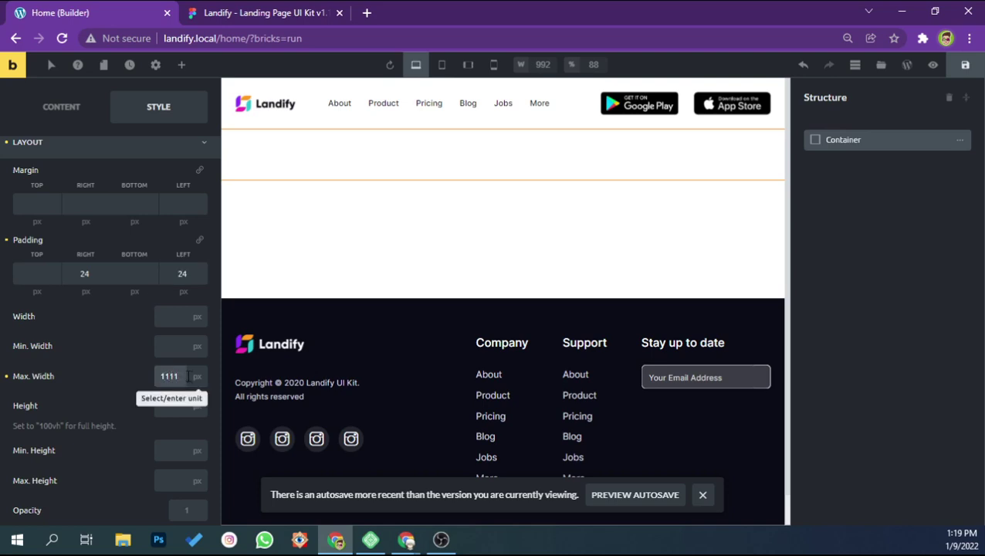
pyautogui.press('BackSpace')
pyautogui.press('BackSpace')
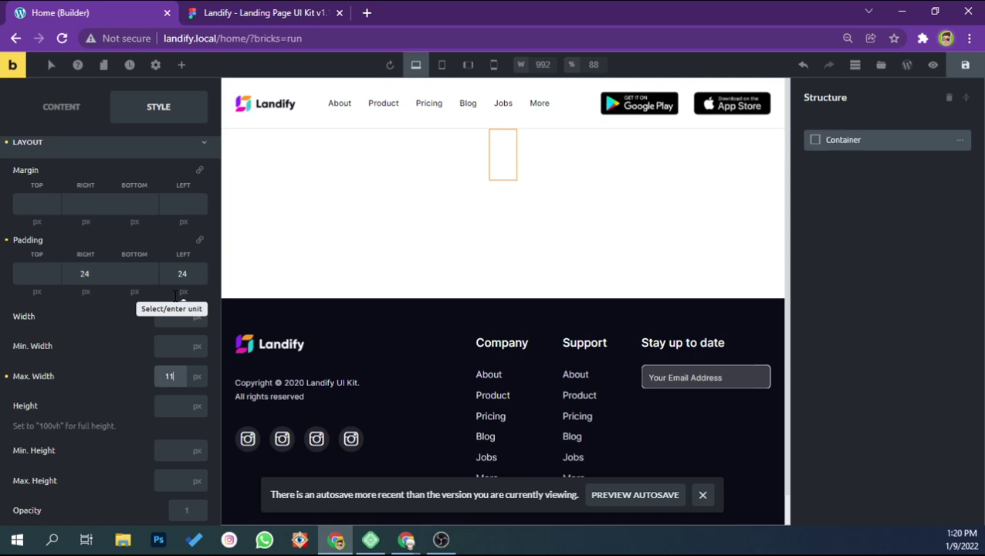
pyautogui.write('58')
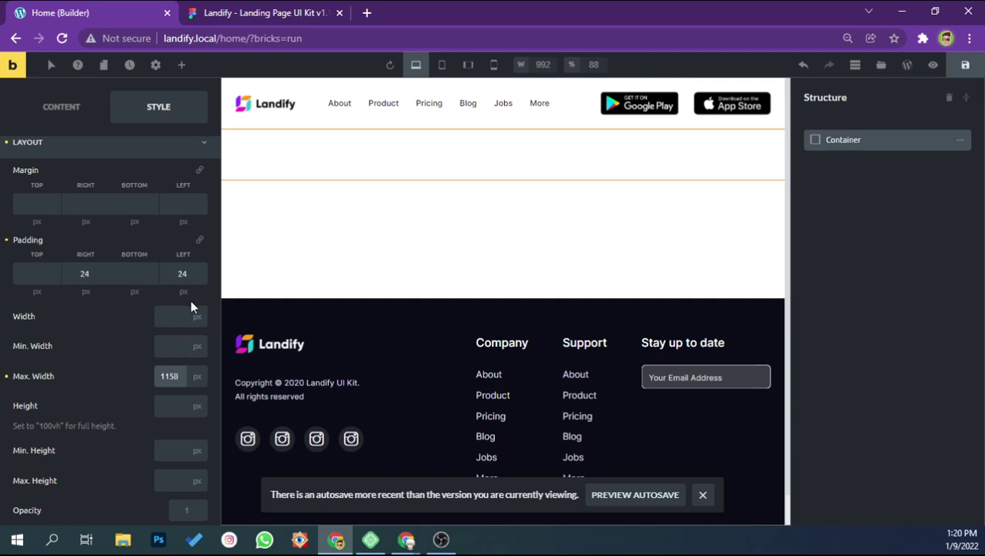
pyautogui.click(965, 65)
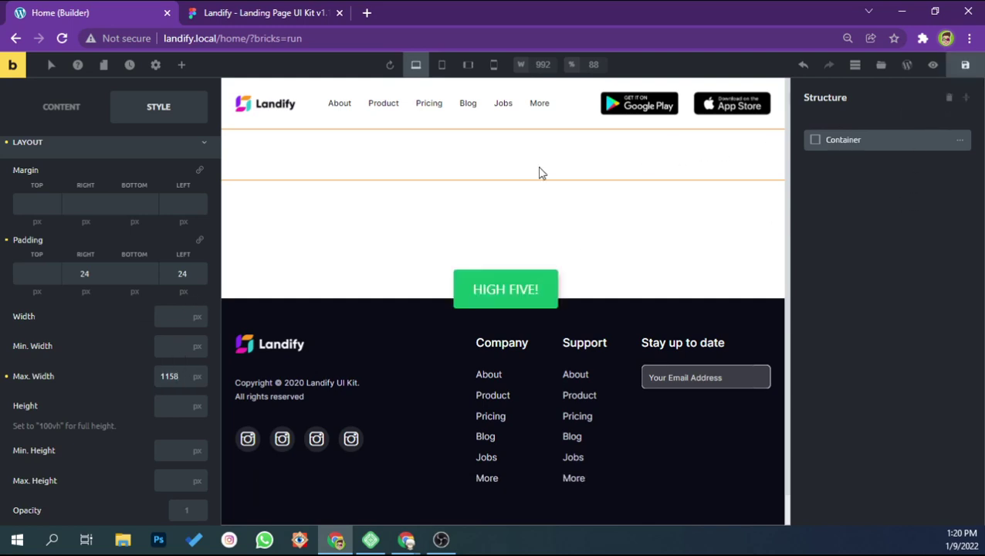
pyautogui.click(258, 12)
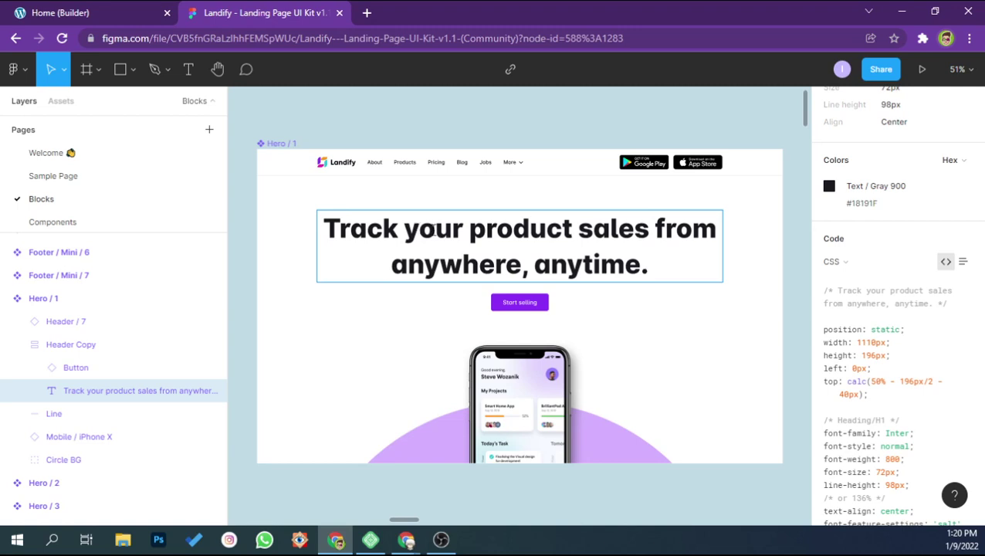
# Add a Heading element inside the container
pyautogui.click(124, 10)
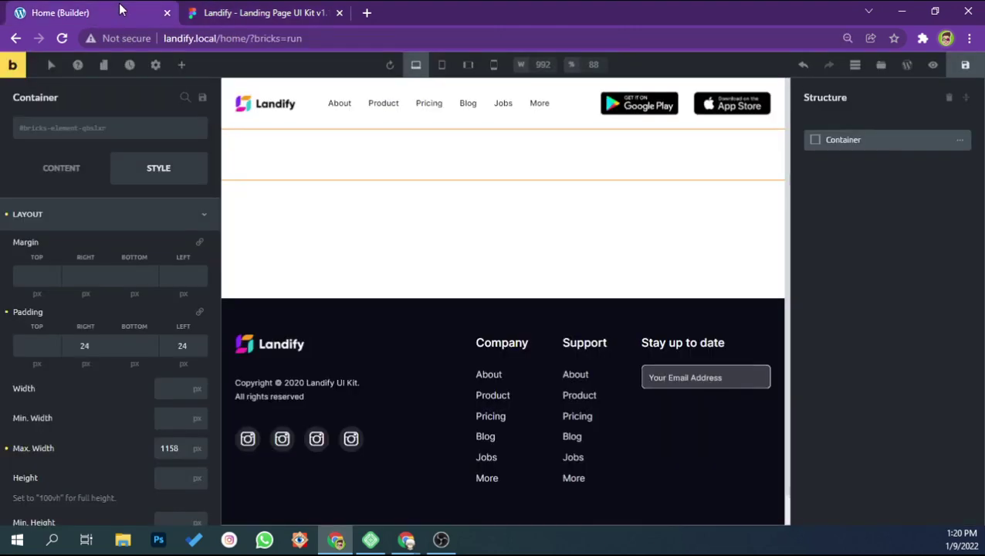
pyautogui.click(81, 170)
pyautogui.click(181, 65)
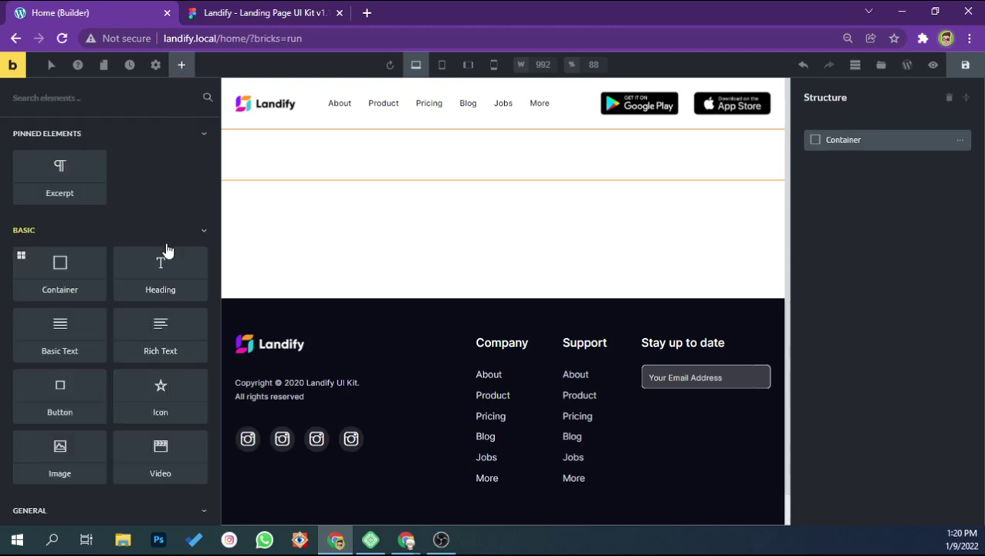
pyautogui.scroll(-3, 165, 313)
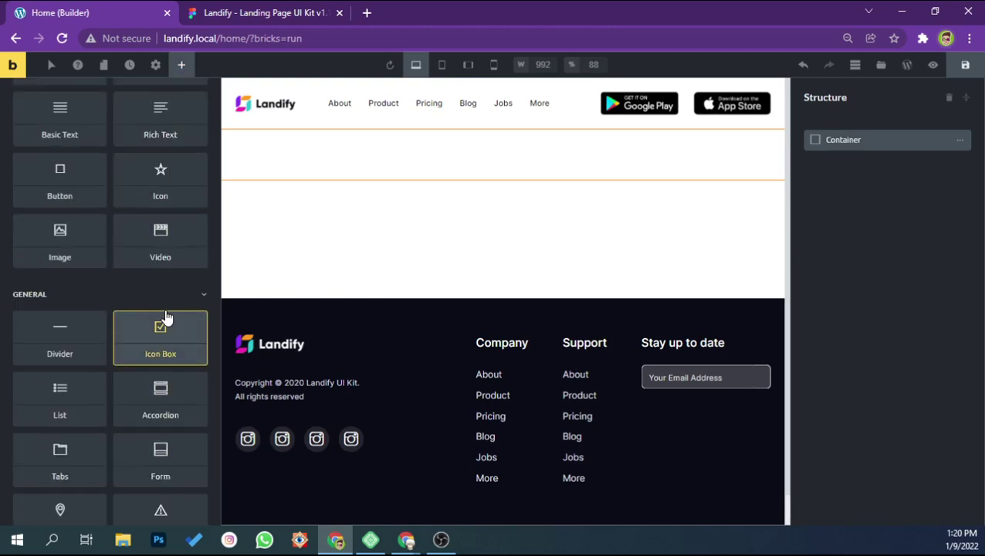
pyautogui.scroll(1, 164, 312)
pyautogui.scroll(1, 164, 312)
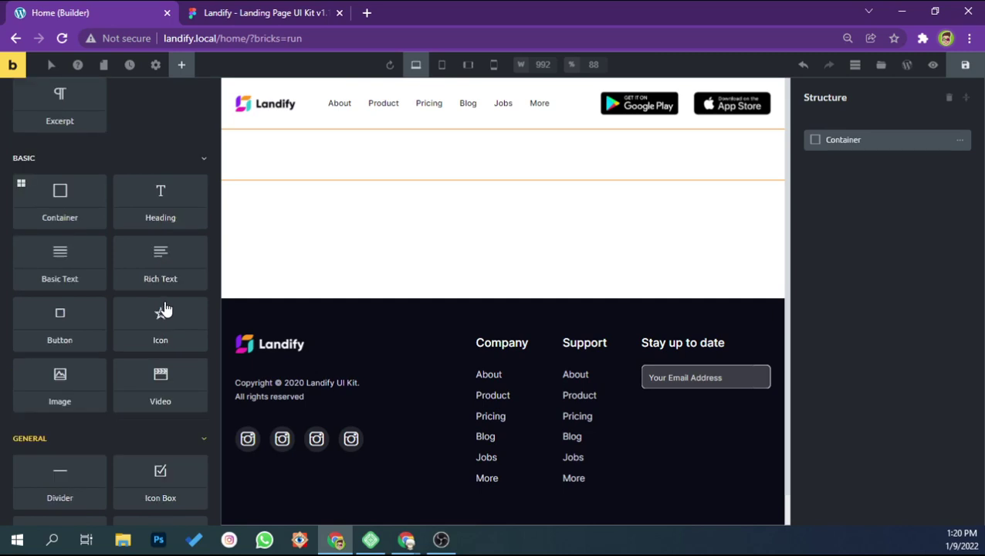
pyautogui.click(168, 211)
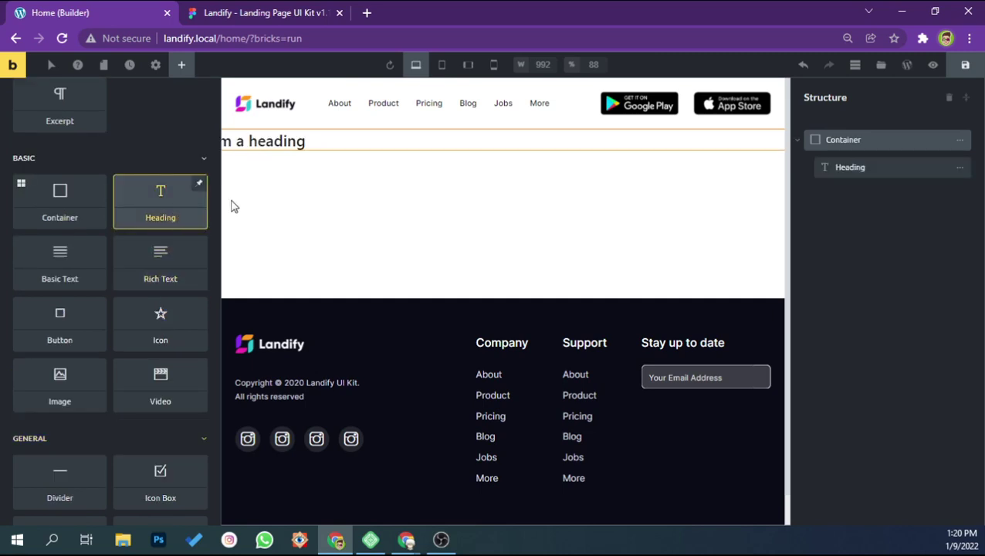
# Set the heading's tag to H1 and check its text in Figma
pyautogui.click(287, 142)
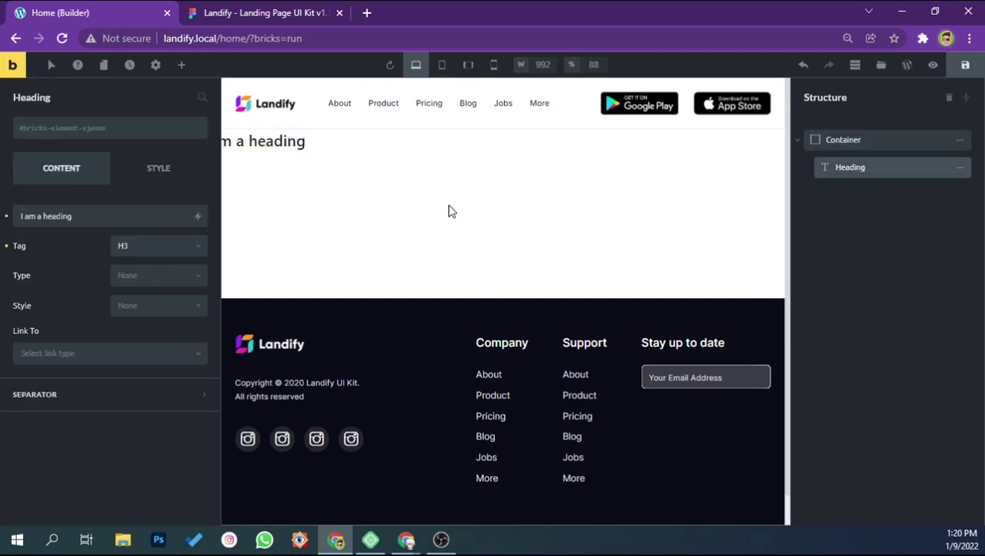
pyautogui.click(164, 250)
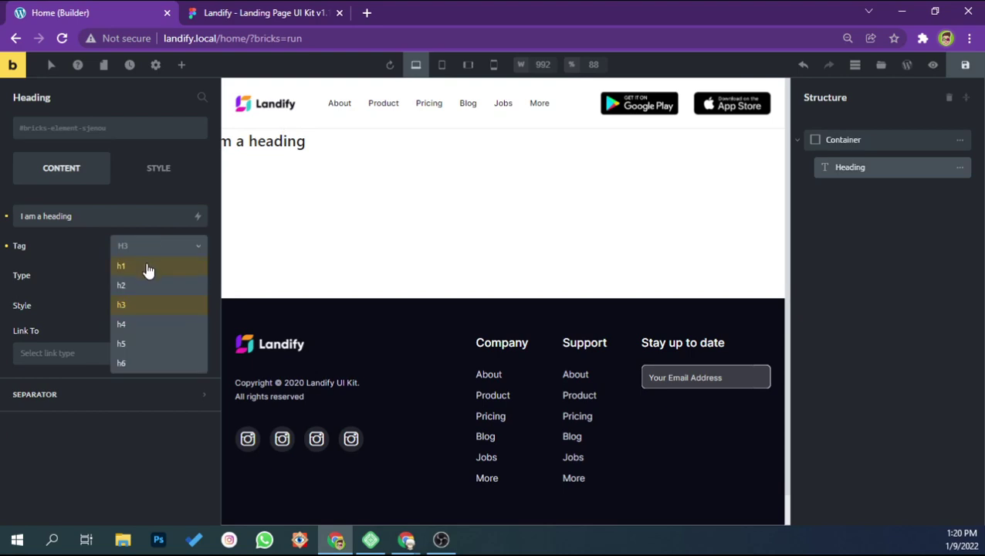
pyautogui.click(148, 268)
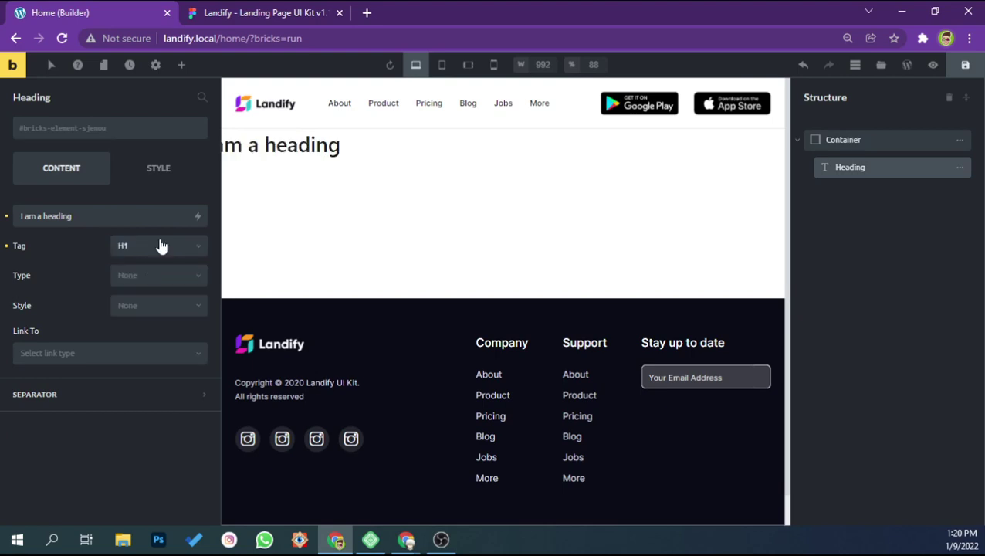
pyautogui.click(282, 12)
pyautogui.scroll(5, 915, 162)
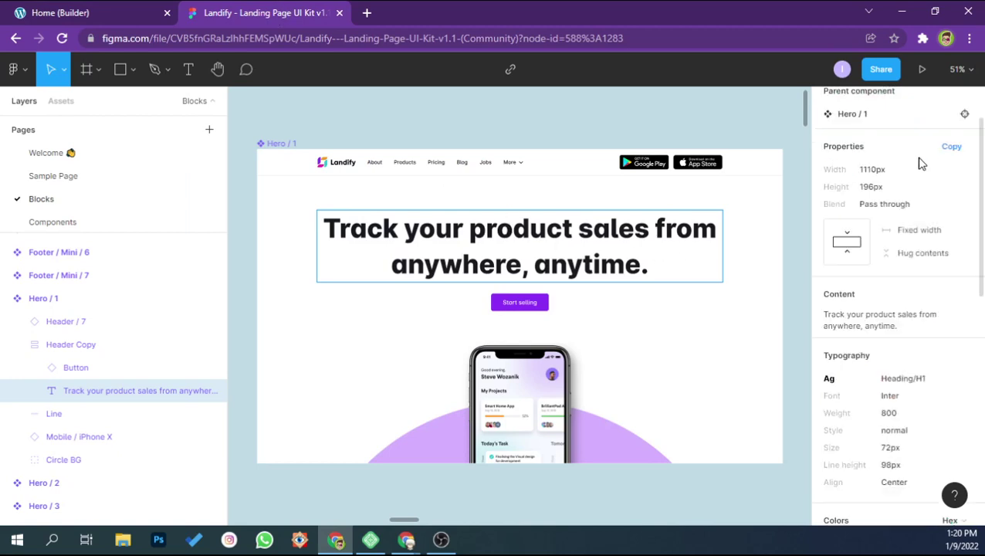
pyautogui.scroll(1, 905, 134)
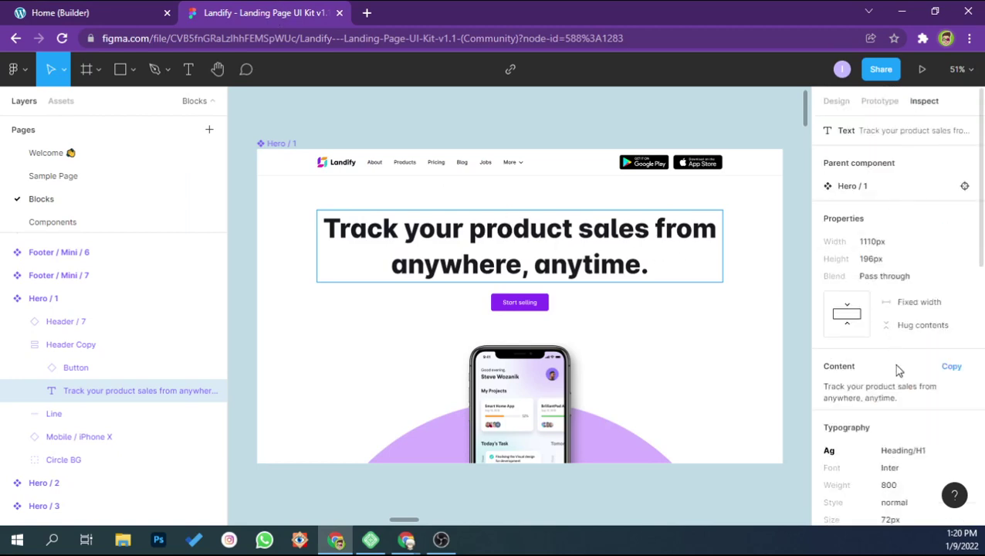
# Replace the heading text with 'Track your product sales from anywhere, anytime.' copied from Figma
pyautogui.click(849, 391)
pyautogui.click(84, 12)
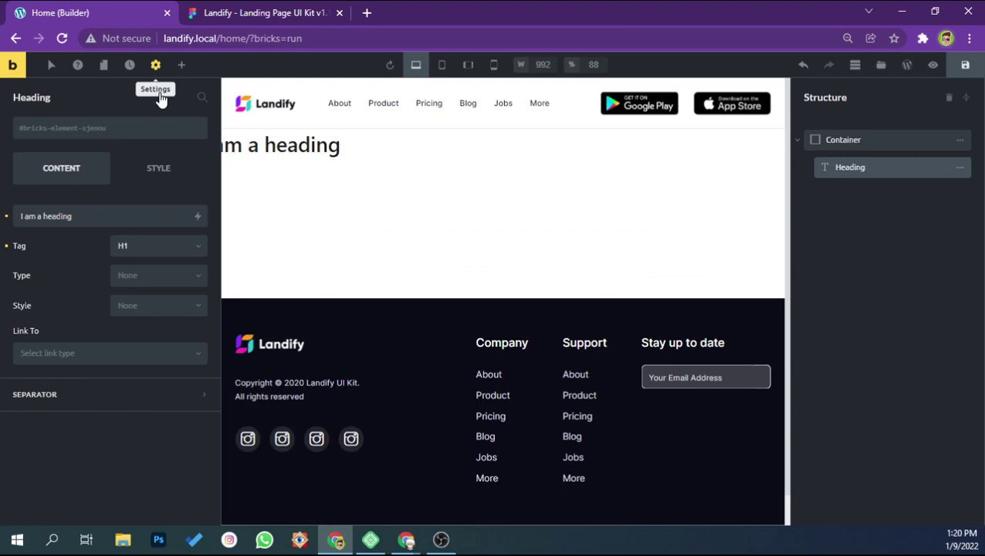
pyautogui.click(95, 223)
pyautogui.hotkey('ctrl', 'a')
pyautogui.hotkey('ctrl', 'v')
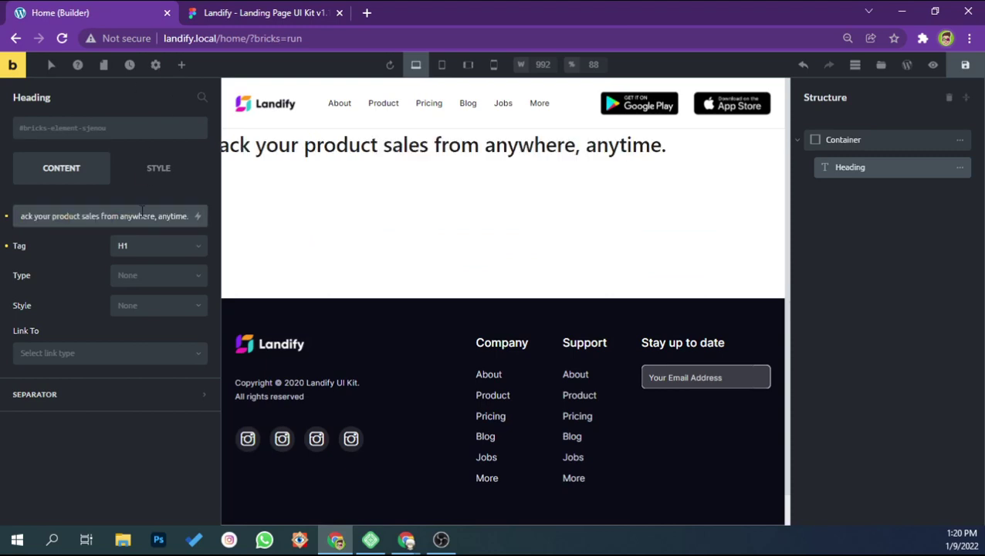
# Expand the heading's Typography settings and compare against the Figma heading specs
pyautogui.click(169, 179)
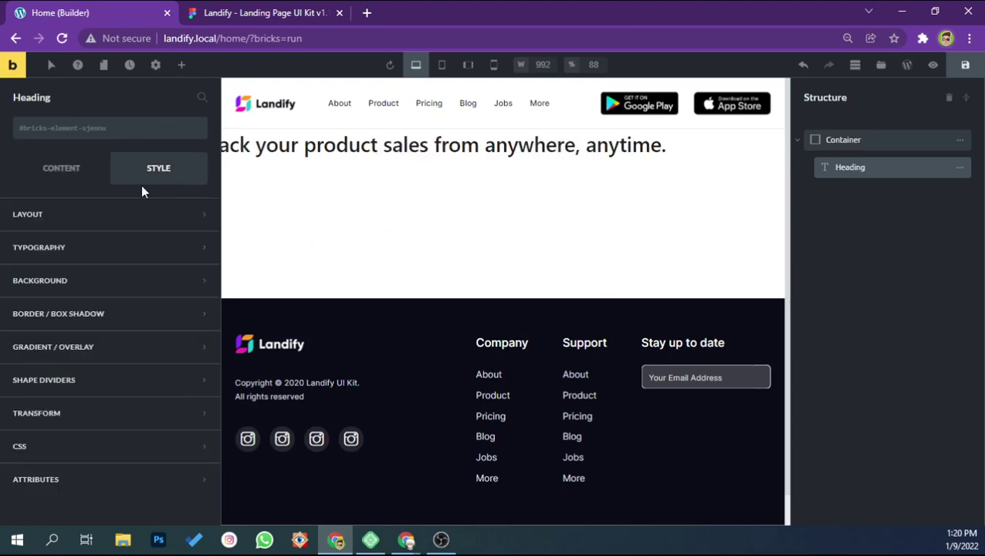
pyautogui.click(141, 247)
pyautogui.click(255, 12)
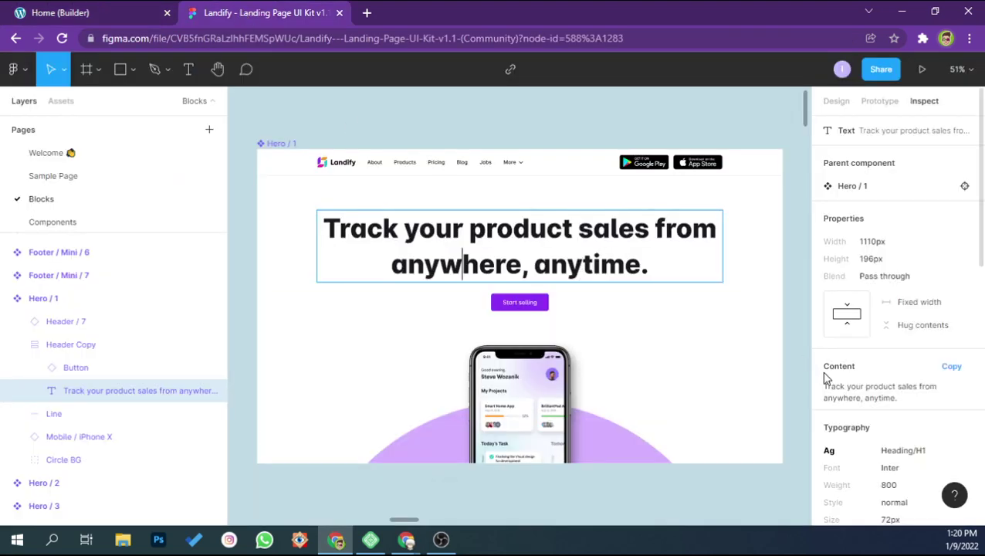
pyautogui.scroll(-1, 924, 431)
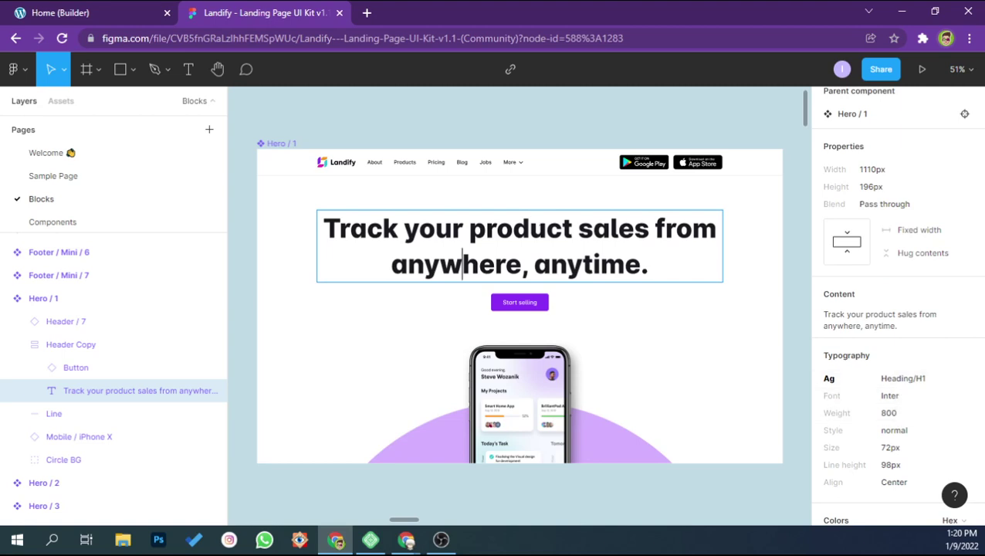
pyautogui.click(116, 13)
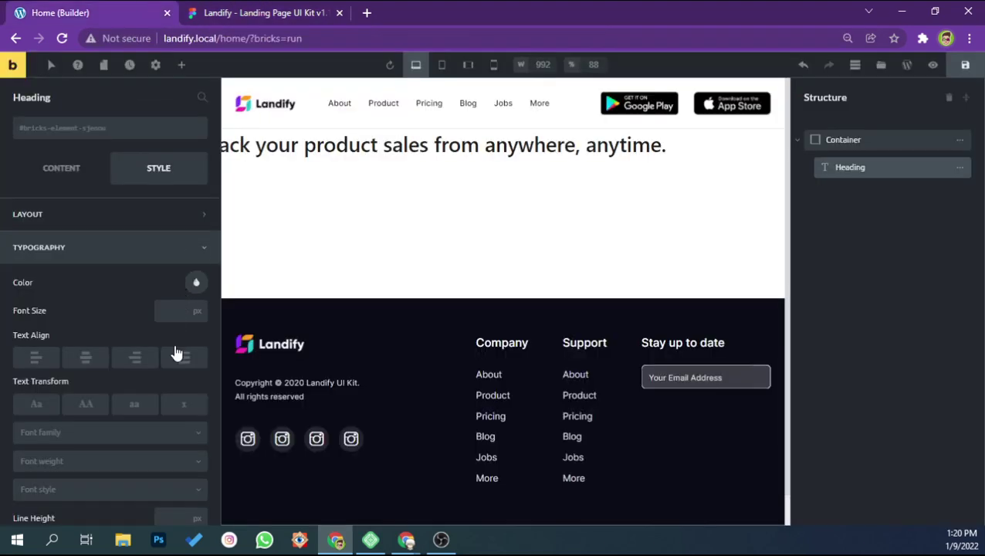
pyautogui.scroll(-1, 193, 284)
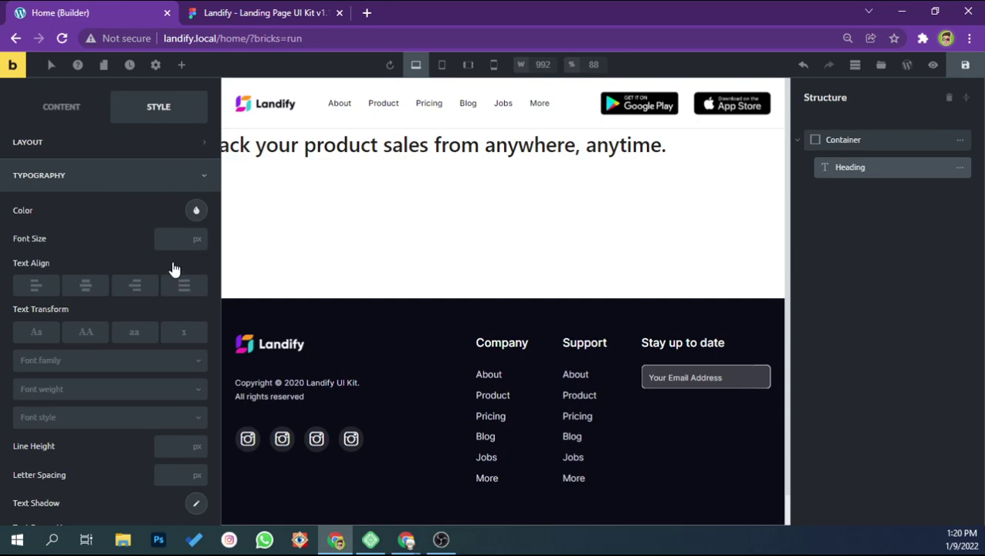
pyautogui.scroll(-1, 173, 268)
pyautogui.scroll(1, 164, 259)
pyautogui.click(261, 11)
pyautogui.click(141, 8)
pyautogui.click(274, 9)
pyautogui.click(140, 10)
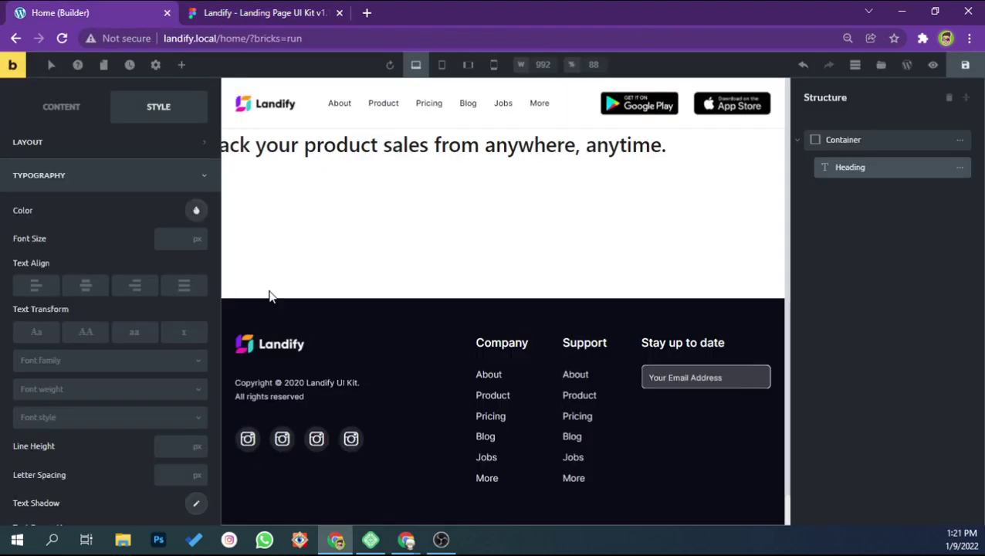
# Set the heading font size to 72 and the font family to Inter
pyautogui.click(169, 238)
pyautogui.write('1')
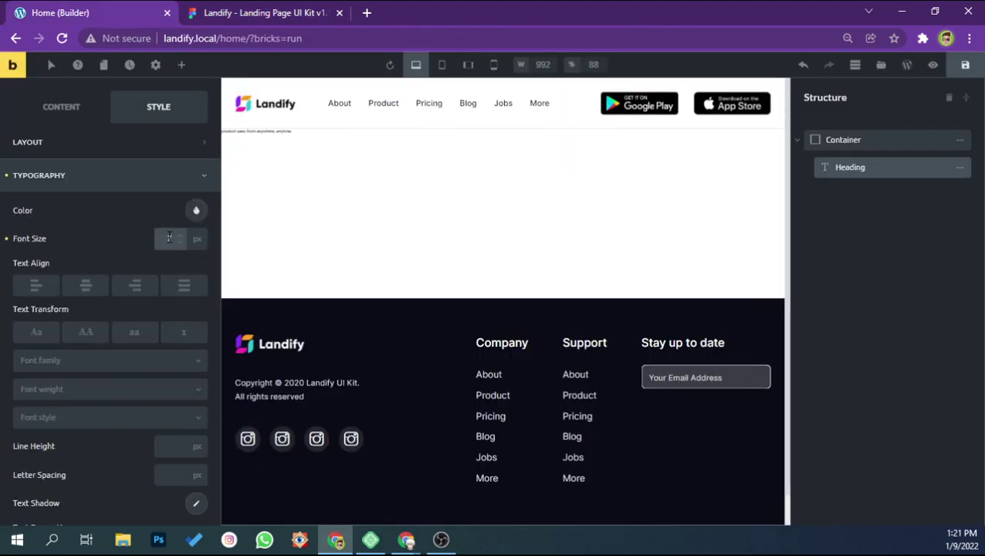
pyautogui.write('2')
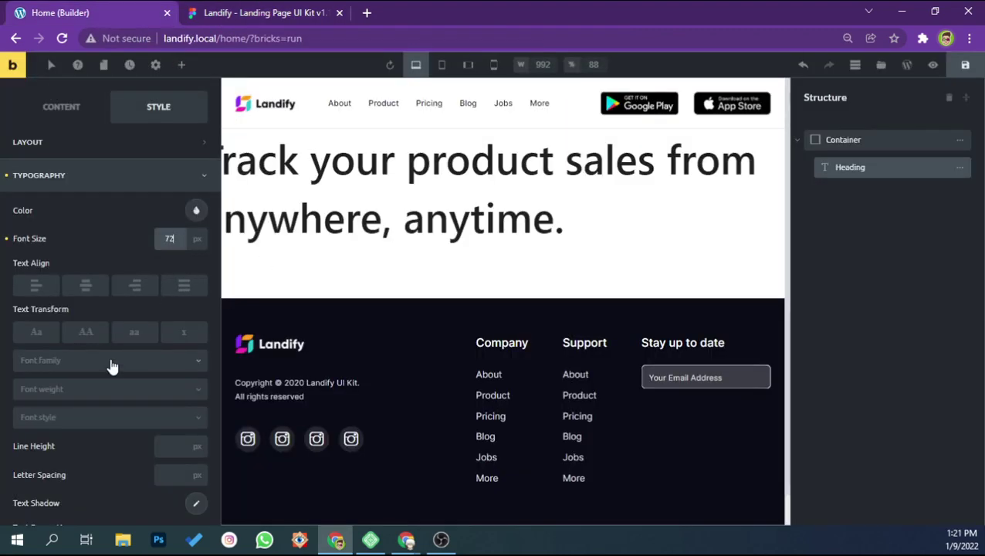
pyautogui.click(110, 362)
pyautogui.write('i')
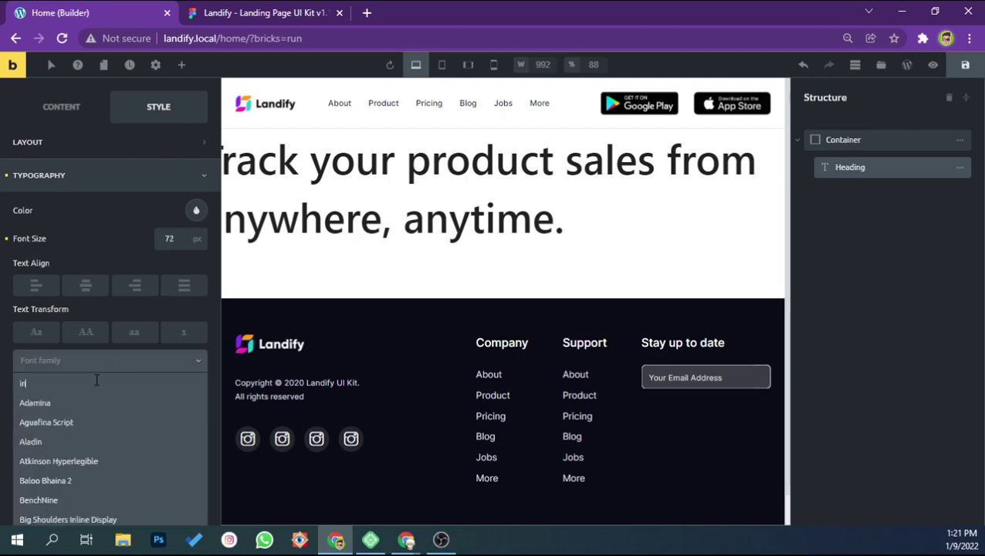
pyautogui.write('nte')
pyautogui.click(81, 402)
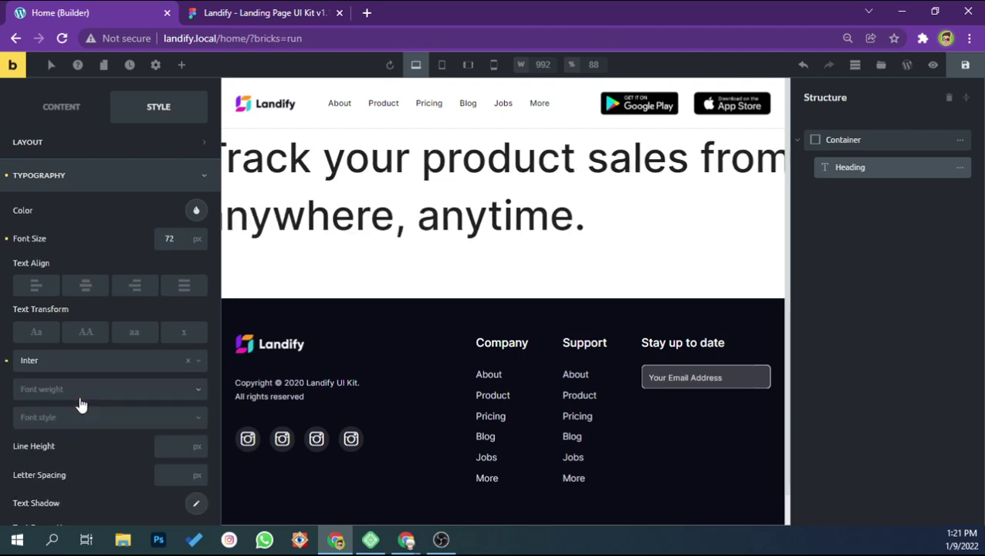
# Give the heading weight 800, 98 px line height and centre alignment
pyautogui.click(272, 13)
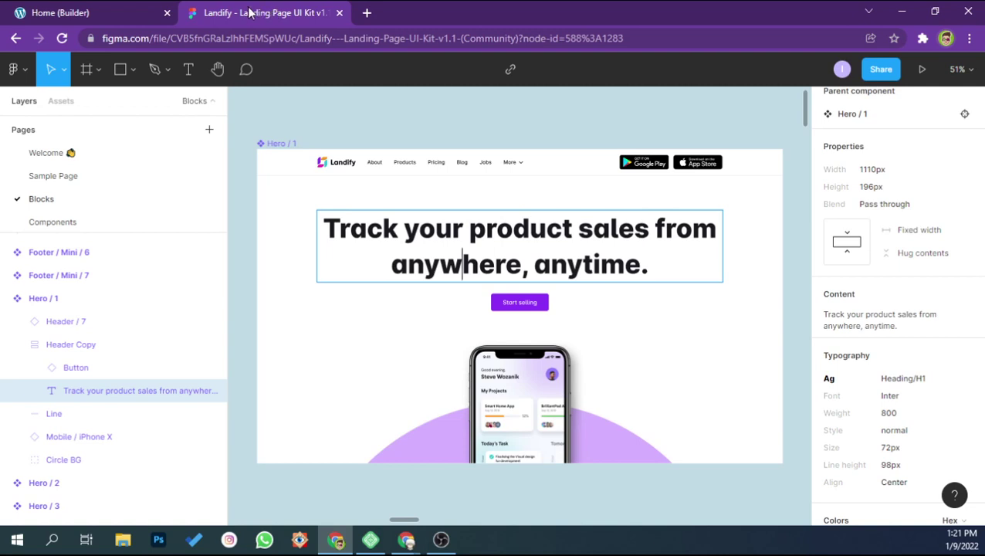
pyautogui.click(129, 10)
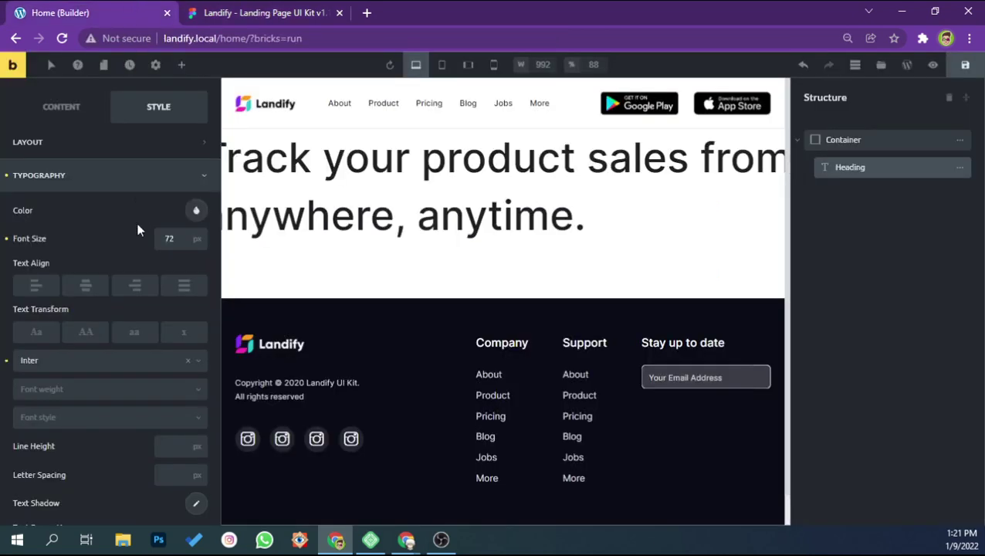
pyautogui.click(61, 392)
pyautogui.scroll(-2, 37, 515)
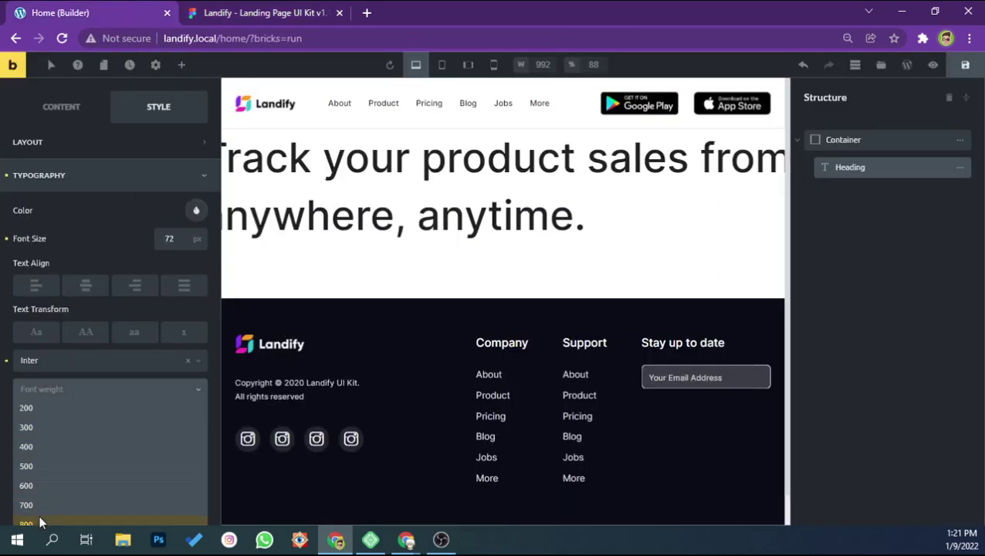
pyautogui.click(39, 514)
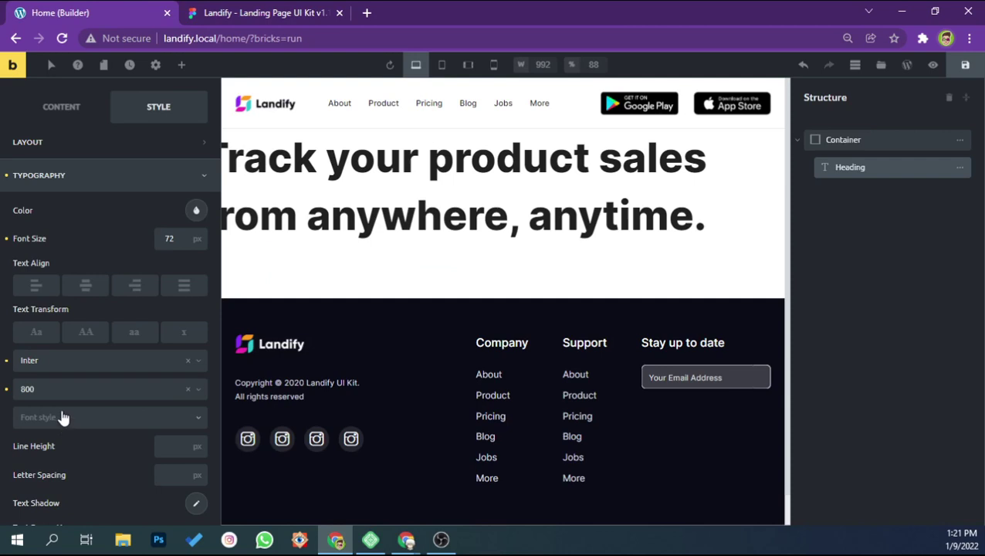
pyautogui.scroll(-1, 167, 391)
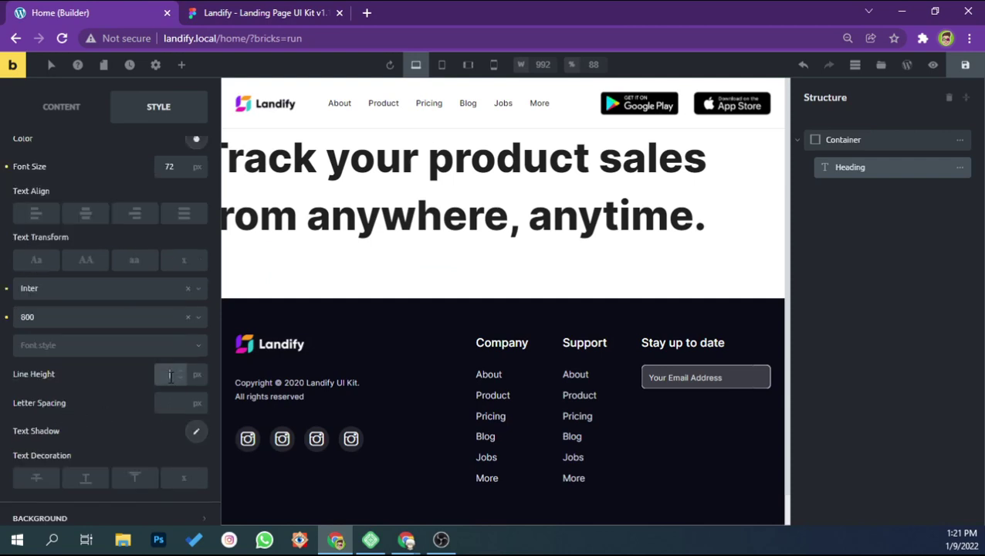
pyautogui.write('98')
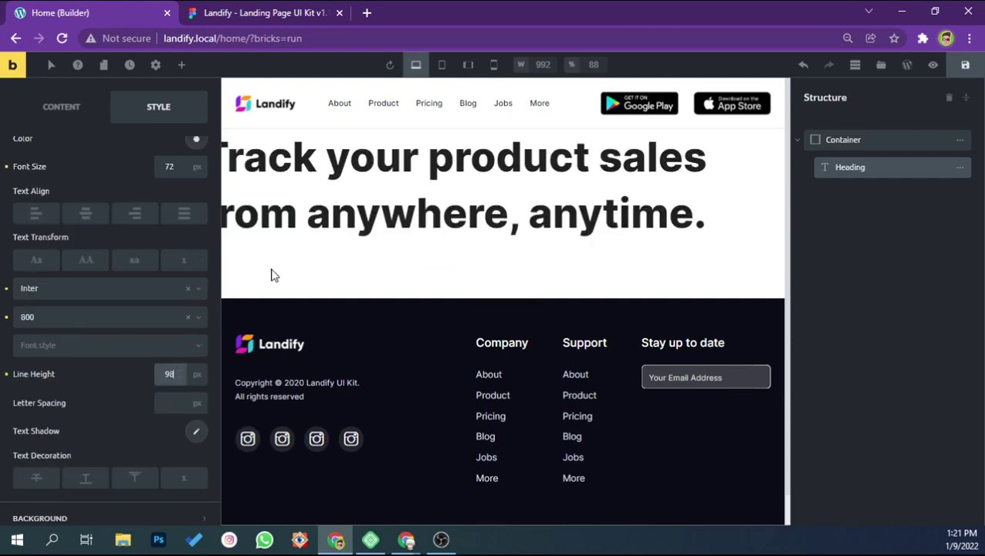
pyautogui.click(241, 13)
pyautogui.click(135, 12)
pyautogui.click(100, 221)
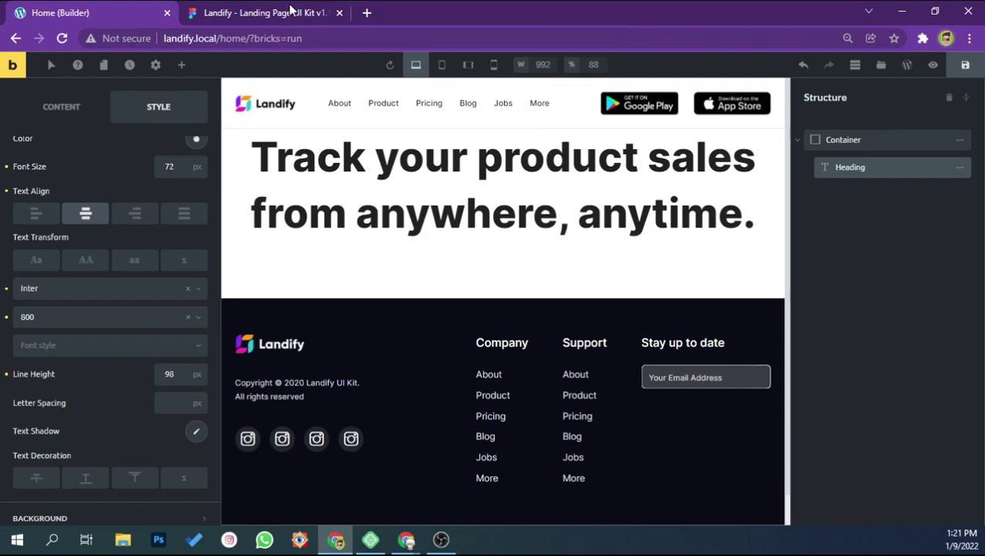
# Preview the Home page on the live site, compare with Figma, then resume editing
pyautogui.click(934, 69)
pyautogui.click(930, 66)
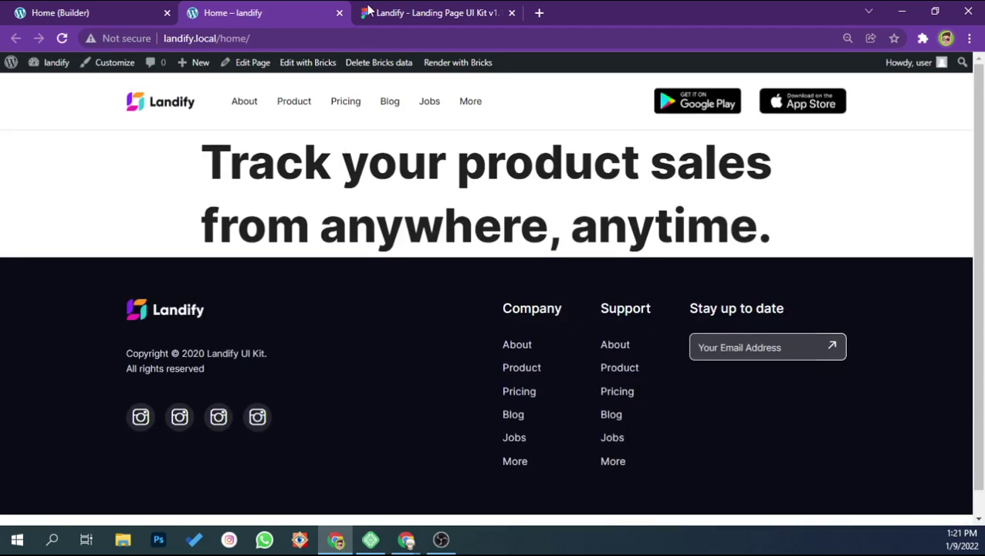
pyautogui.click(369, 11)
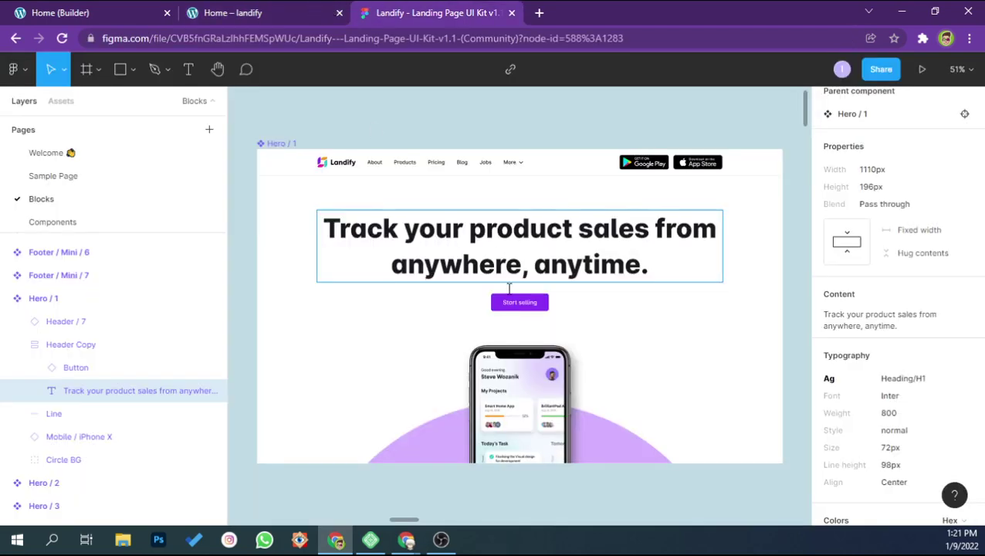
pyautogui.click(108, 10)
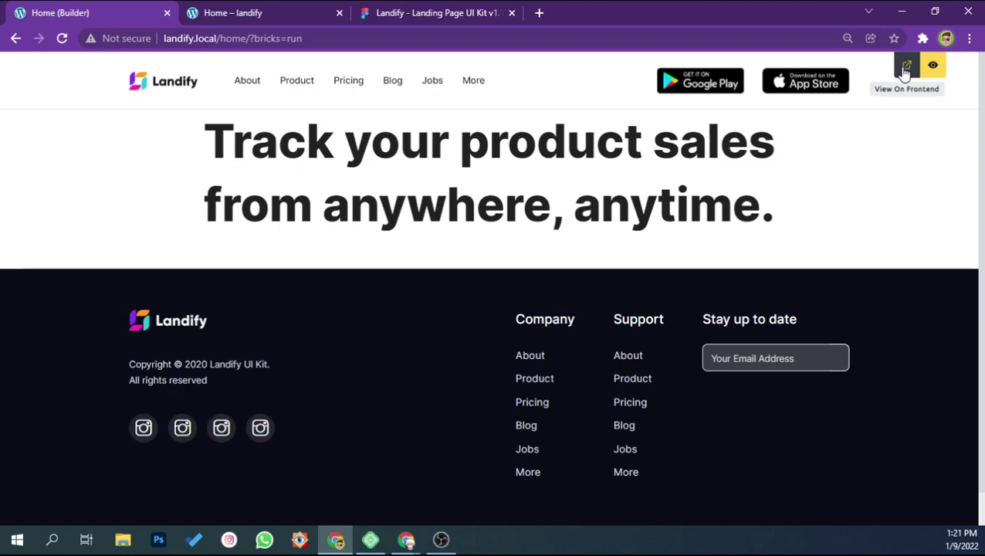
pyautogui.click(932, 65)
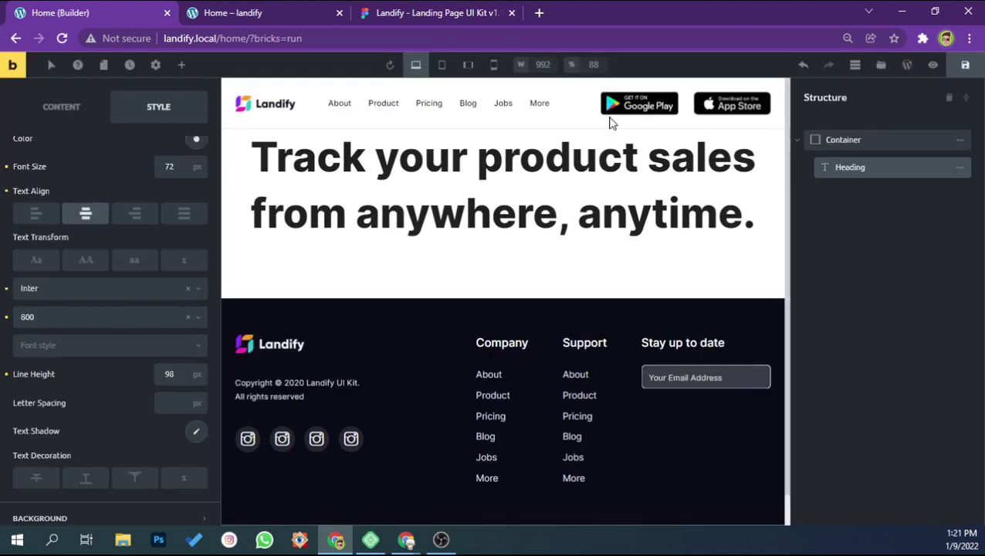
# Add a Button element and position it beneath the heading inside the container
pyautogui.click(182, 65)
pyautogui.scroll(-1, 151, 305)
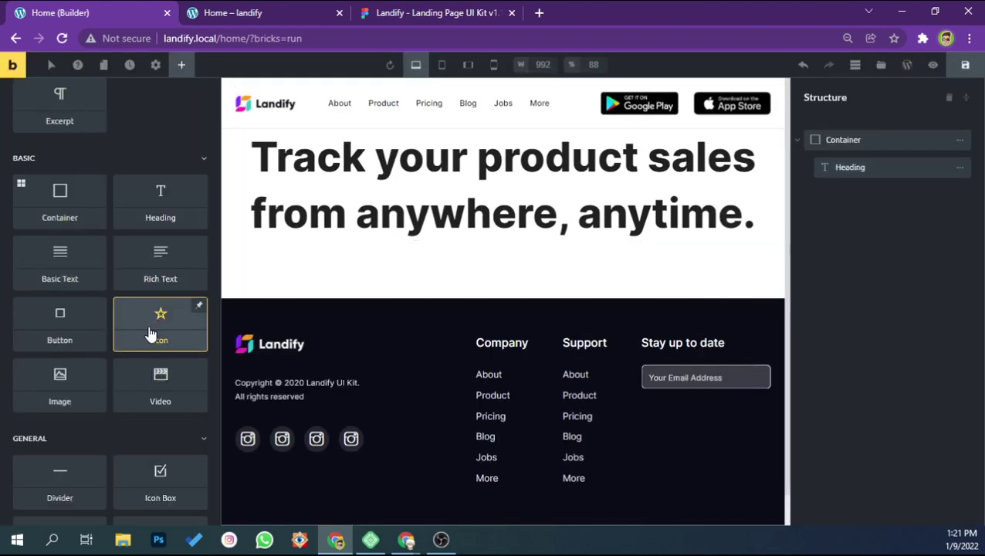
pyautogui.scroll(-1, 150, 332)
pyautogui.click(68, 267)
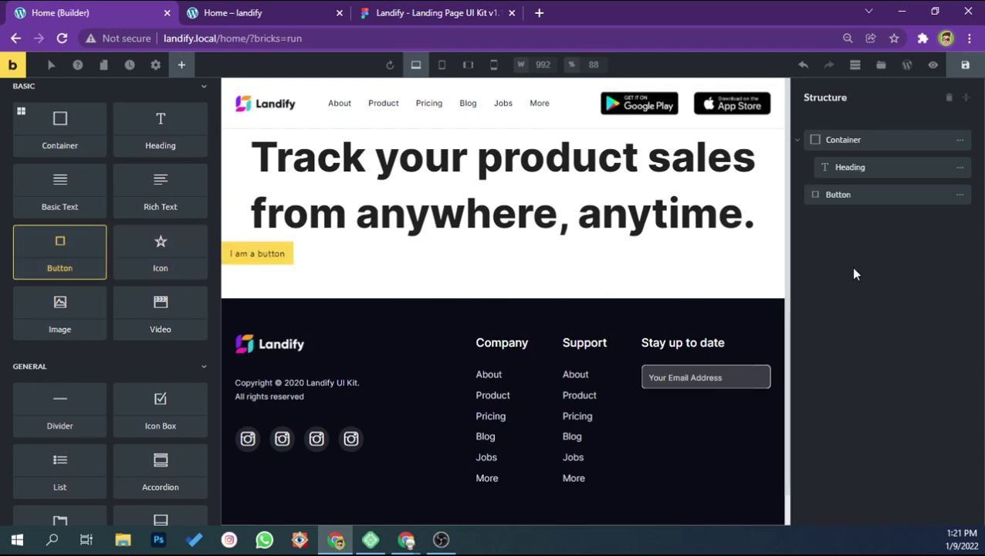
pyautogui.click(821, 199)
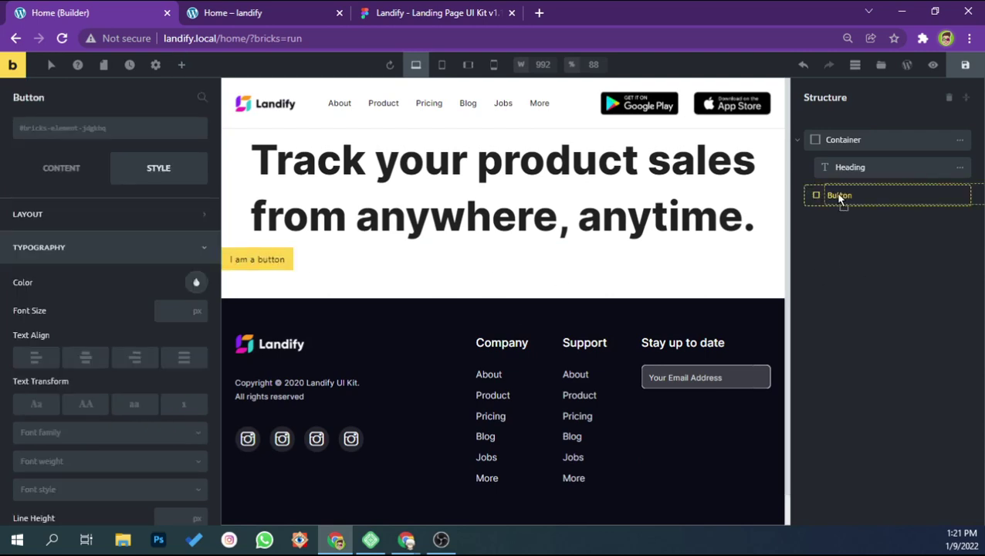
pyautogui.moveTo(836, 195); pyautogui.dragTo(863, 194)
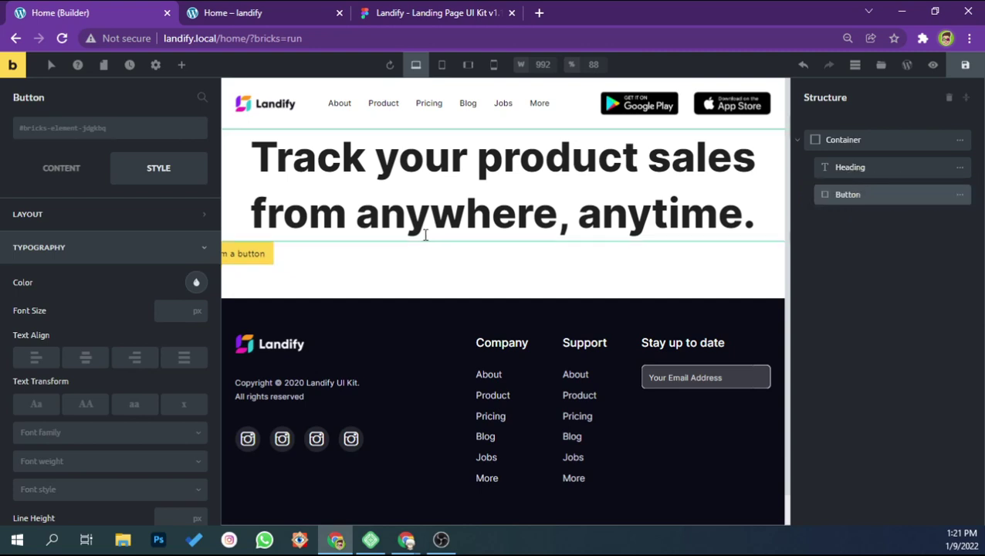
# Set the button's text alignment to centre
pyautogui.click(91, 359)
pyautogui.scroll(-1, 100, 347)
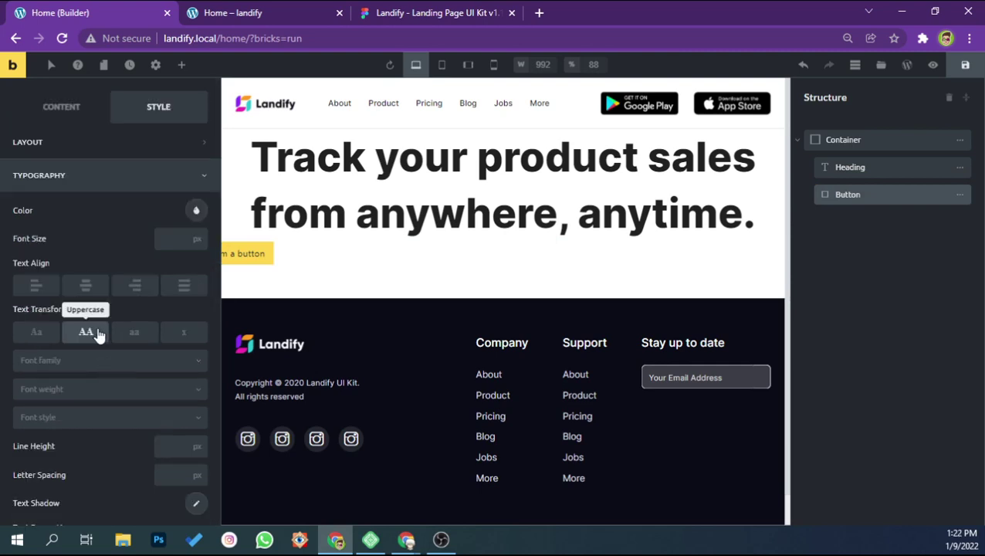
pyautogui.click(89, 291)
pyautogui.scroll(-2, 91, 324)
pyautogui.scroll(-2, 93, 355)
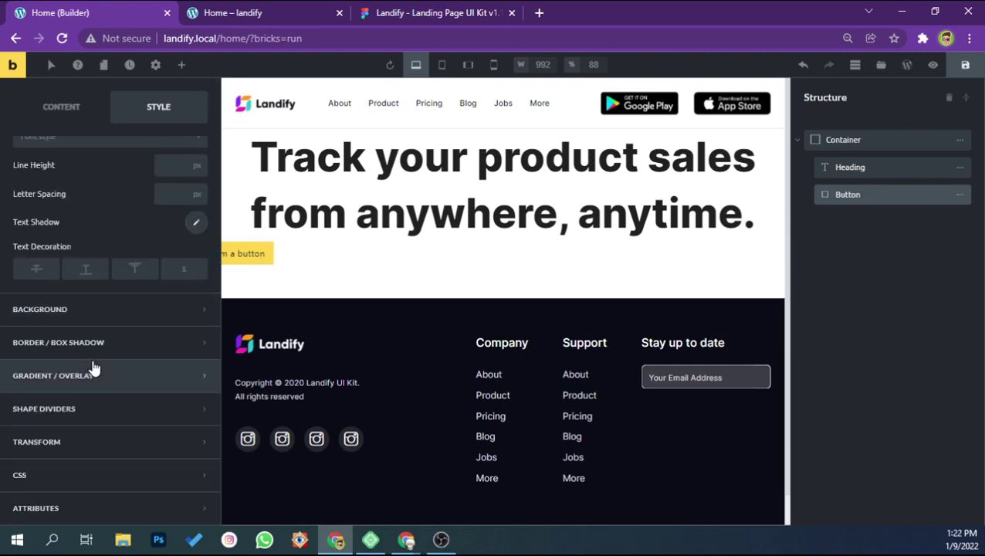
pyautogui.scroll(5, 92, 363)
pyautogui.click(72, 179)
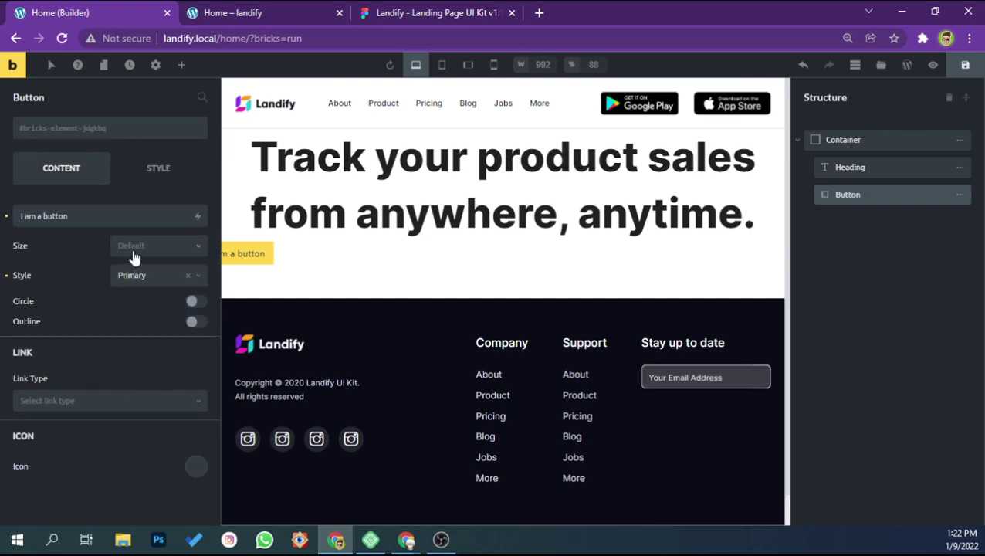
# Copy the 'Start selling' label from Figma and paste it as the button text
pyautogui.click(395, 13)
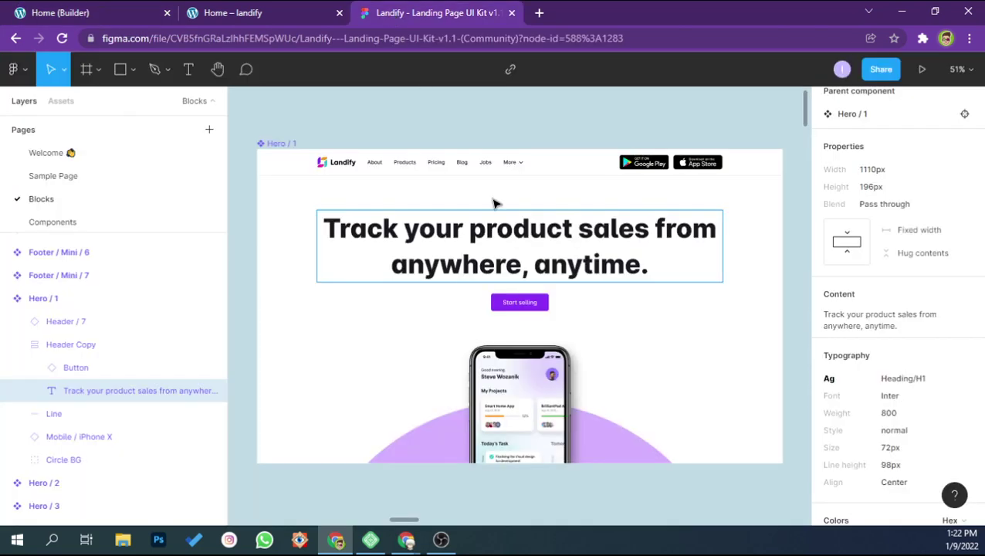
pyautogui.doubleClick(513, 302)
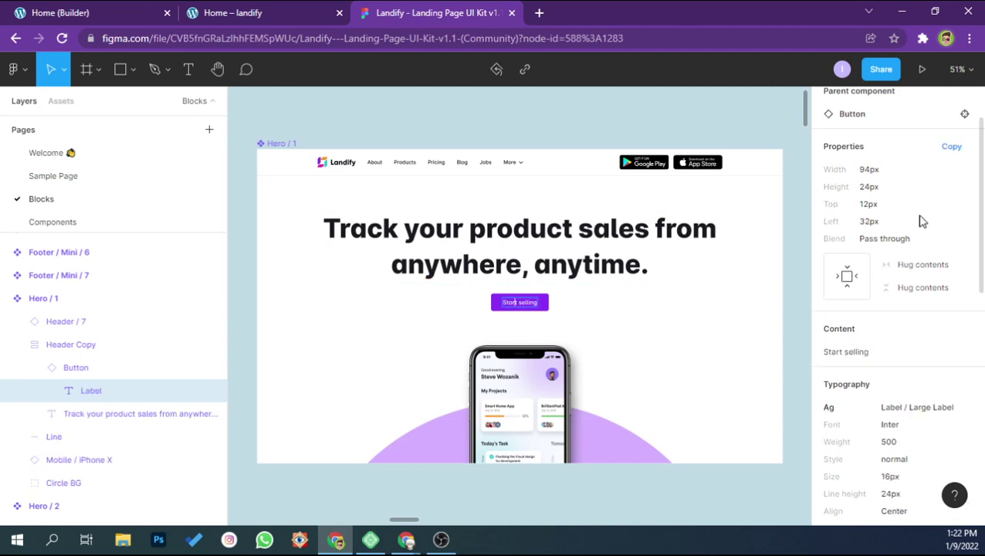
pyautogui.scroll(2, 920, 222)
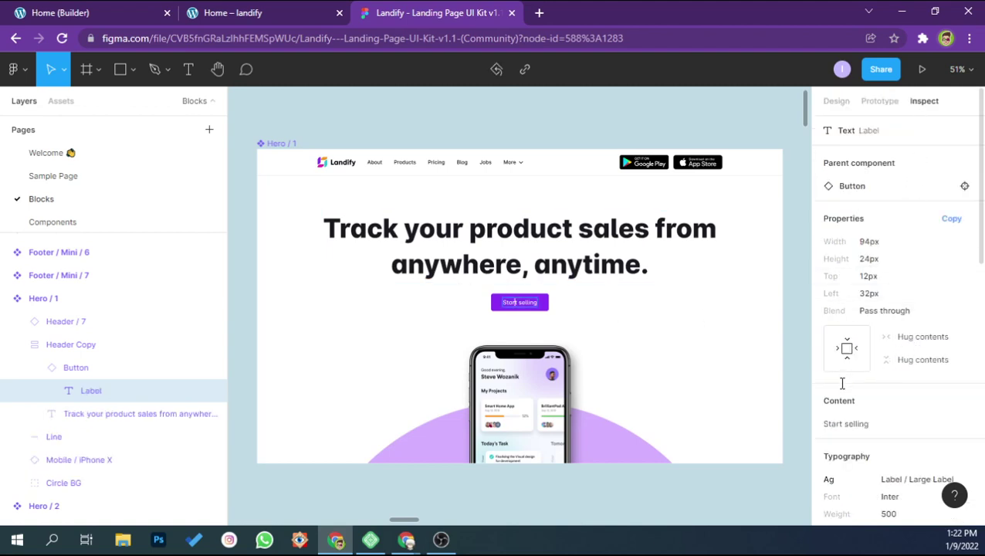
pyautogui.click(849, 424)
pyautogui.click(53, 12)
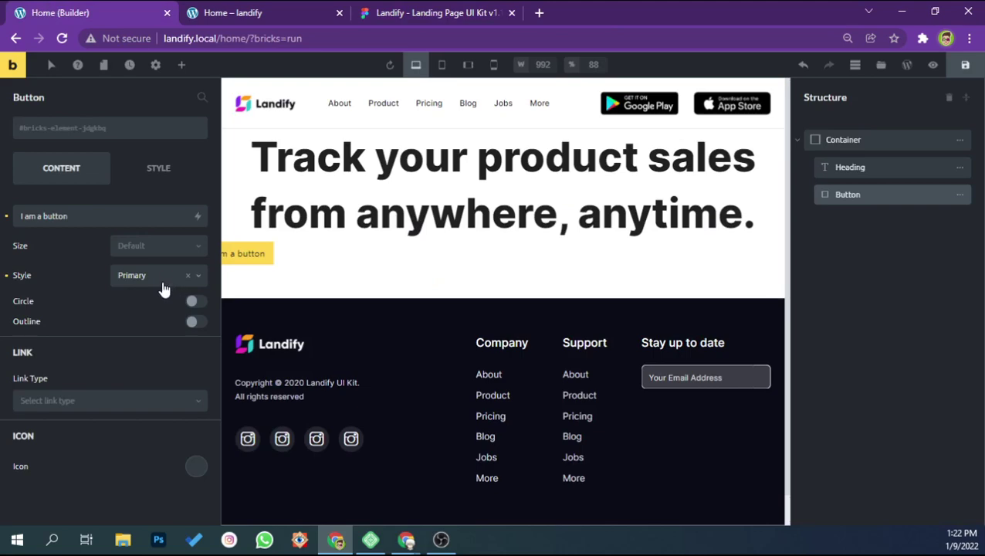
pyautogui.tripleClick(94, 216)
pyautogui.hotkey('ctrl', 'v')
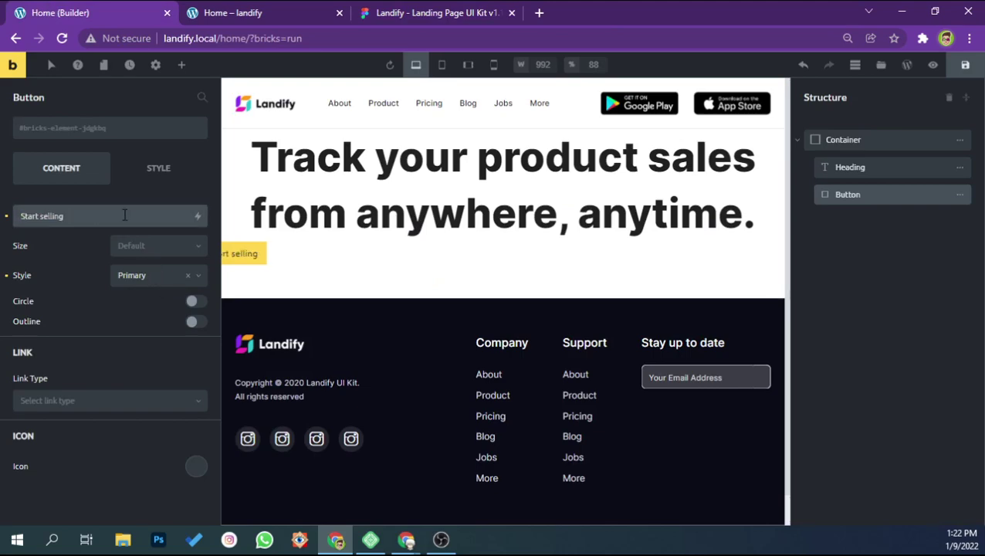
# Browse the Figma file's pages, returning to the Blocks page with the hero design
pyautogui.click(403, 19)
pyautogui.scroll(-1, 556, 301)
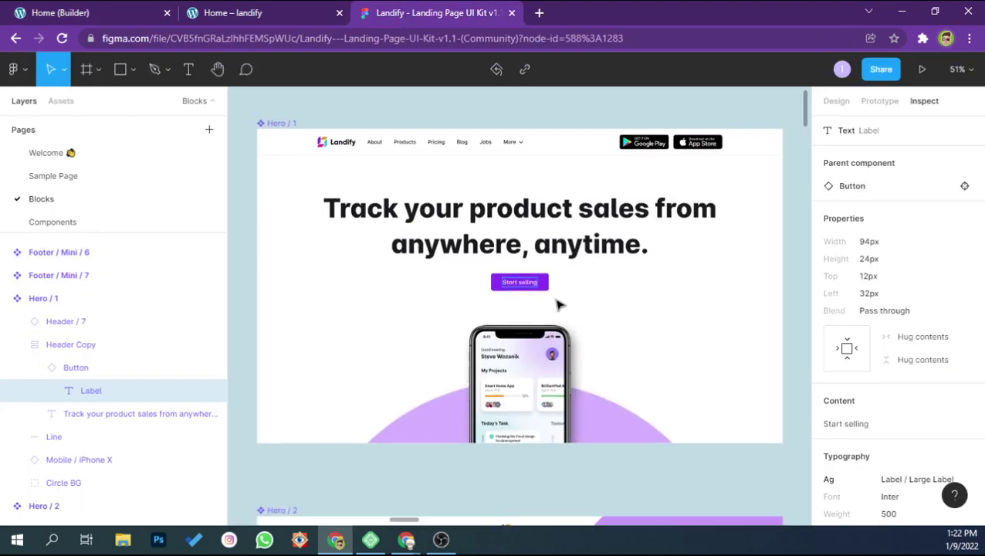
pyautogui.scroll(-3, 556, 301)
pyautogui.scroll(-3, 546, 295)
pyautogui.scroll(-3, 546, 294)
pyautogui.scroll(-3, 567, 319)
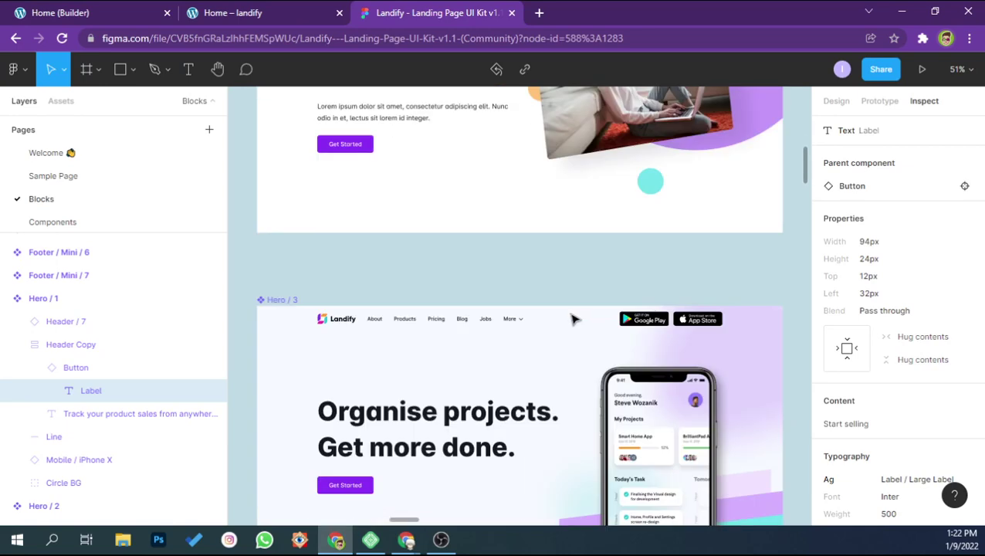
pyautogui.scroll(6, 567, 318)
pyautogui.scroll(3, 479, 300)
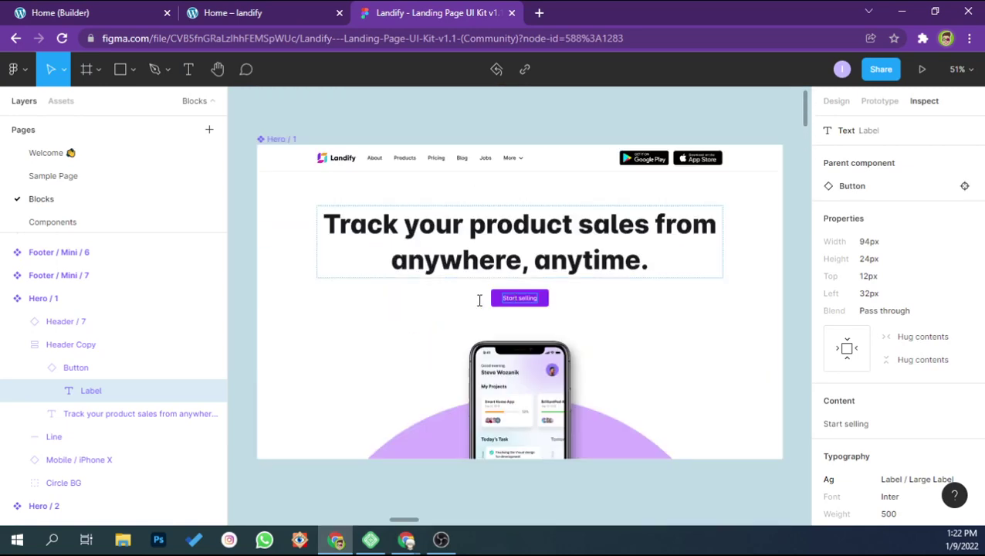
pyautogui.click(128, 179)
pyautogui.scroll(-3, 538, 307)
pyautogui.scroll(4, 537, 307)
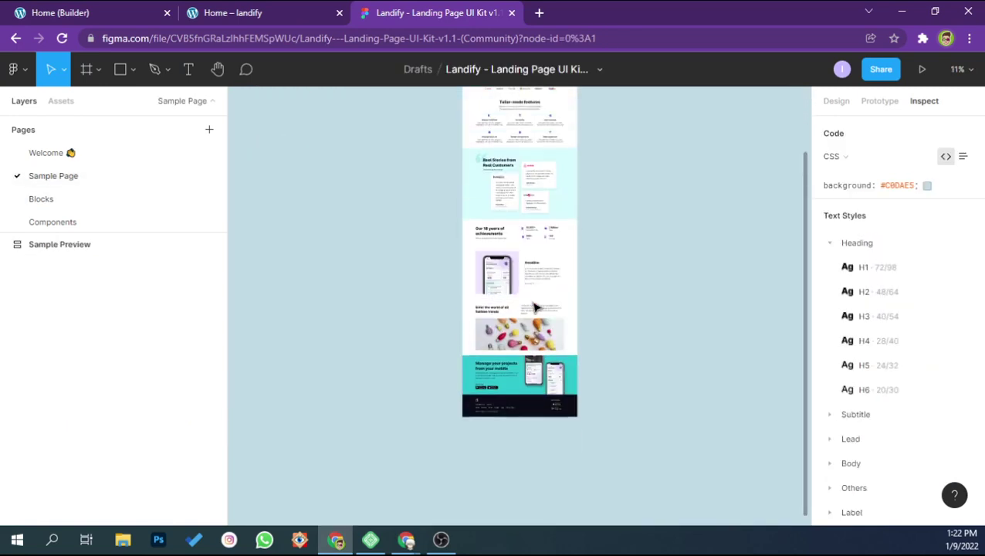
pyautogui.click(119, 197)
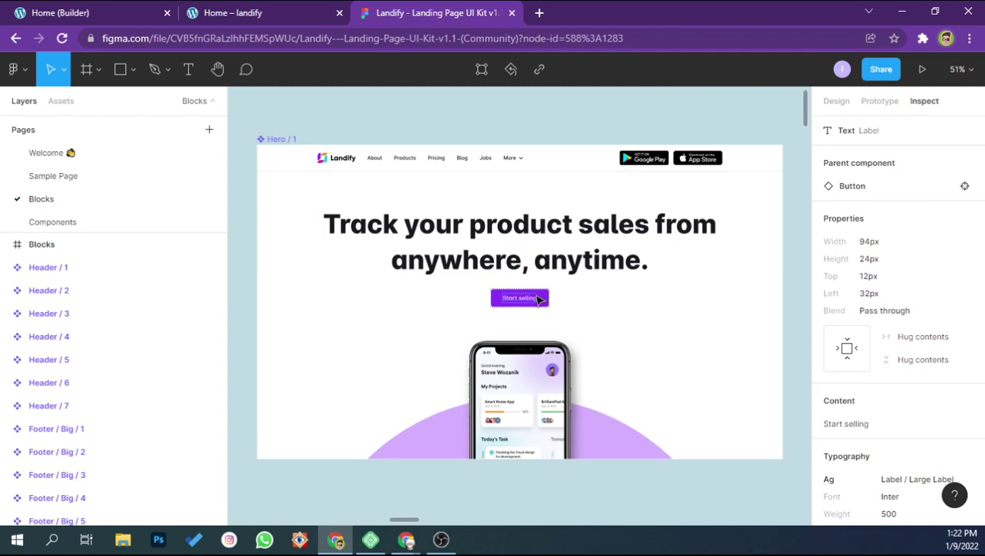
# Compare the button with the Figma design and open its Style settings
pyautogui.click(142, 7)
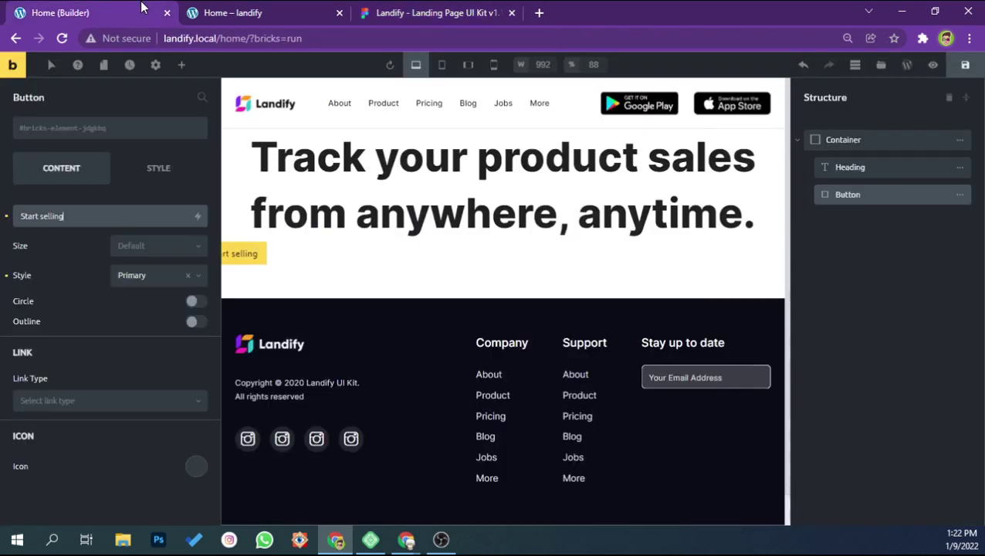
pyautogui.click(425, 17)
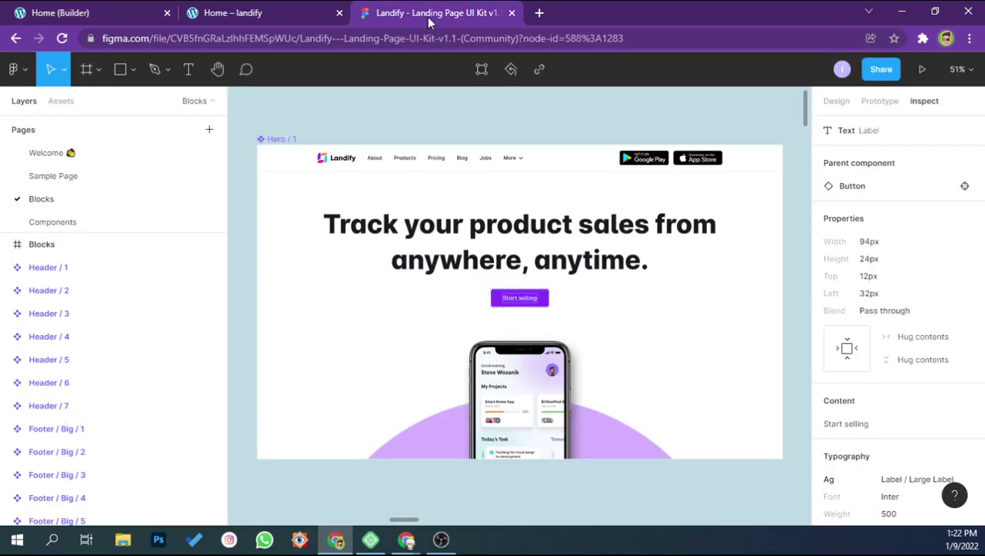
pyautogui.click(124, 9)
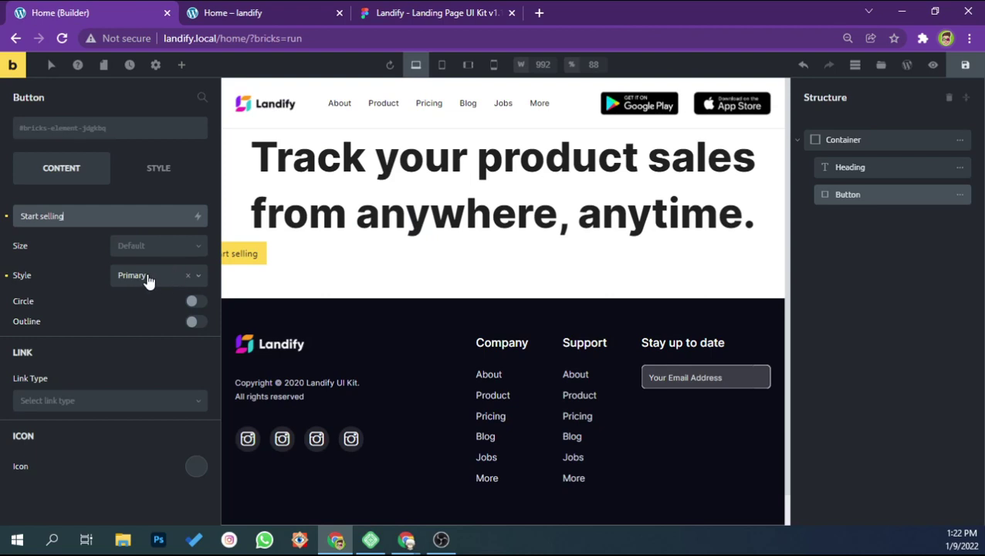
pyautogui.click(149, 176)
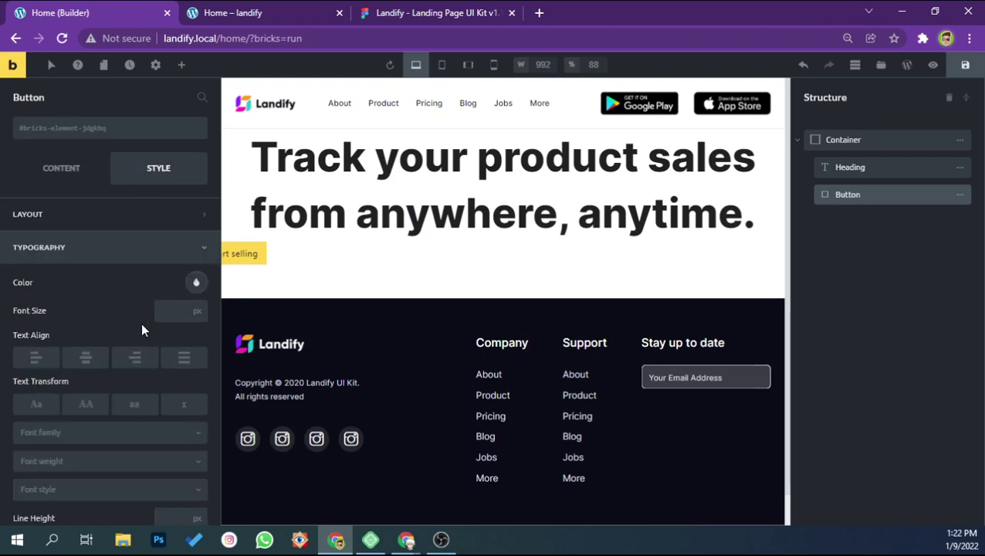
pyautogui.scroll(-3, 135, 336)
pyautogui.scroll(-2, 128, 348)
# Inspect the Start selling label's typography in Figma: 16px, 24px line height, white #FFFFFF
pyautogui.click(319, 14)
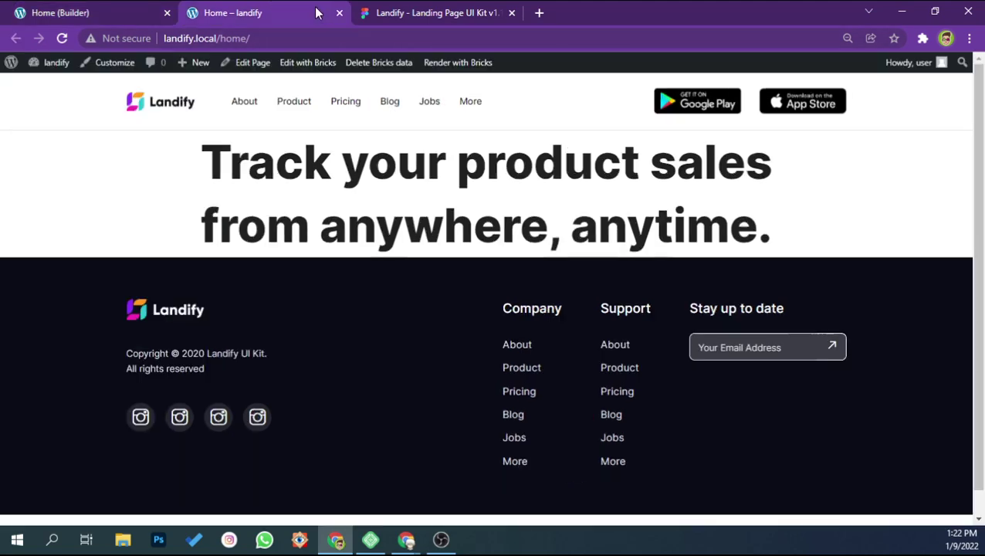
pyautogui.click(399, 8)
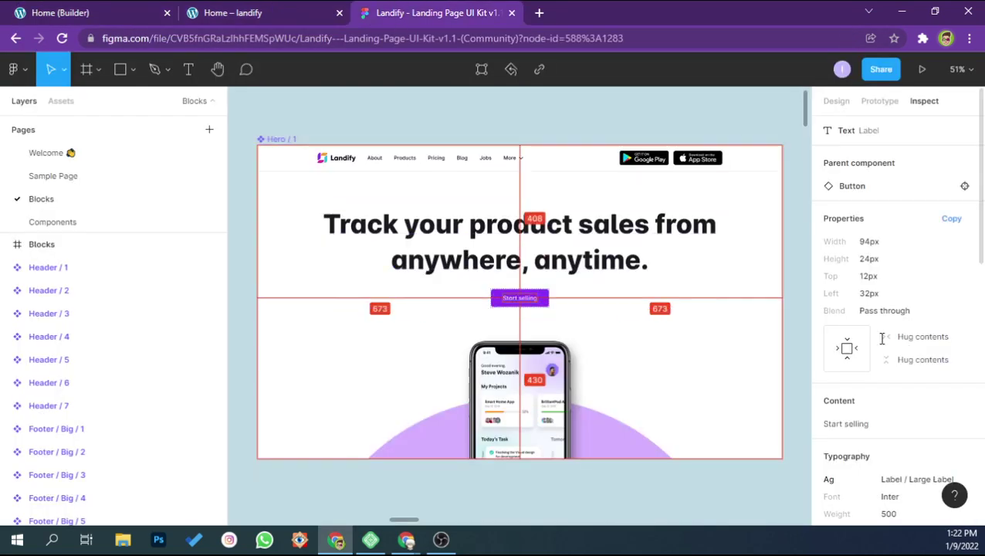
pyautogui.click(517, 301)
pyautogui.scroll(-3, 923, 391)
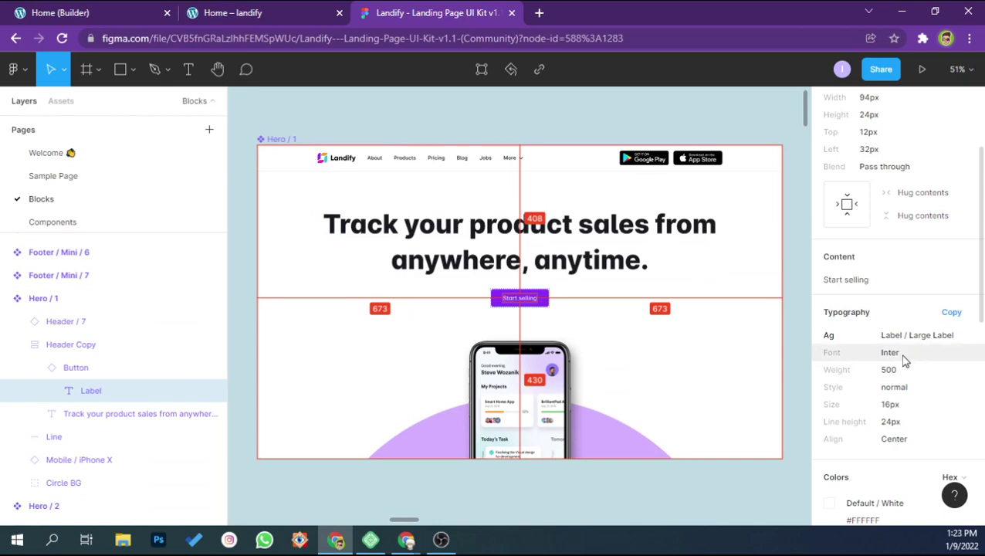
# Set the Start selling button's font family to Inter with weight 500
pyautogui.click(154, 13)
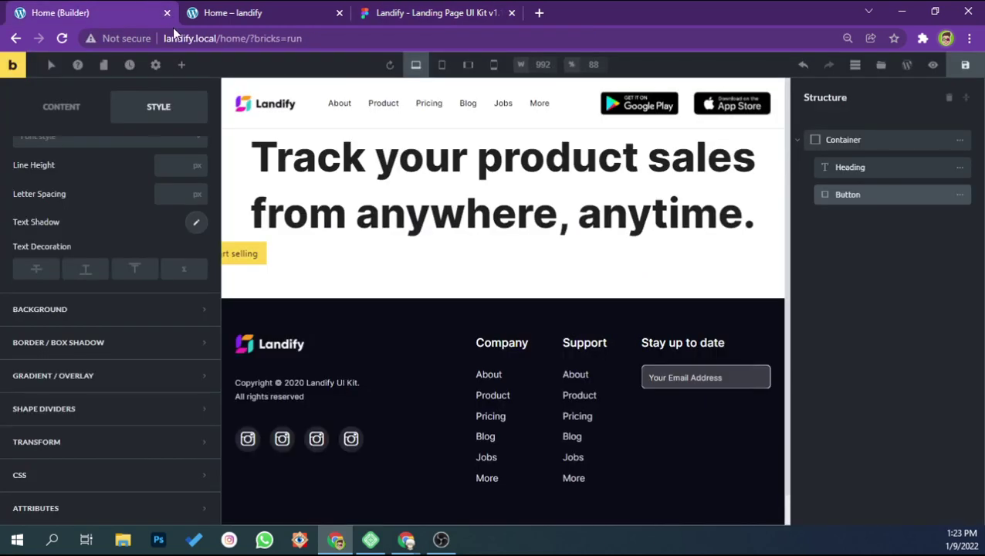
pyautogui.scroll(2, 177, 251)
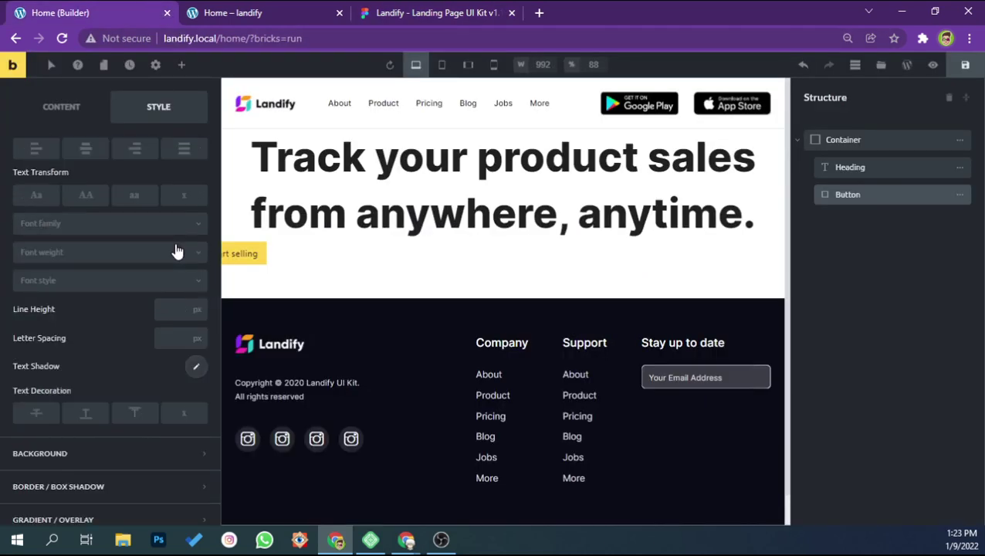
pyautogui.scroll(1, 176, 251)
pyautogui.scroll(1, 174, 196)
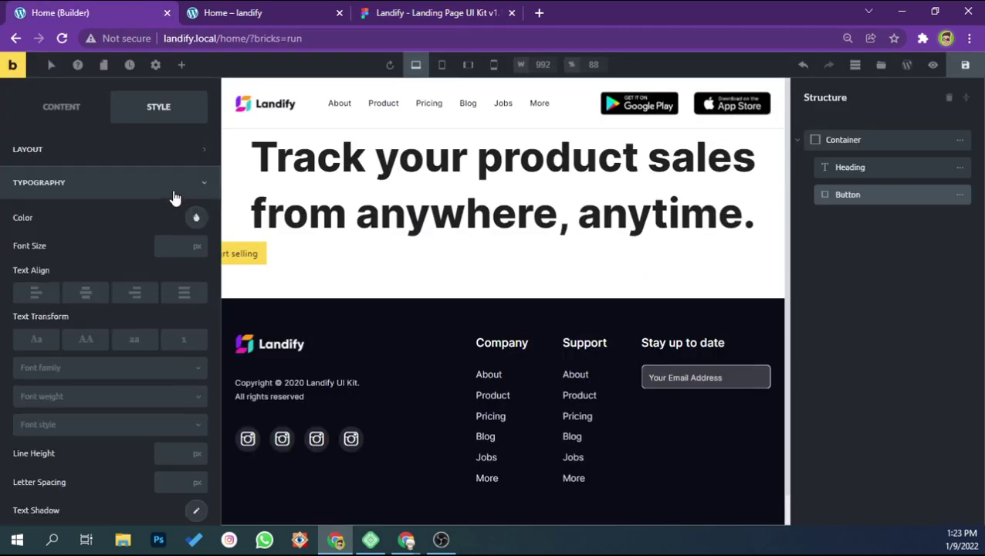
pyautogui.click(120, 368)
pyautogui.write('i')
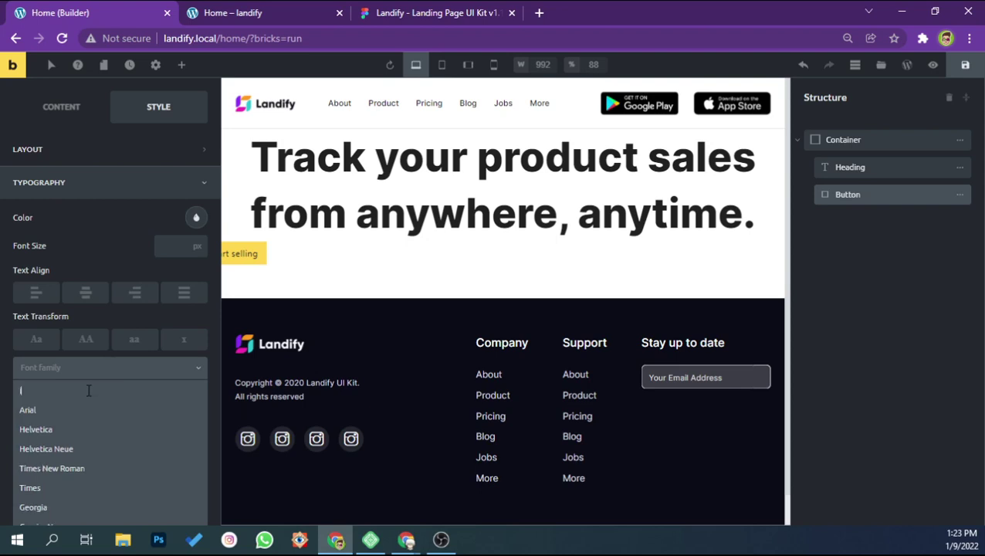
pyautogui.write('nter')
pyautogui.click(80, 415)
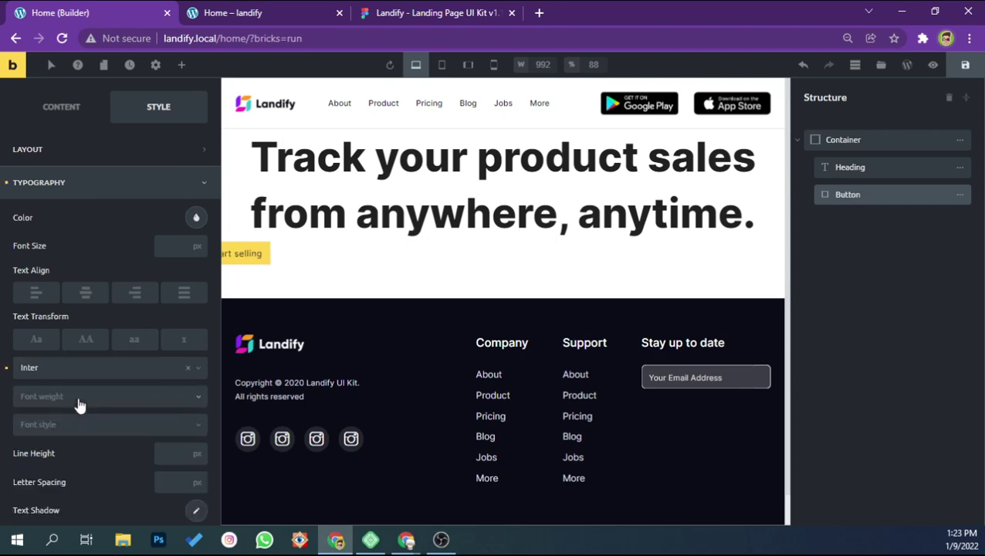
pyautogui.click(68, 402)
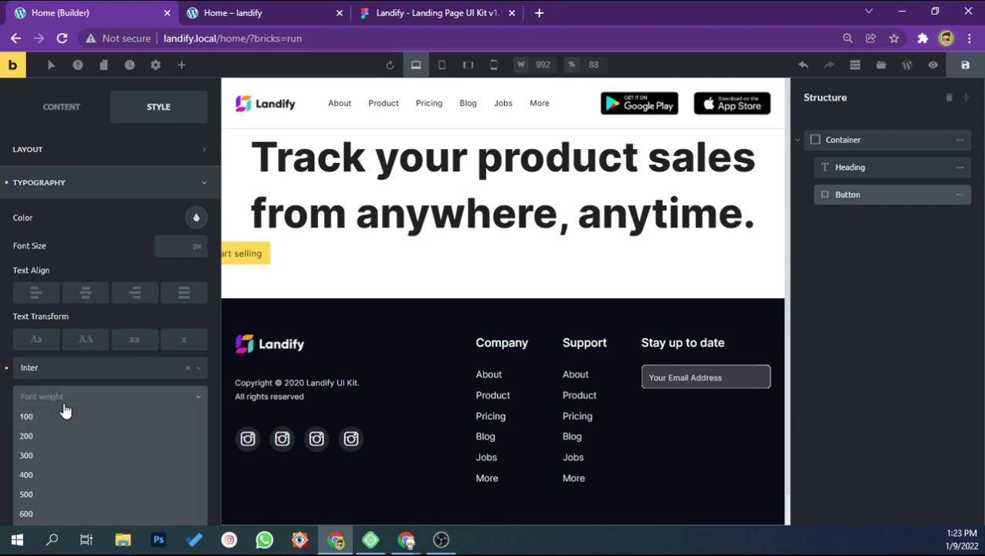
pyautogui.click(41, 484)
# After checking Figma, give the button a 16 px font size and centered text
pyautogui.click(473, 13)
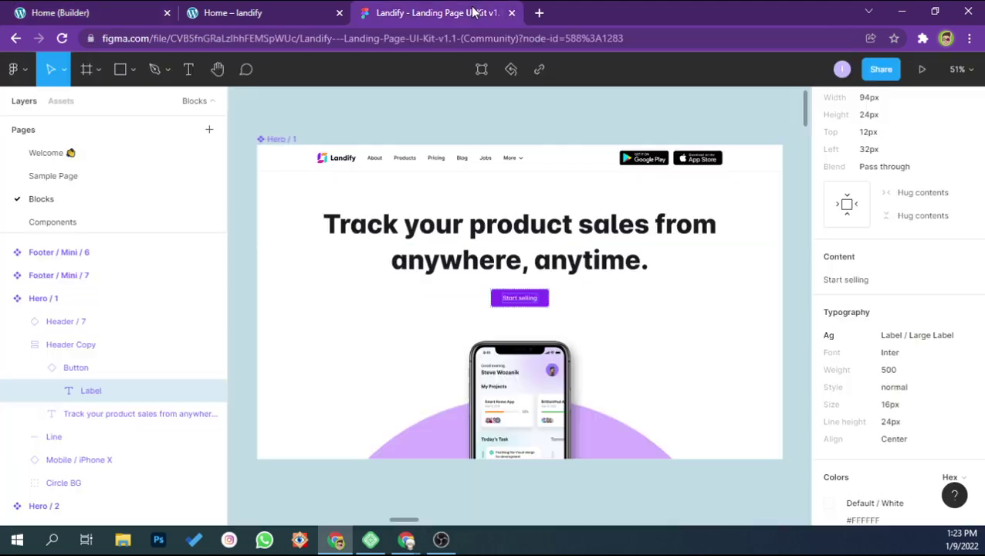
pyautogui.click(104, 11)
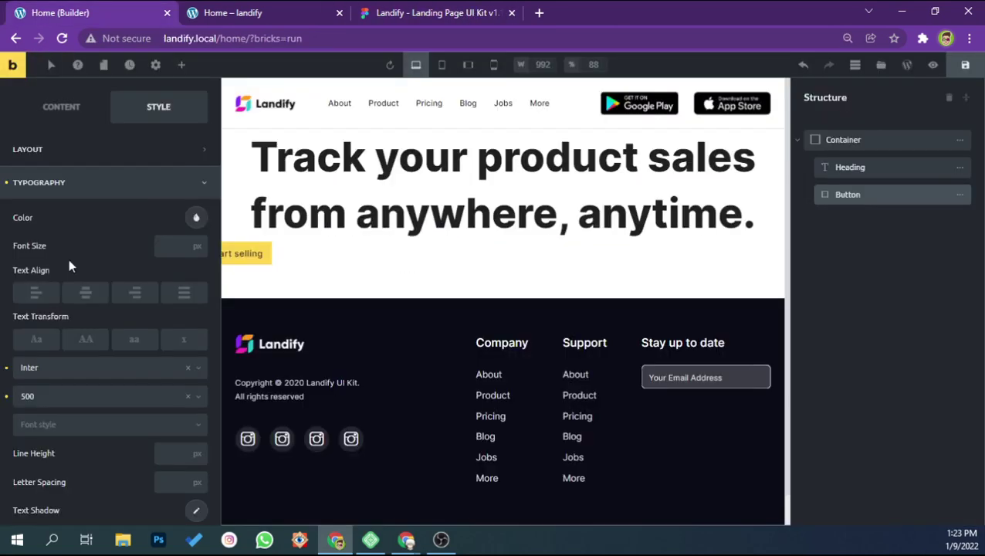
pyautogui.click(168, 244)
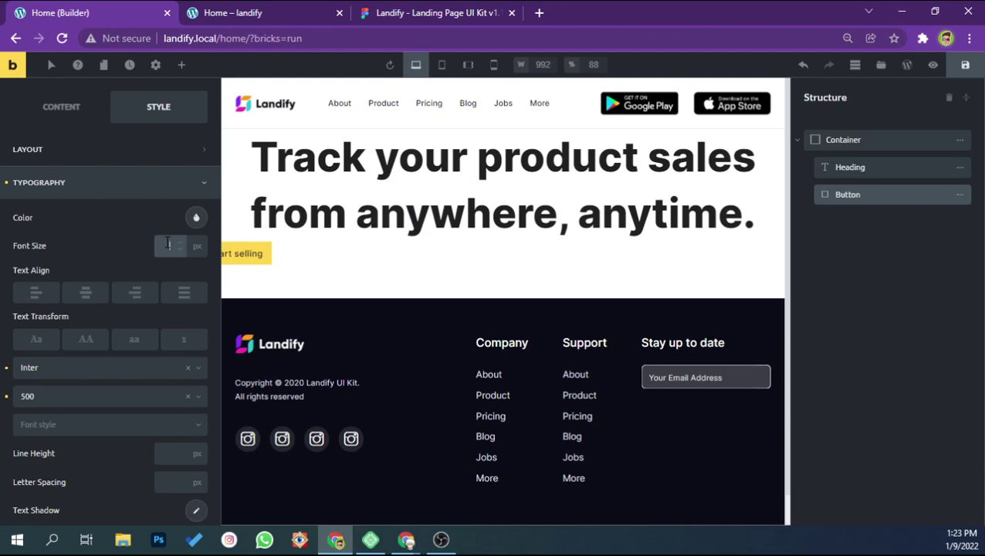
pyautogui.write('14')
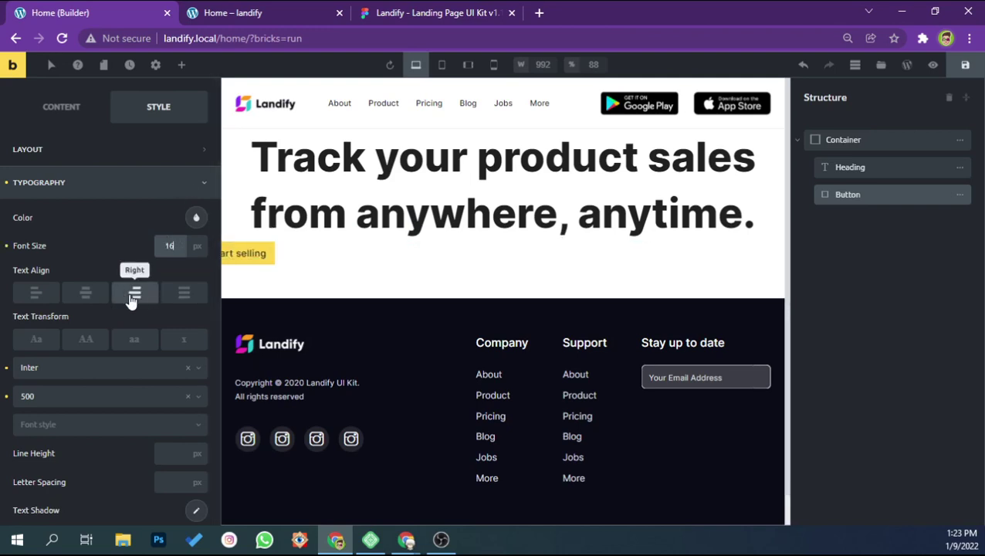
pyautogui.click(88, 293)
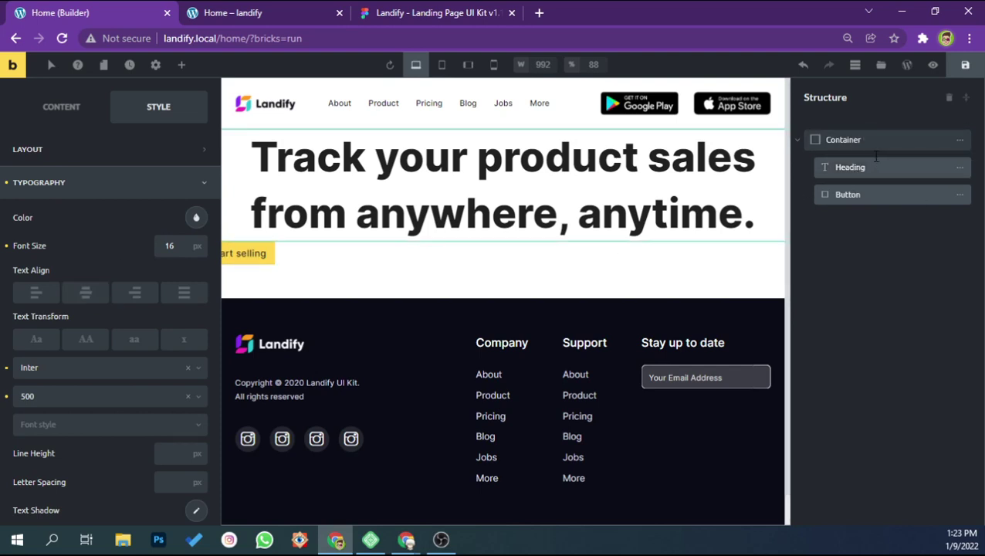
pyautogui.click(862, 141)
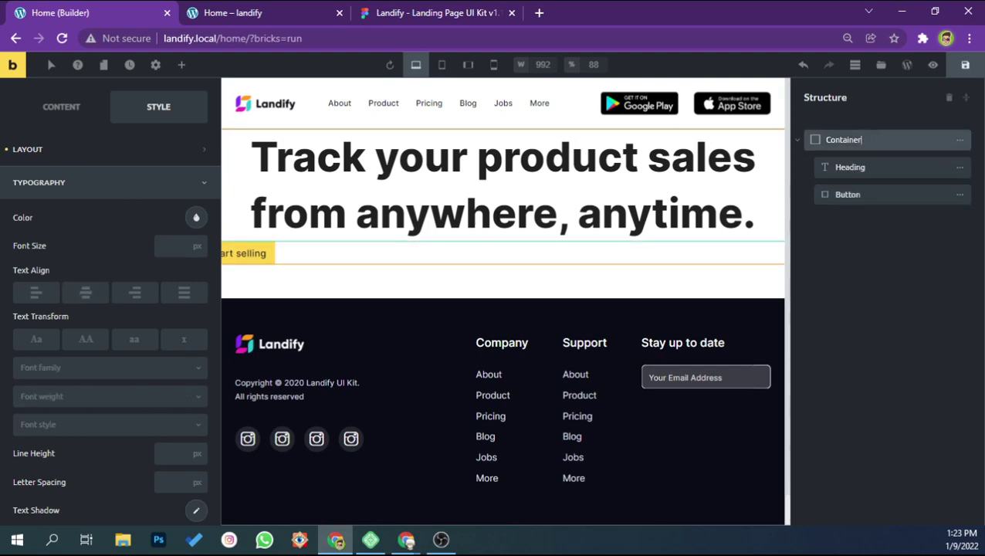
# Set the container's Align Cross Axis to center, then compare with the Figma design
pyautogui.click(43, 117)
pyautogui.scroll(-2, 91, 377)
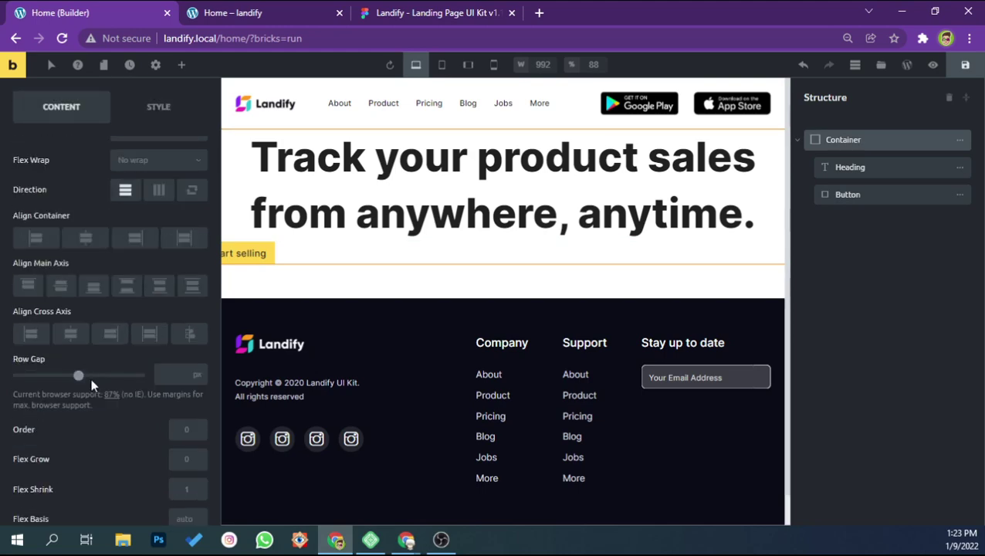
pyautogui.click(70, 333)
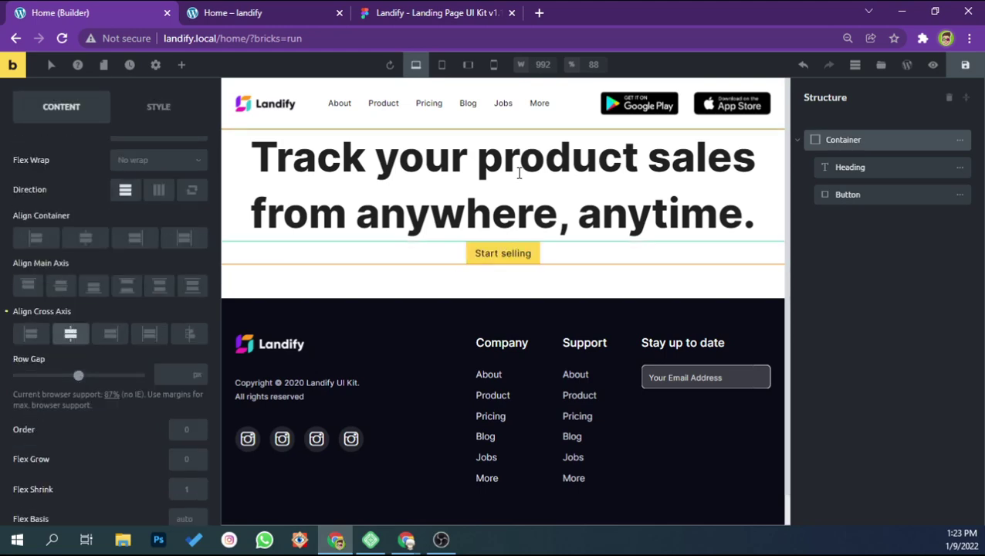
pyautogui.click(450, 12)
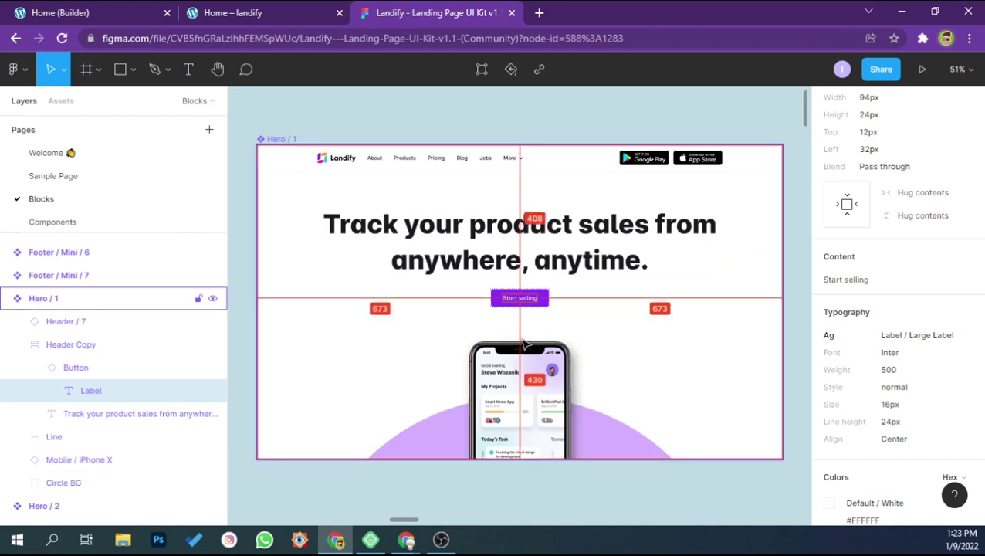
# Check the live page, then copy the Figma button's purple #8C30F5 and return to Bricks
pyautogui.click(276, 7)
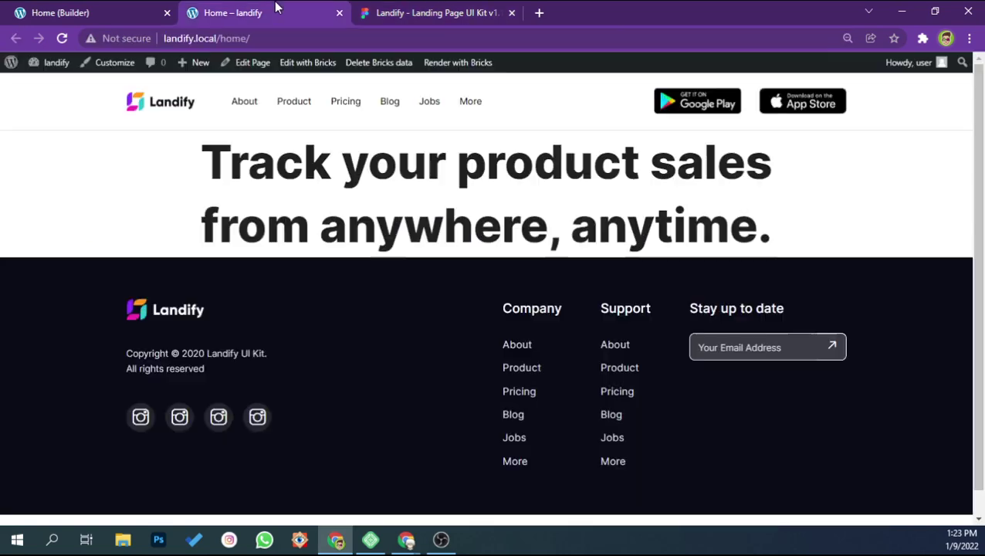
pyautogui.click(384, 11)
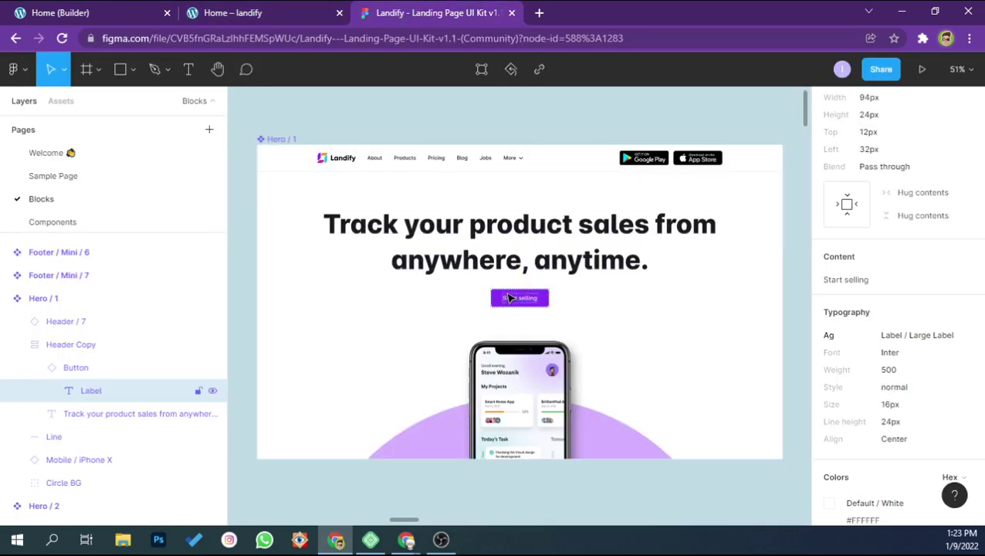
pyautogui.scroll(-3, 826, 386)
pyautogui.scroll(5, 889, 375)
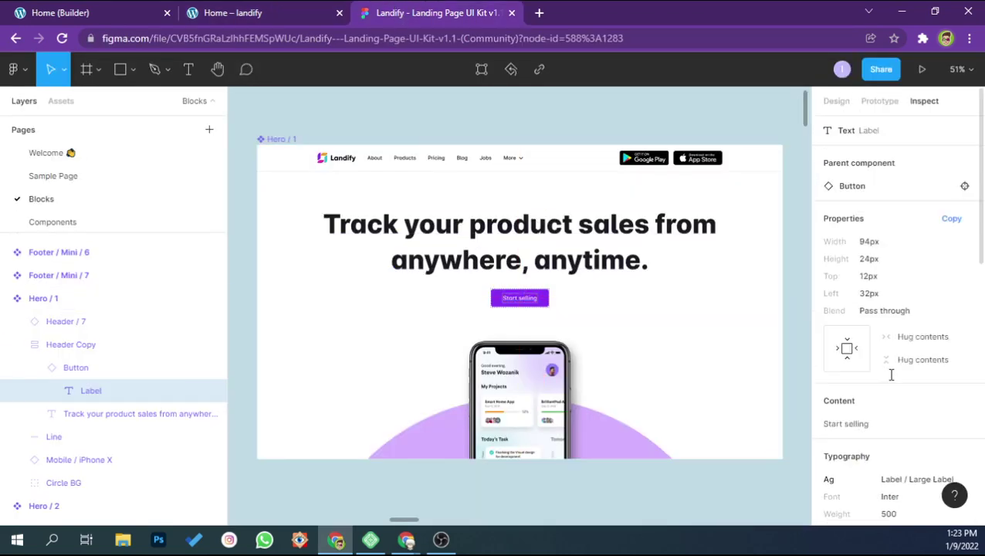
pyautogui.click(108, 368)
pyautogui.scroll(-4, 903, 340)
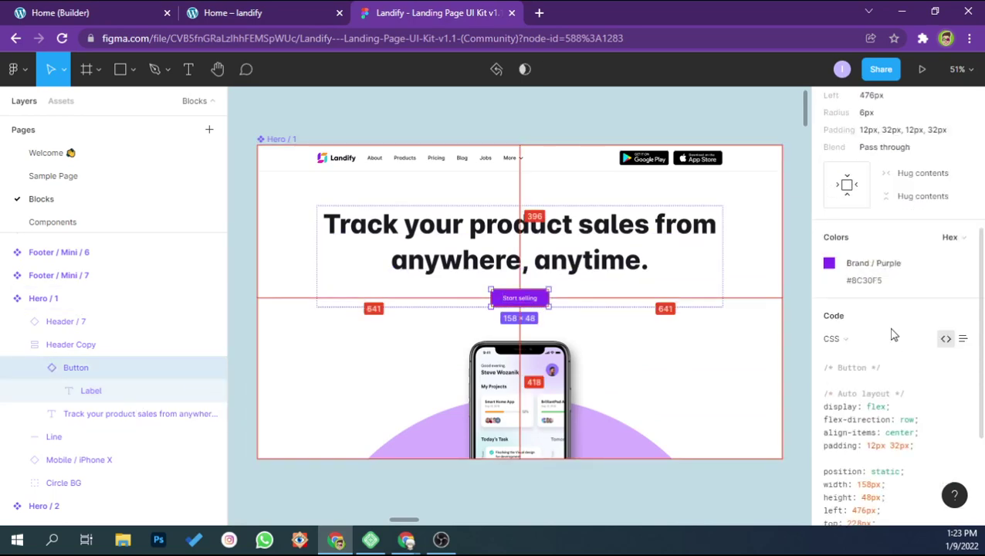
pyautogui.click(865, 281)
pyautogui.click(105, 10)
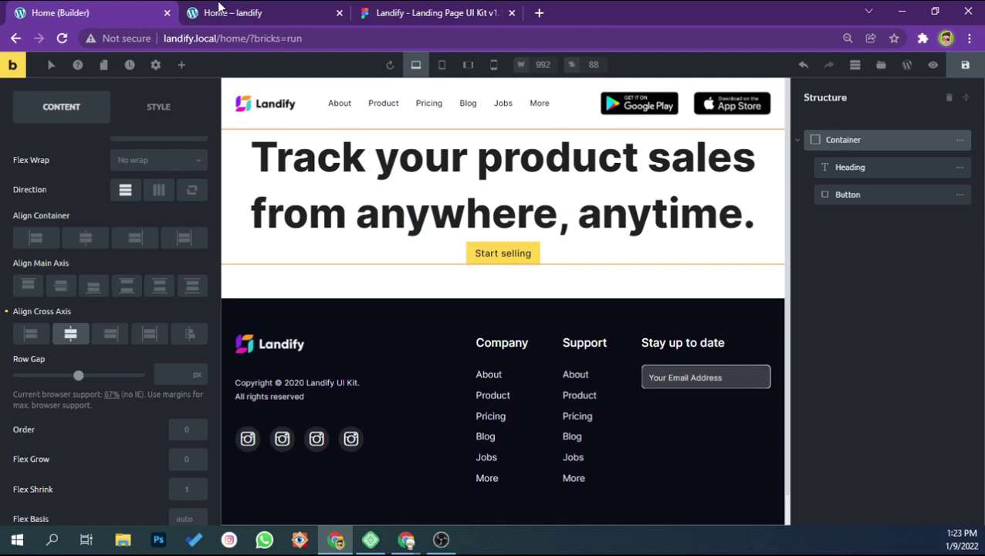
# Give the Start selling button a #8C30F5 purple background
pyautogui.click(488, 249)
pyautogui.click(130, 176)
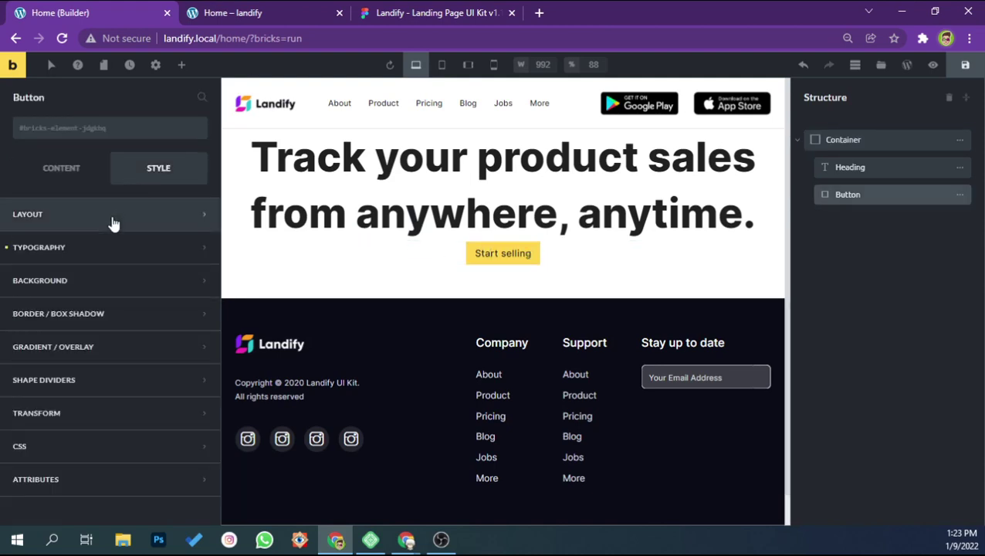
pyautogui.click(100, 283)
pyautogui.click(196, 171)
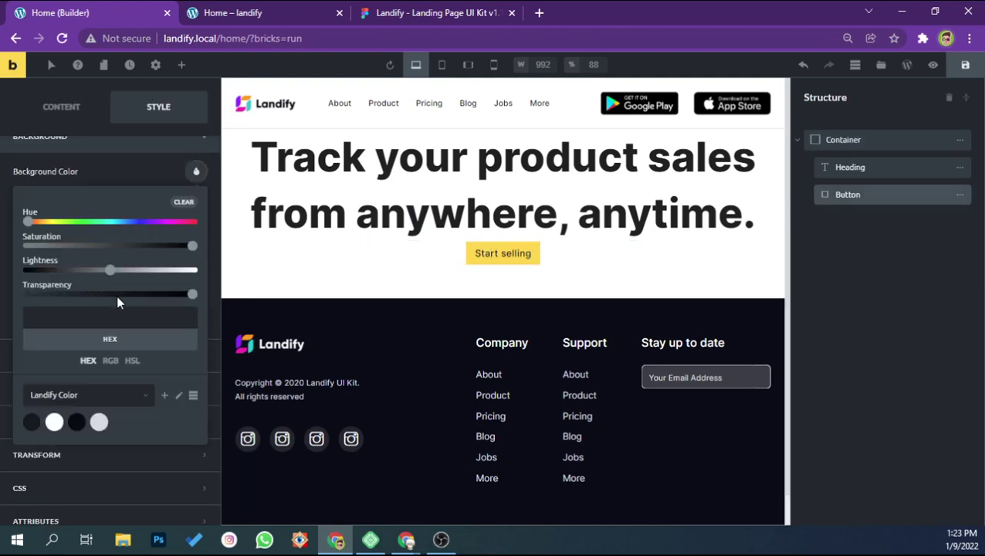
pyautogui.click(93, 315)
pyautogui.hotkey('ctrl', 'v')
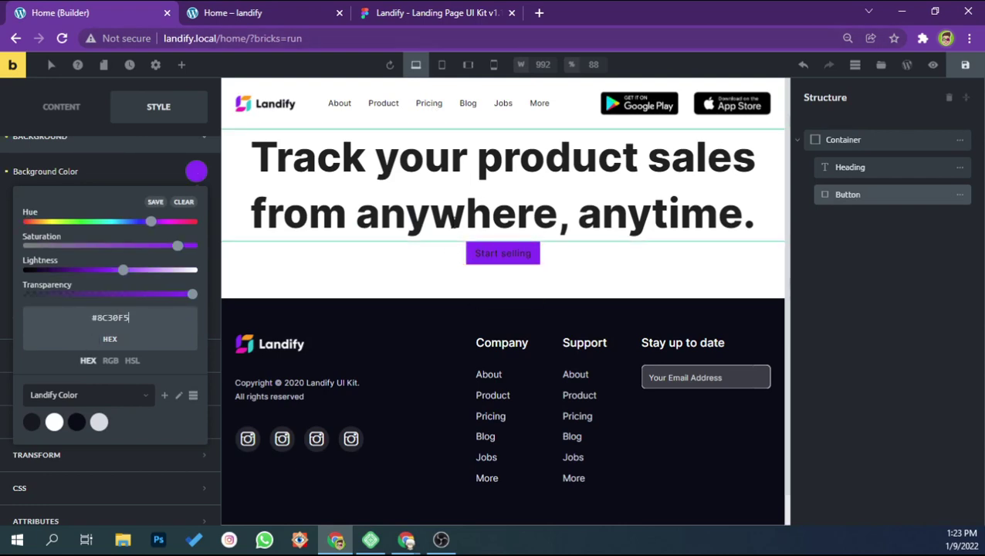
pyautogui.click(6, 241)
pyautogui.scroll(5, 83, 260)
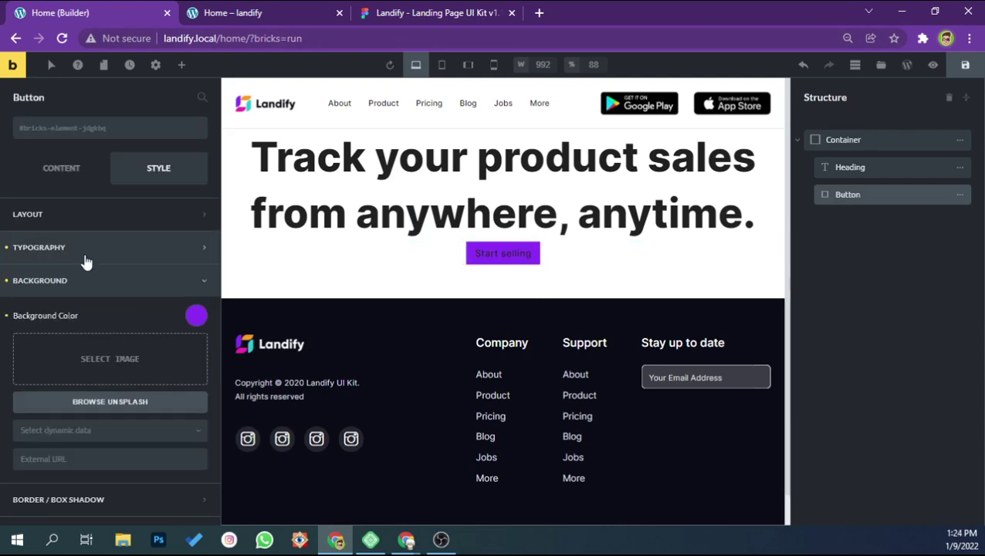
# Make the button's text colour white and compare it with the Figma design
pyautogui.click(89, 247)
pyautogui.click(196, 282)
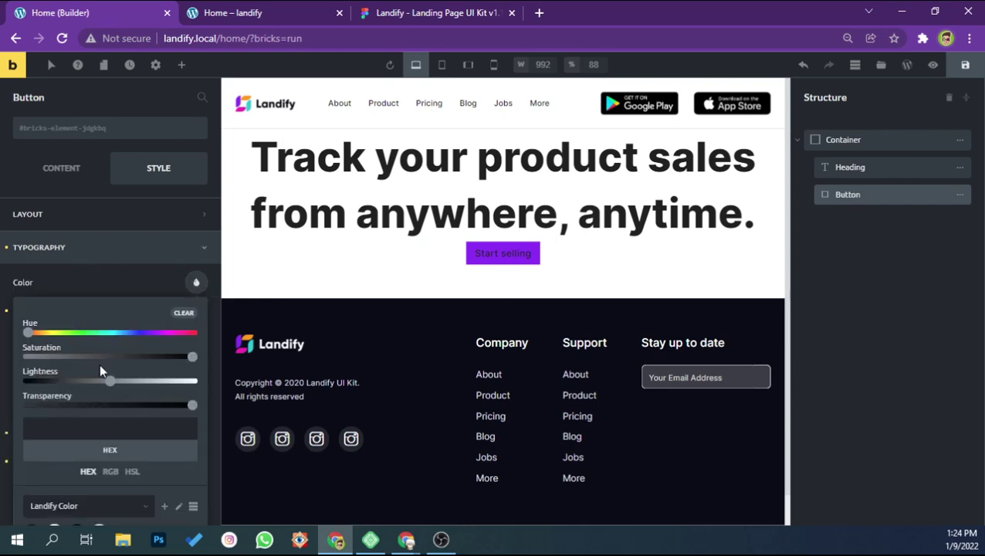
pyautogui.scroll(-1, 100, 372)
pyautogui.click(54, 461)
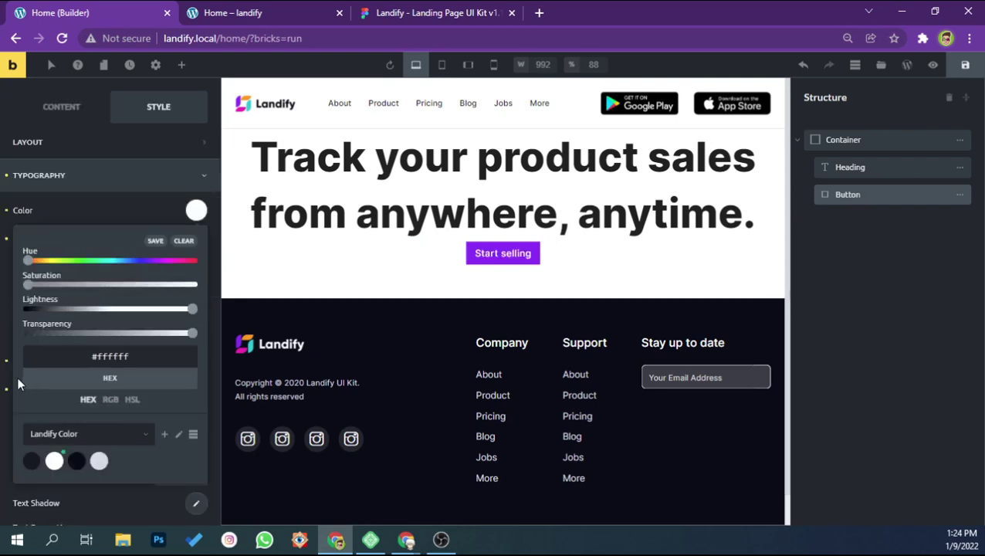
pyautogui.click(7, 410)
pyautogui.click(402, 13)
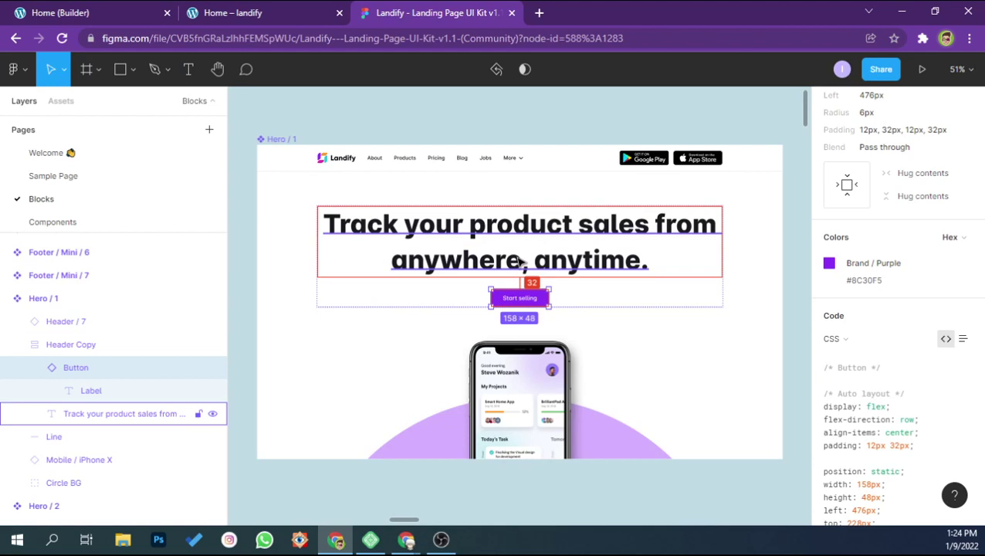
# Give the Start selling button a 32 px top margin and save the page
pyautogui.click(147, 12)
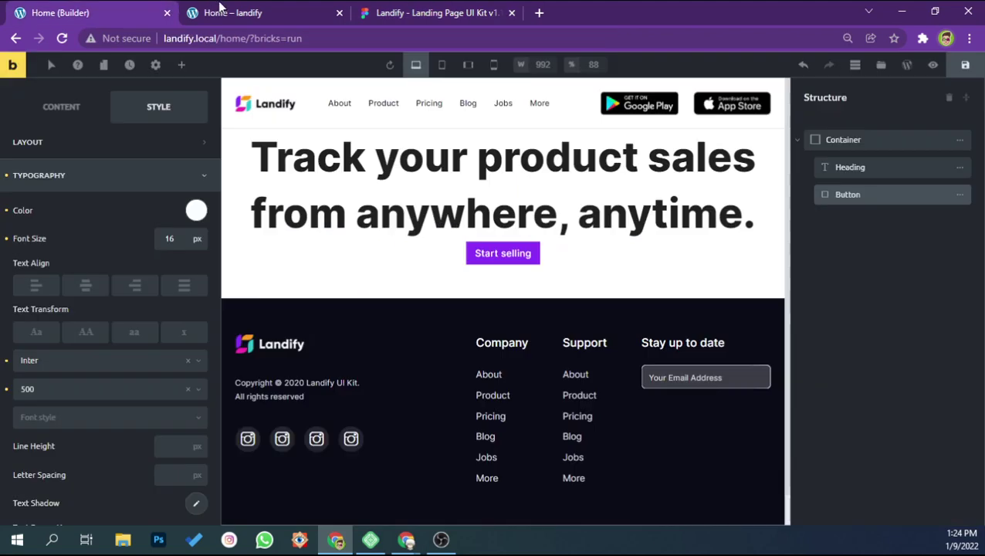
pyautogui.click(556, 257)
pyautogui.click(849, 195)
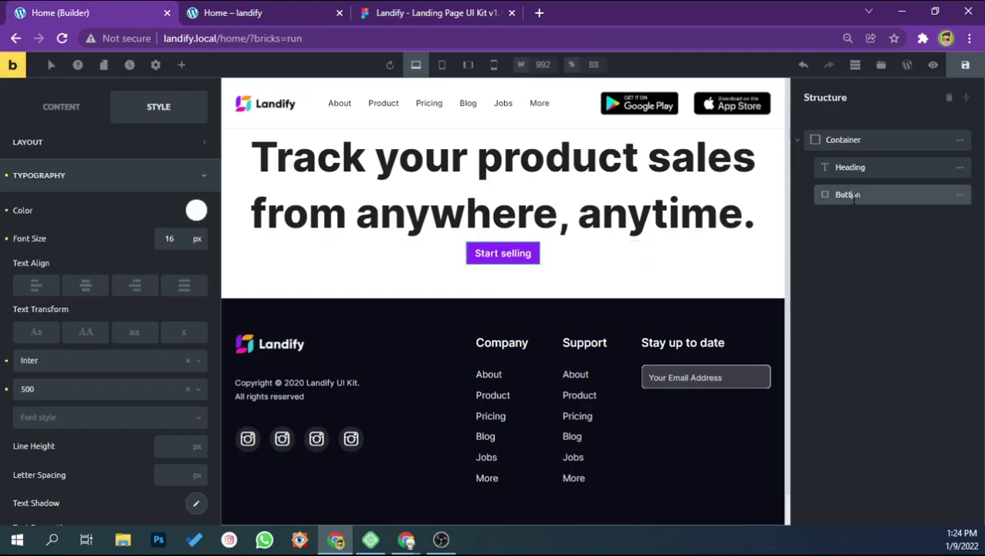
pyautogui.click(47, 145)
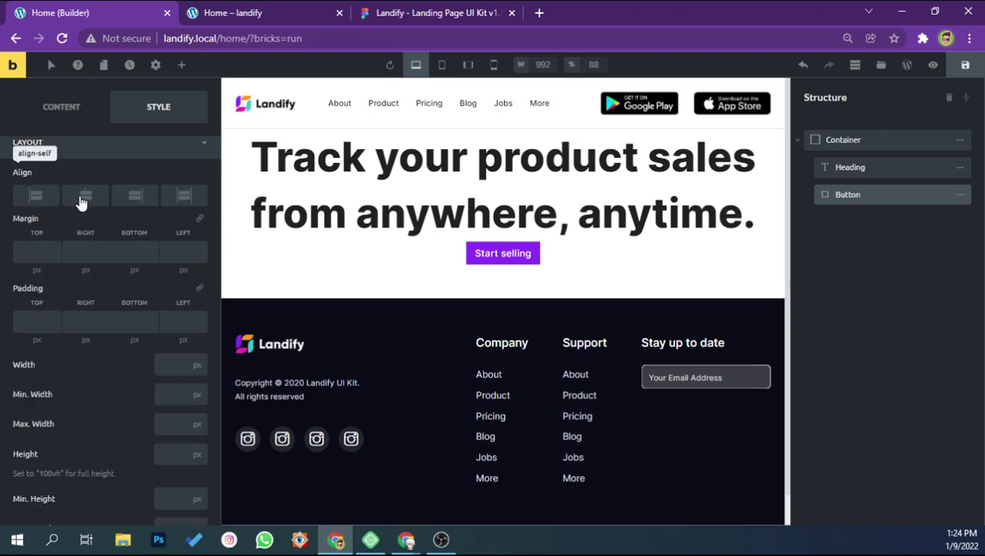
pyautogui.click(34, 251)
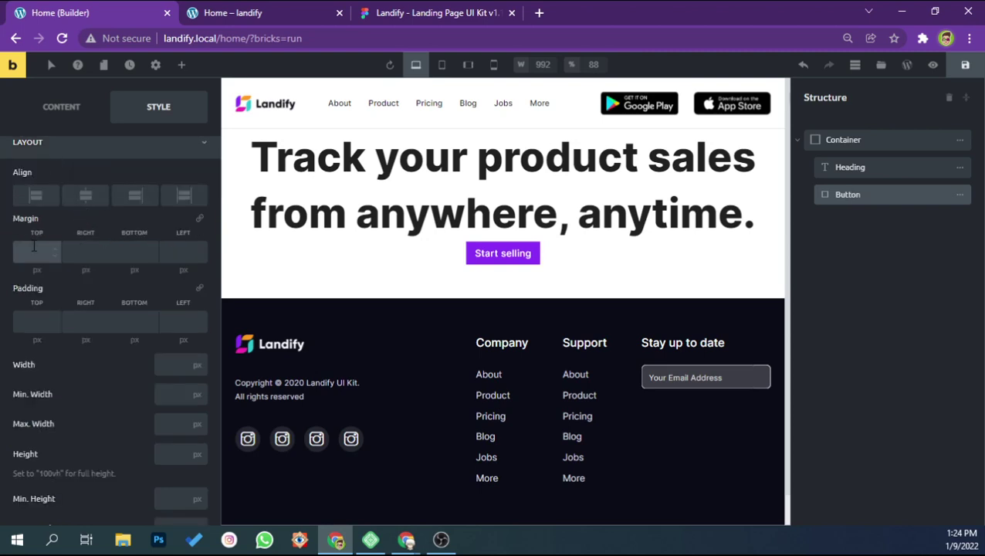
pyautogui.write('32')
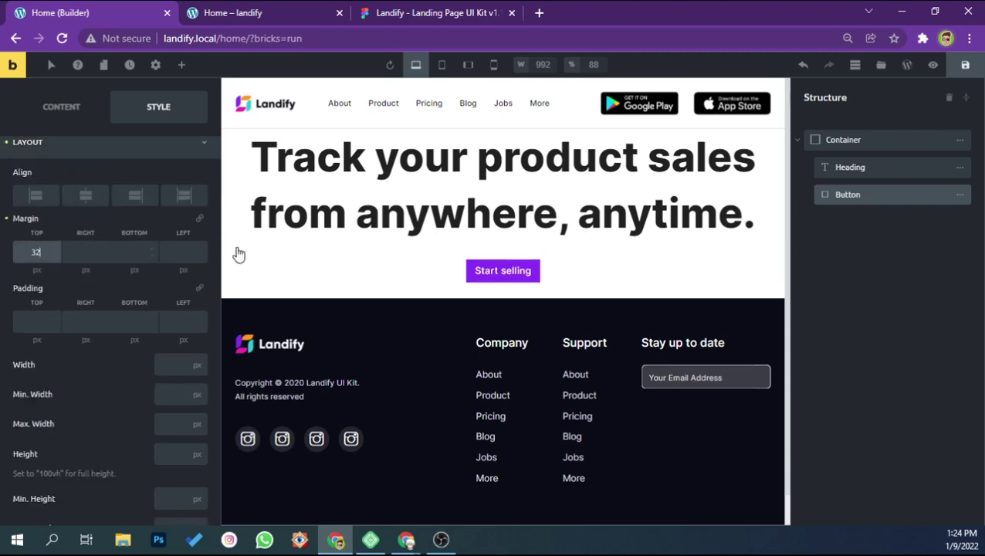
pyautogui.click(963, 64)
# View the live page, then inspect the hero heading's spacing in Figma
pyautogui.click(264, 13)
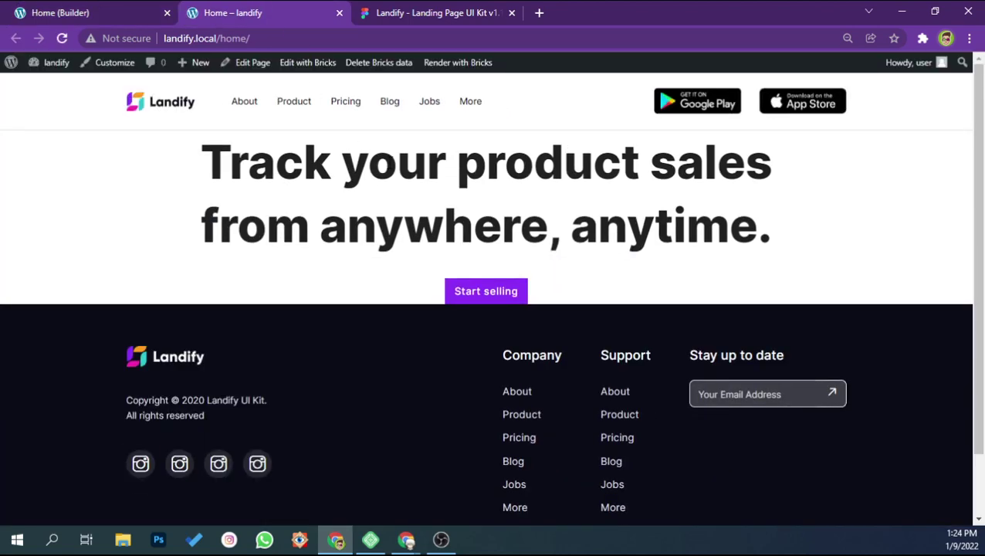
pyautogui.click(413, 13)
pyautogui.click(511, 216)
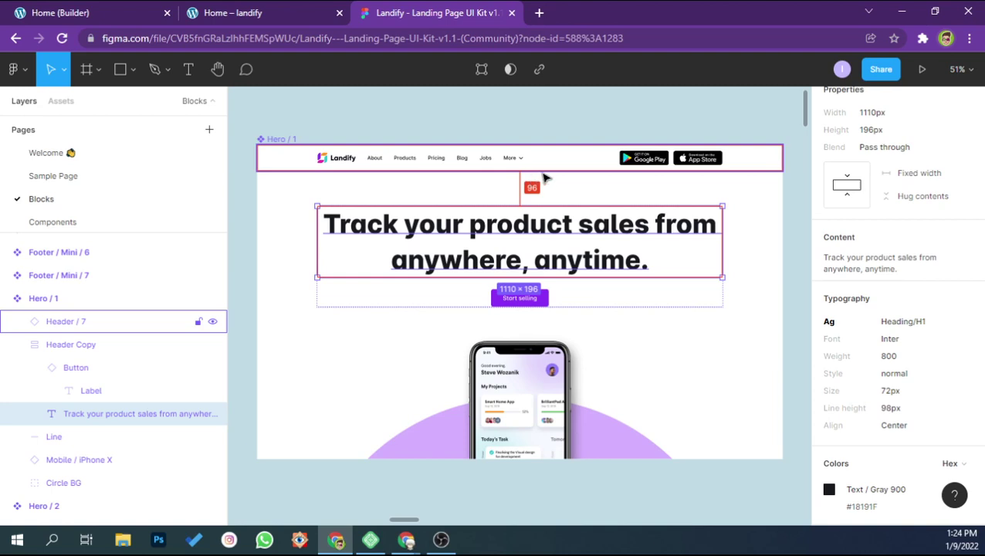
# Rename the hero container to Section in the Structure panel
pyautogui.click(112, 11)
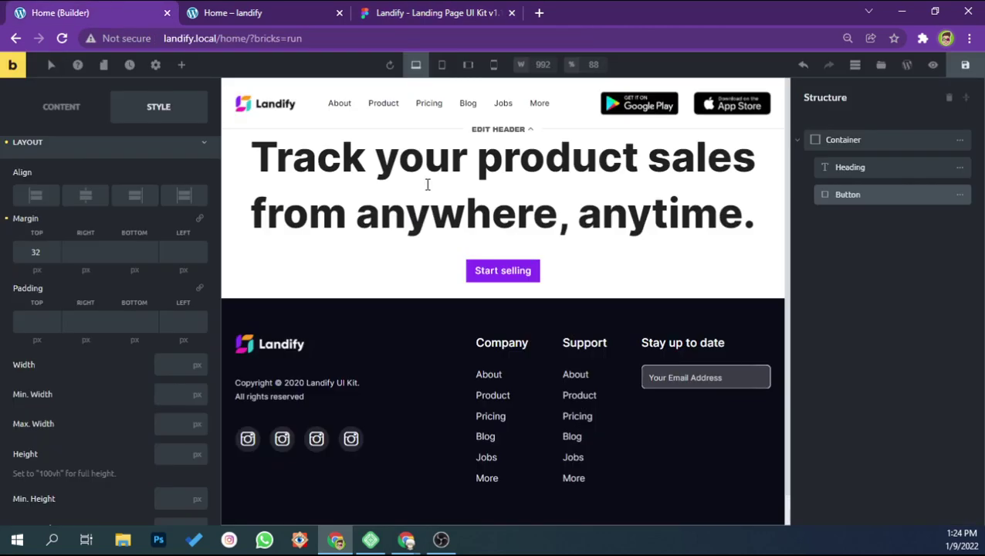
pyautogui.click(842, 142)
pyautogui.doubleClick(840, 142)
pyautogui.write('Section')
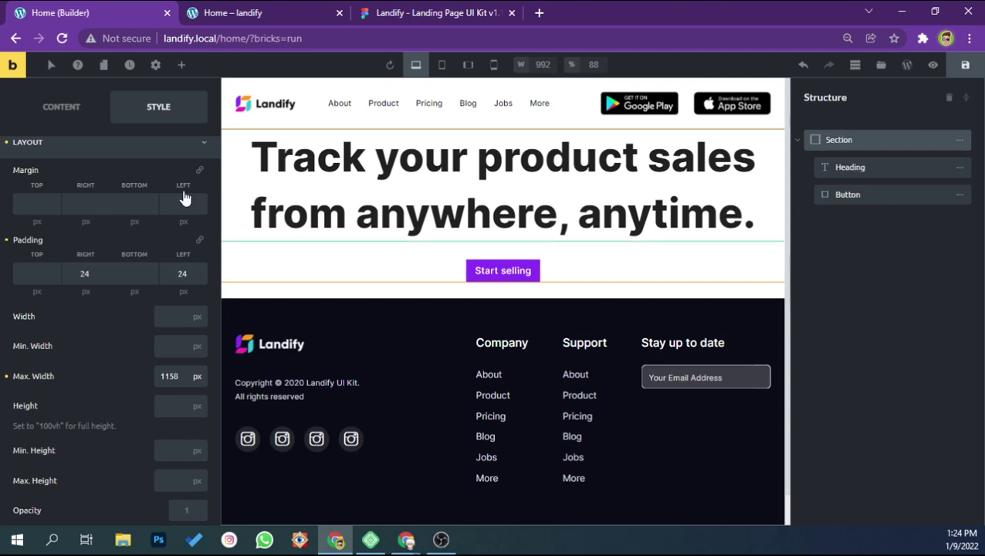
# Set the section's top padding to 96, save, and preview the live page
pyautogui.scroll(1, 151, 259)
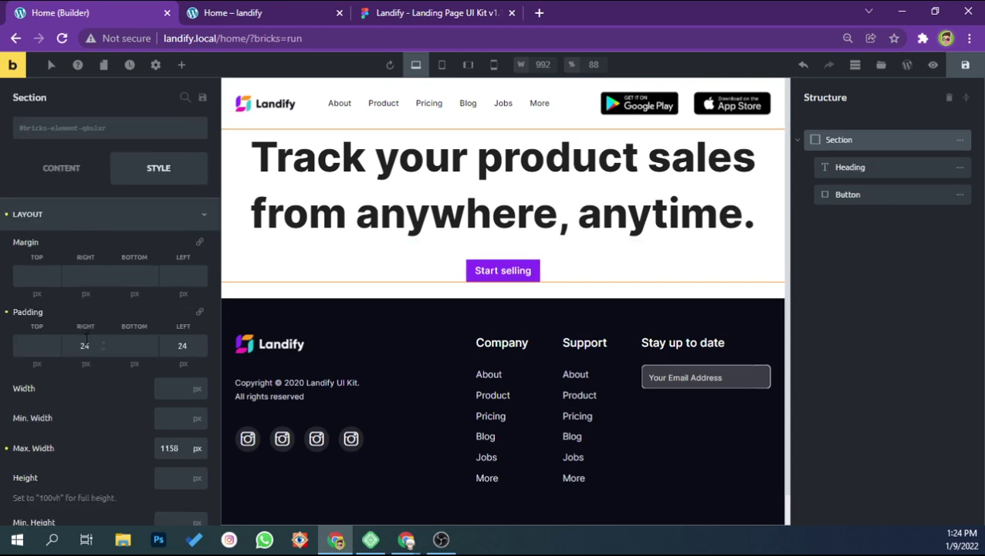
pyautogui.click(42, 345)
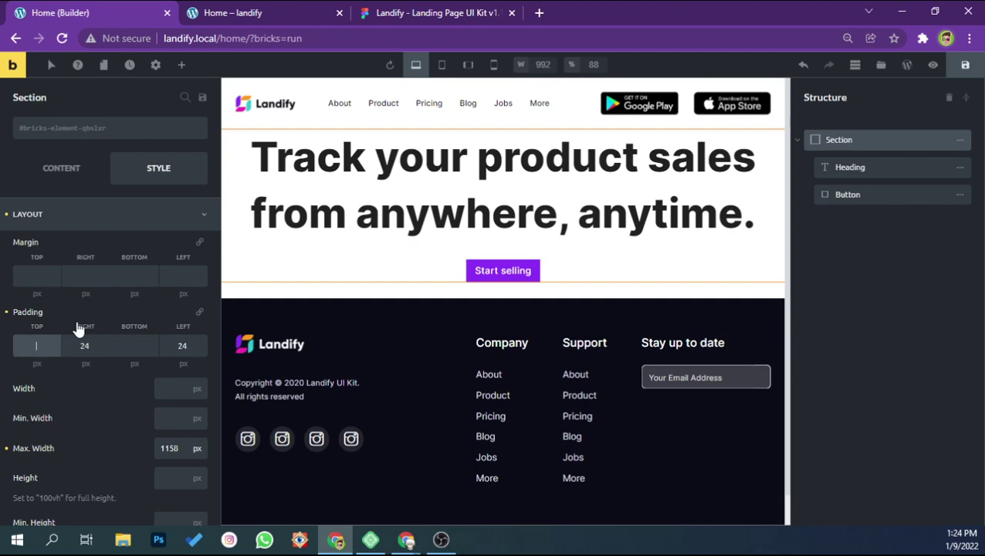
pyautogui.write('96')
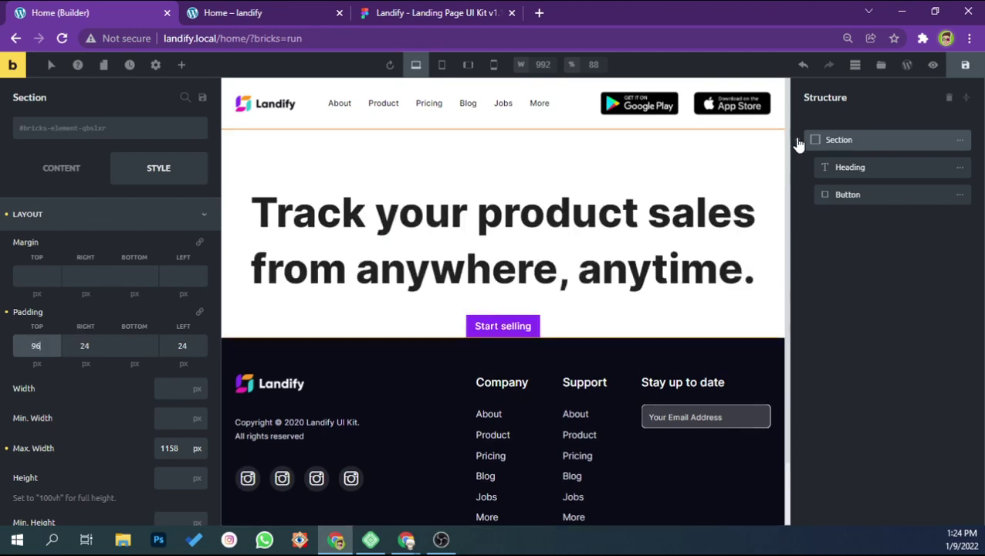
pyautogui.click(964, 64)
pyautogui.click(279, 13)
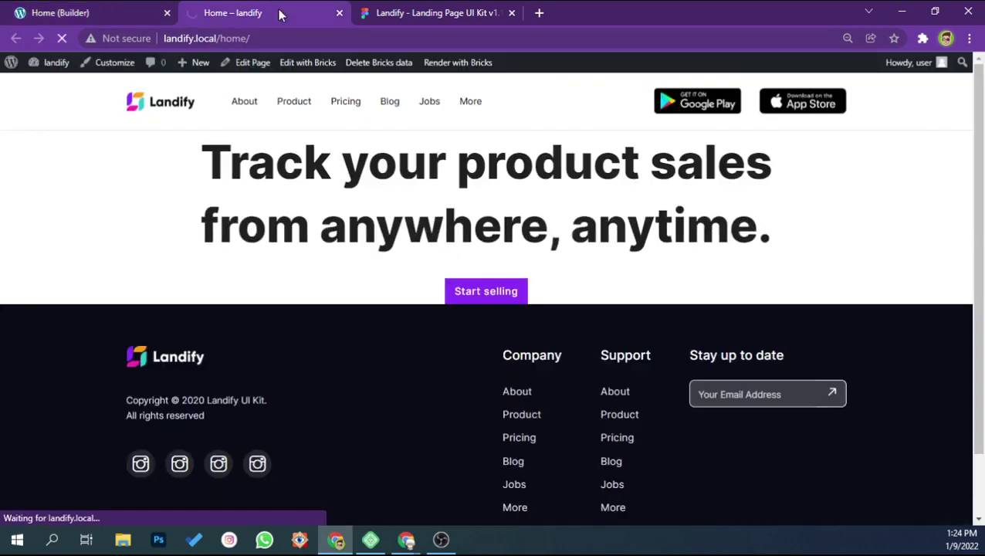
pyautogui.click(406, 11)
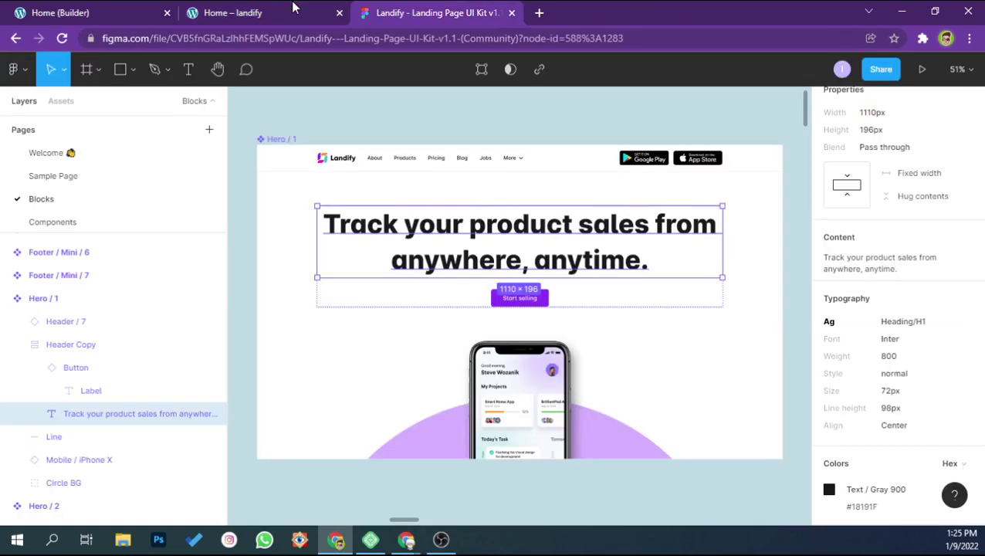
# Copy the Figma heading's #18191F colour, then select the heading in Bricks
pyautogui.click(292, 6)
pyautogui.click(414, 10)
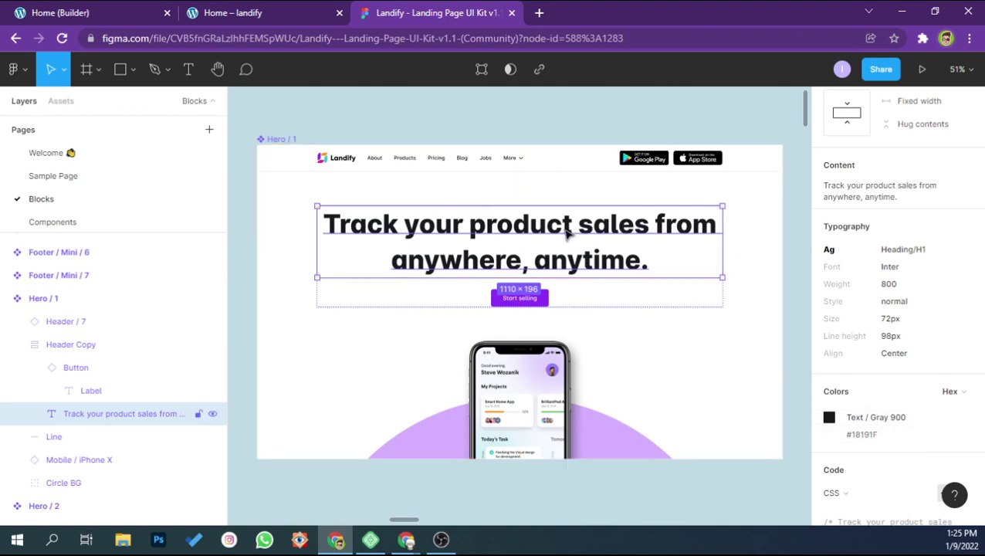
pyautogui.press('alt')
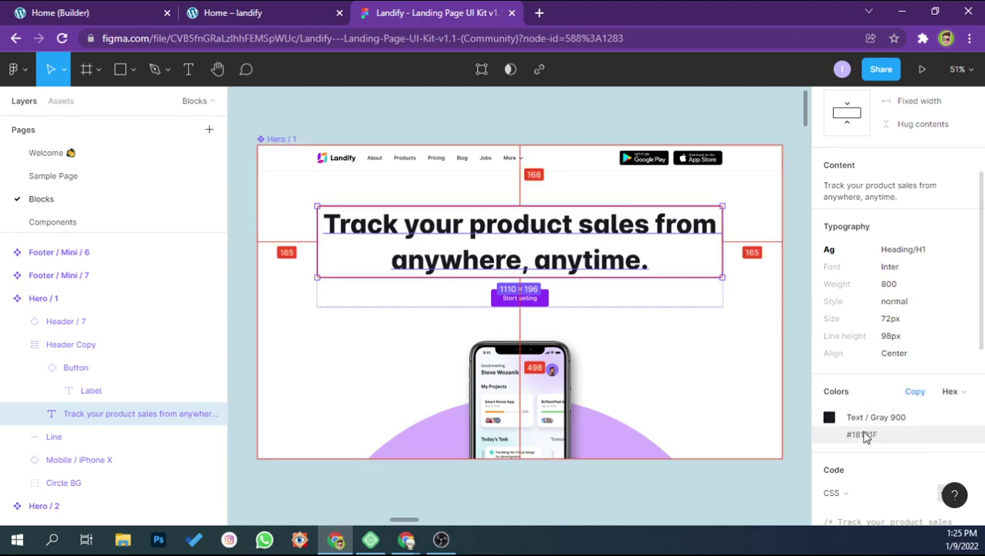
pyautogui.click(863, 435)
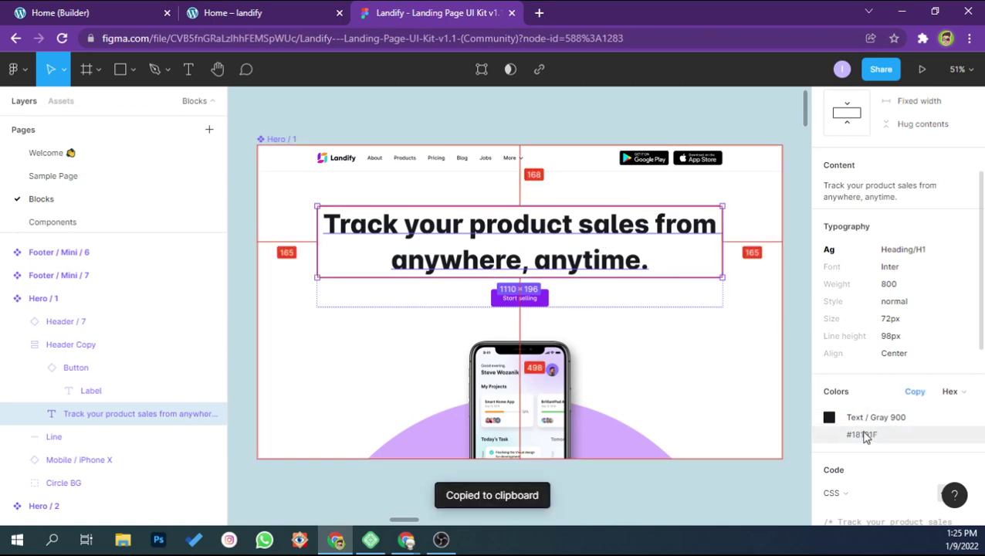
pyautogui.click(272, 11)
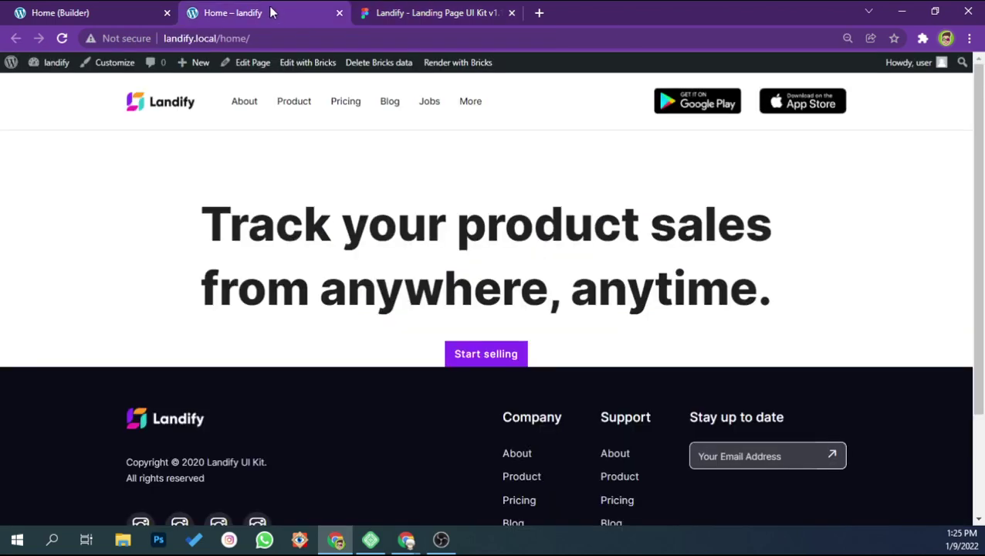
pyautogui.click(164, 7)
pyautogui.click(463, 220)
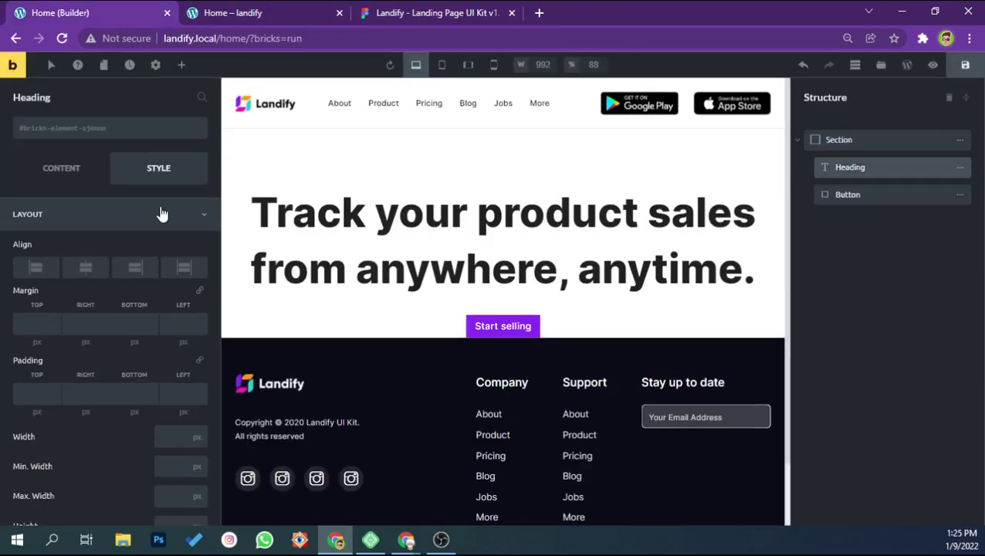
# Expand the hero heading's Typography settings
pyautogui.scroll(-3, 93, 324)
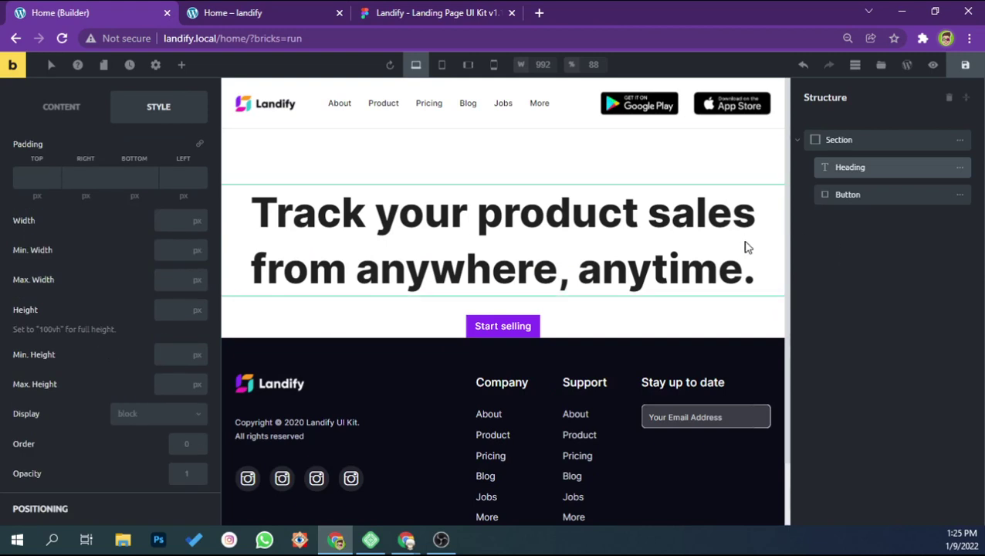
pyautogui.scroll(-3, 108, 369)
pyautogui.scroll(6, 111, 370)
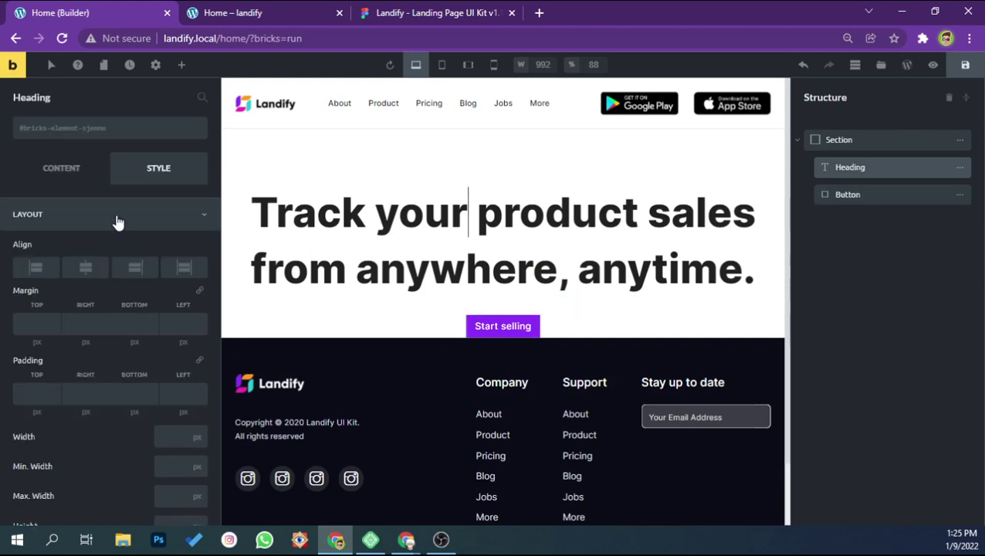
pyautogui.scroll(-4, 116, 263)
pyautogui.scroll(-3, 129, 294)
pyautogui.scroll(-3, 129, 304)
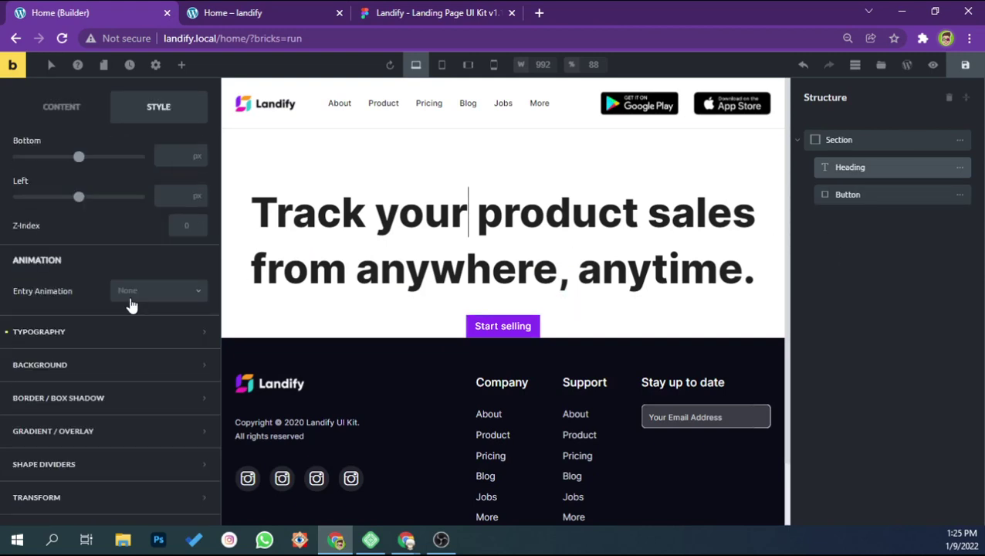
pyautogui.click(123, 334)
pyautogui.scroll(-5, 143, 332)
pyautogui.scroll(4, 180, 279)
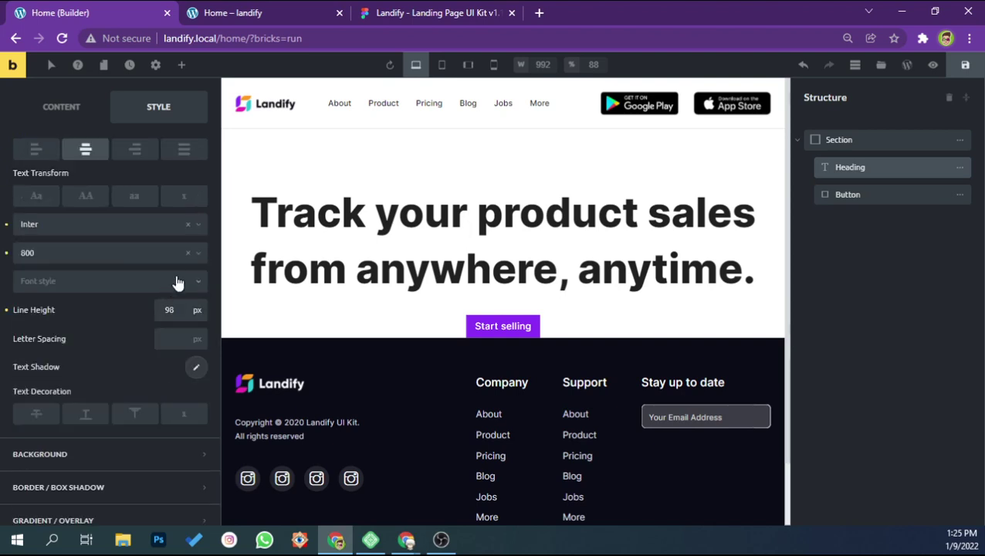
pyautogui.scroll(2, 184, 275)
pyautogui.scroll(2, 185, 274)
# Apply the #18191f palette colour to the heading text and save the page
pyautogui.click(195, 220)
pyautogui.scroll(-1, 131, 309)
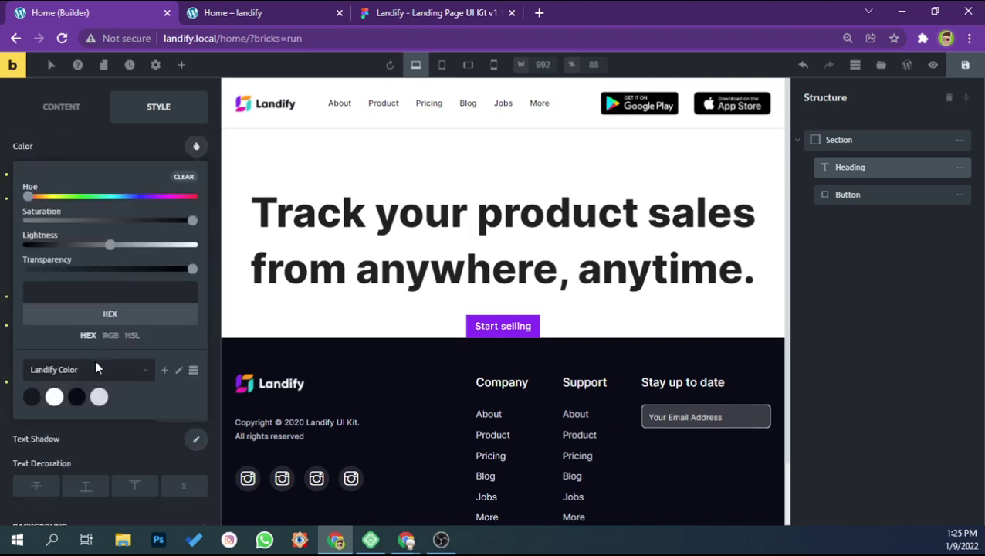
pyautogui.click(36, 398)
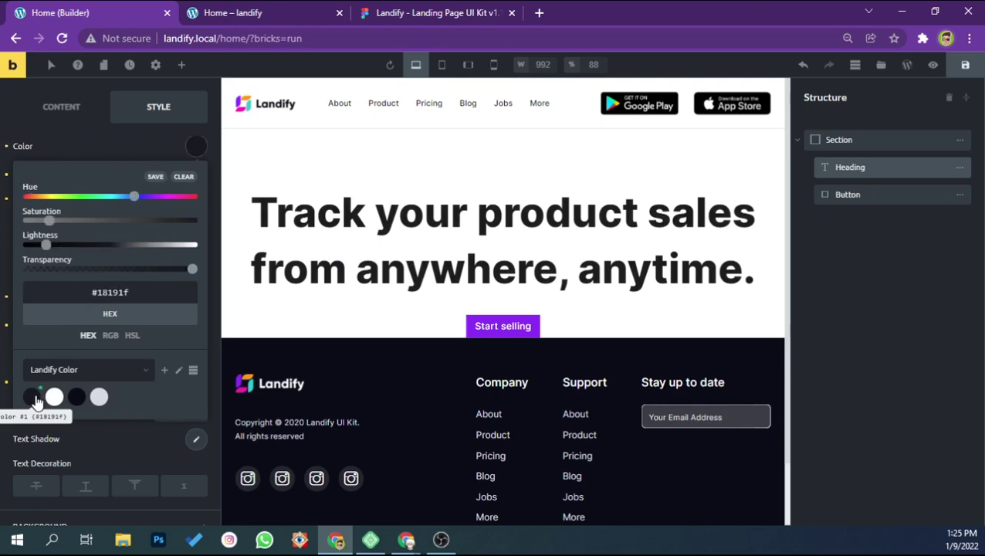
pyautogui.click(5, 351)
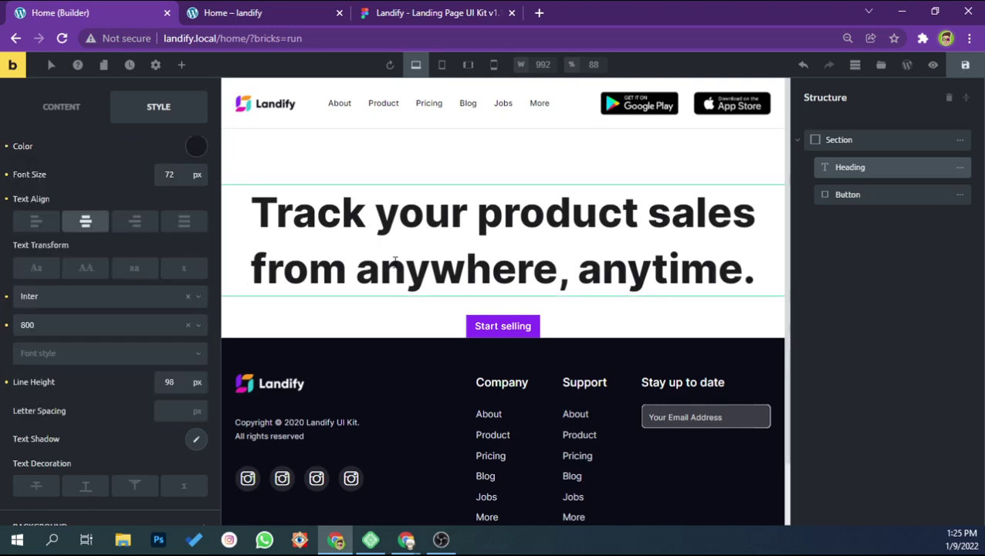
pyautogui.click(965, 65)
pyautogui.click(365, 16)
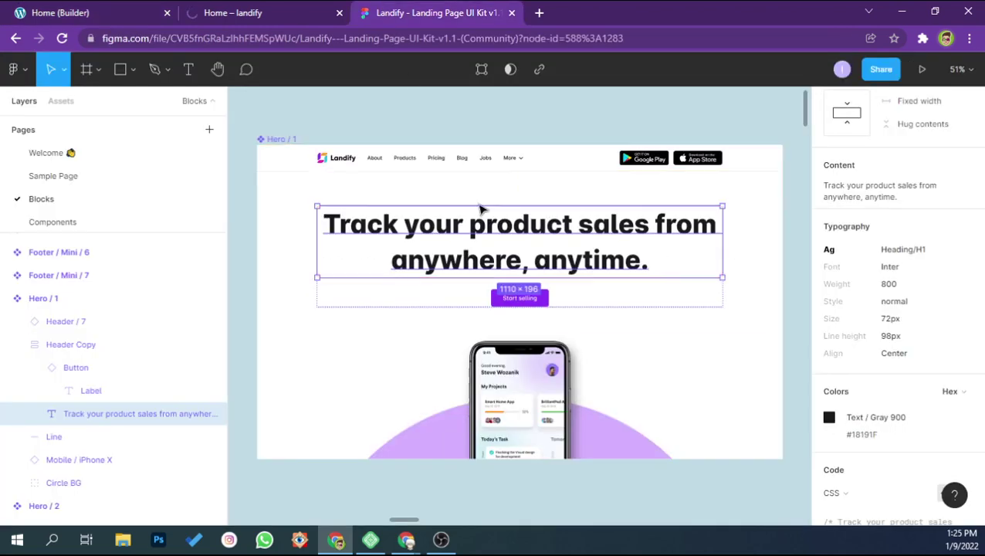
pyautogui.scroll(-1, 512, 319)
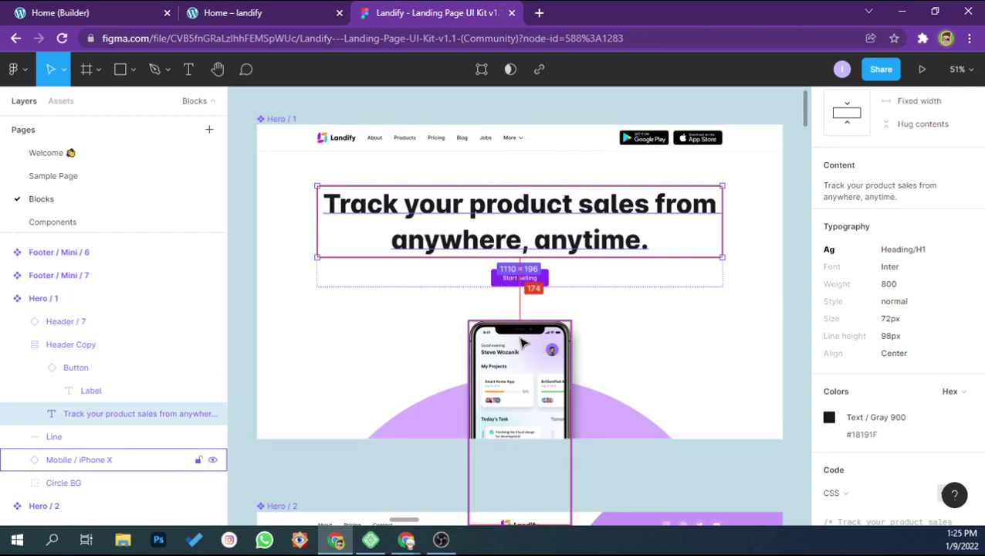
# Read the Circle BG and 280×560 iPhone mockup size and position in Figma
pyautogui.scroll(-1, 522, 345)
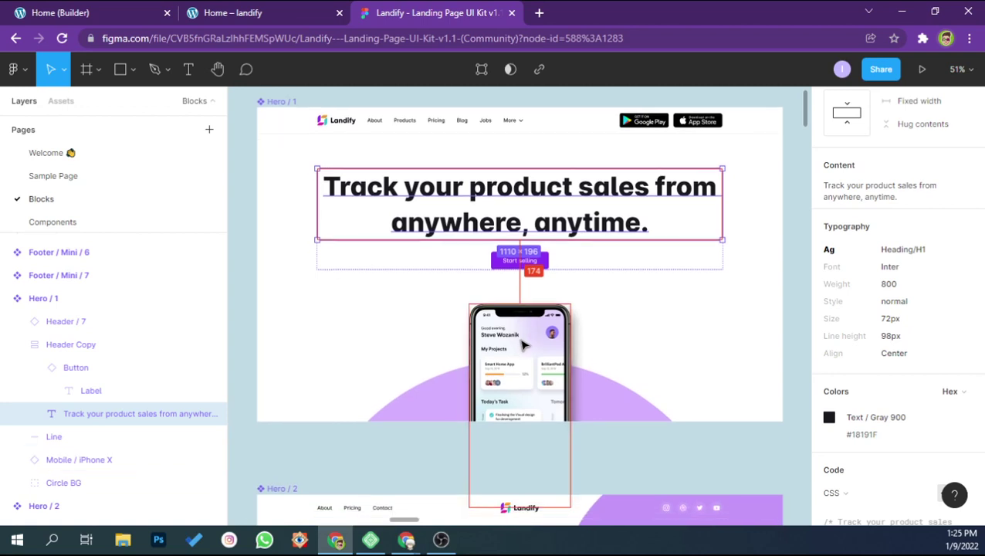
pyautogui.scroll(-1, 523, 344)
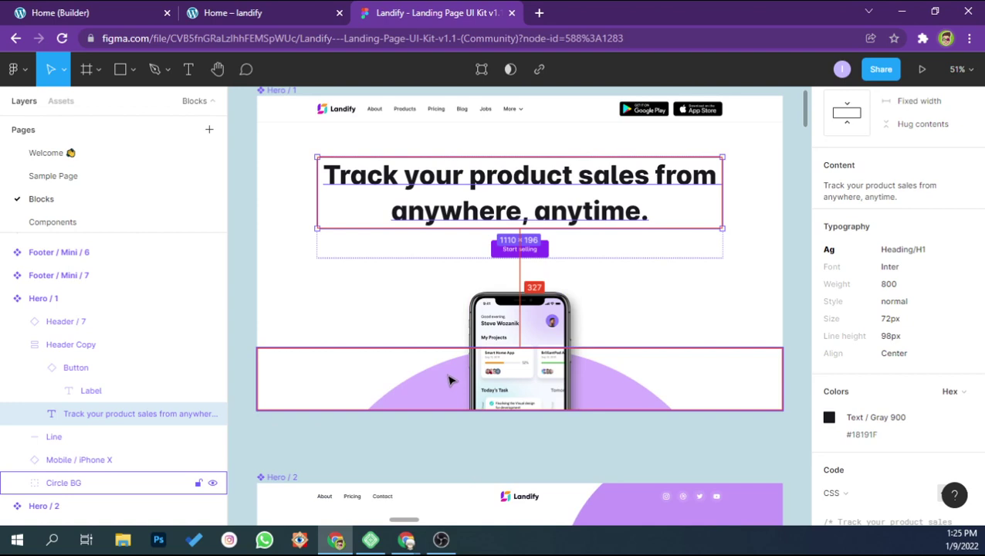
pyautogui.click(452, 380)
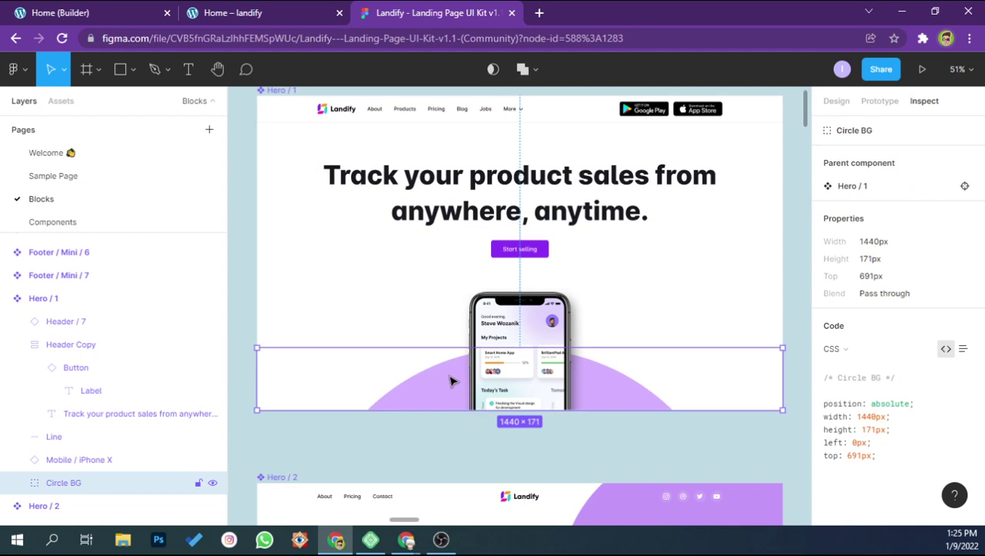
pyautogui.click(527, 324)
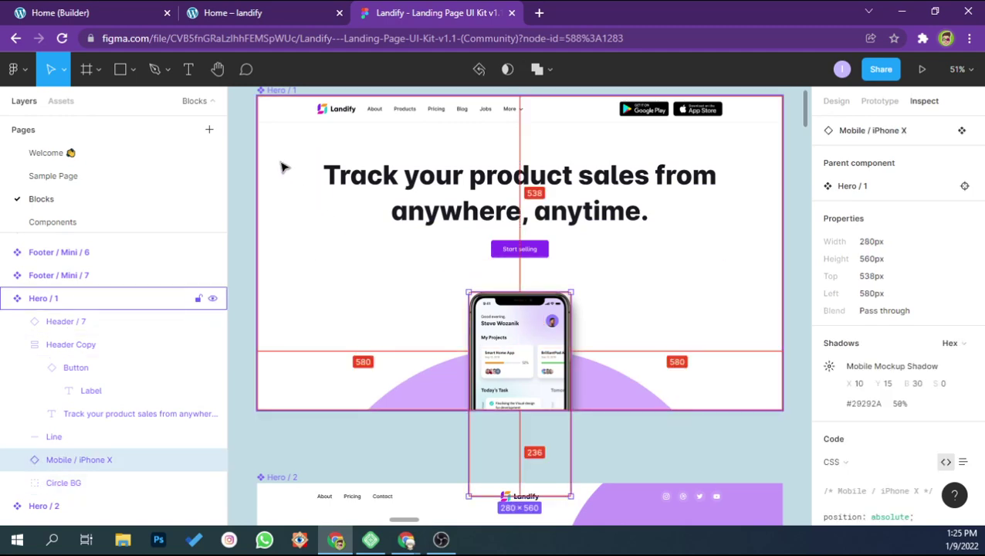
pyautogui.click(152, 10)
pyautogui.click(502, 9)
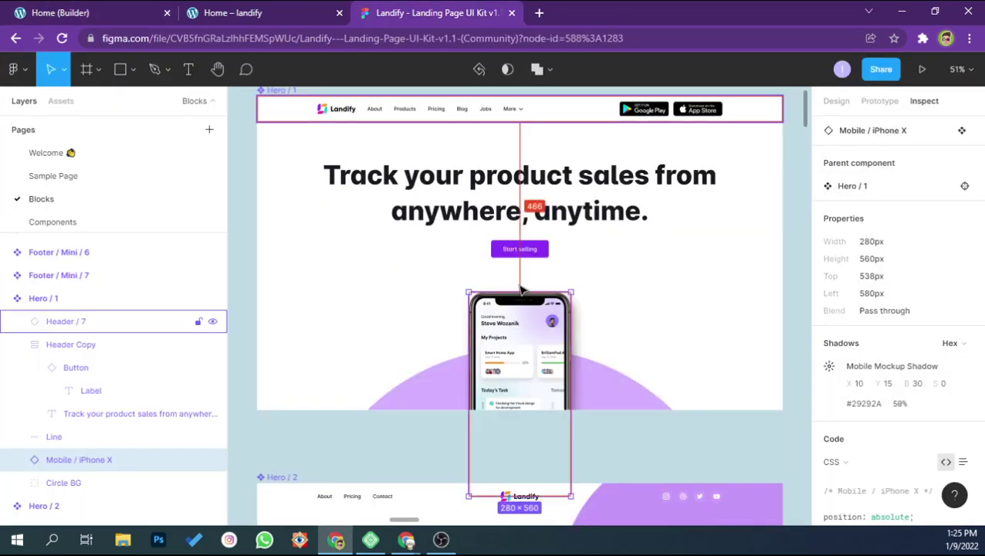
pyautogui.click(147, 9)
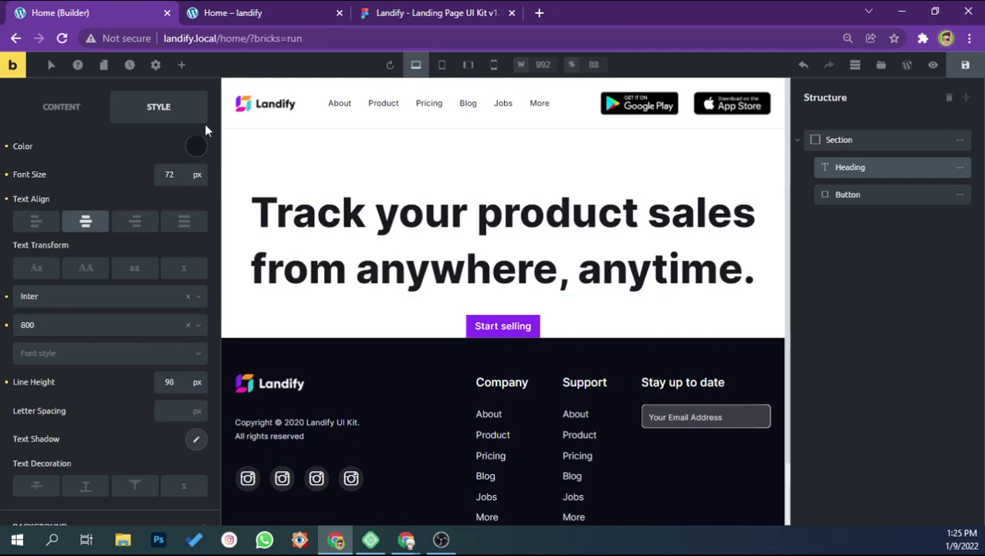
# Add an Image element to the section below the Start selling button
pyautogui.click(182, 64)
pyautogui.scroll(-2, 158, 286)
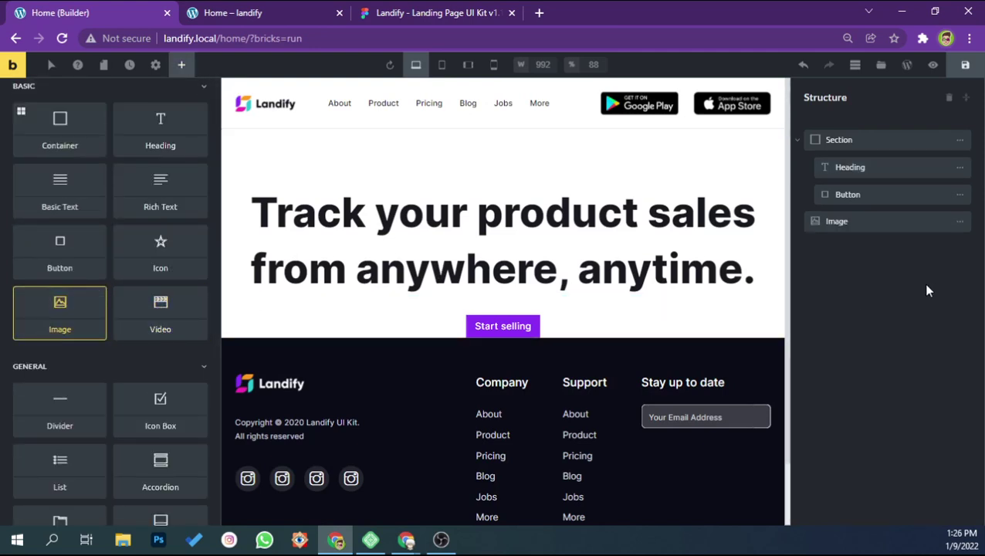
pyautogui.moveTo(80, 312); pyautogui.dragTo(847, 214)
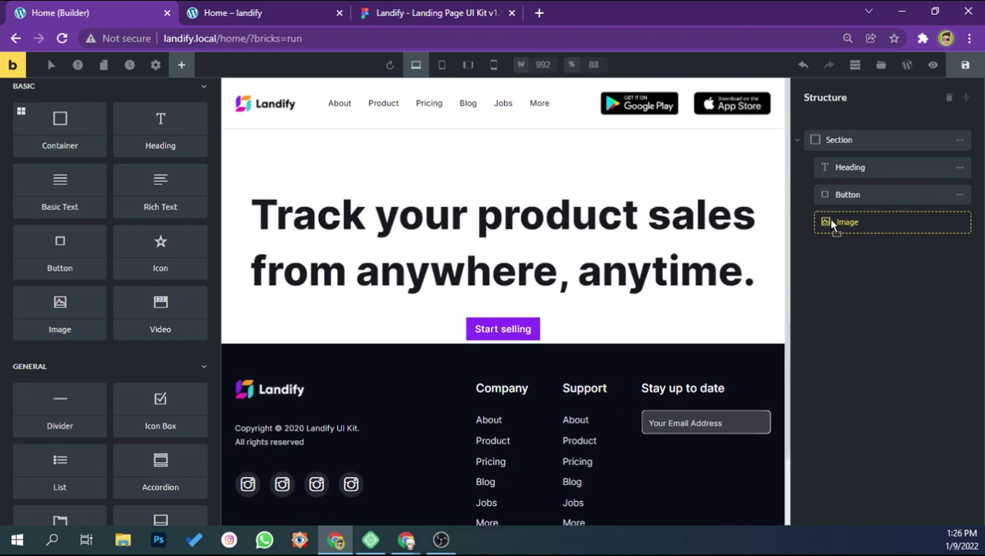
pyautogui.moveTo(817, 207); pyautogui.dragTo(828, 218)
pyautogui.click(854, 222)
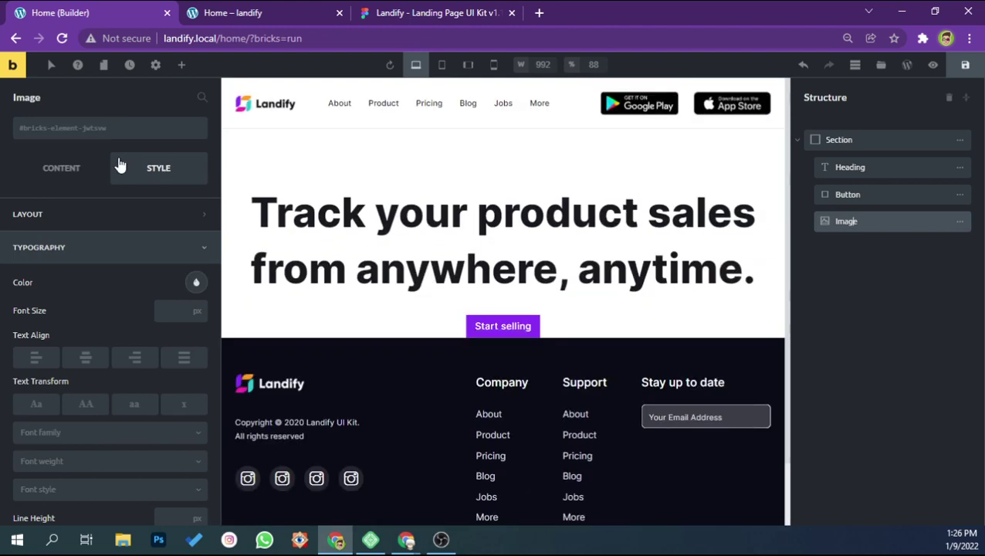
# Insert iPhone-X.png into the Image element, then inspect Figma's Header Copy group
pyautogui.click(62, 167)
pyautogui.click(141, 232)
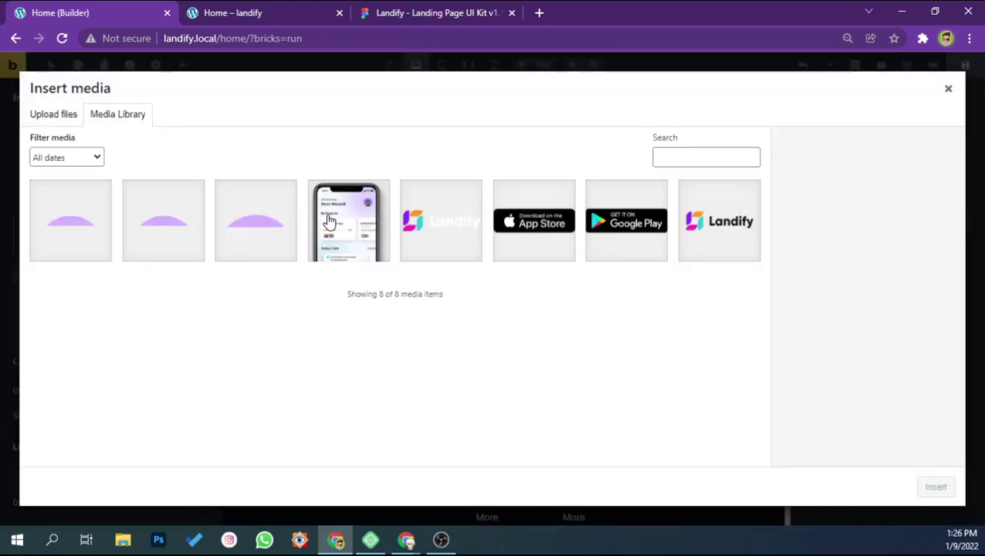
pyautogui.click(330, 220)
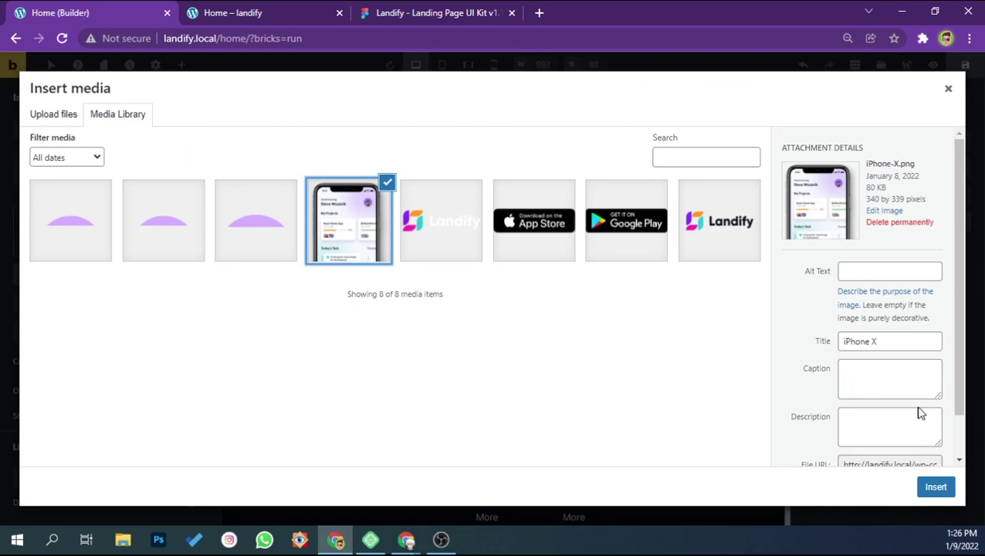
pyautogui.click(935, 486)
pyautogui.scroll(-2, 629, 352)
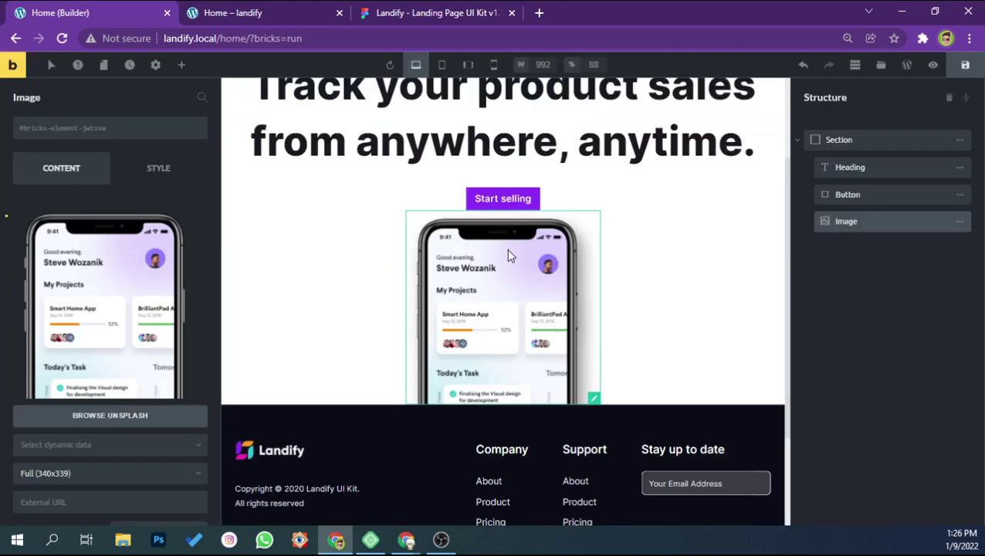
pyautogui.click(424, 12)
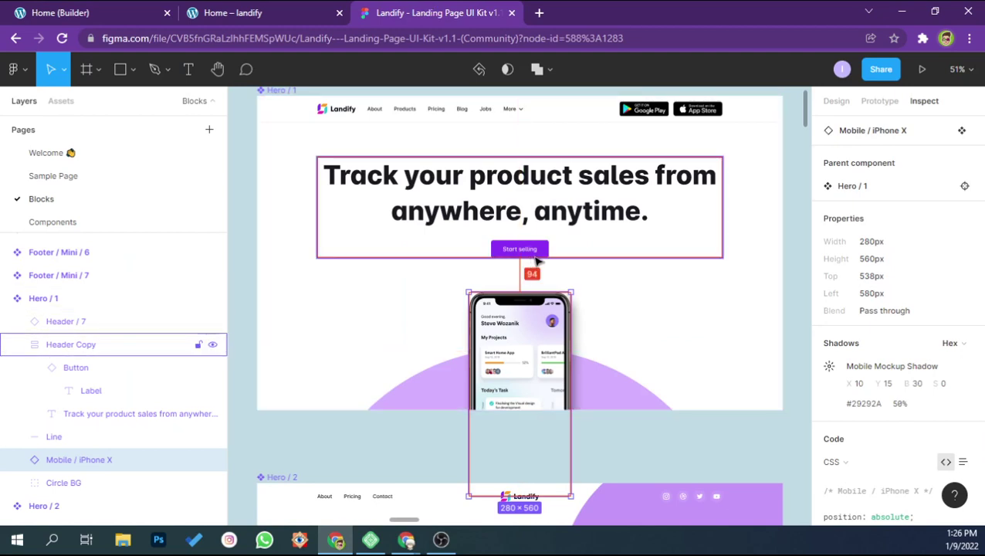
pyautogui.click(538, 263)
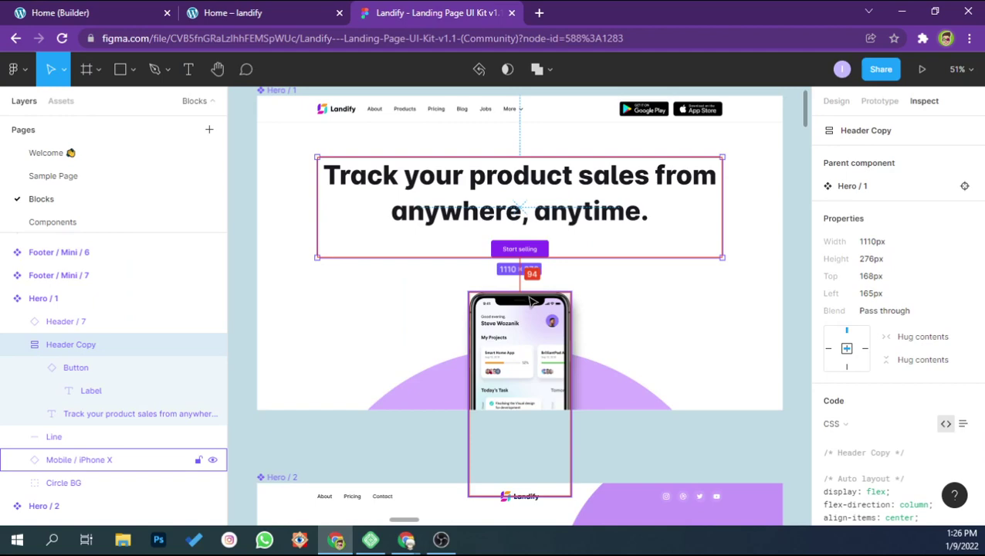
# Give the iPhone mockup image a 94 px top margin, then bring the Figma design back up
pyautogui.click(116, 11)
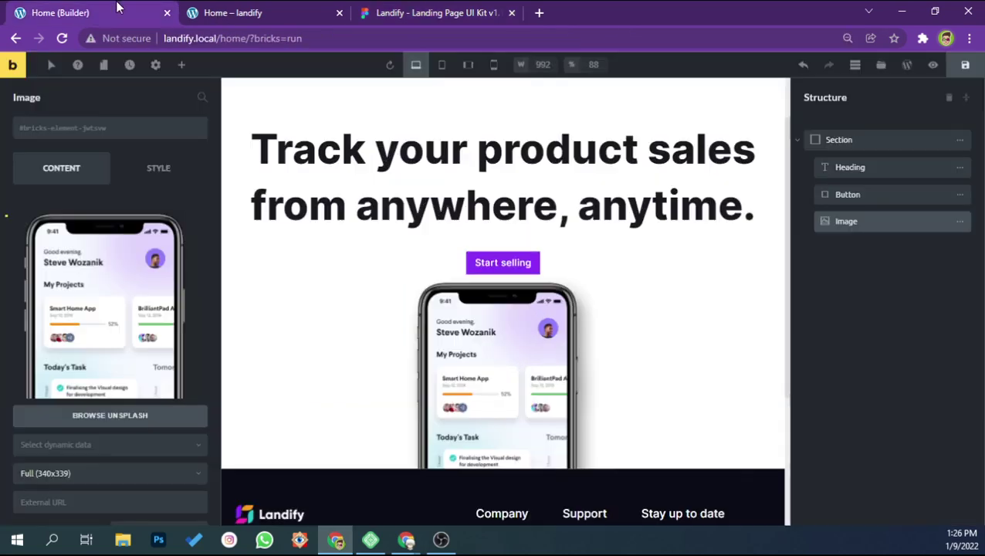
pyautogui.click(160, 171)
pyautogui.click(95, 228)
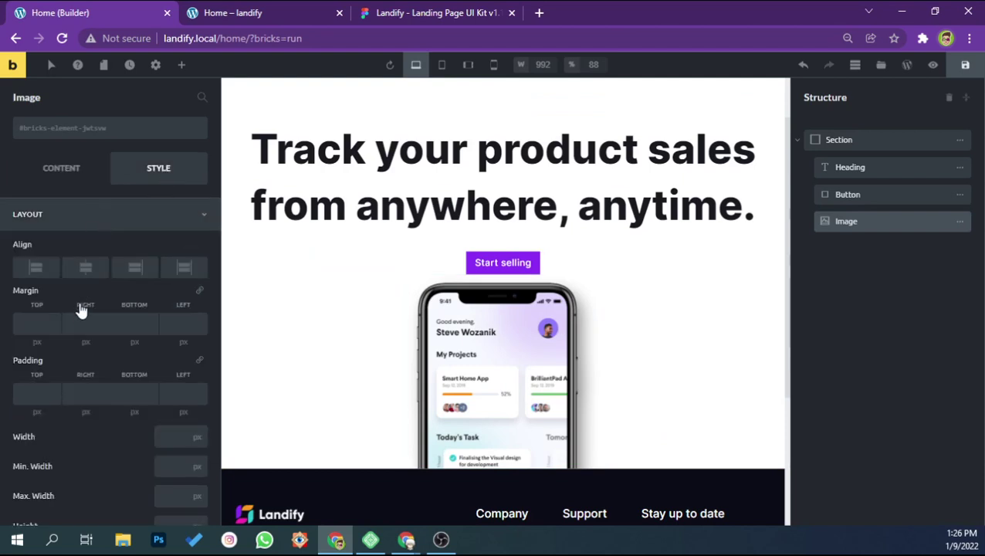
pyautogui.click(39, 322)
pyautogui.write('9')
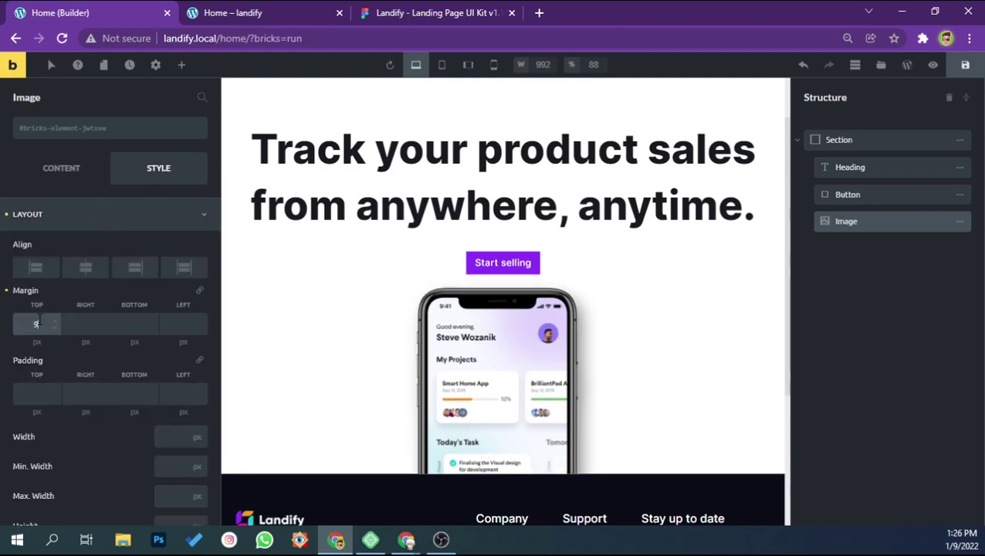
pyautogui.write('4')
pyautogui.scroll(-1, 356, 277)
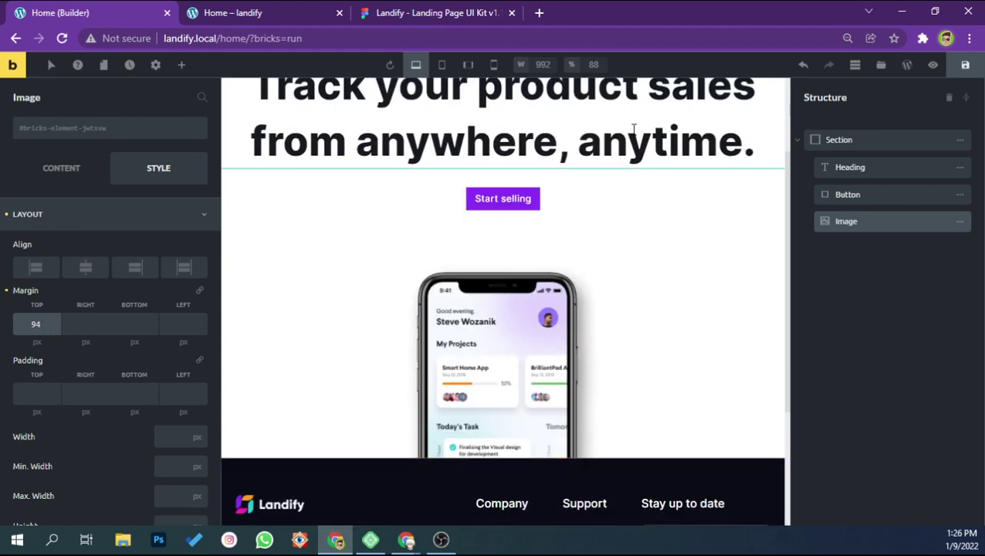
pyautogui.click(448, 16)
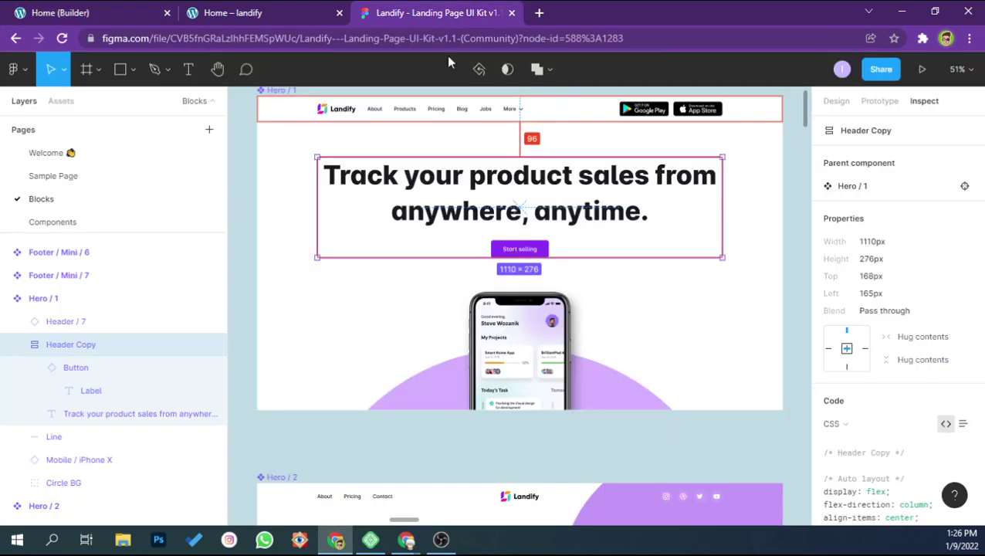
# Read the Circle BG layer's specs in Figma: 1440×171 px, positioned 691 px from top
pyautogui.click(608, 384)
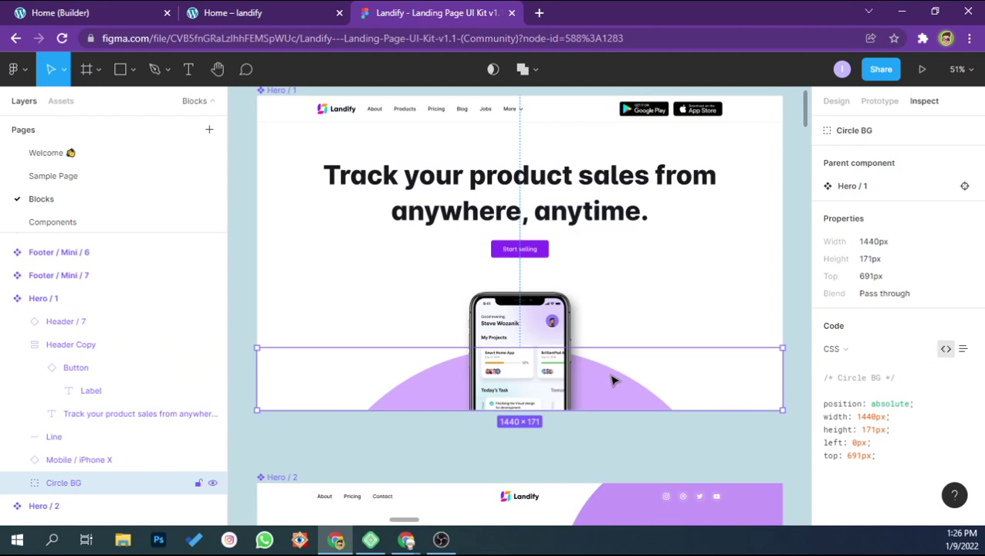
pyautogui.click(155, 12)
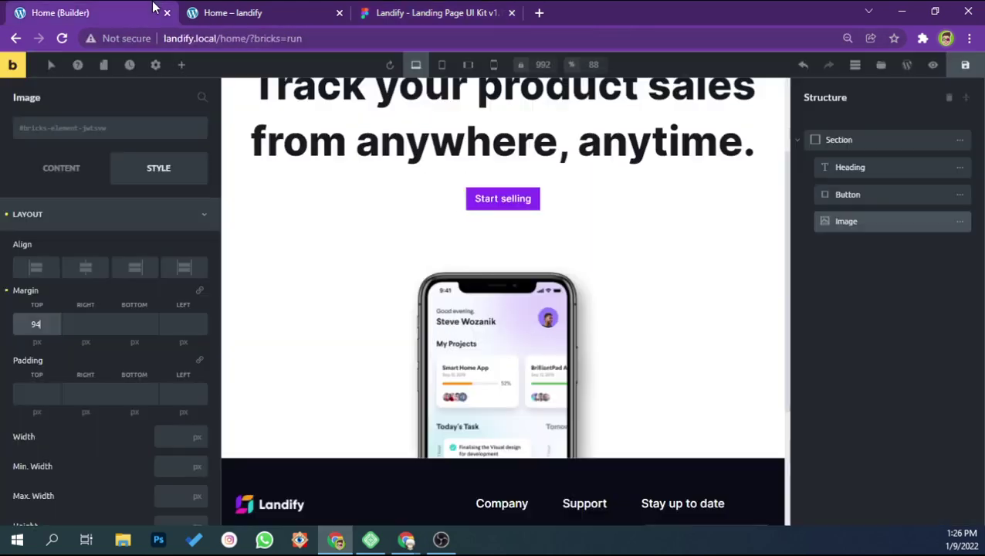
# Select the hero section and bring up its Style settings
pyautogui.click(183, 68)
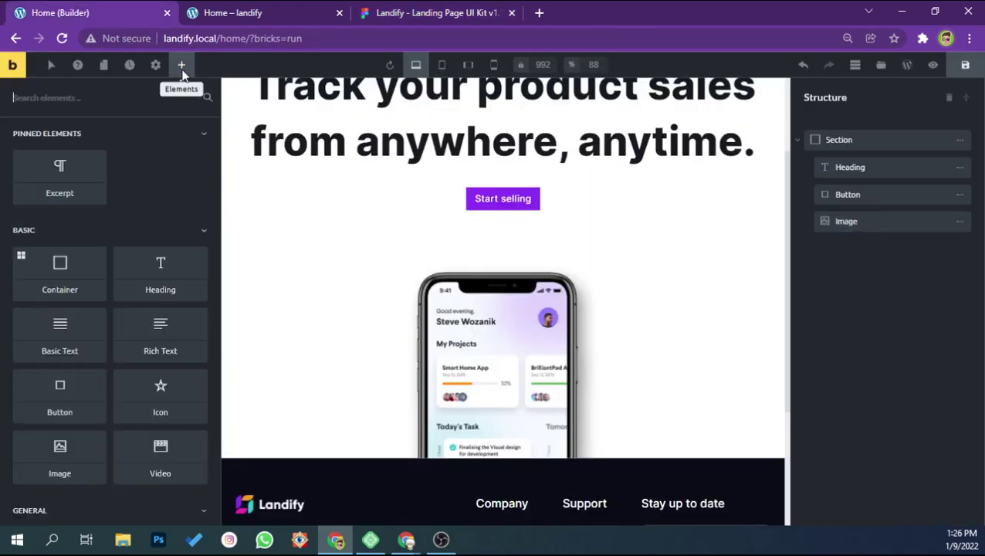
pyautogui.click(865, 139)
pyautogui.click(94, 176)
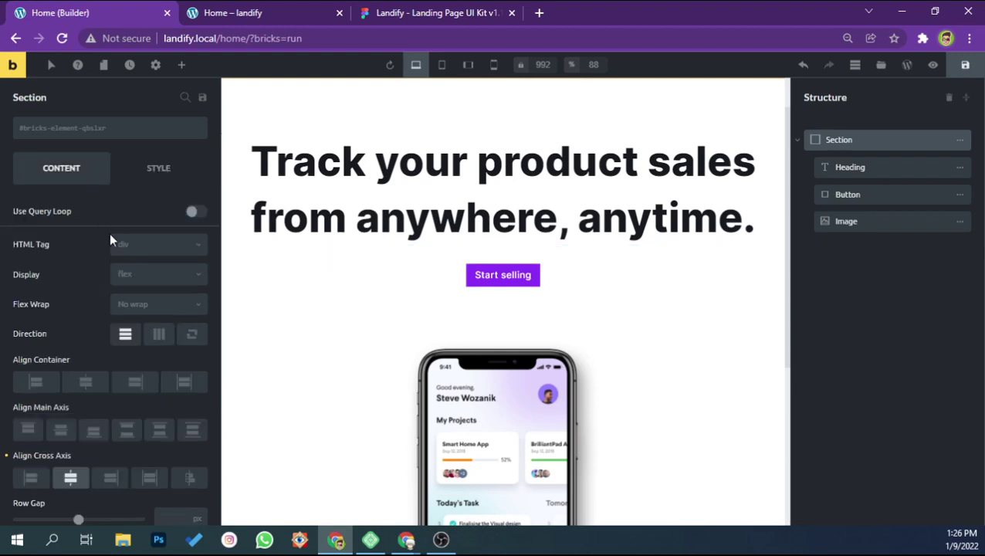
pyautogui.scroll(-2, 119, 280)
pyautogui.scroll(3, 121, 292)
pyautogui.click(154, 179)
pyautogui.scroll(-5, 91, 370)
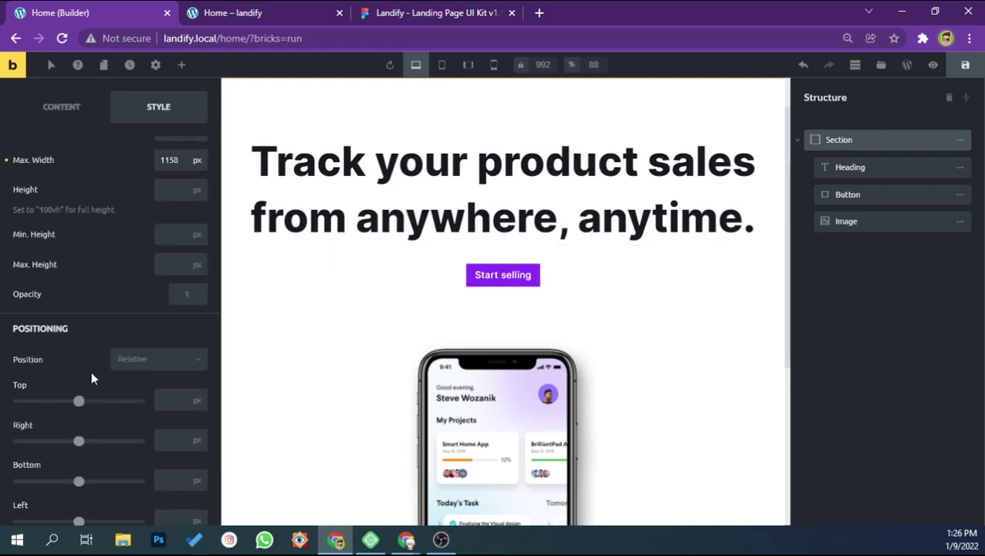
pyautogui.scroll(-5, 91, 378)
pyautogui.scroll(-3, 90, 374)
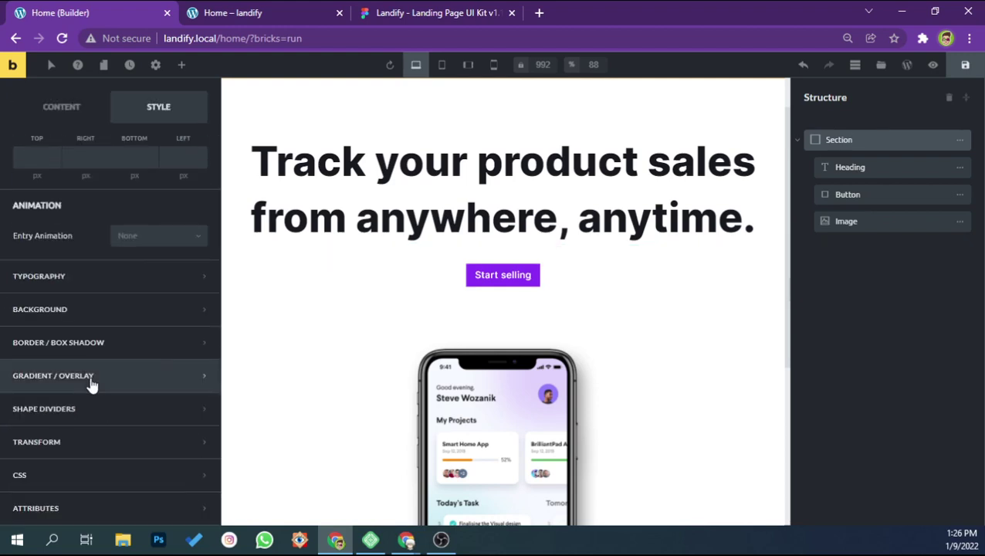
# Add a Round shape divider to the section, 761 px tall and 894 px wide
pyautogui.click(85, 409)
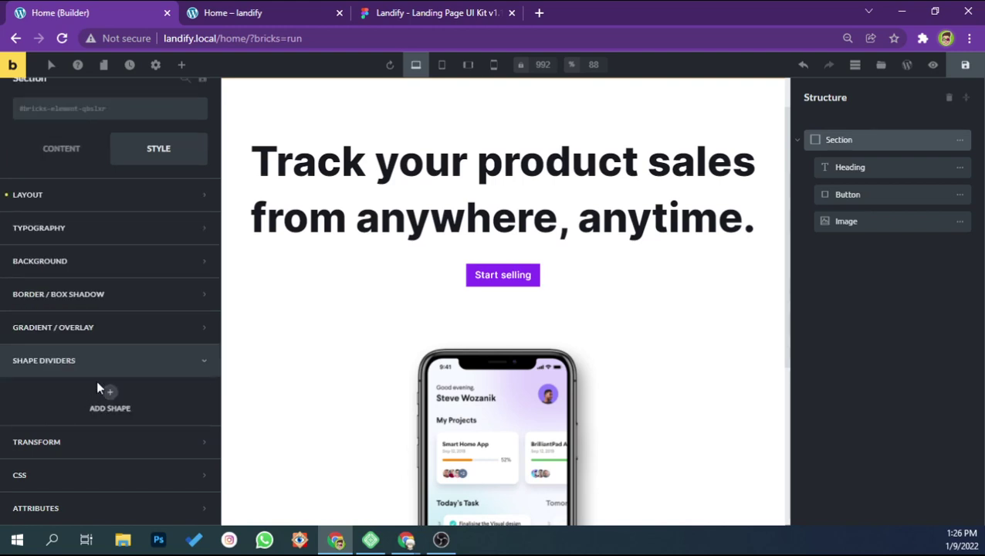
pyautogui.click(102, 391)
pyautogui.scroll(-1, 103, 389)
pyautogui.click(123, 341)
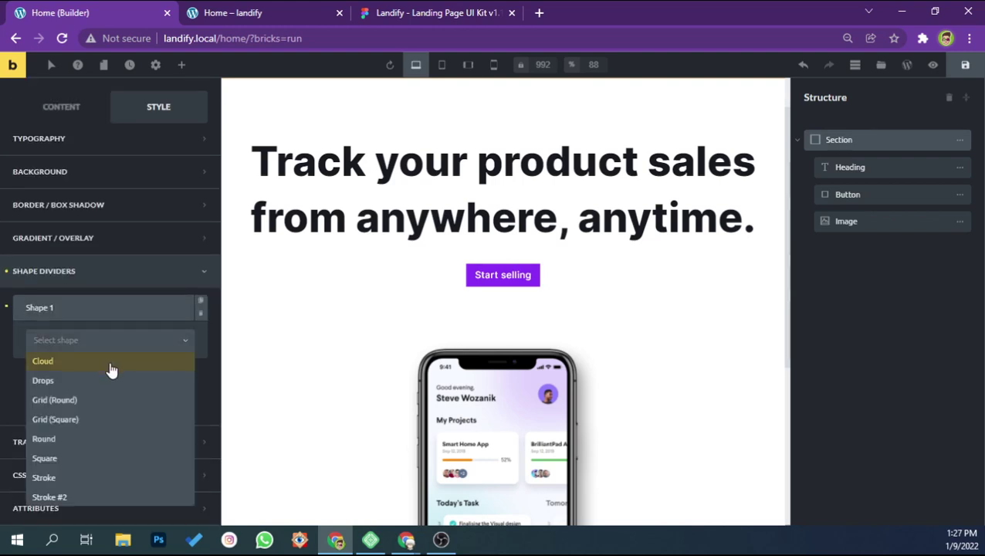
pyautogui.click(80, 437)
pyautogui.scroll(-1, 127, 365)
pyautogui.scroll(-1, 127, 364)
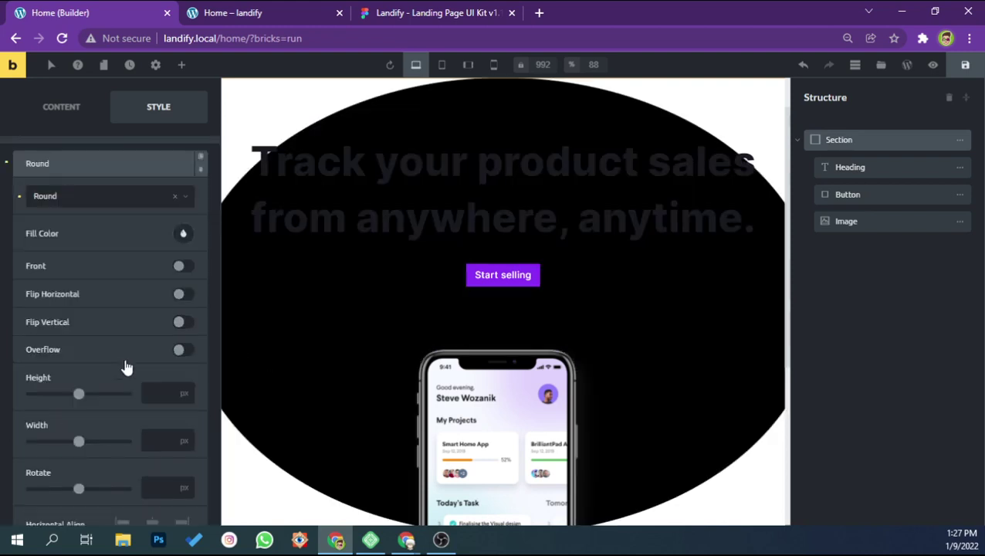
pyautogui.moveTo(79, 394); pyautogui.dragTo(76, 394)
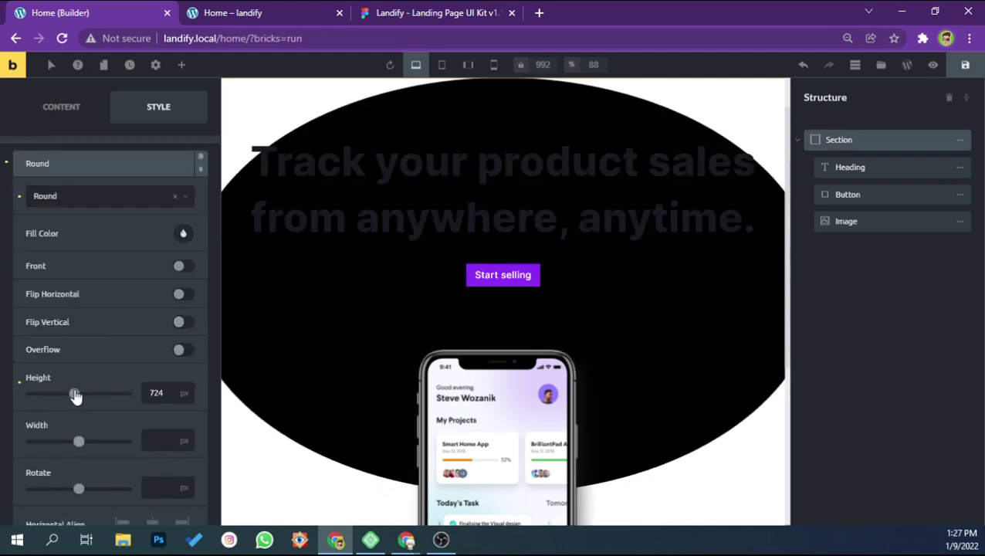
pyautogui.moveTo(80, 441); pyautogui.dragTo(84, 441)
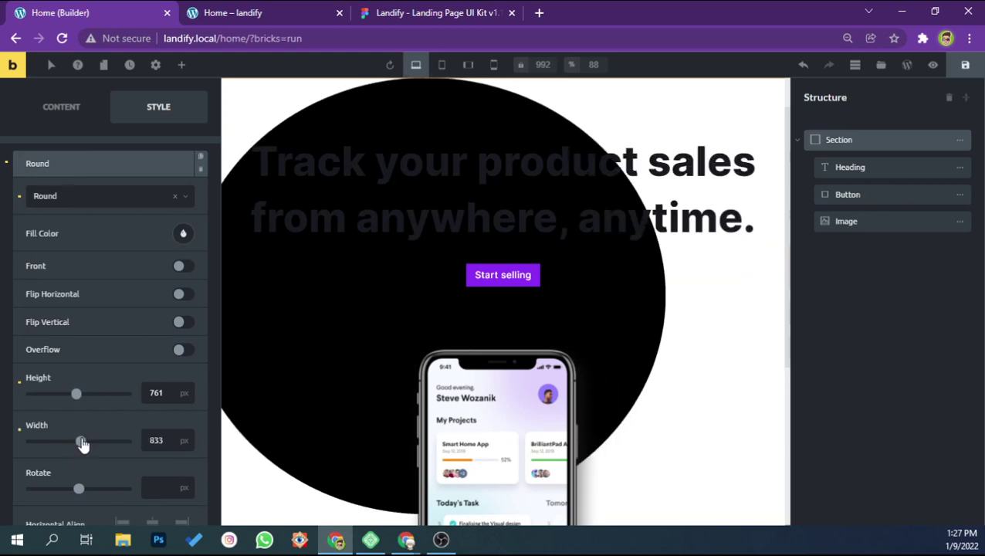
# Expand and review the section's Layout settings
pyautogui.scroll(-2, 116, 369)
pyautogui.scroll(-1, 126, 364)
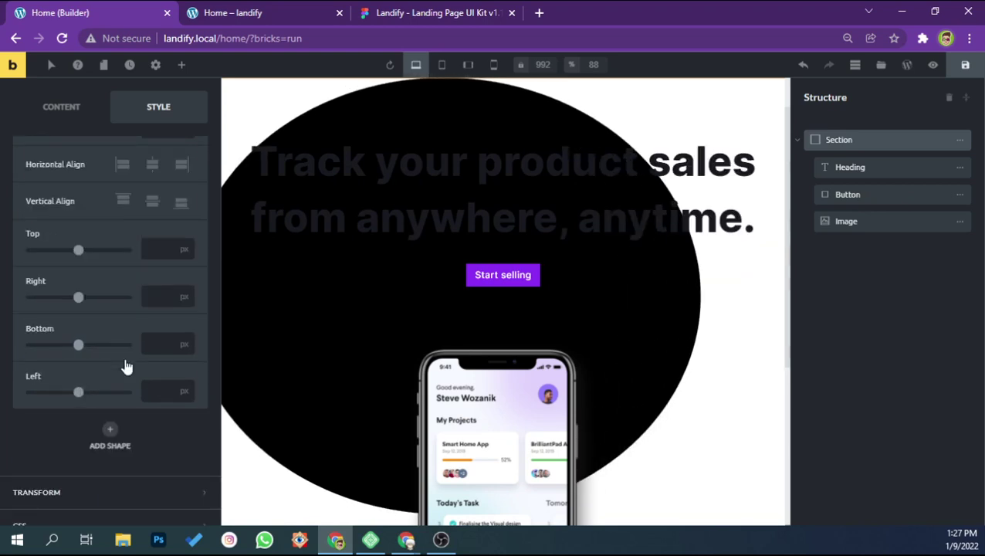
pyautogui.scroll(2, 133, 351)
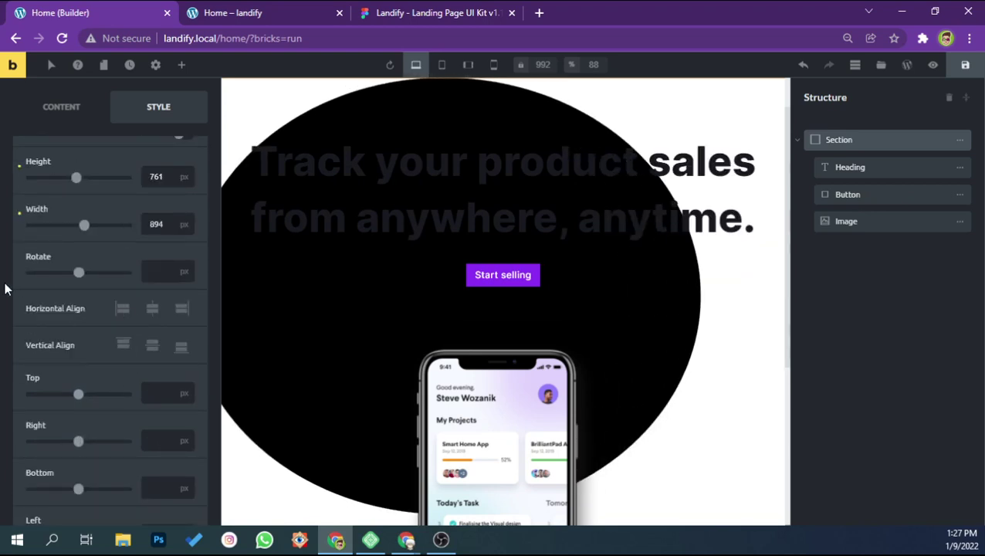
pyautogui.scroll(4, 91, 298)
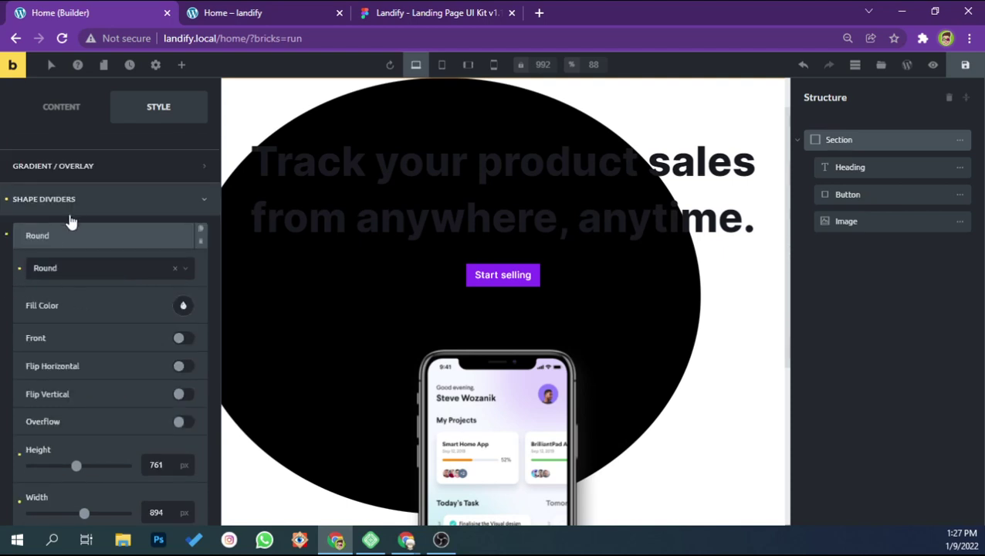
pyautogui.scroll(1, 77, 210)
pyautogui.scroll(1, 95, 220)
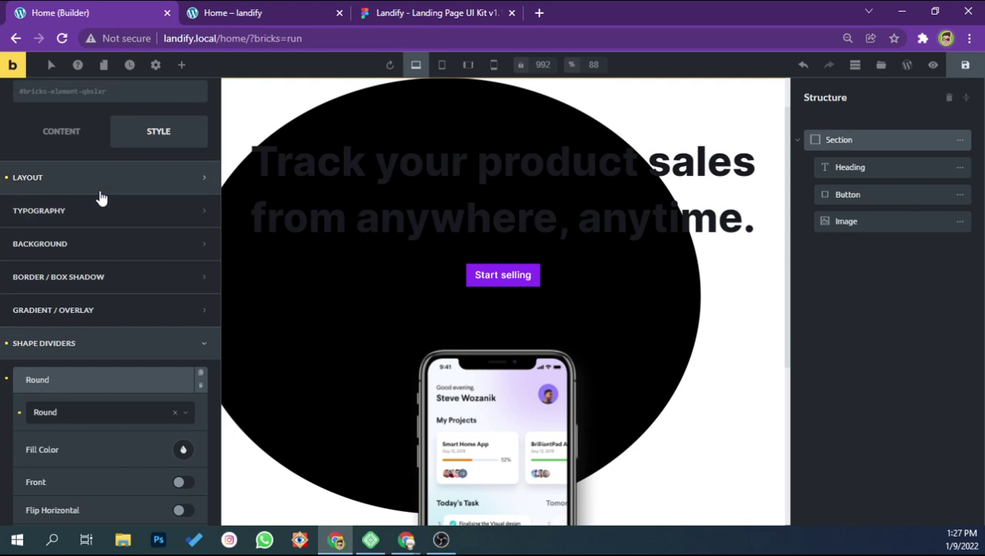
pyautogui.click(99, 191)
pyautogui.scroll(-1, 115, 270)
pyautogui.scroll(-1, 127, 311)
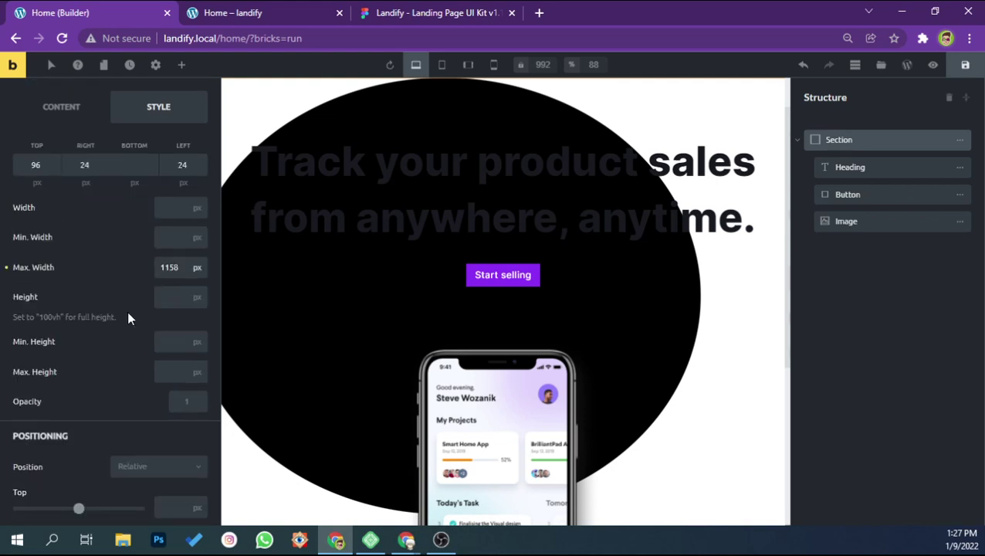
pyautogui.scroll(2, 126, 311)
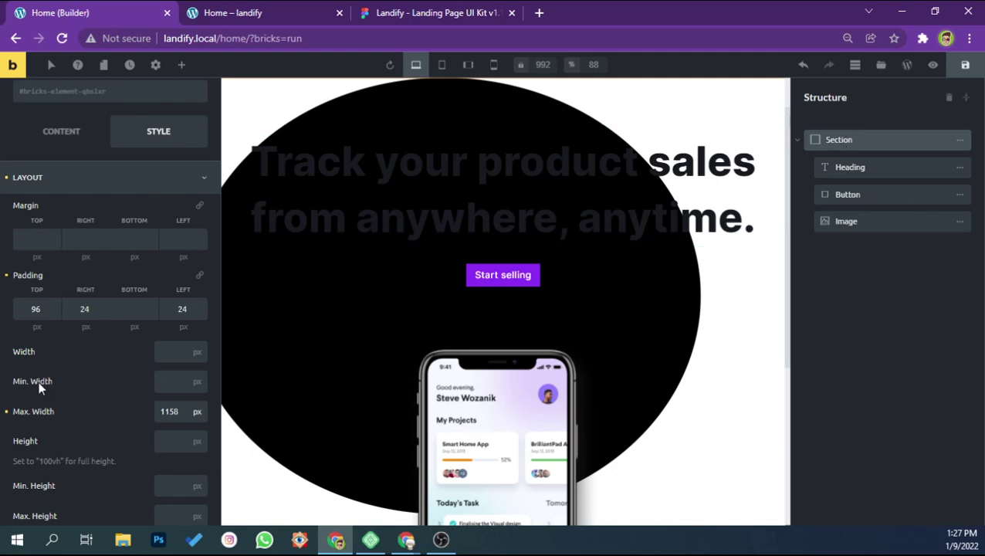
pyautogui.scroll(-4, 30, 394)
pyautogui.scroll(-3, 31, 396)
pyautogui.scroll(-2, 30, 396)
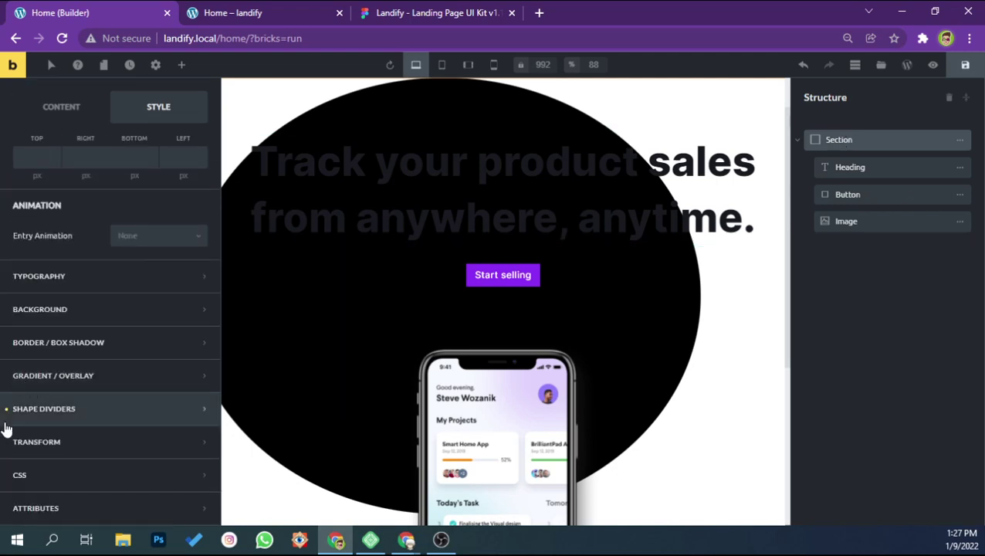
# Add a new Container at the end of the section and name it Circle BG
pyautogui.click(182, 65)
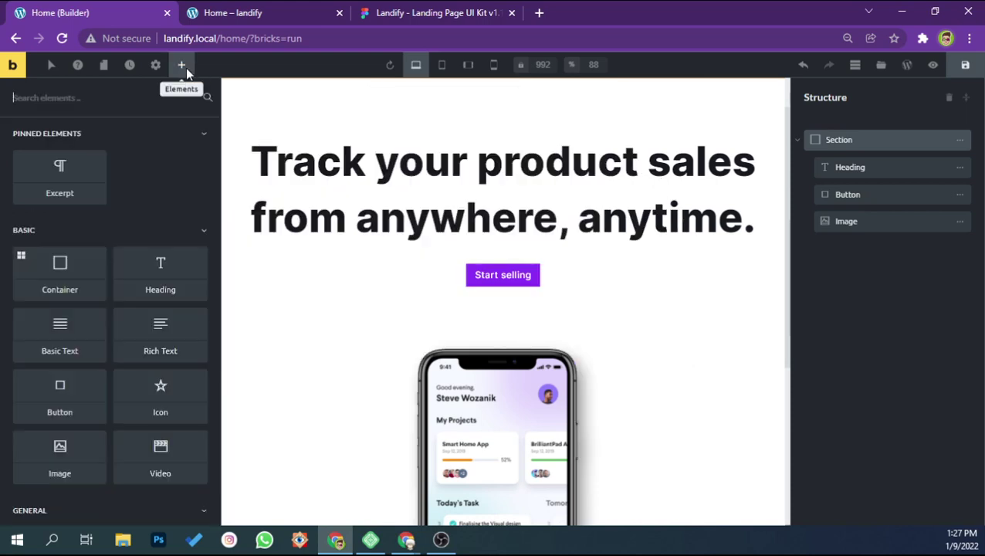
pyautogui.click(68, 267)
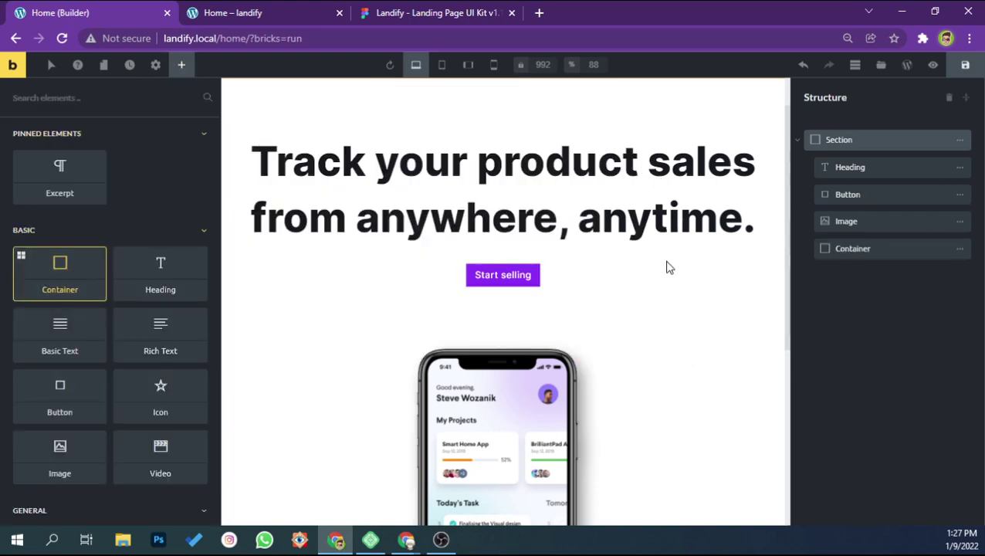
pyautogui.click(858, 249)
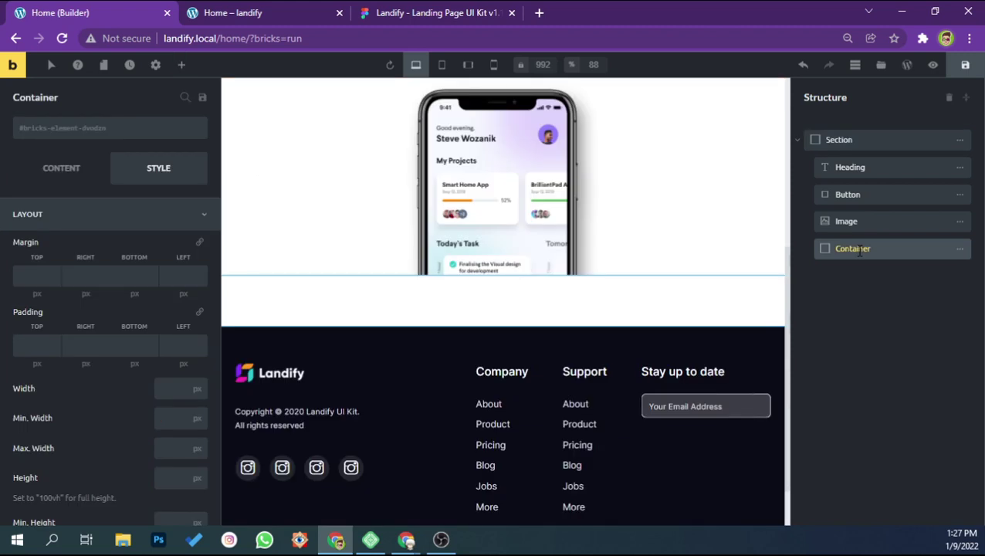
pyautogui.write('Circle B')
pyautogui.write('G')
# Give Circle BG a Round shape divider 627 px tall, 954 px wide, centred horizontally
pyautogui.scroll(-5, 105, 345)
pyautogui.scroll(-5, 95, 343)
pyautogui.scroll(-1, 95, 349)
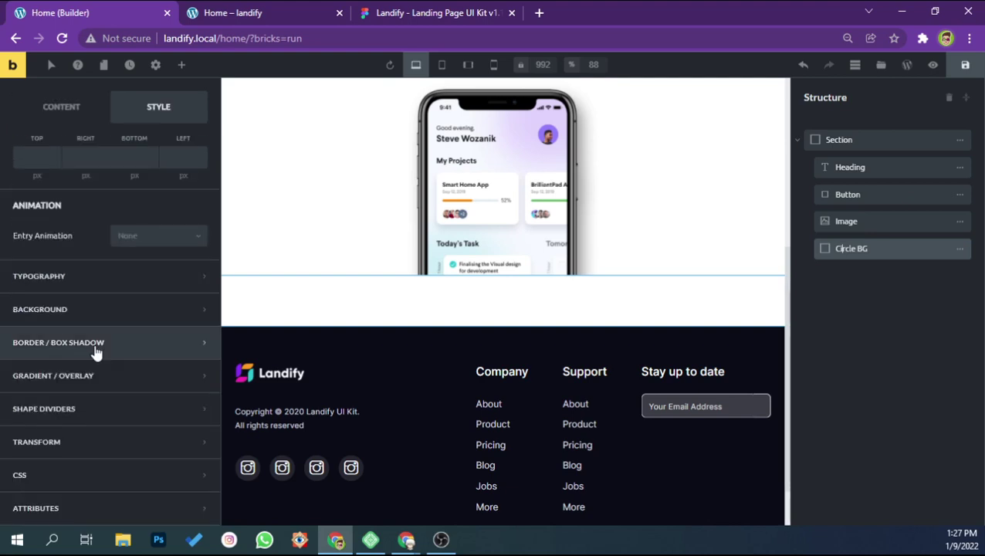
pyautogui.click(72, 409)
pyautogui.click(108, 396)
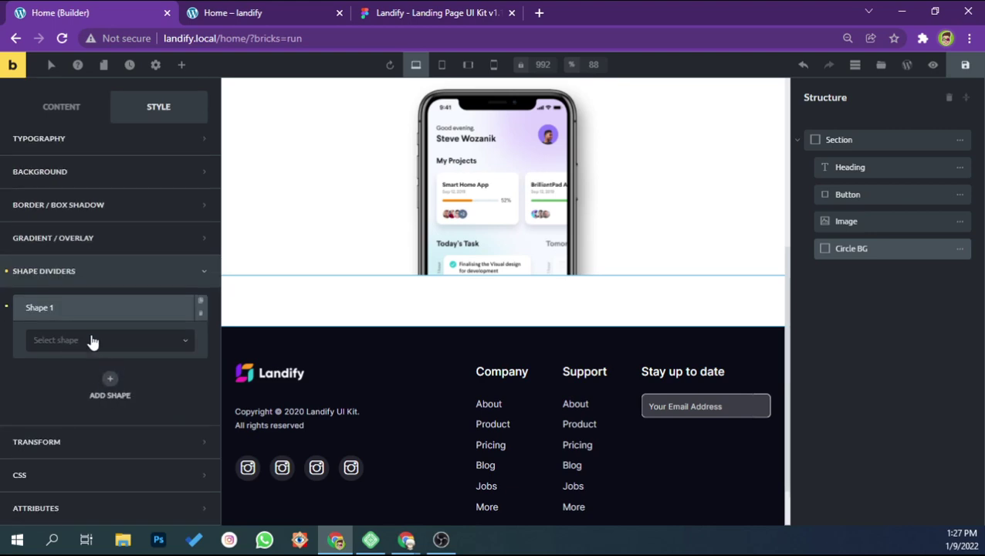
pyautogui.click(89, 347)
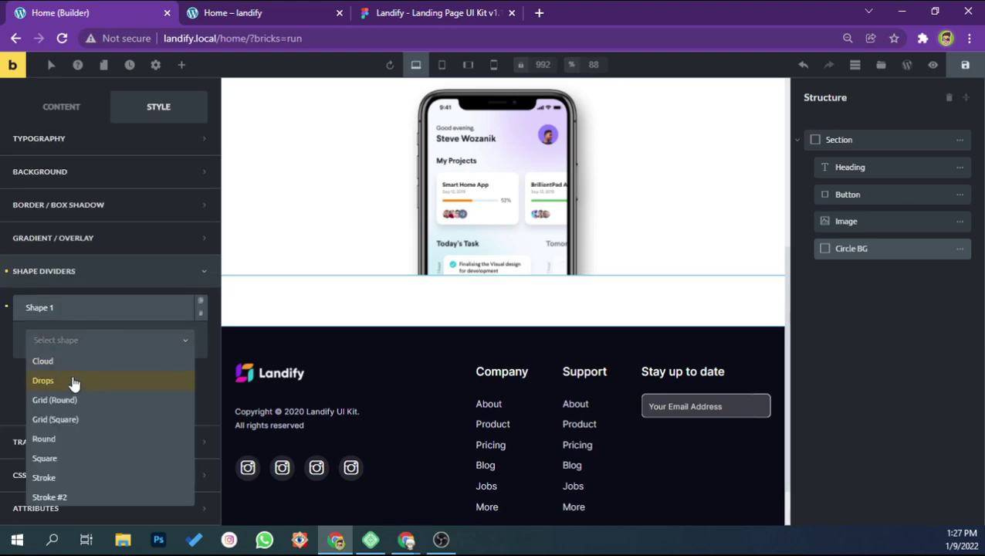
pyautogui.click(68, 437)
pyautogui.scroll(-4, 148, 383)
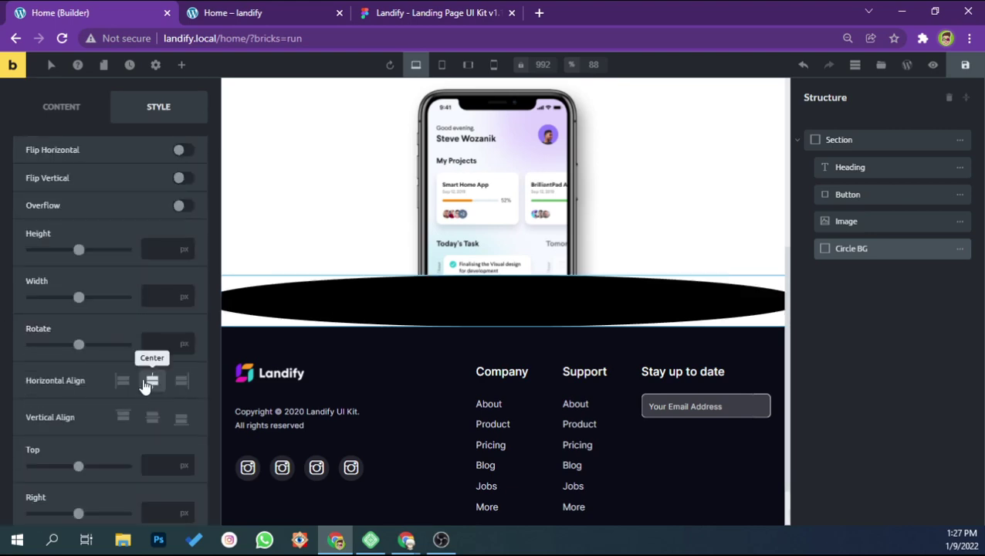
pyautogui.moveTo(77, 256); pyautogui.dragTo(71, 257)
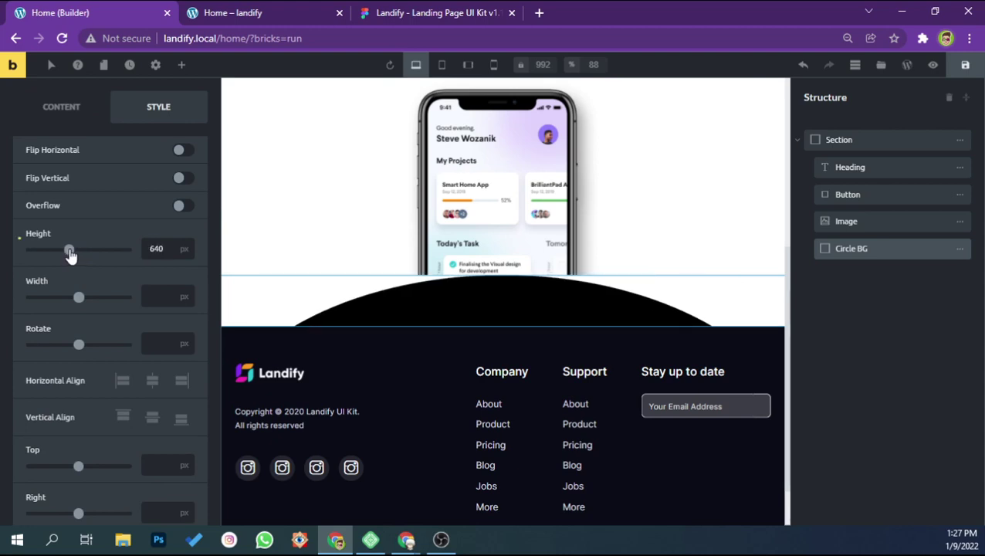
pyautogui.moveTo(69, 255); pyautogui.dragTo(68, 255)
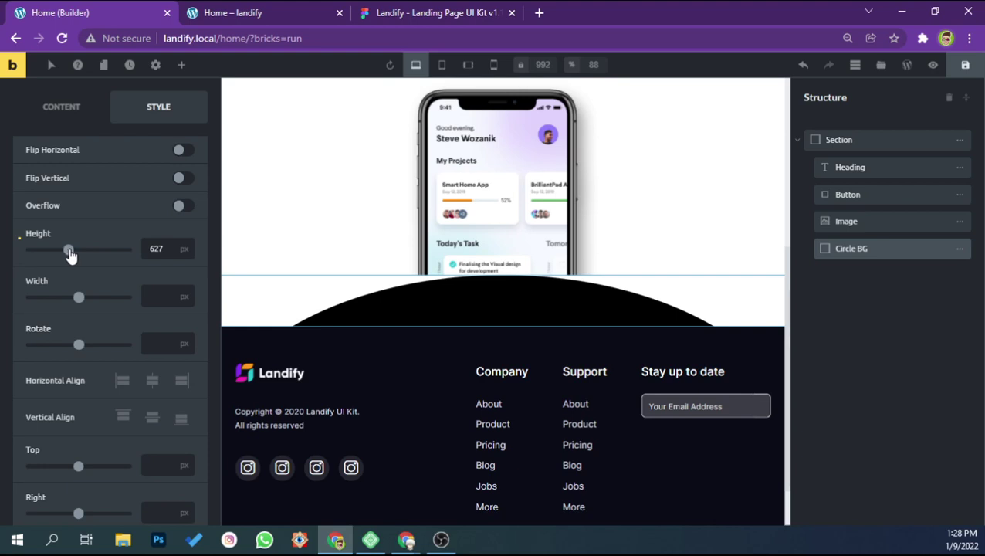
pyautogui.moveTo(79, 299); pyautogui.dragTo(89, 301)
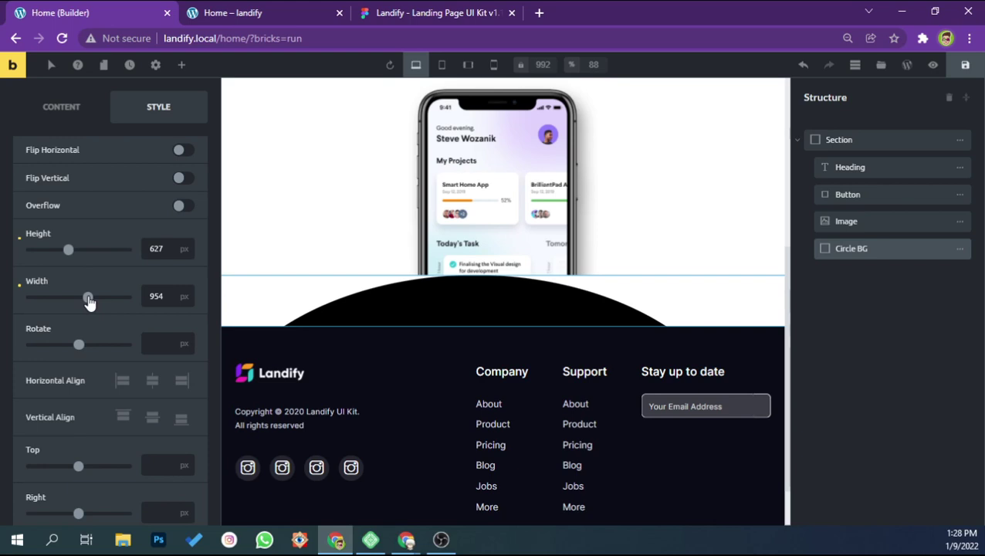
pyautogui.click(156, 382)
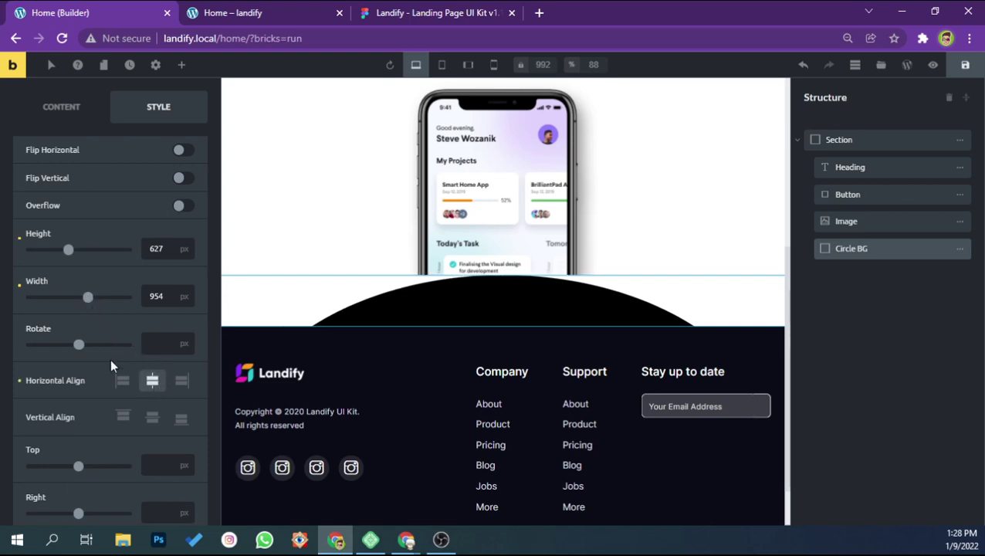
pyautogui.scroll(-2, 63, 309)
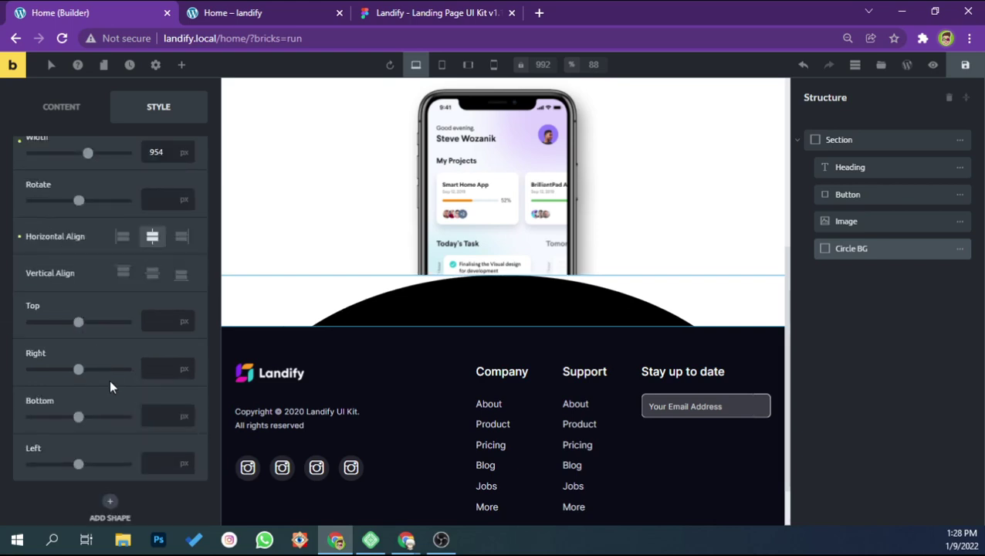
pyautogui.scroll(5, 46, 323)
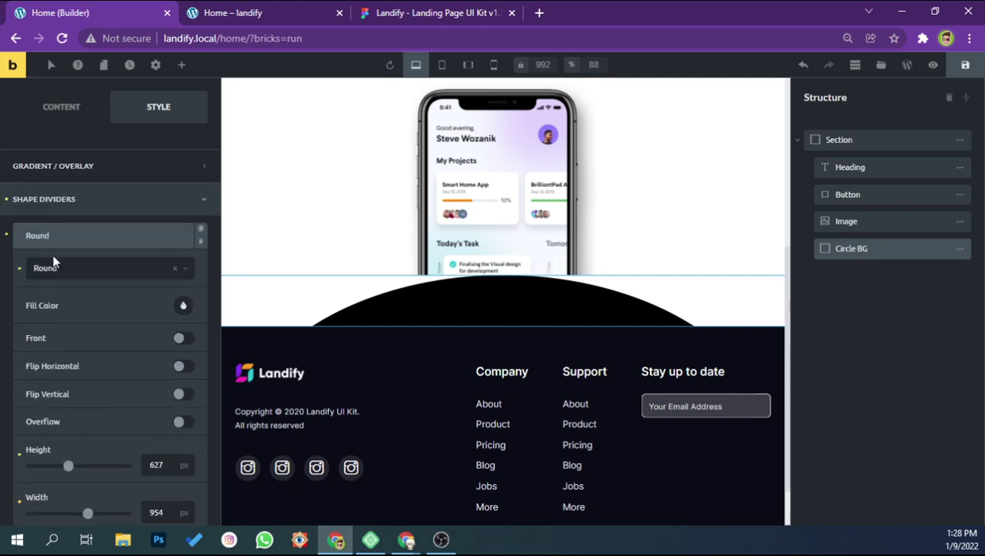
pyautogui.click(50, 207)
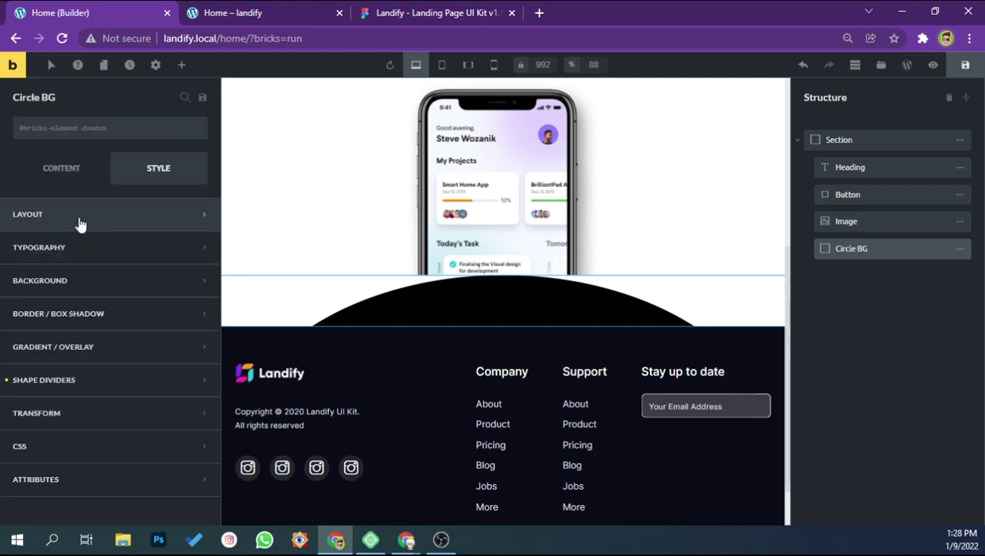
# Set Circle BG to absolute position with a bottom offset of 0
pyautogui.click(80, 224)
pyautogui.scroll(-4, 80, 223)
pyautogui.scroll(-2, 139, 278)
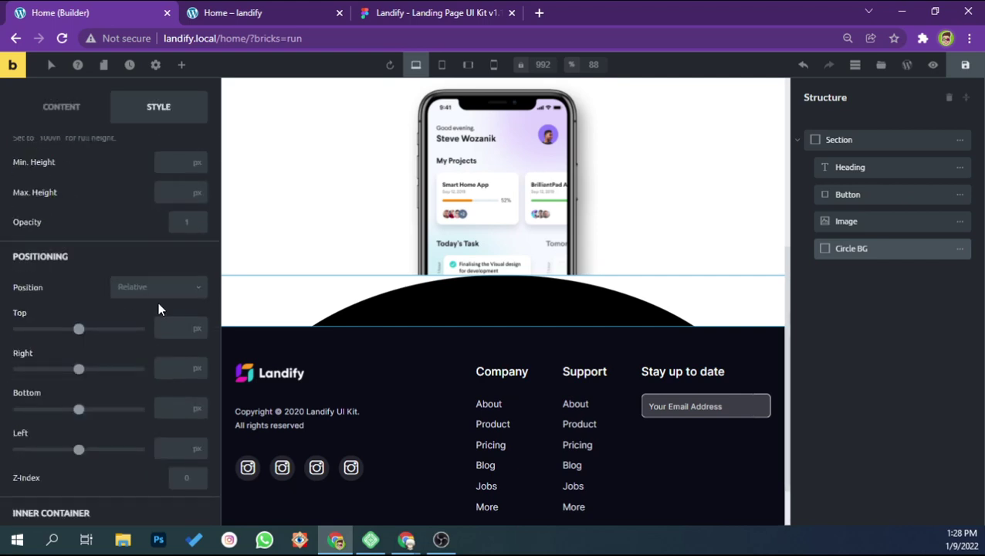
pyautogui.click(158, 288)
pyautogui.click(144, 326)
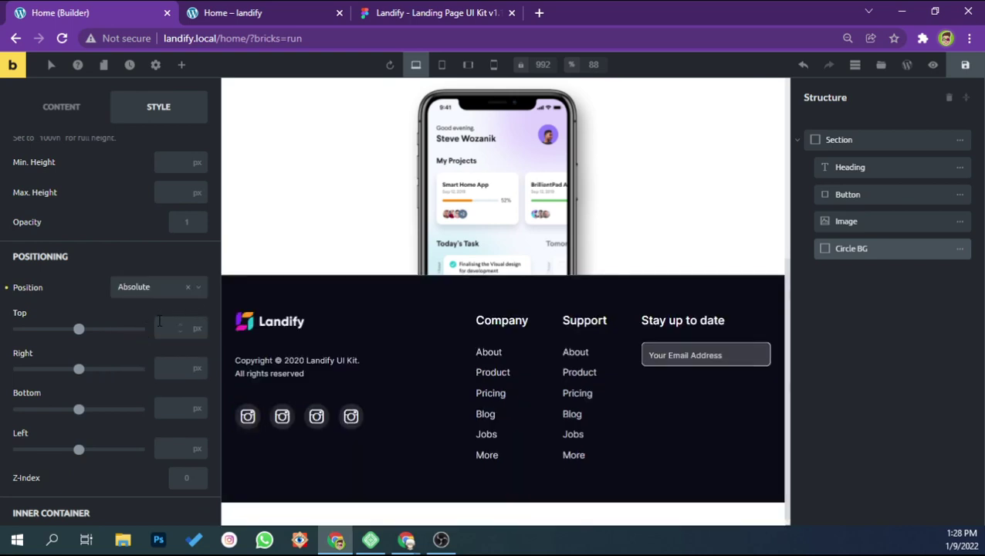
pyautogui.click(162, 410)
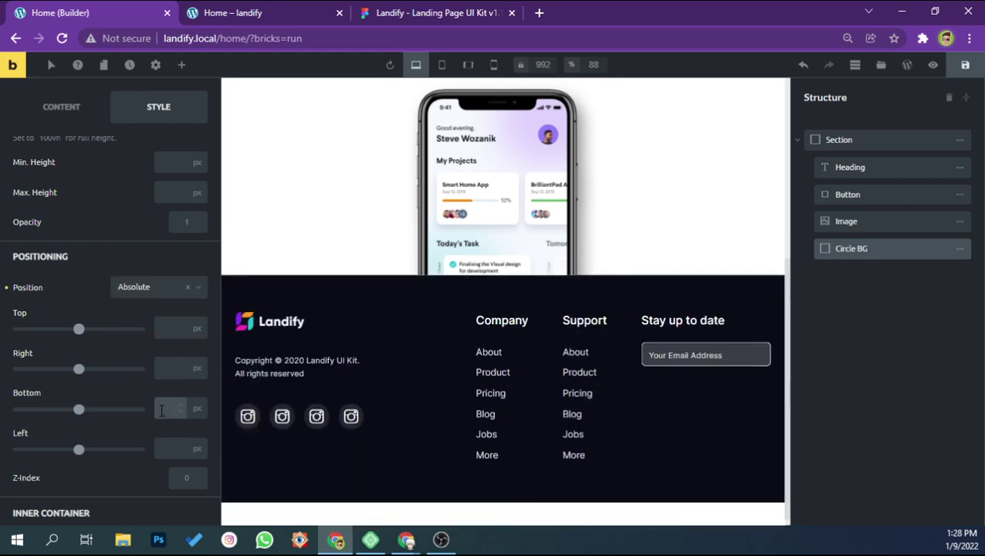
pyautogui.write('0')
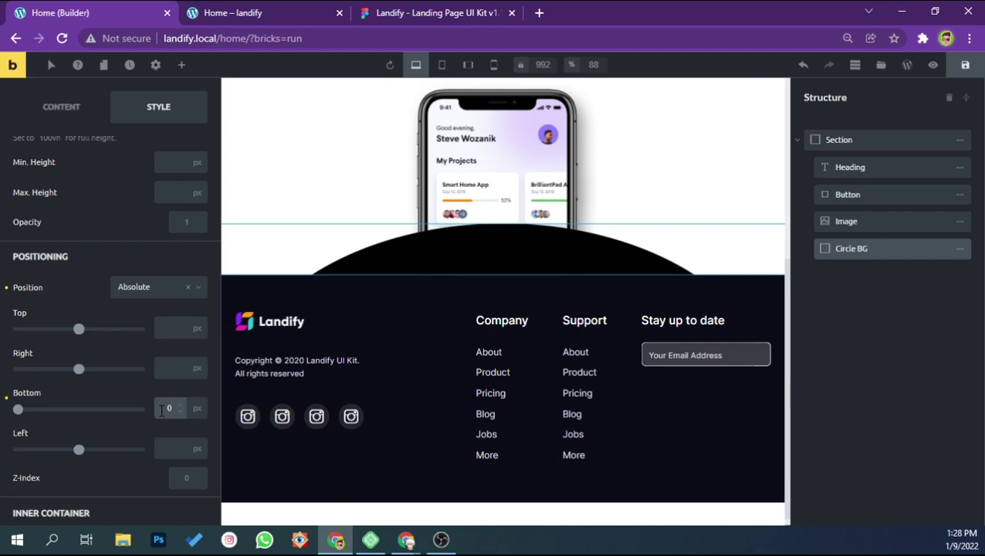
# Give the phone image a z-index of 1 and save the page
pyautogui.click(530, 159)
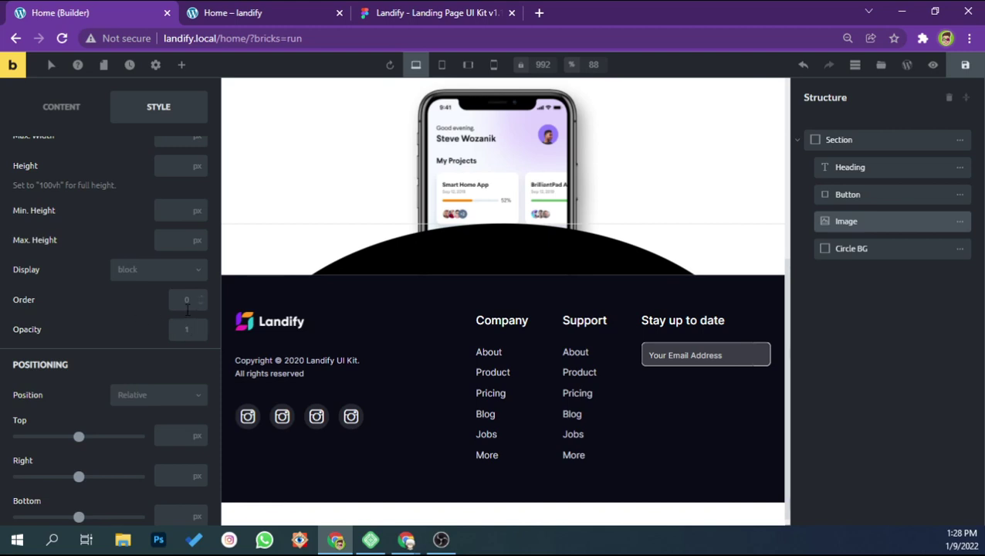
pyautogui.scroll(3, 187, 313)
pyautogui.scroll(-6, 186, 318)
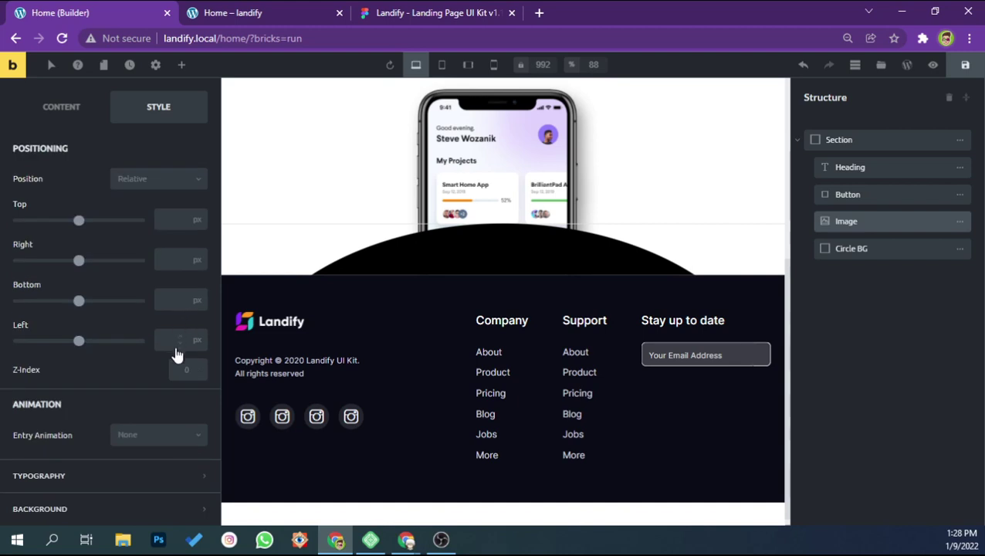
pyautogui.click(203, 369)
pyautogui.write('1')
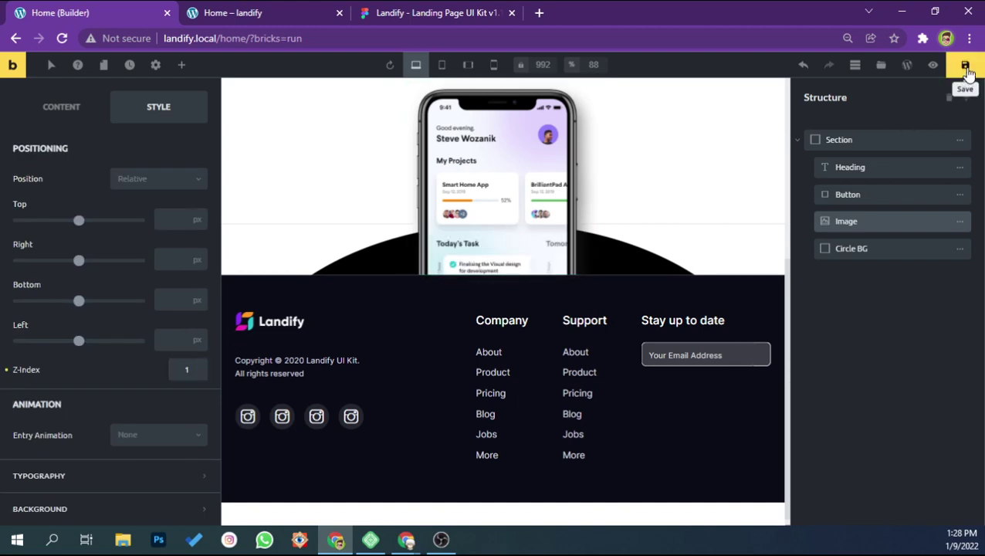
pyautogui.click(965, 65)
# Check the circle behind the phone on the live home page
pyautogui.click(262, 13)
pyautogui.scroll(-2, 320, 123)
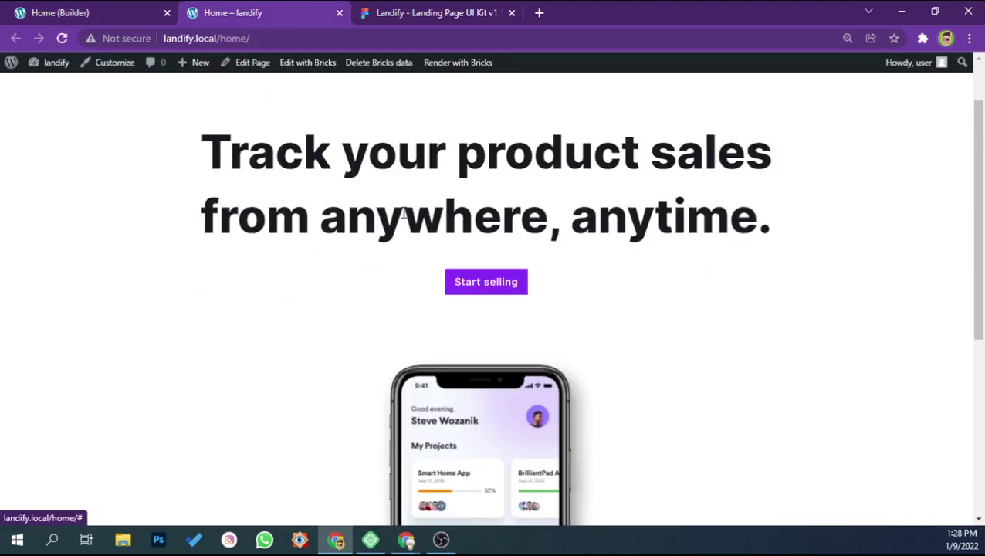
pyautogui.scroll(-3, 402, 213)
pyautogui.scroll(-1, 308, 174)
pyautogui.scroll(2, 340, 204)
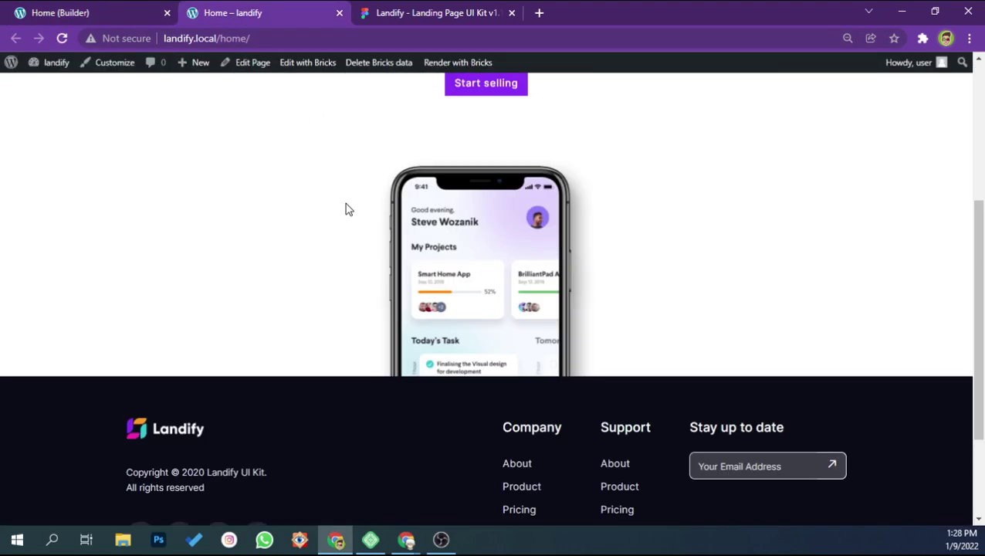
# Set the Circle BG container's height to 100 px, save, and view the live page
pyautogui.click(121, 9)
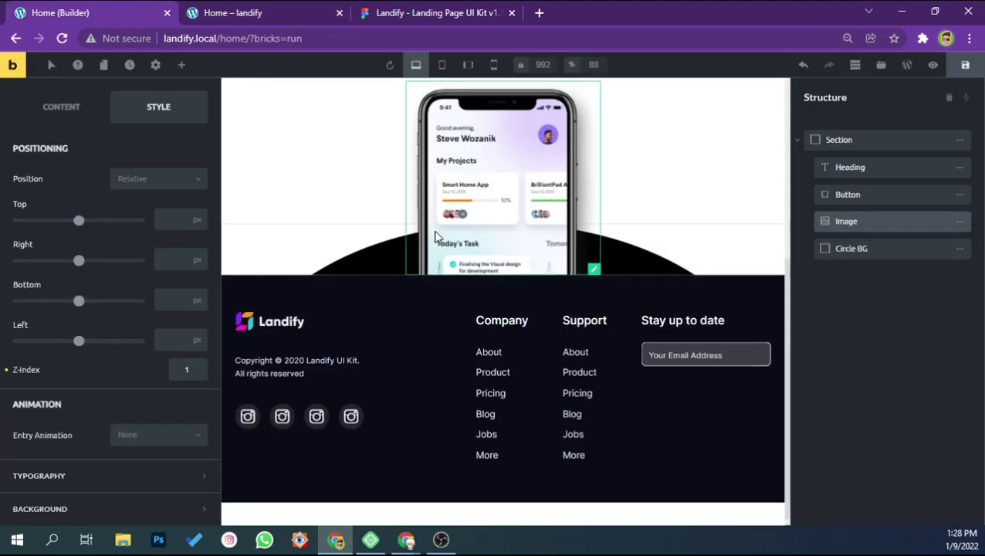
pyautogui.click(656, 254)
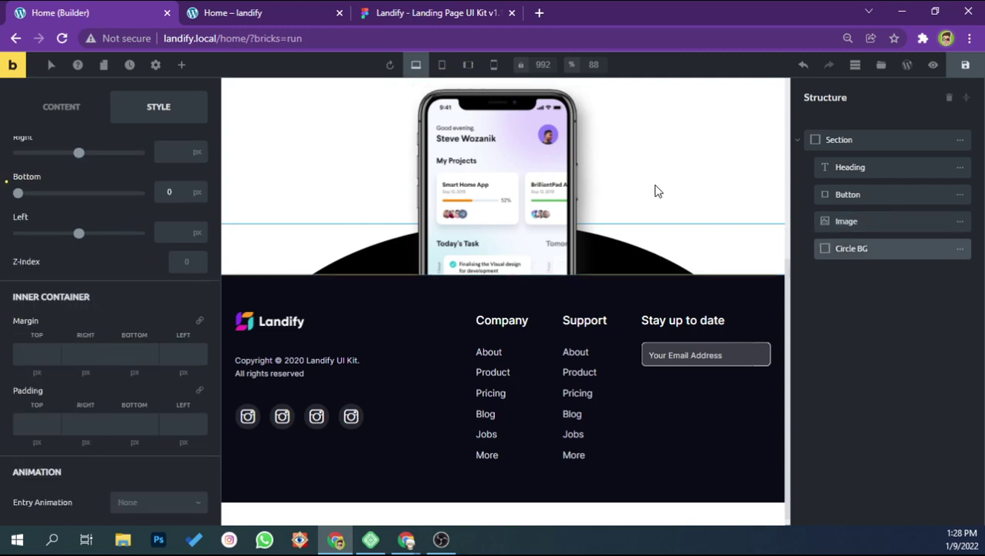
pyautogui.scroll(-1, 113, 287)
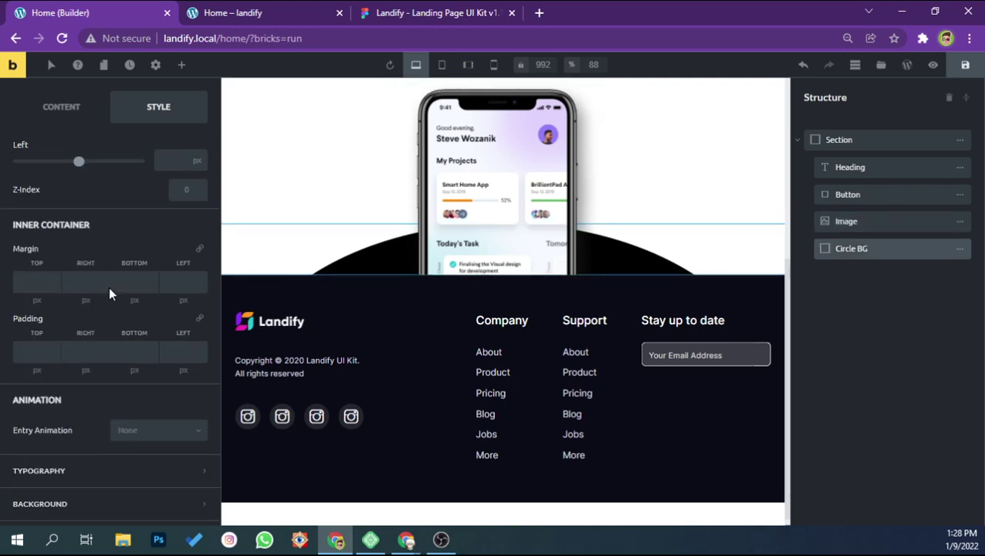
pyautogui.scroll(-3, 109, 287)
pyautogui.scroll(3, 109, 287)
pyautogui.scroll(3, 109, 287)
pyautogui.scroll(2, 108, 286)
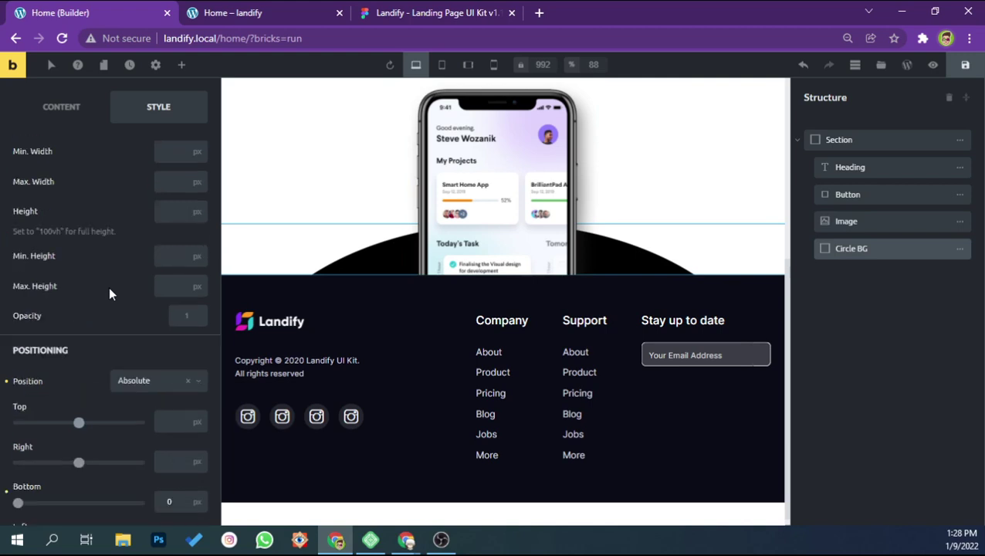
pyautogui.scroll(2, 82, 249)
pyautogui.scroll(3, 83, 249)
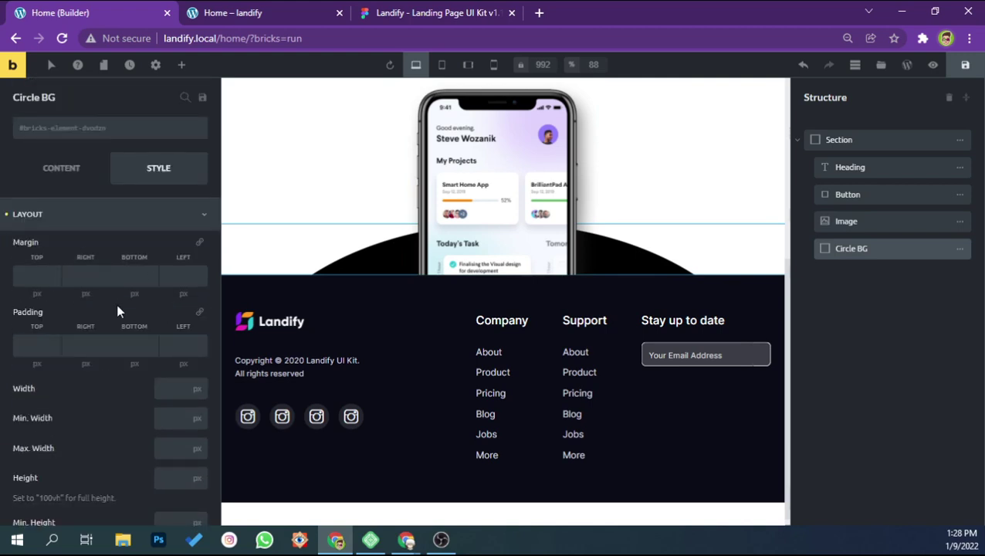
pyautogui.scroll(-2, 154, 348)
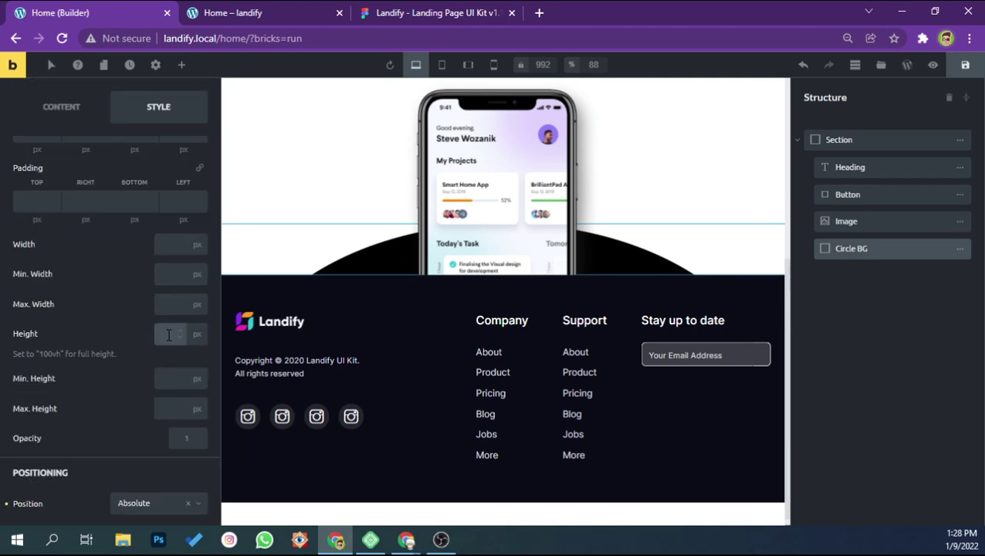
pyautogui.click(169, 334)
pyautogui.write('100')
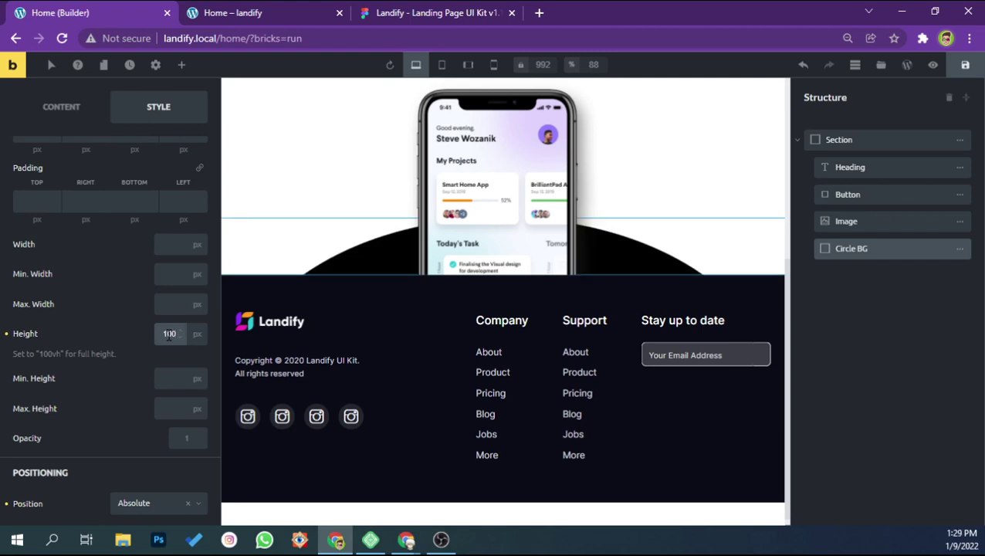
pyautogui.click(964, 64)
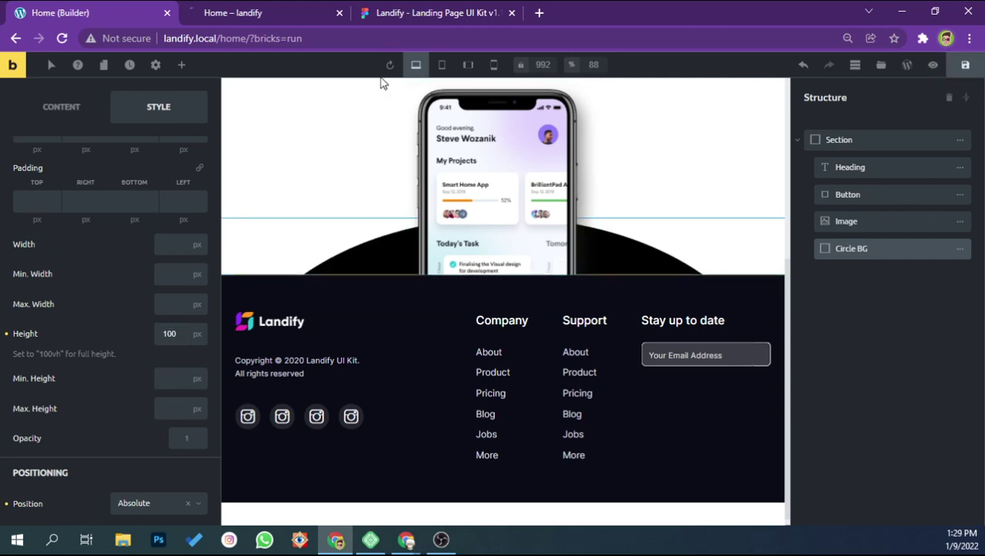
pyautogui.click(269, 13)
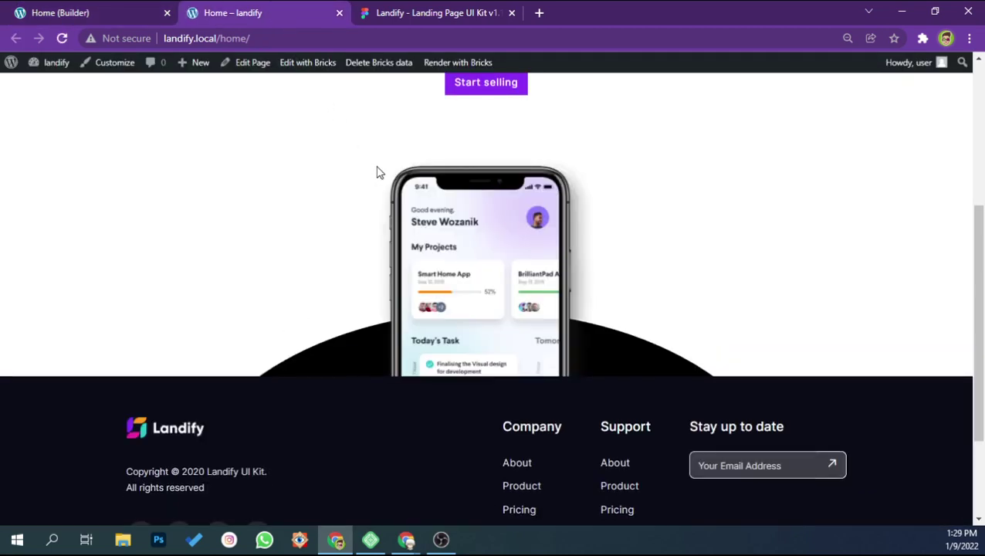
# Compare the live home page against the Figma design
pyautogui.scroll(1, 377, 163)
pyautogui.scroll(-1, 377, 163)
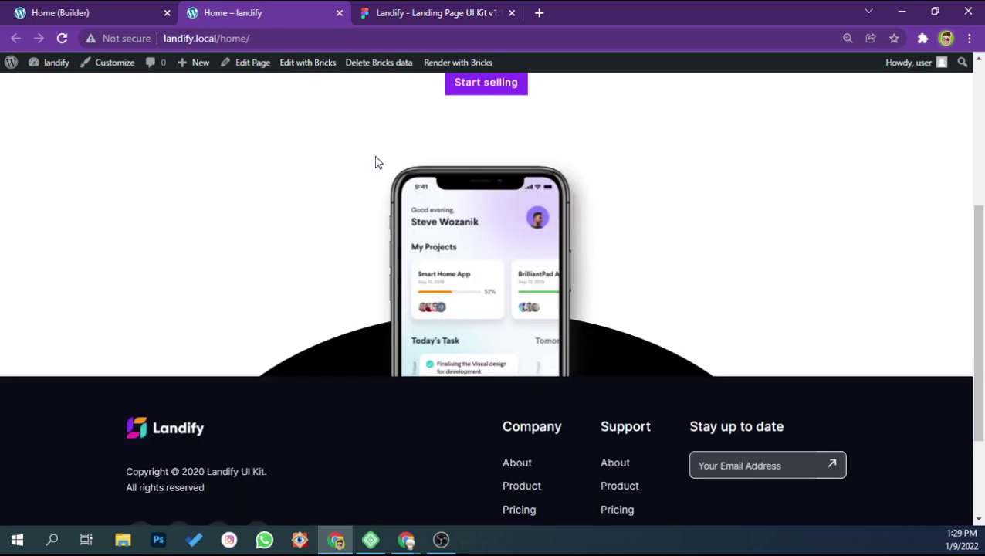
pyautogui.click(402, 16)
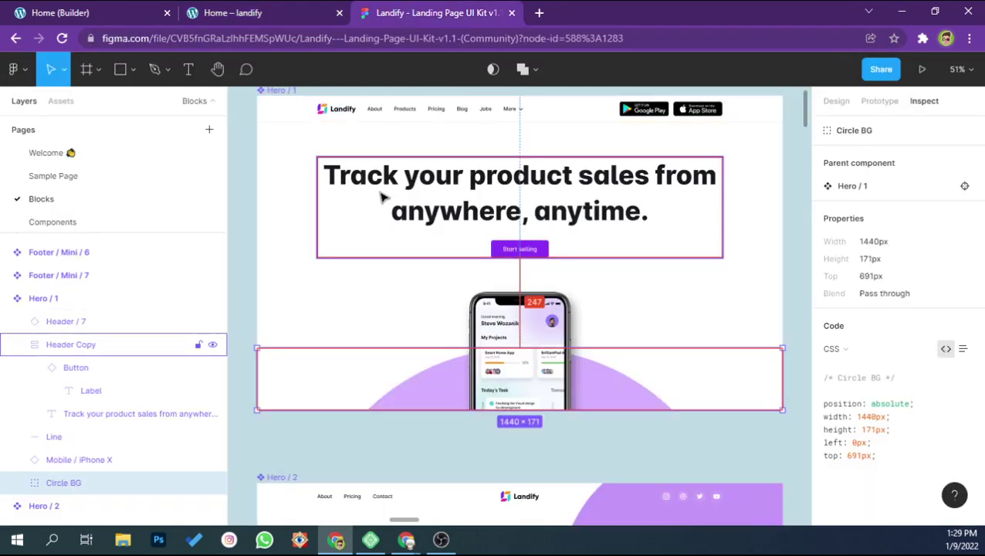
pyautogui.hotkey('ctrl', 'shift', 'Tab')
pyautogui.scroll(3, 342, 112)
pyautogui.scroll(-2, 336, 176)
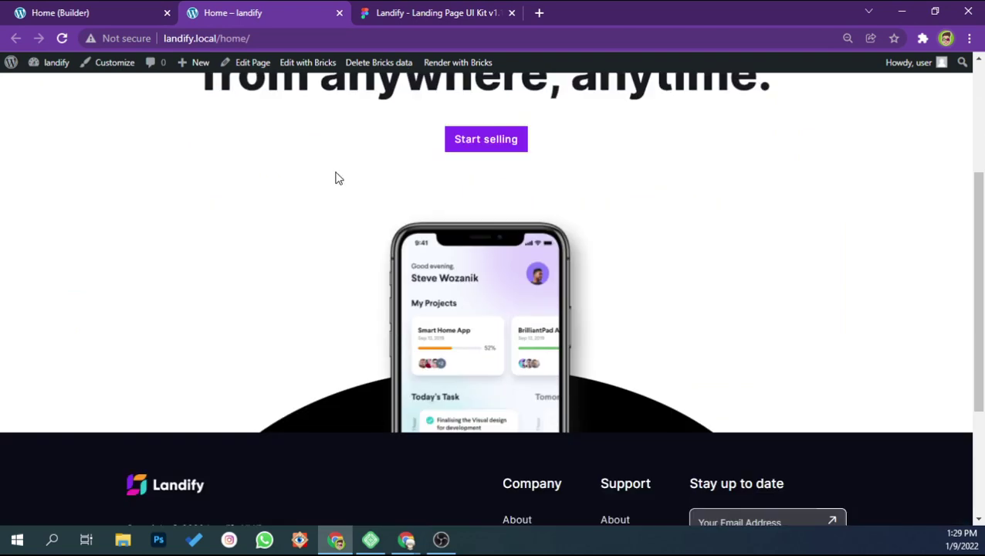
pyautogui.scroll(1, 334, 184)
# Detach the ellipse's Brand/Purple 800 style in Figma and copy its hex D6B1FF
pyautogui.click(401, 17)
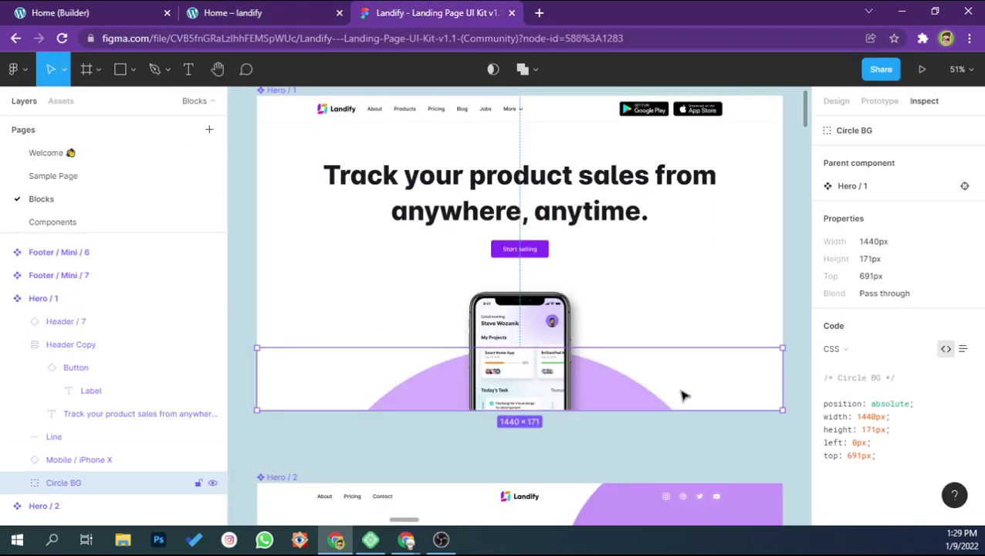
pyautogui.click(836, 100)
pyautogui.scroll(-2, 879, 268)
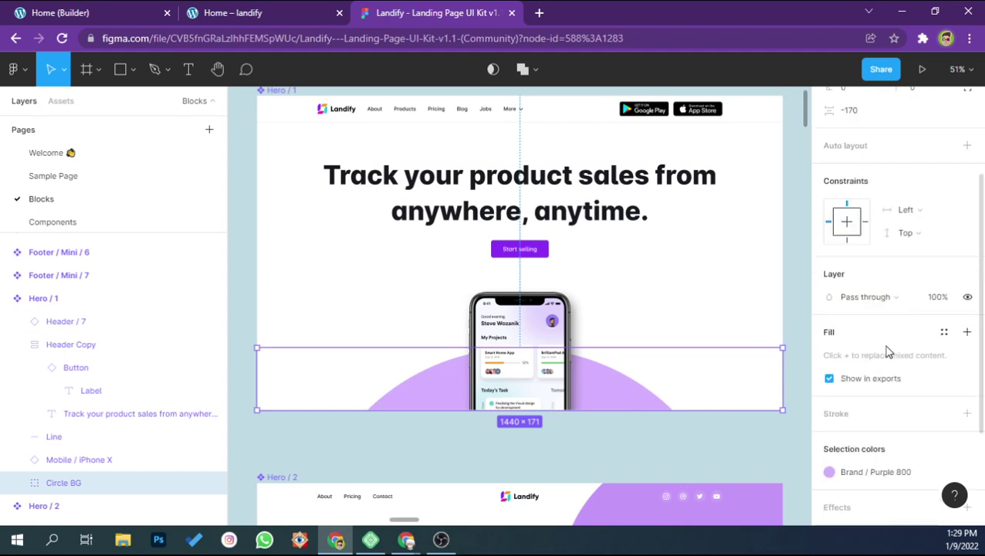
pyautogui.scroll(-2, 886, 348)
pyautogui.click(870, 325)
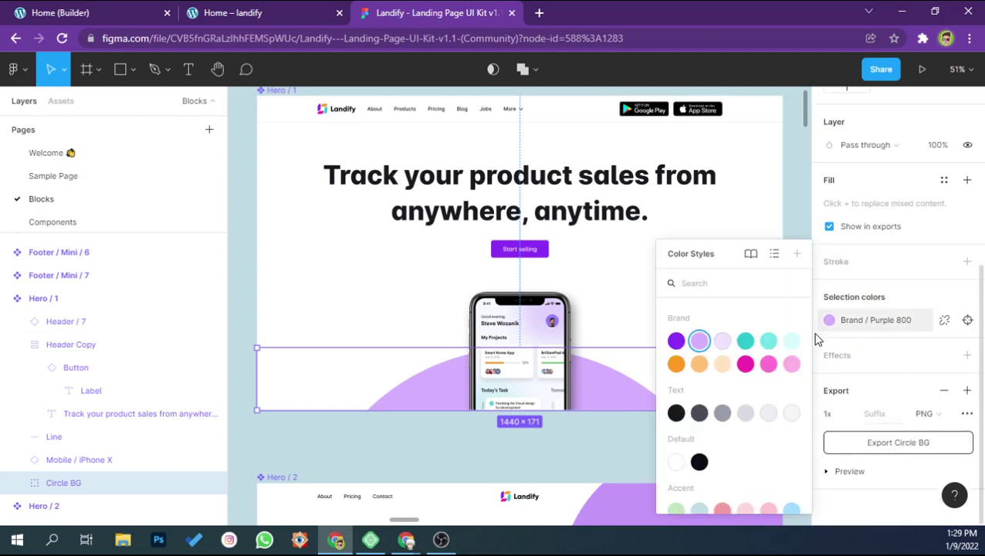
pyautogui.click(699, 341)
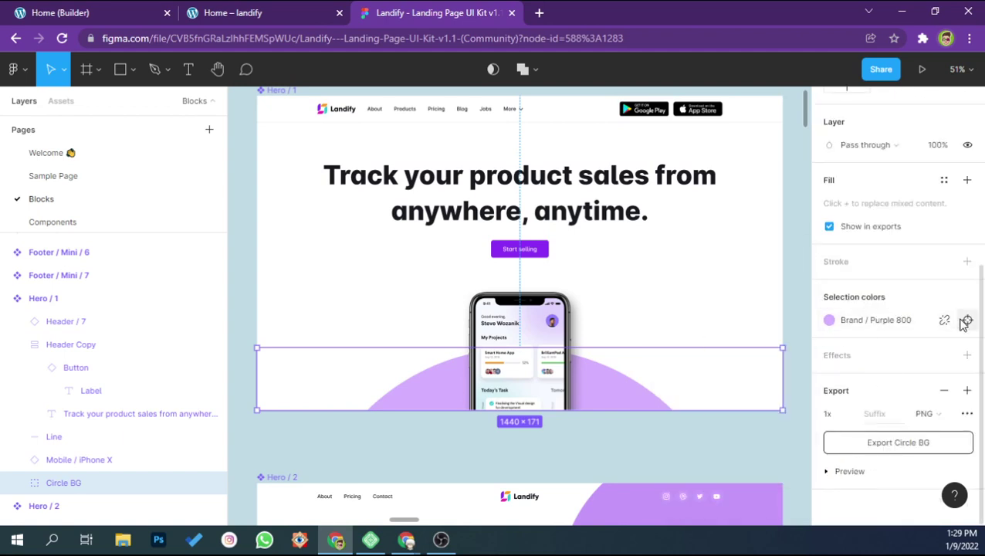
pyautogui.click(967, 321)
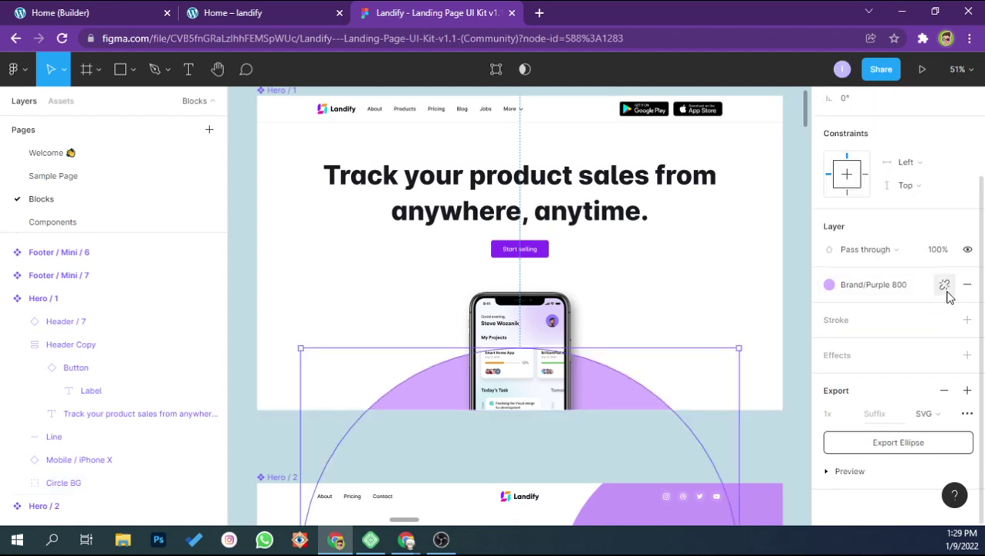
pyautogui.click(944, 285)
pyautogui.click(863, 310)
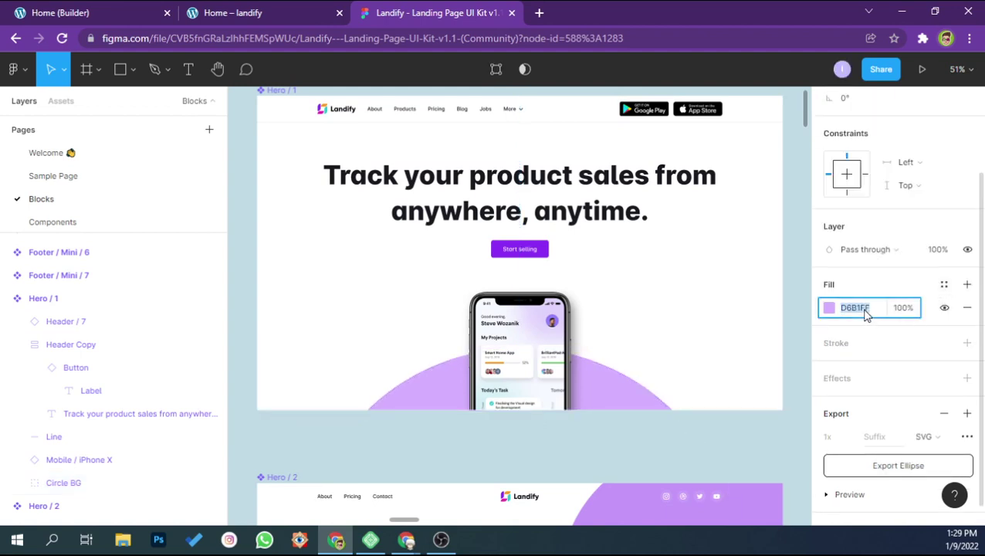
# Bring up the Circle BG's Round shape divider settings in Bricks
pyautogui.click(131, 12)
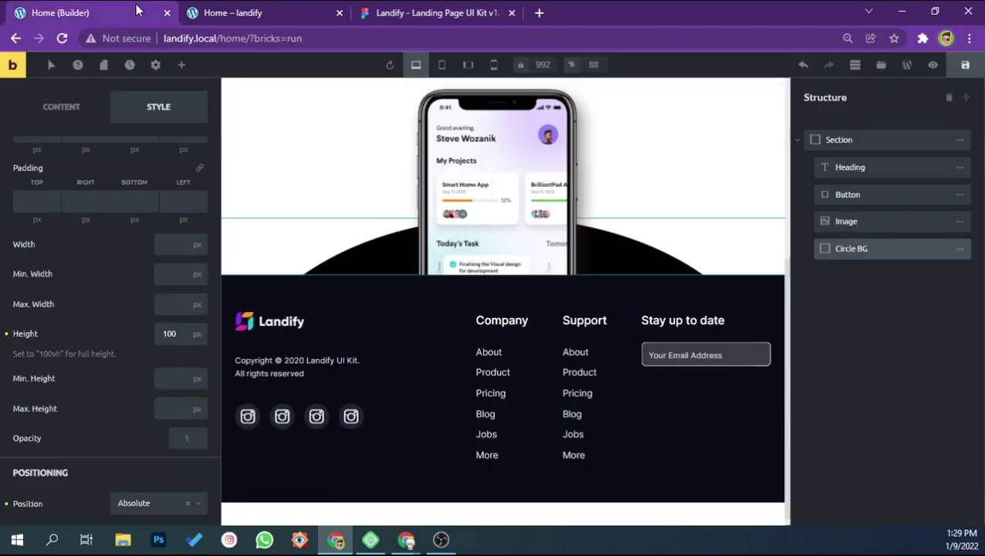
pyautogui.scroll(3, 90, 258)
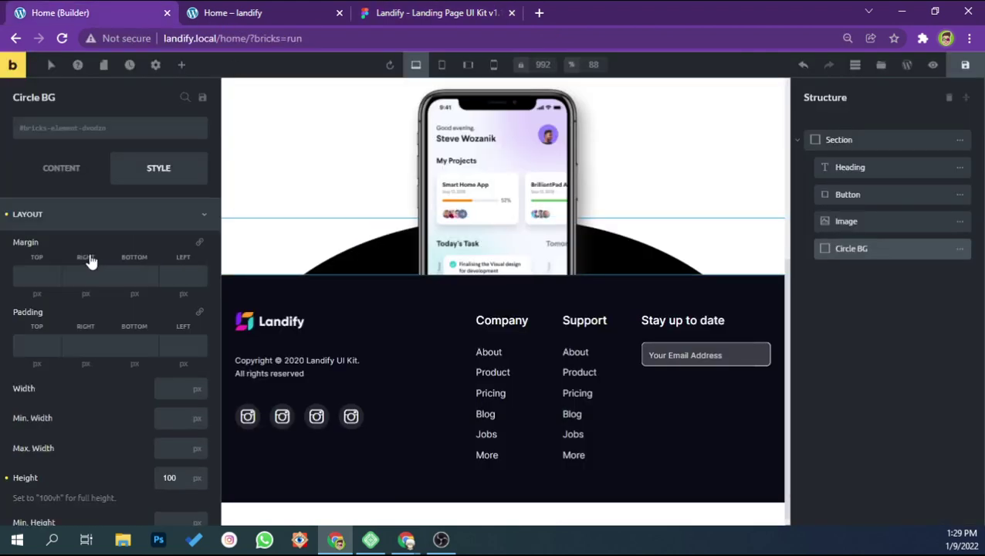
pyautogui.scroll(-3, 90, 297)
pyautogui.scroll(-4, 105, 292)
pyautogui.scroll(-5, 105, 297)
pyautogui.scroll(-1, 106, 301)
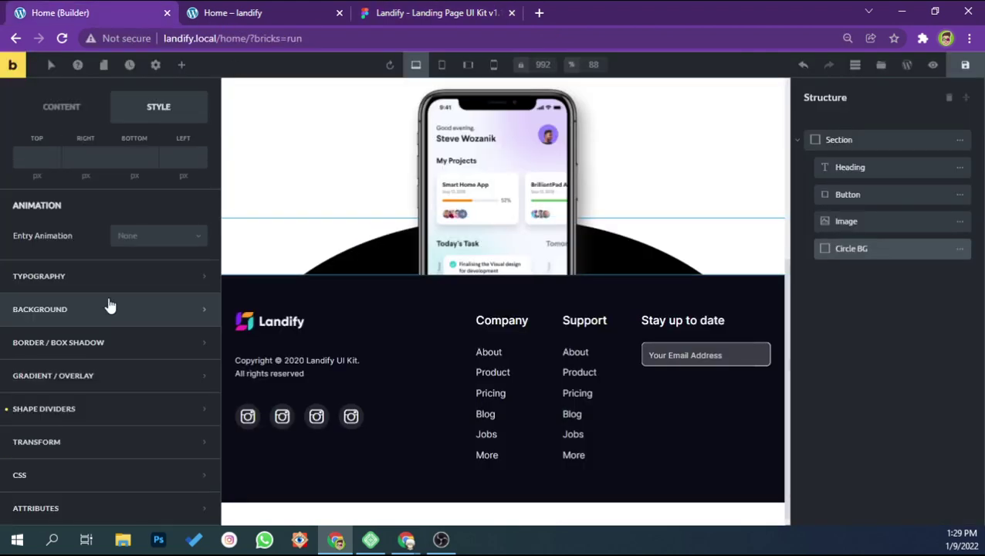
pyautogui.scroll(2, 106, 305)
pyautogui.scroll(2, 108, 305)
pyautogui.scroll(1, 108, 301)
pyautogui.scroll(2, 108, 301)
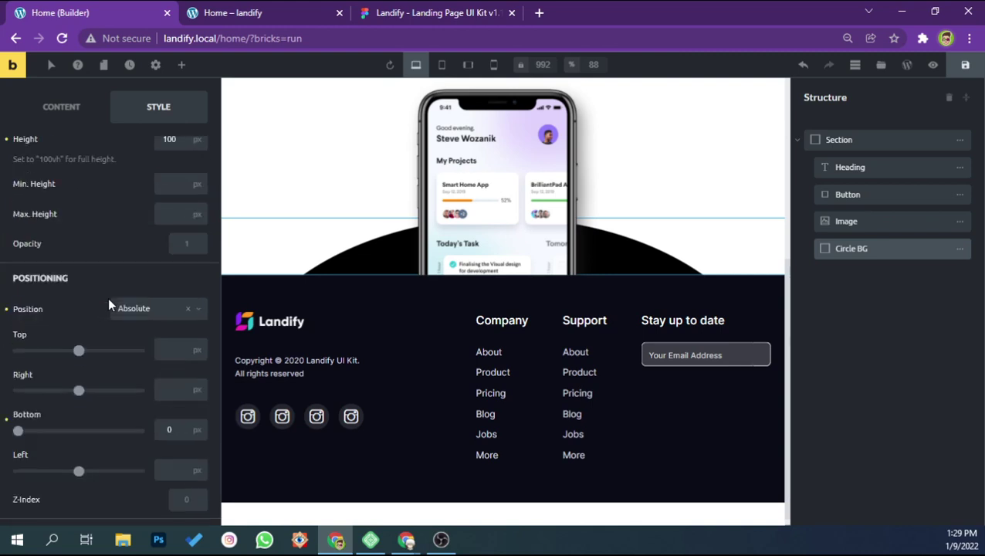
pyautogui.scroll(1, 108, 301)
pyautogui.scroll(3, 108, 300)
pyautogui.click(67, 214)
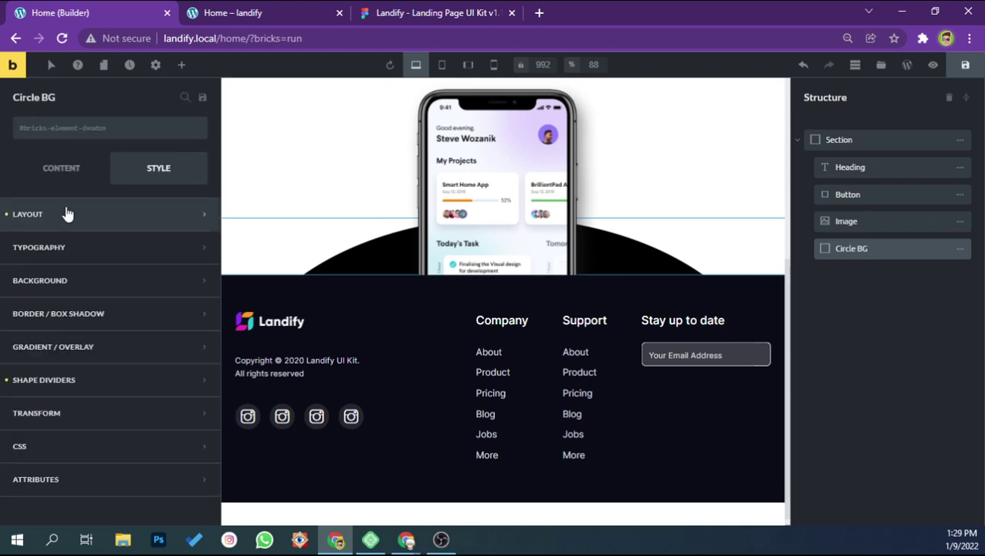
pyautogui.click(88, 378)
pyautogui.scroll(-1, 96, 355)
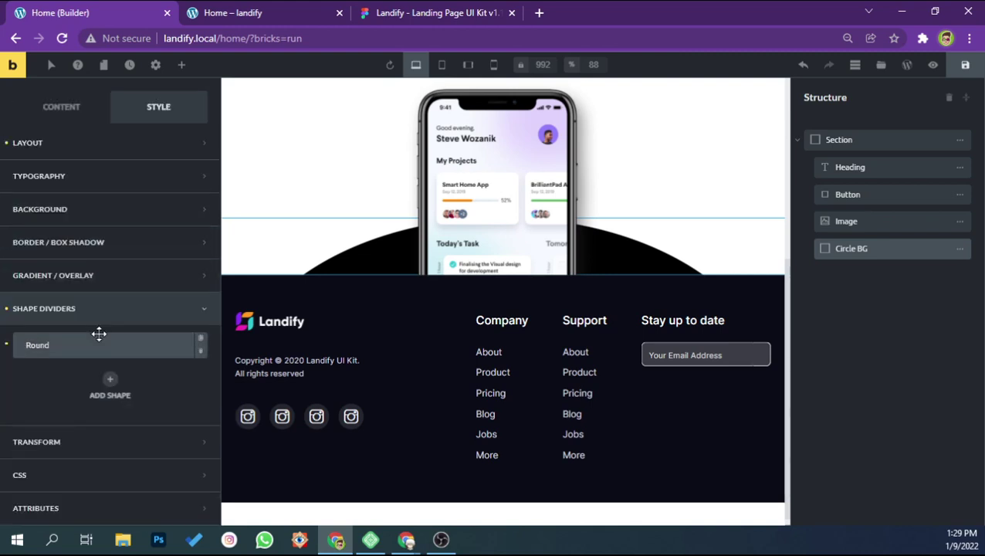
pyautogui.click(99, 336)
# Fill the Round shape with light purple D6B1FF and save the page
pyautogui.scroll(-3, 123, 294)
pyautogui.click(183, 201)
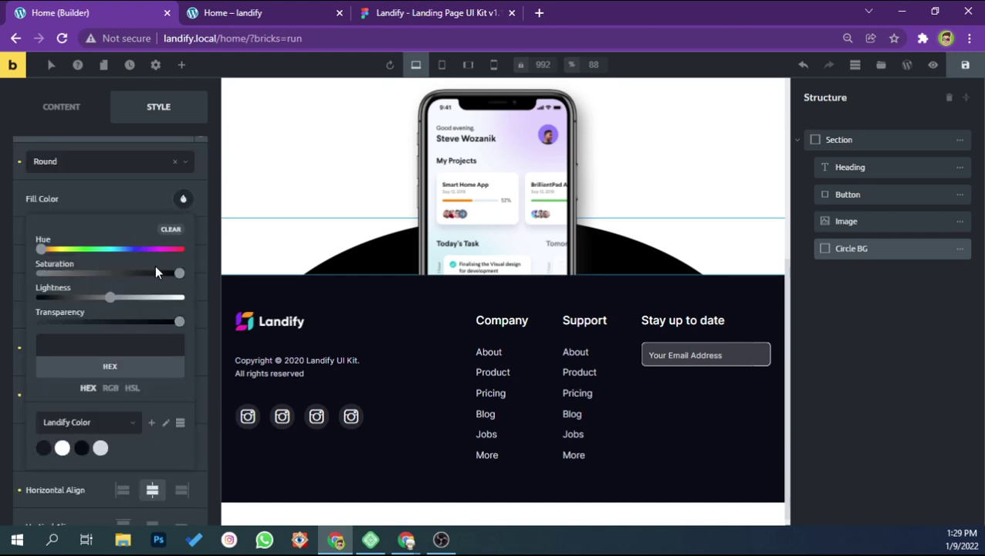
pyautogui.write('D6B1FF')
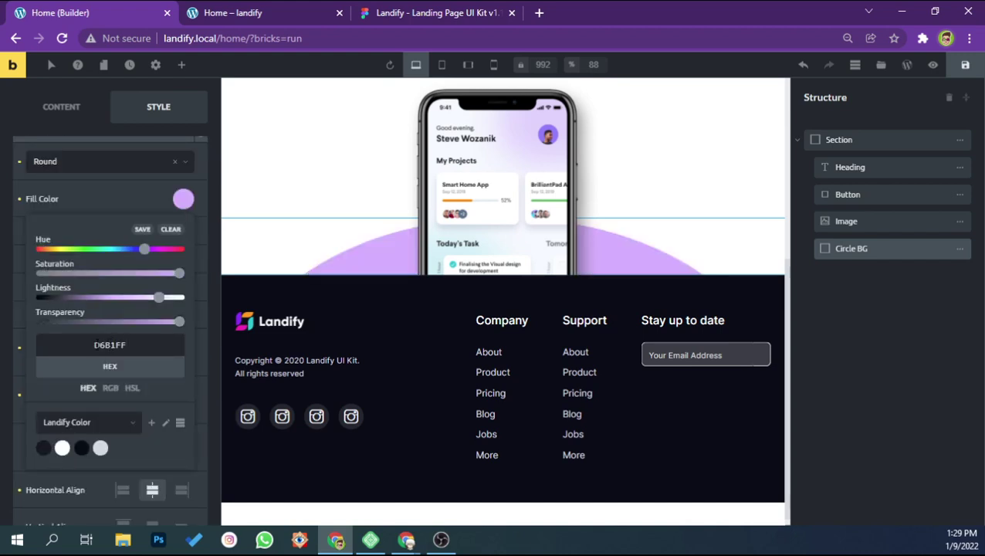
pyautogui.click(9, 378)
pyautogui.scroll(3, 593, 280)
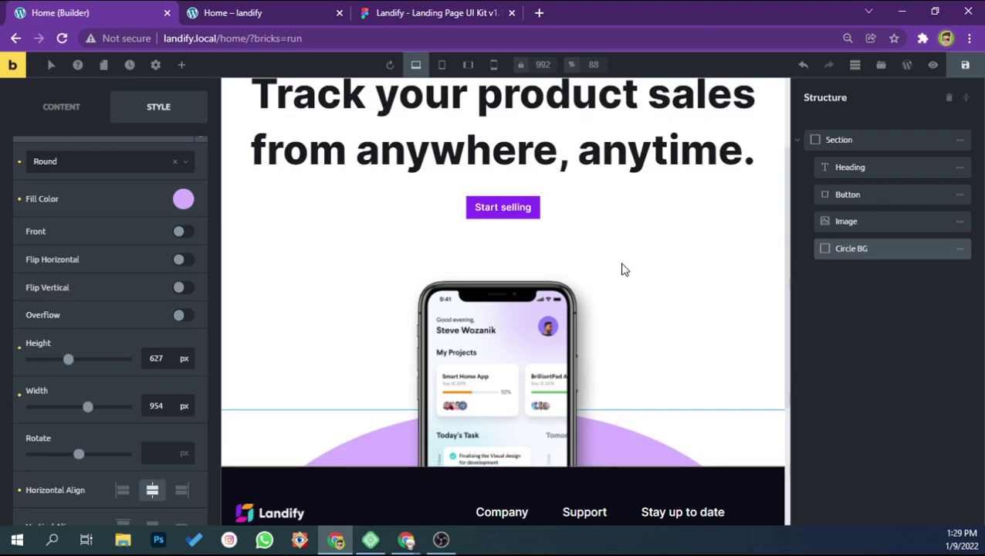
pyautogui.scroll(2, 622, 266)
pyautogui.click(965, 65)
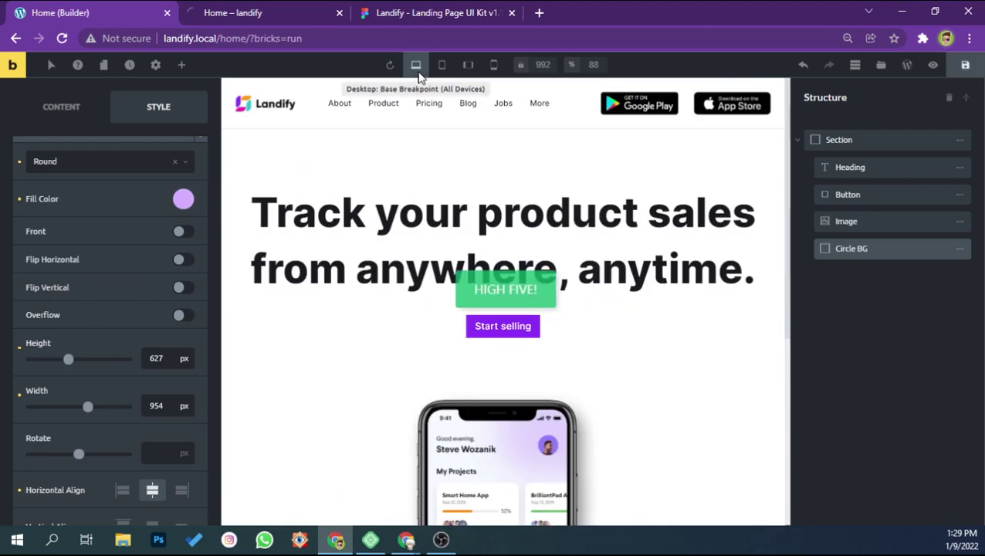
# Reload the live home page to see the light purple arch
pyautogui.click(289, 13)
pyautogui.press('F5')
pyautogui.scroll(2, 444, 191)
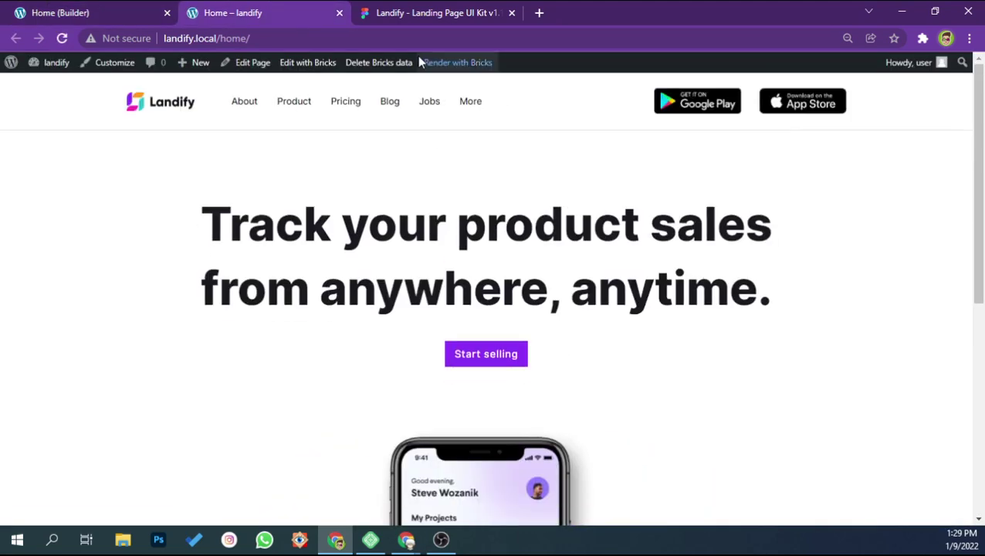
pyautogui.scroll(-2, 471, 216)
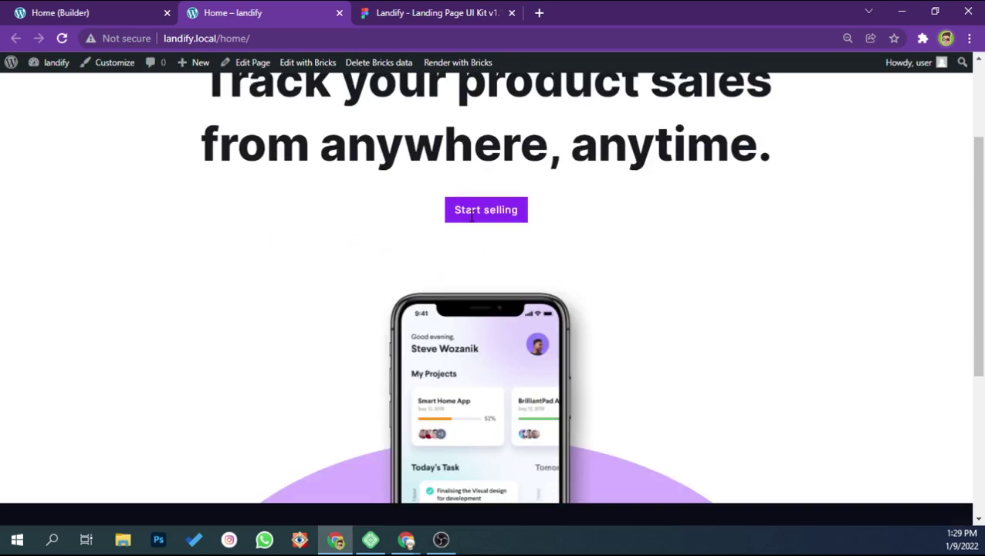
# Compare the live hero with Figma, then inspect the phone image in developer tools
pyautogui.click(439, 18)
pyautogui.click(304, 15)
pyautogui.click(415, 9)
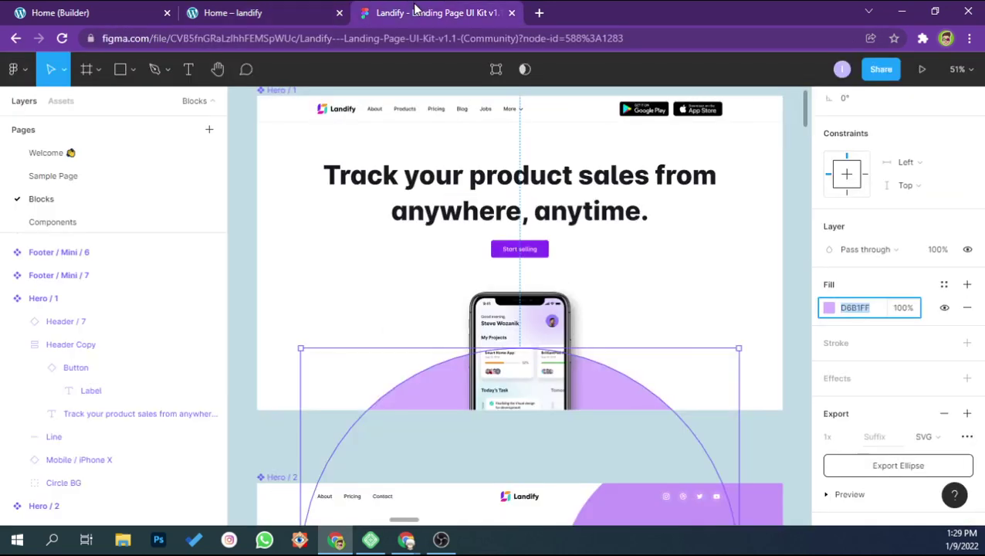
pyautogui.click(327, 9)
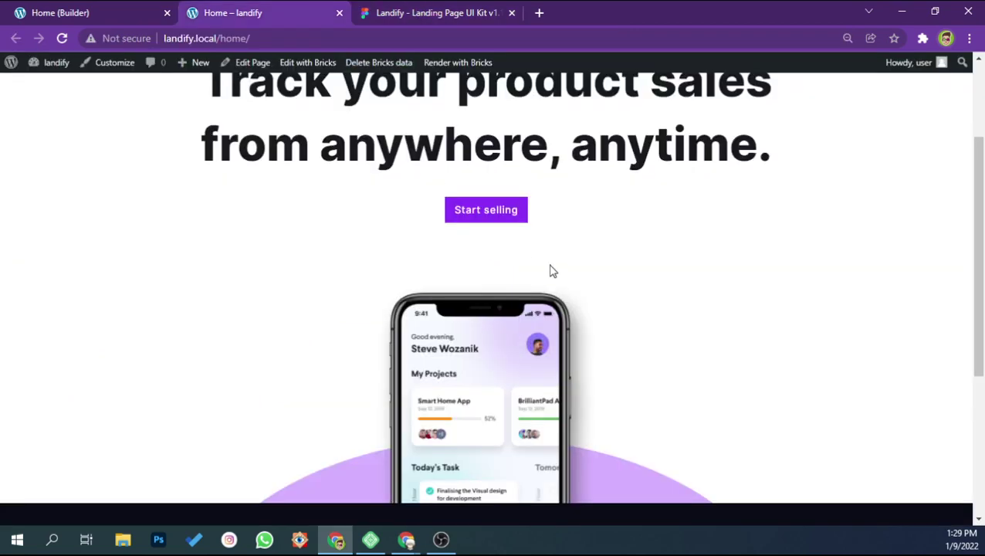
pyautogui.hotkey('ctrl', 'shift', 'c')
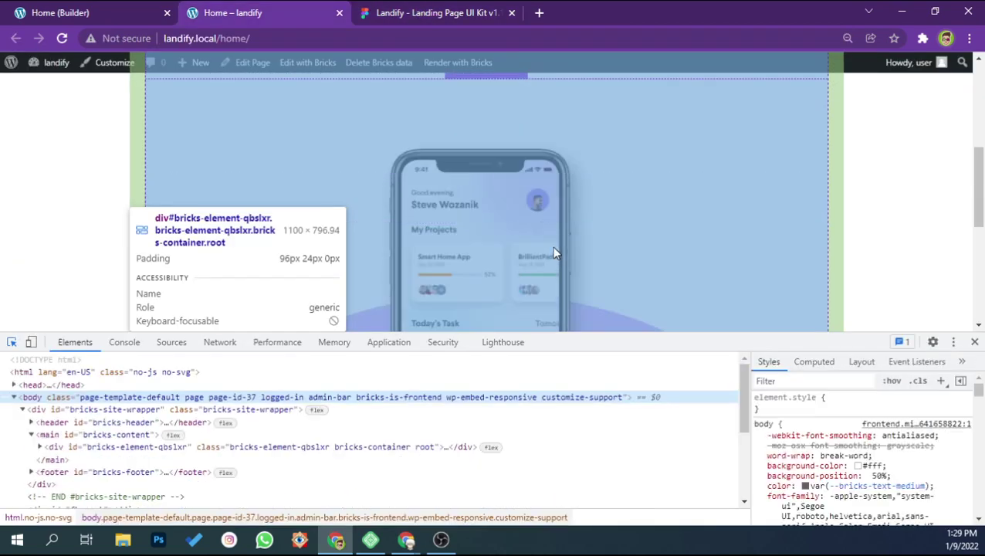
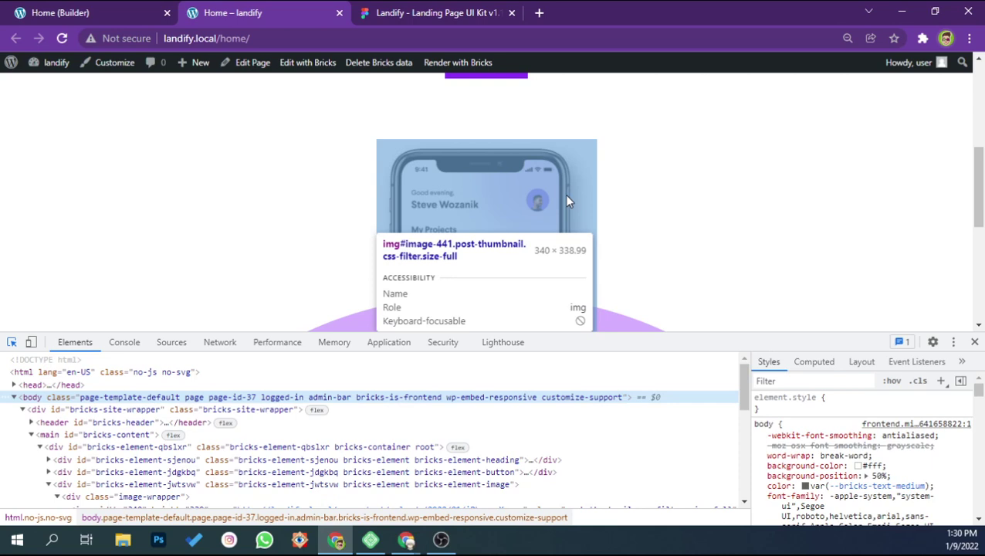
# Inspect the hero phone image in DevTools to confirm its 340×339 size
pyautogui.click(564, 194)
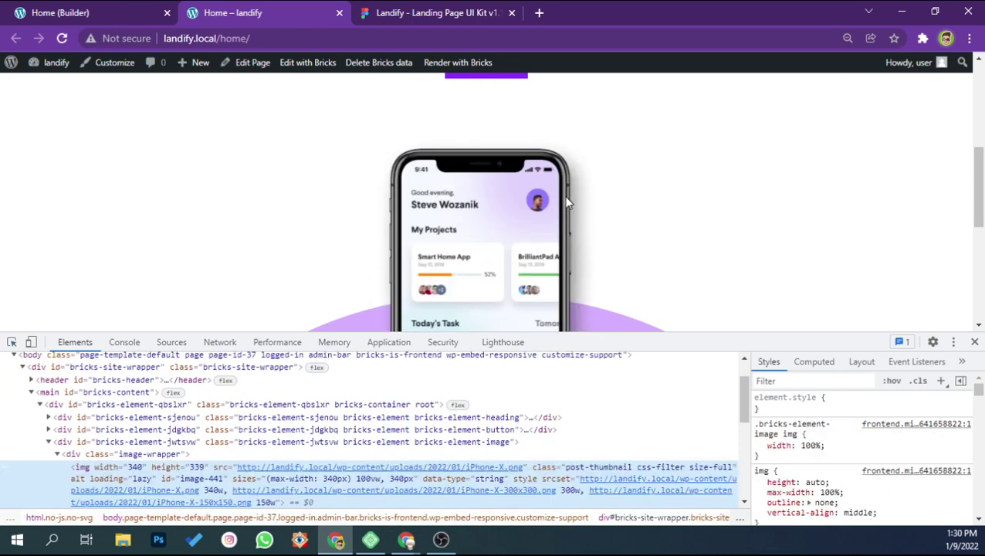
pyautogui.scroll(1, 570, 203)
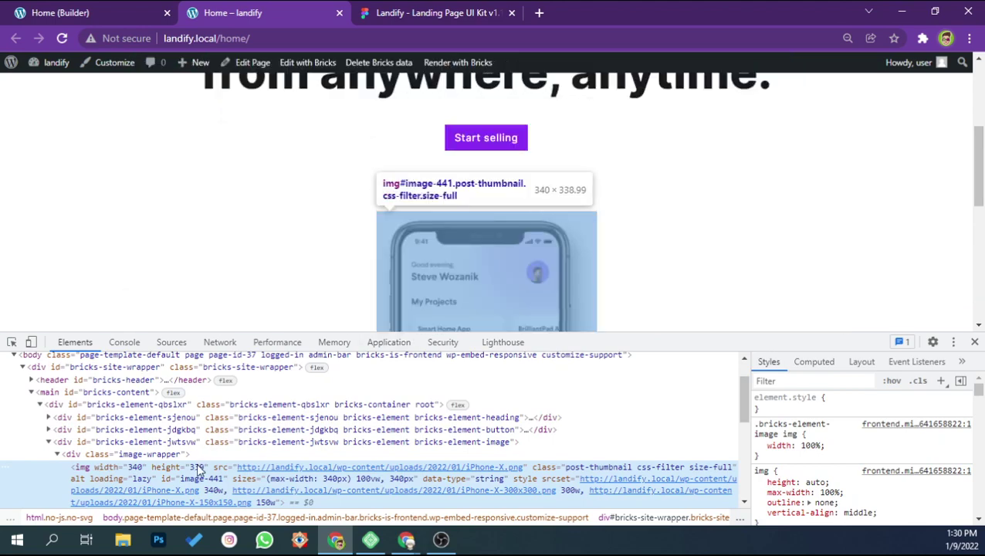
pyautogui.scroll(-1, 475, 288)
pyautogui.scroll(-1, 475, 288)
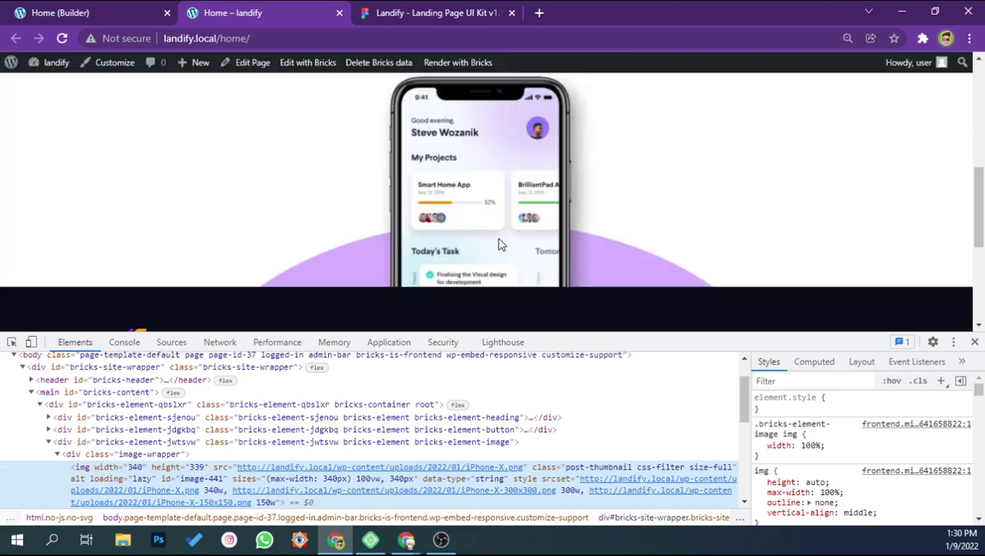
pyautogui.scroll(1, 516, 242)
pyautogui.scroll(1, 554, 204)
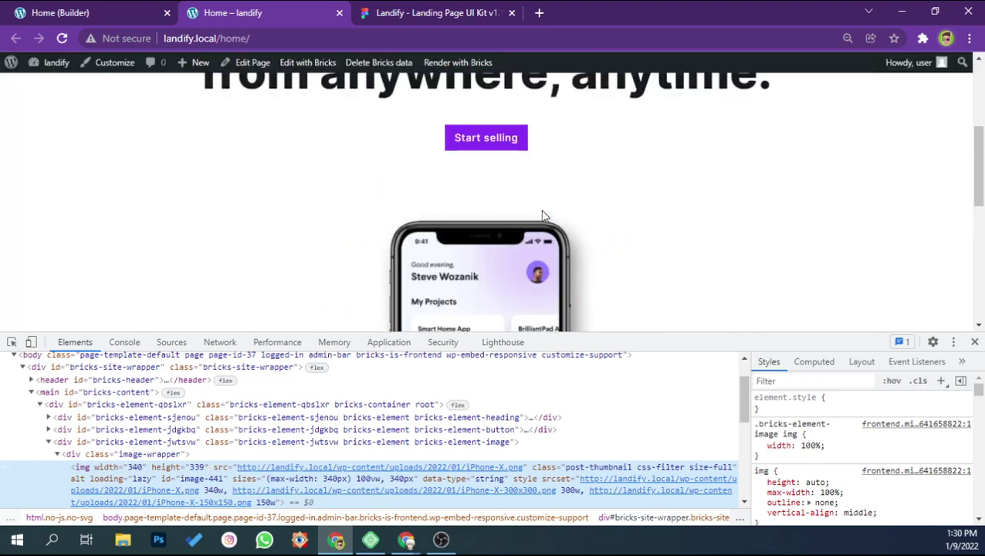
# Close DevTools, return to the page top, and bring up the Landify Figma design
pyautogui.click(974, 342)
pyautogui.scroll(-1, 635, 306)
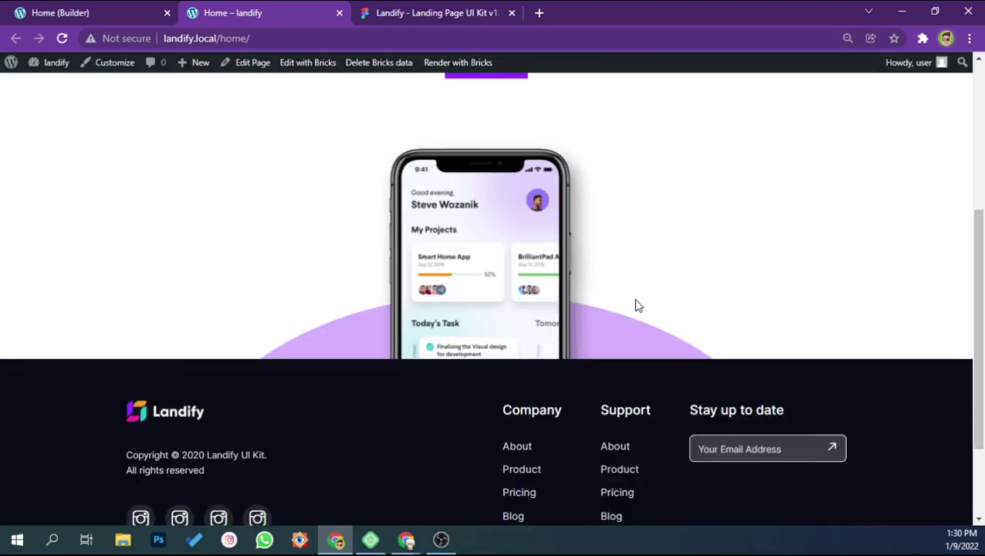
pyautogui.scroll(1, 635, 305)
pyautogui.scroll(2, 636, 306)
pyautogui.scroll(-1, 635, 305)
pyautogui.scroll(-1, 635, 306)
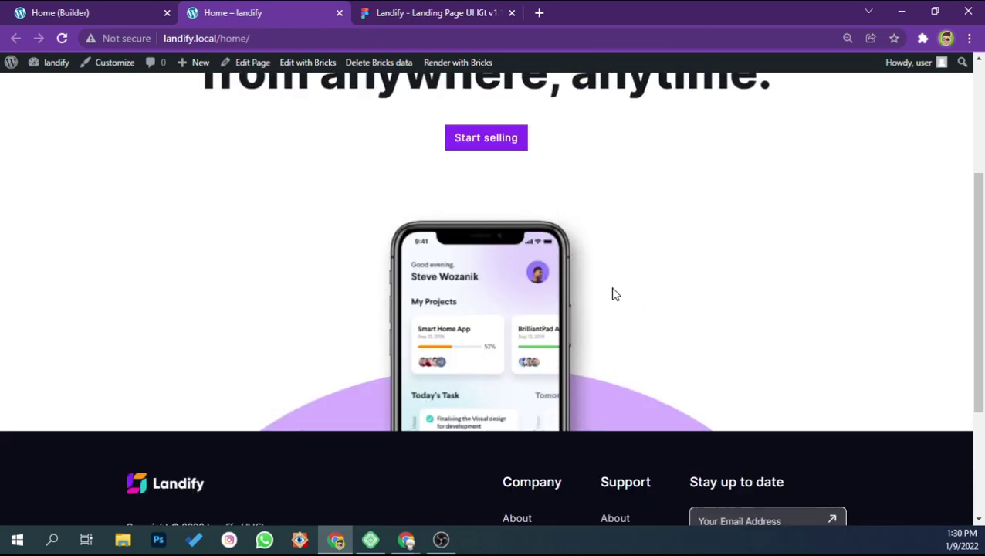
pyautogui.scroll(2, 602, 286)
pyautogui.scroll(1, 592, 270)
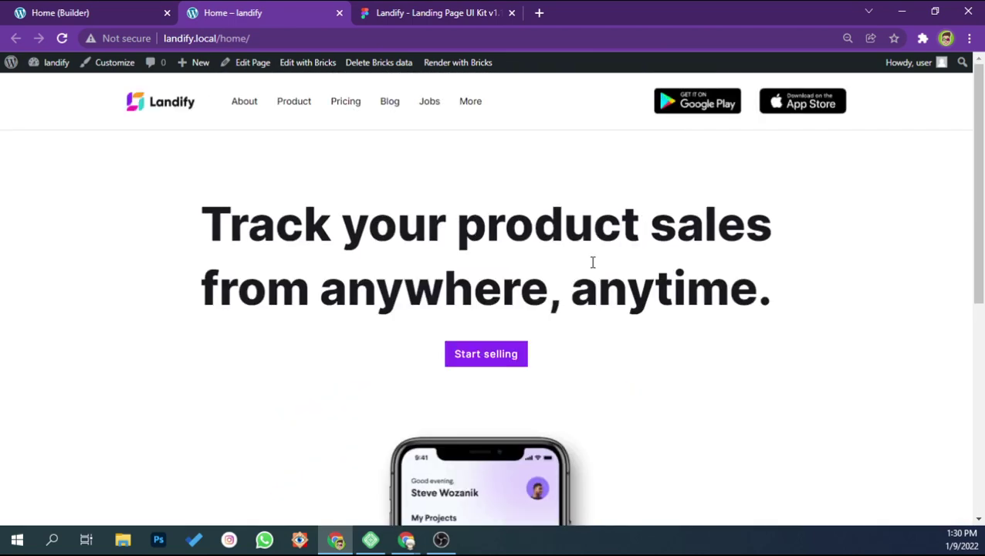
pyautogui.click(401, 16)
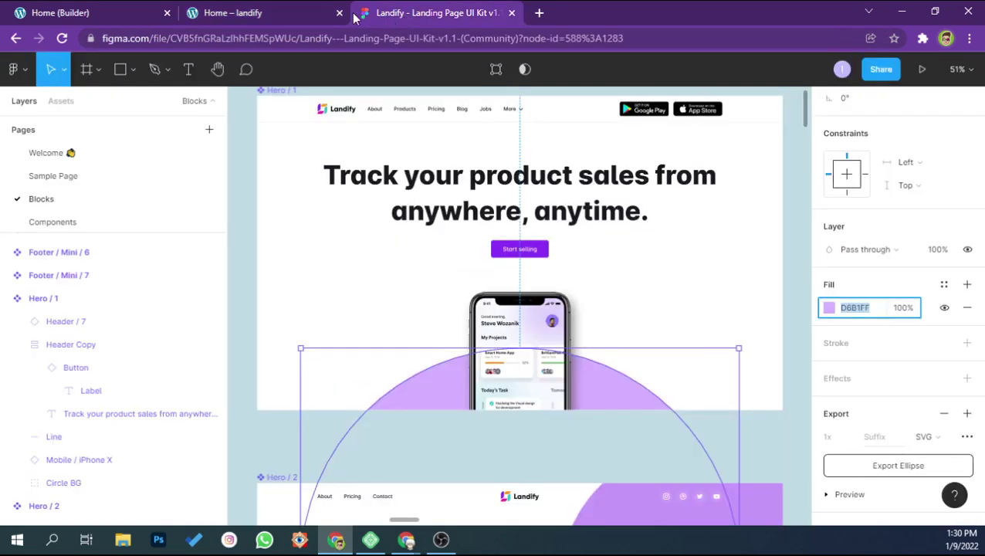
# Preview the hero at tablet portrait width in Bricks and save the page
pyautogui.click(159, 12)
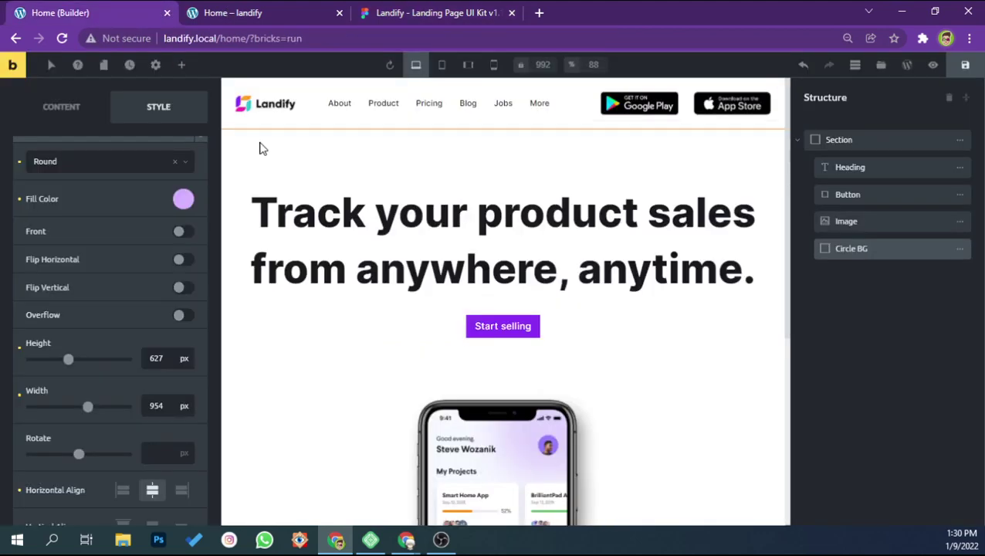
pyautogui.click(441, 68)
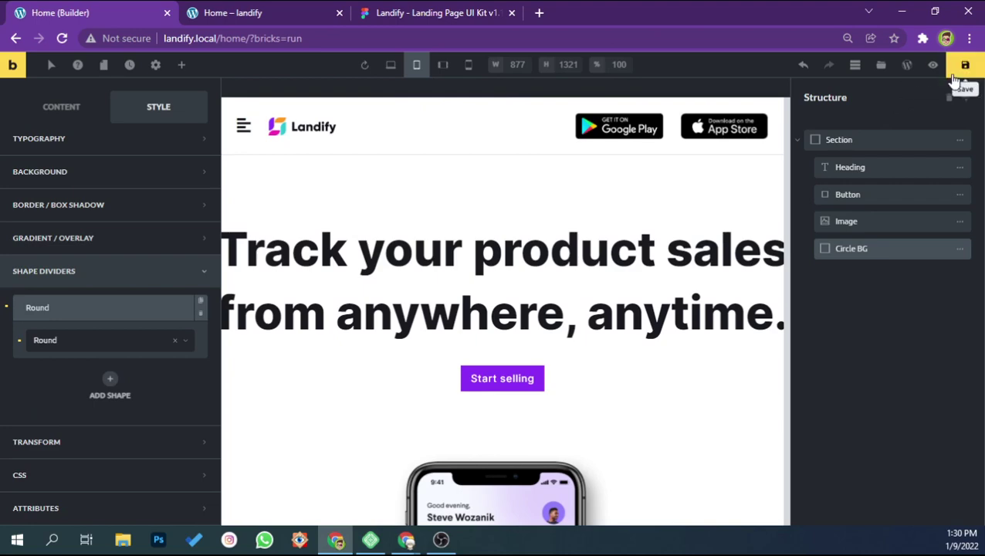
pyautogui.click(965, 65)
# Reload the live Home page and open Chrome DevTools
pyautogui.click(237, 15)
pyautogui.press('F5')
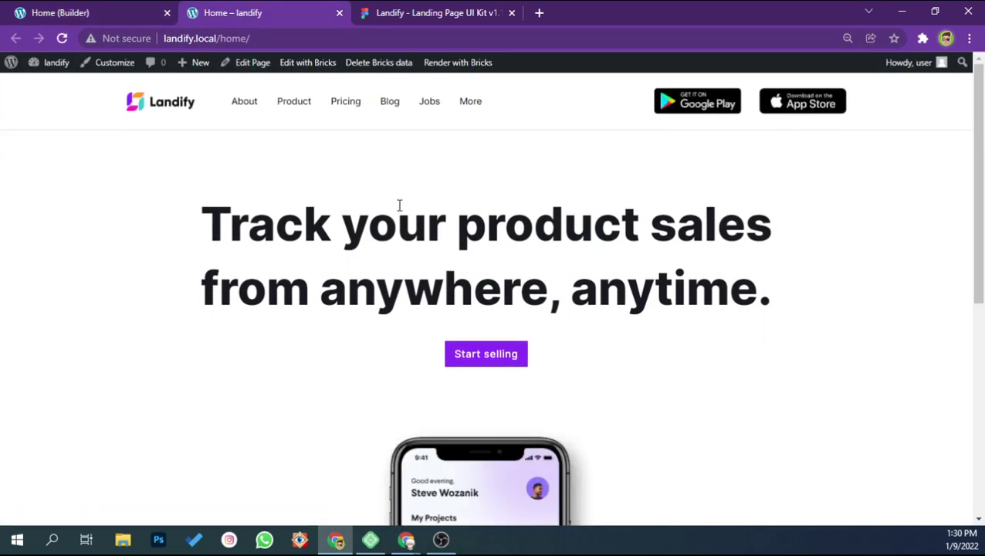
pyautogui.hotkey('ctrl', 'shift', 'c')
# Emulate a 425×301 mobile view, inspect the 72px hero h1, then select the Heading in Bricks
pyautogui.click(31, 342)
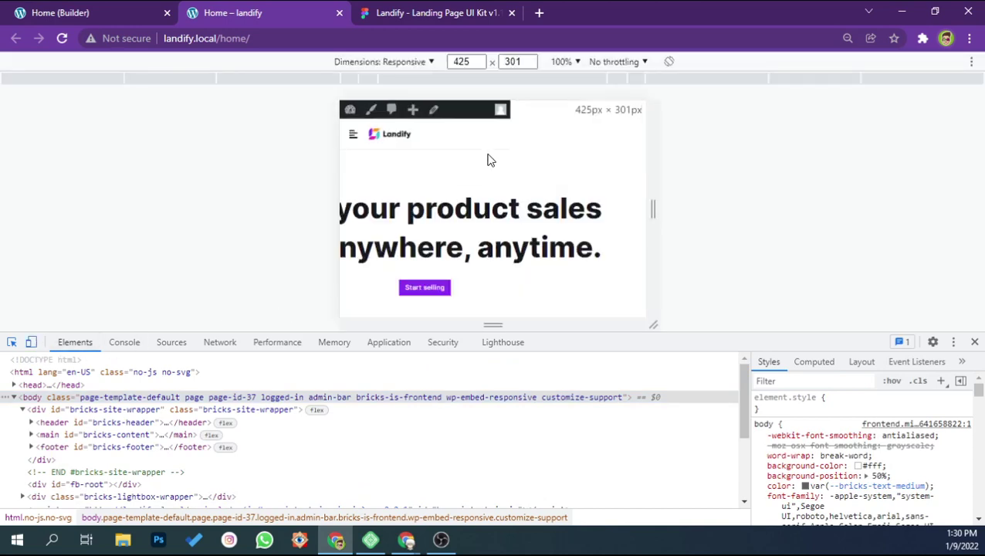
pyautogui.click(491, 183)
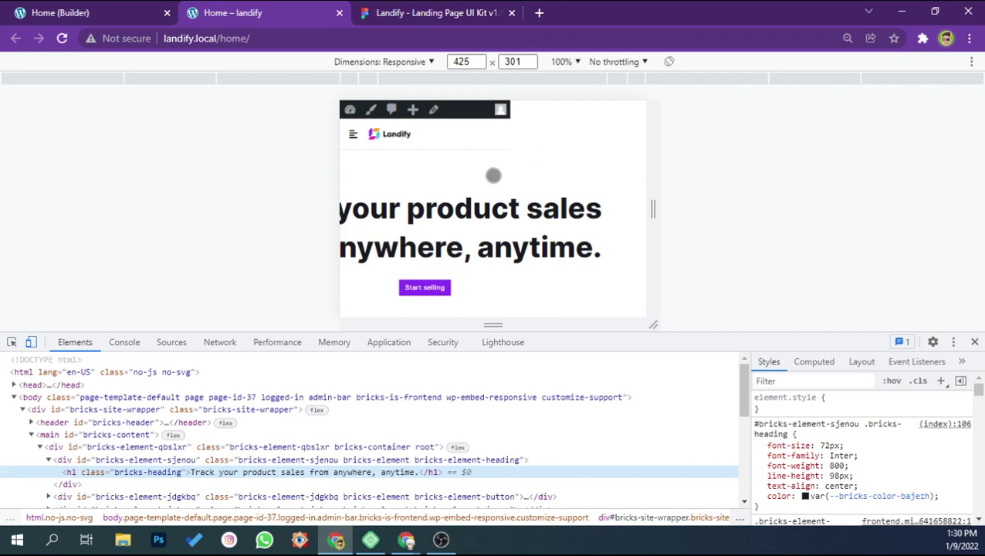
pyautogui.click(133, 347)
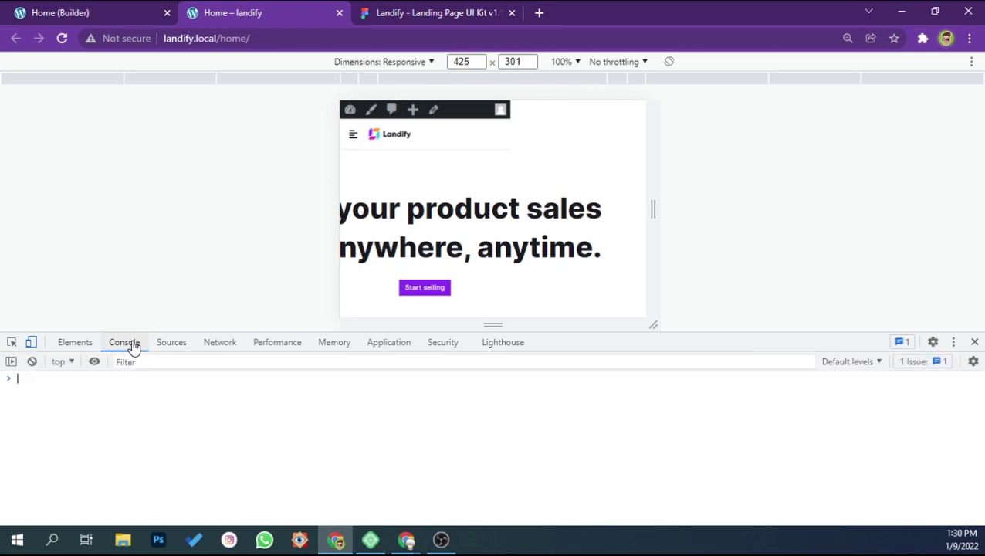
pyautogui.click(75, 342)
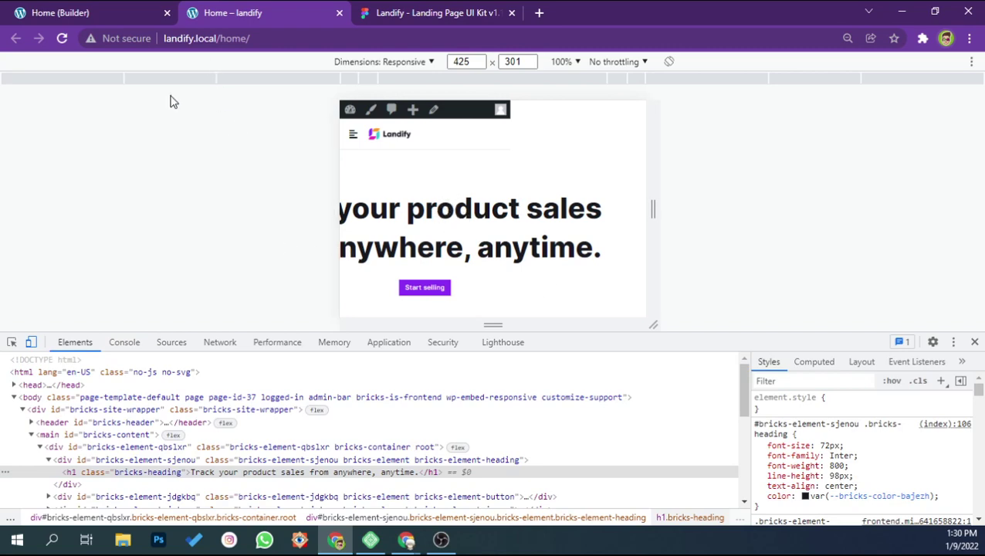
pyautogui.click(54, 10)
pyautogui.click(719, 249)
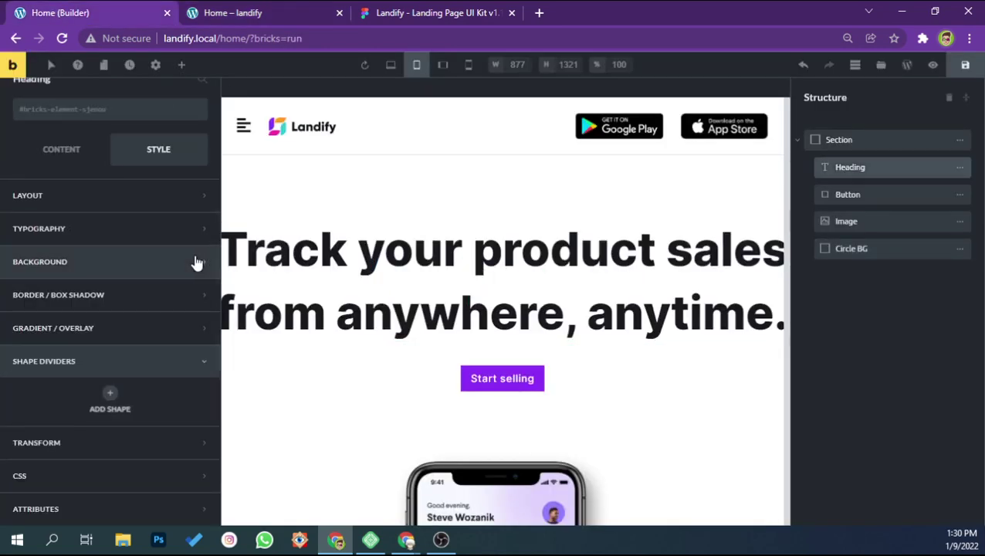
# Insert <br> before 'anywhere' in the hero heading text and check the break live
pyautogui.click(73, 176)
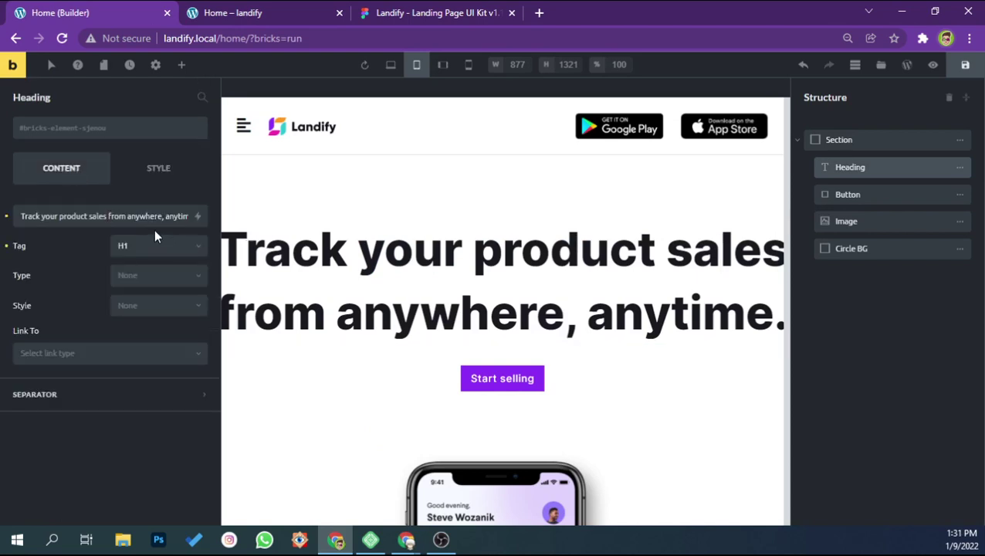
pyautogui.click(411, 11)
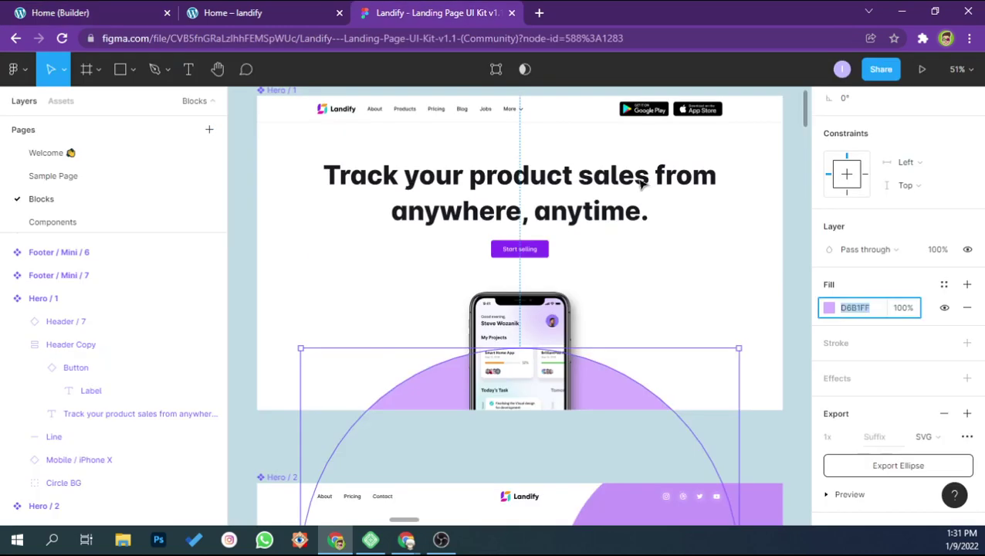
pyautogui.click(132, 11)
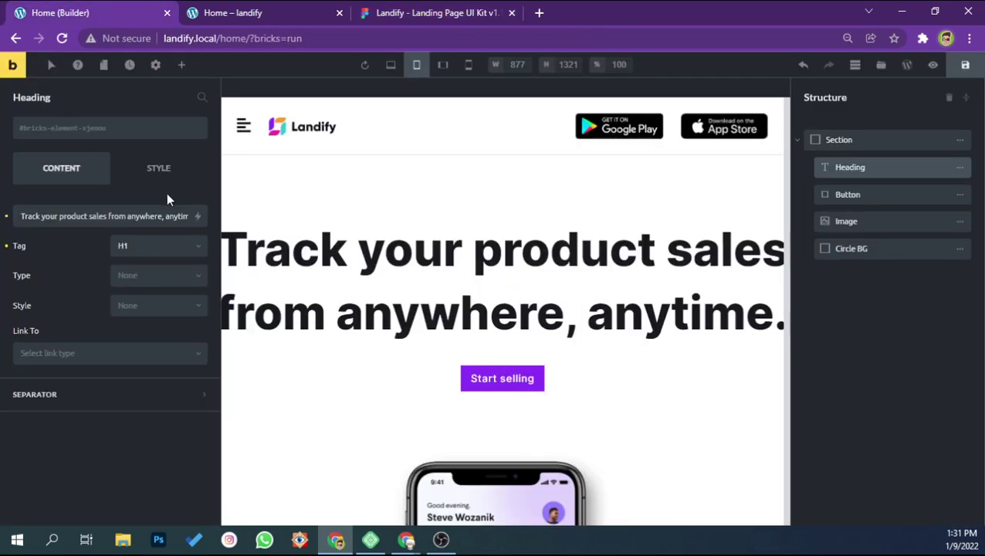
pyautogui.click(128, 216)
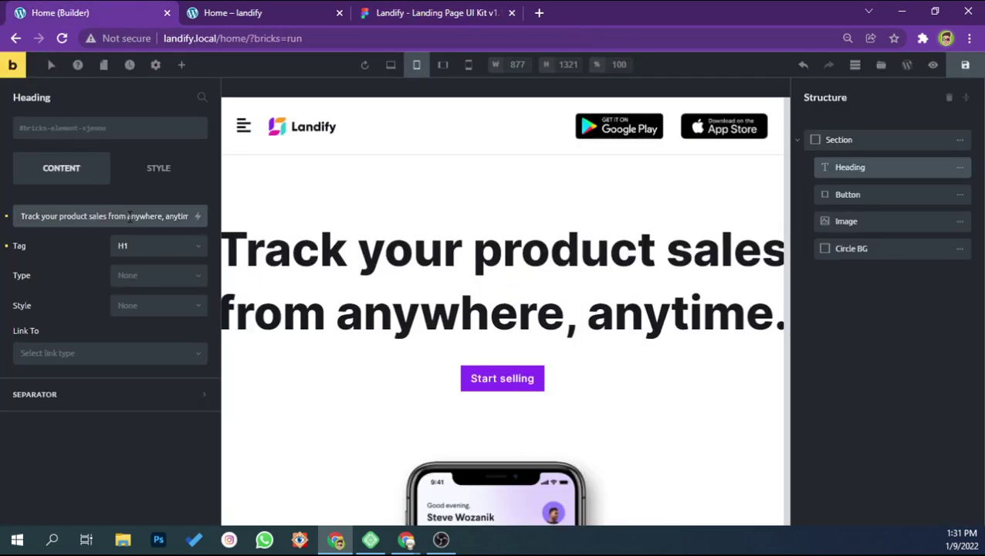
pyautogui.write('<br>')
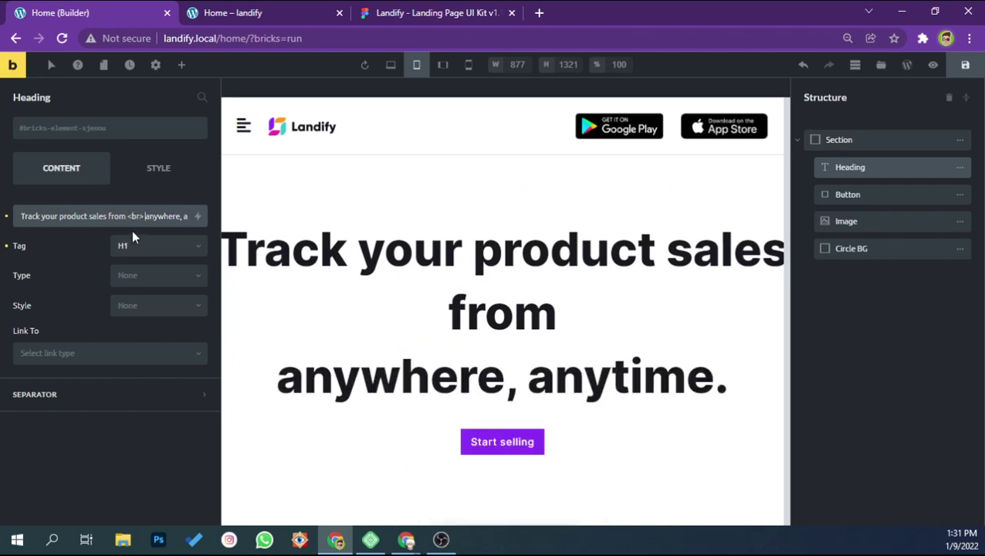
pyautogui.click(932, 67)
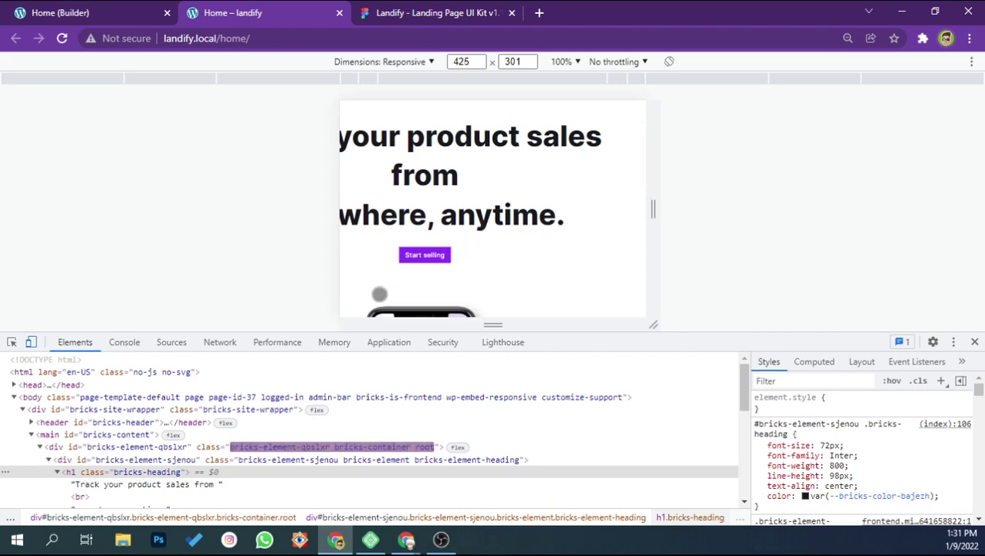
# At full width, inspect the hero container: max-width 1158px, 96px top and 24px side padding
pyautogui.click(33, 343)
pyautogui.hotkey('ctrl', 'shift', 'c')
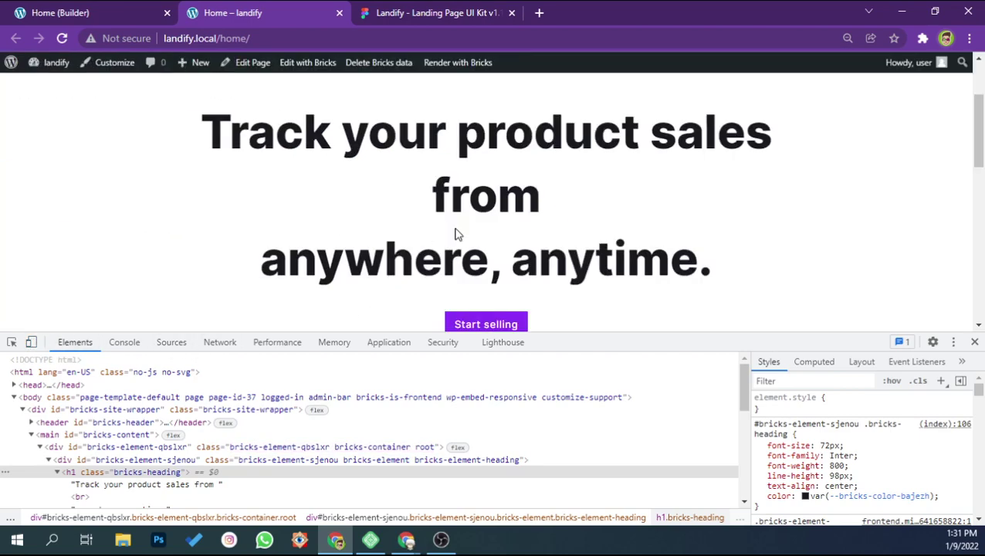
pyautogui.scroll(-2, 93, 432)
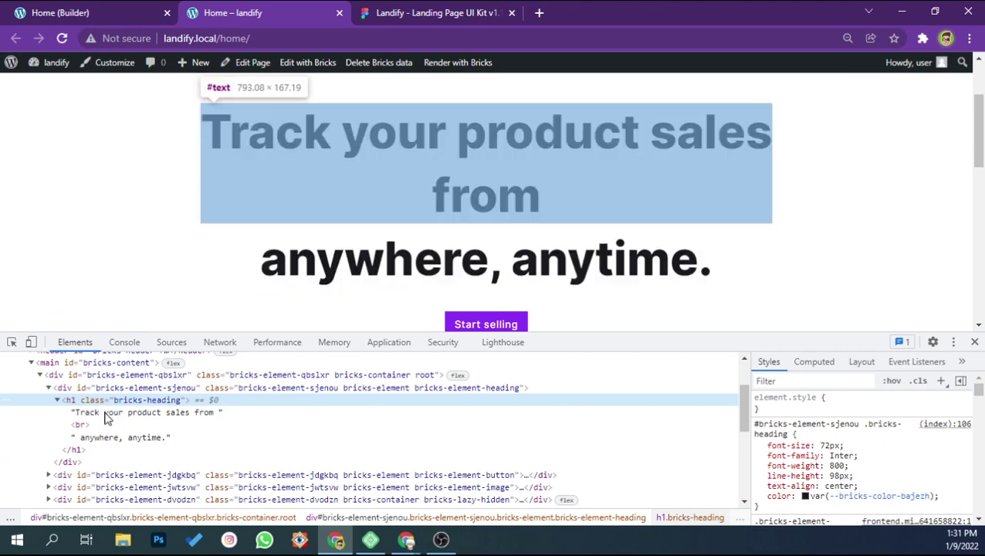
pyautogui.scroll(1, 332, 232)
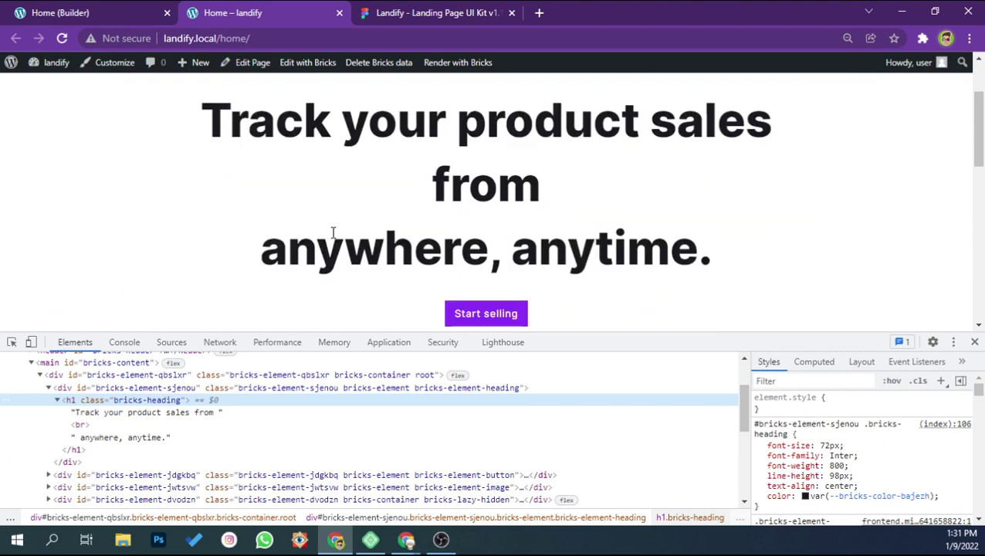
pyautogui.hotkey('ctrl', 'shift', 'c')
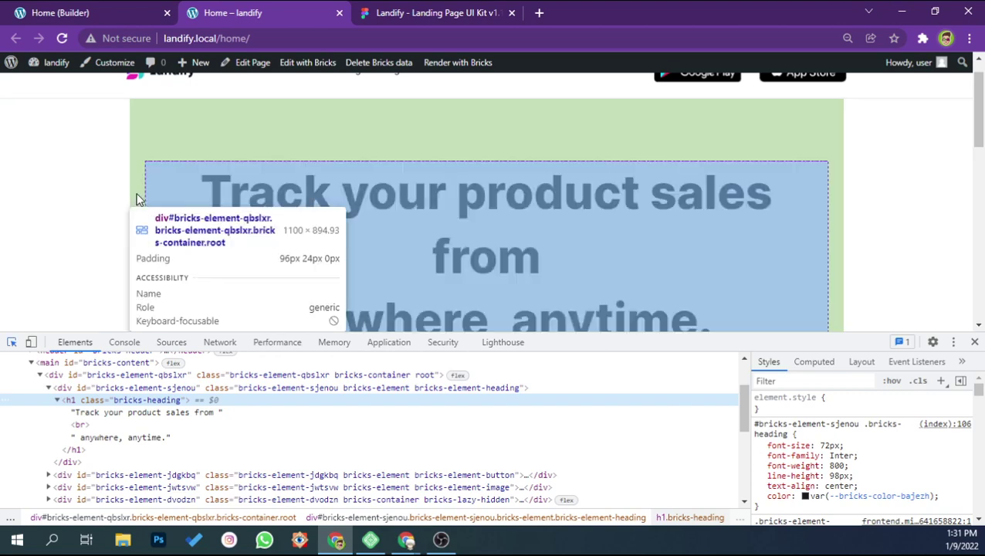
pyautogui.click(132, 200)
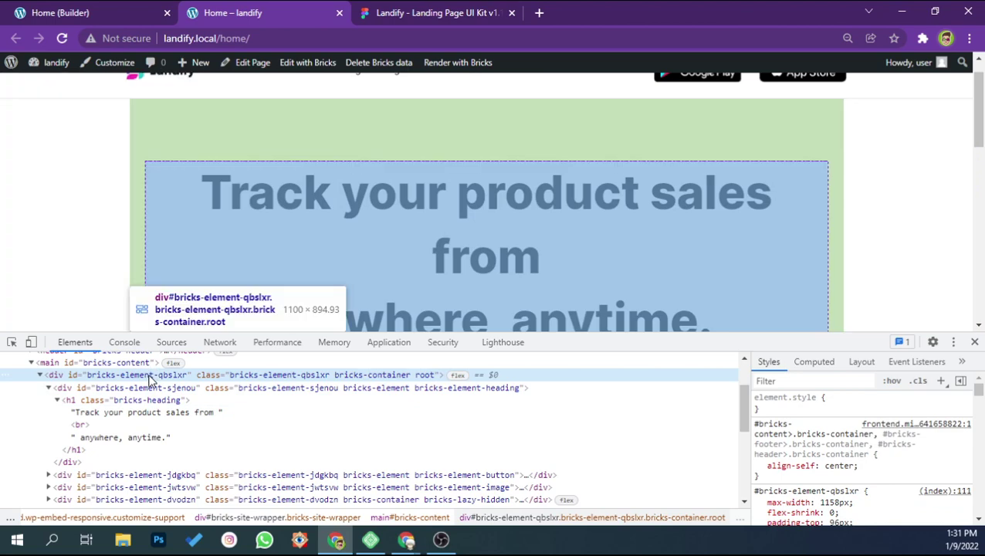
pyautogui.scroll(-2, 845, 450)
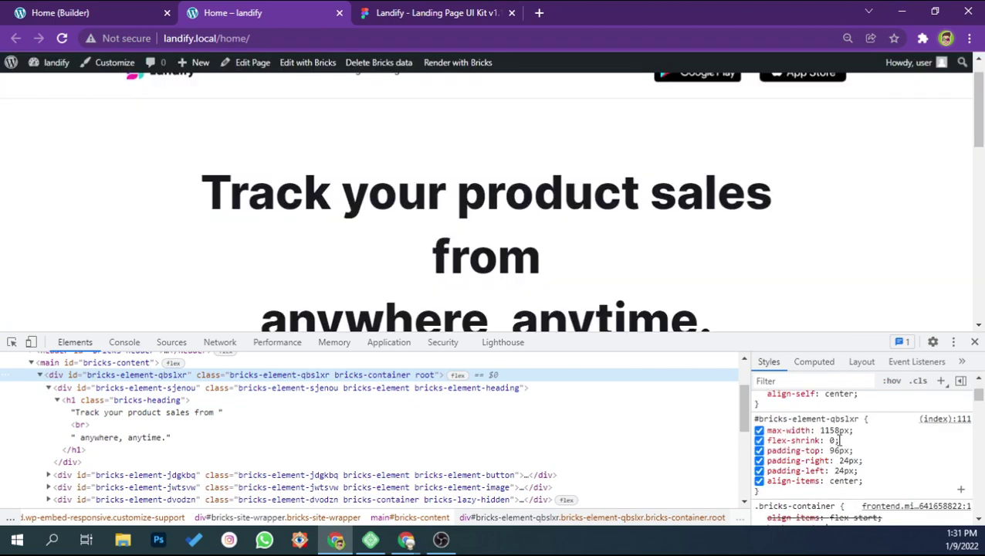
# Select the hero heading-and-button block in Figma, measuring 1110×276
pyautogui.click(433, 13)
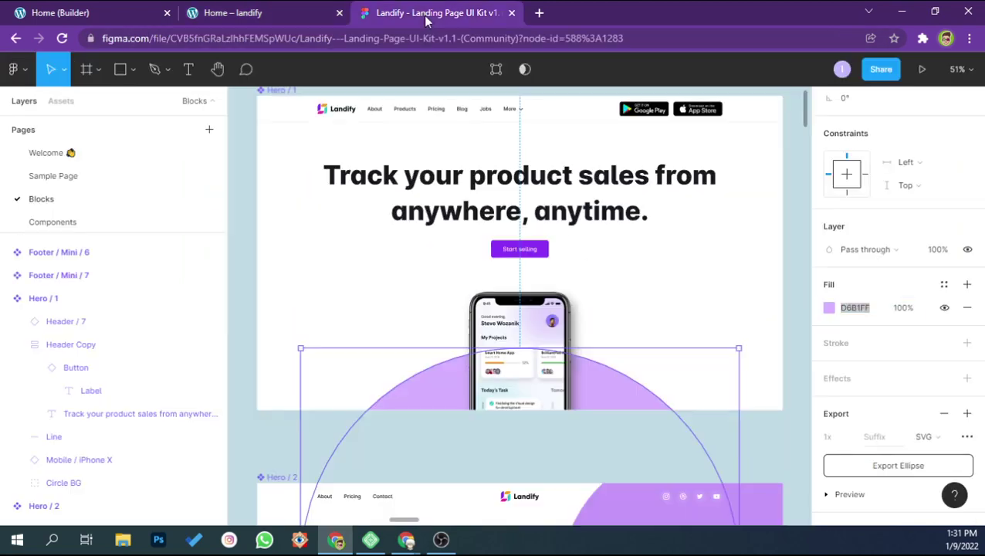
pyautogui.click(553, 235)
pyautogui.scroll(-2, 932, 432)
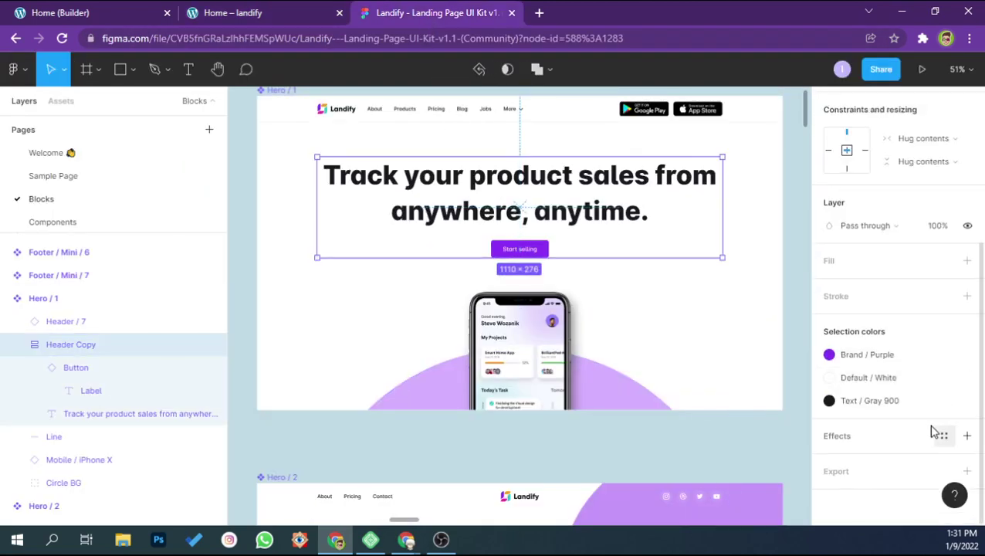
pyautogui.scroll(1, 699, 301)
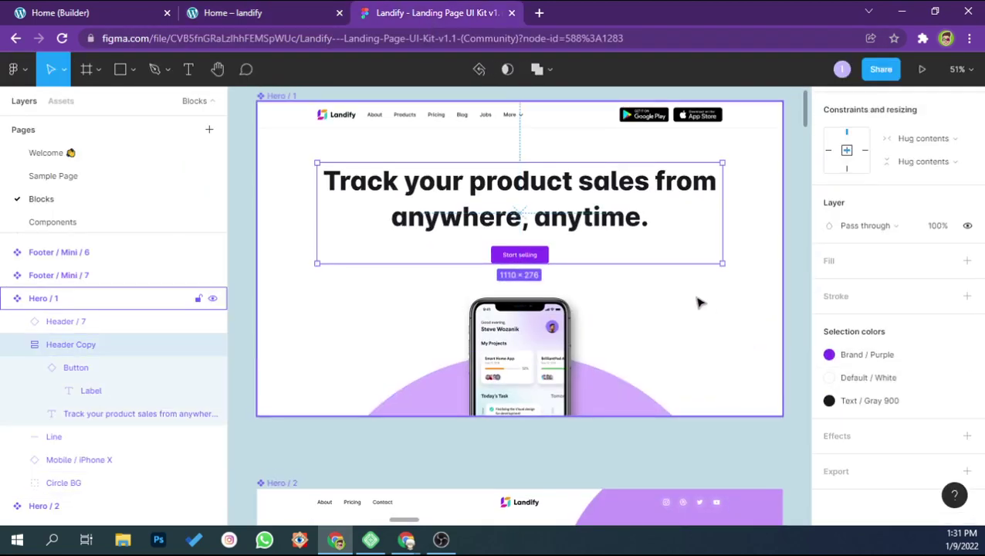
# Inspect the live h1 with the DevTools picker, then open the Heading's Style tab in Bricks
pyautogui.click(272, 9)
pyautogui.hotkey('ctrl', 'shift', 'c')
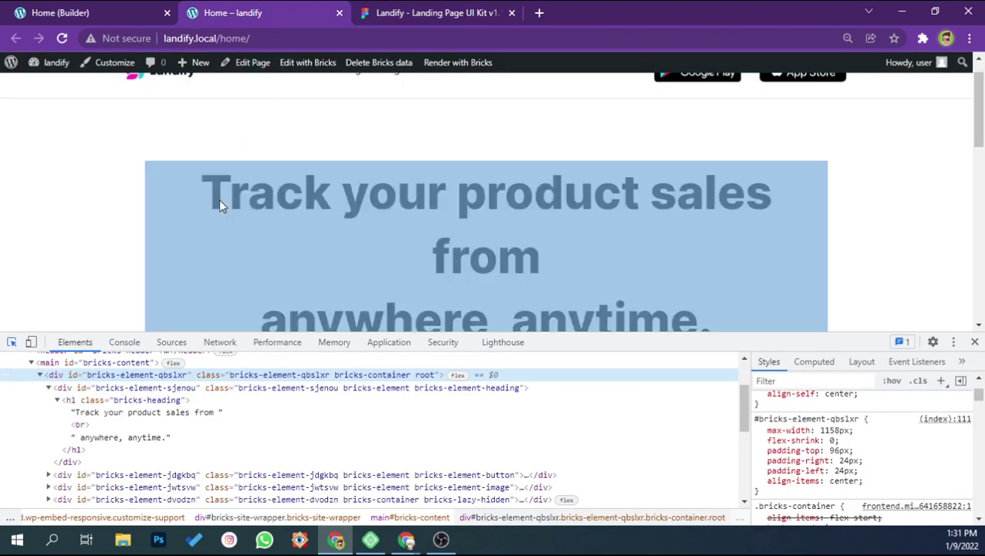
pyautogui.click(219, 199)
pyautogui.click(58, 10)
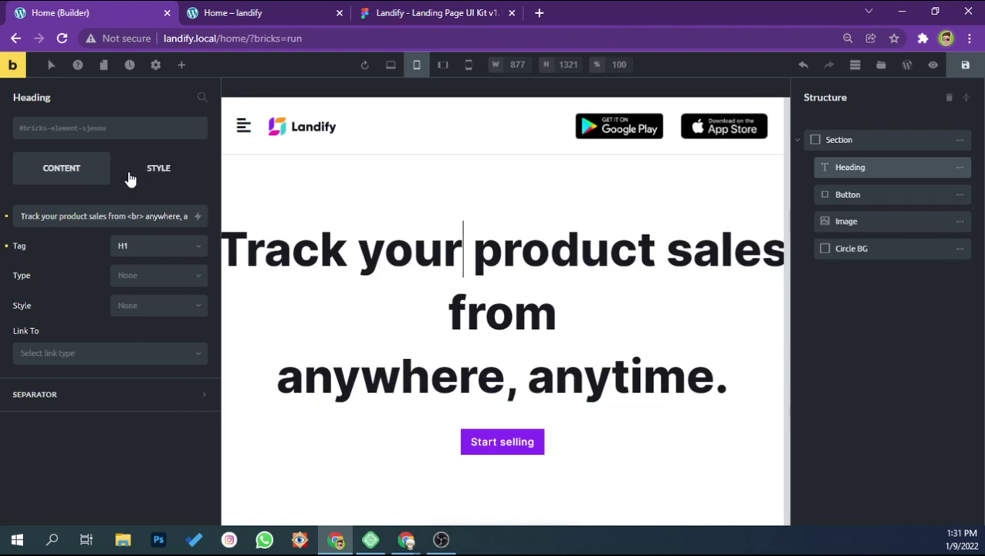
pyautogui.click(158, 170)
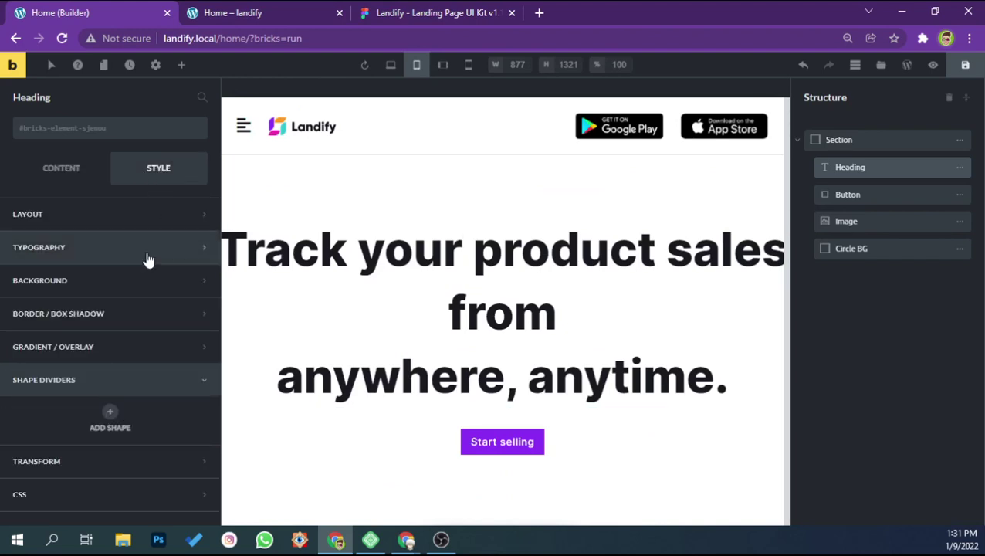
pyautogui.scroll(-1, 135, 235)
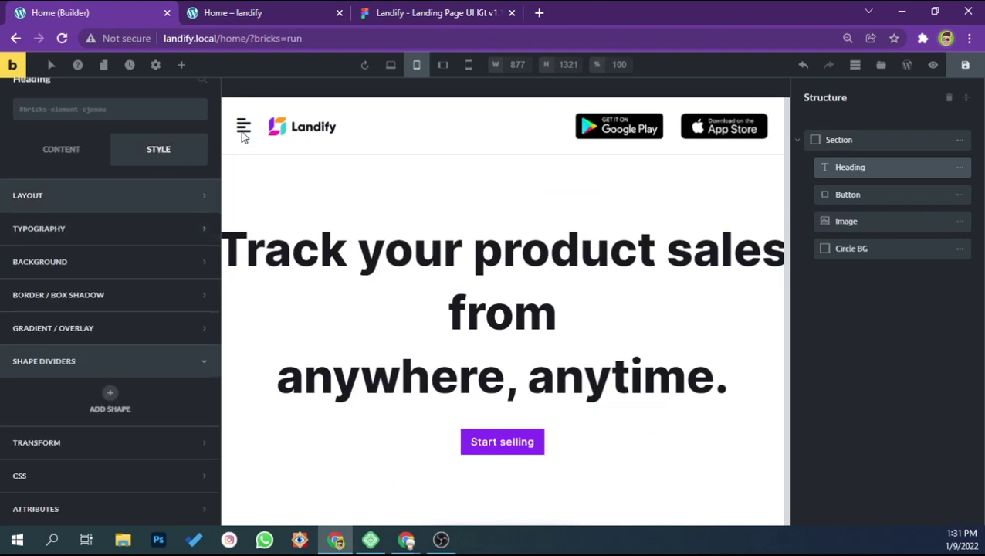
# Switch between Bricks and Figma to compare the heading with the design
pyautogui.click(390, 13)
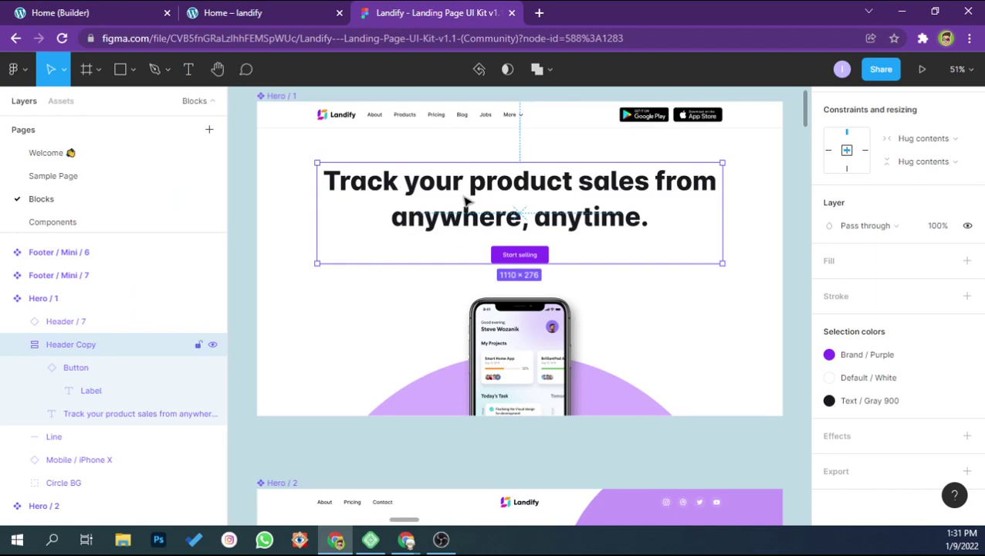
pyautogui.click(145, 9)
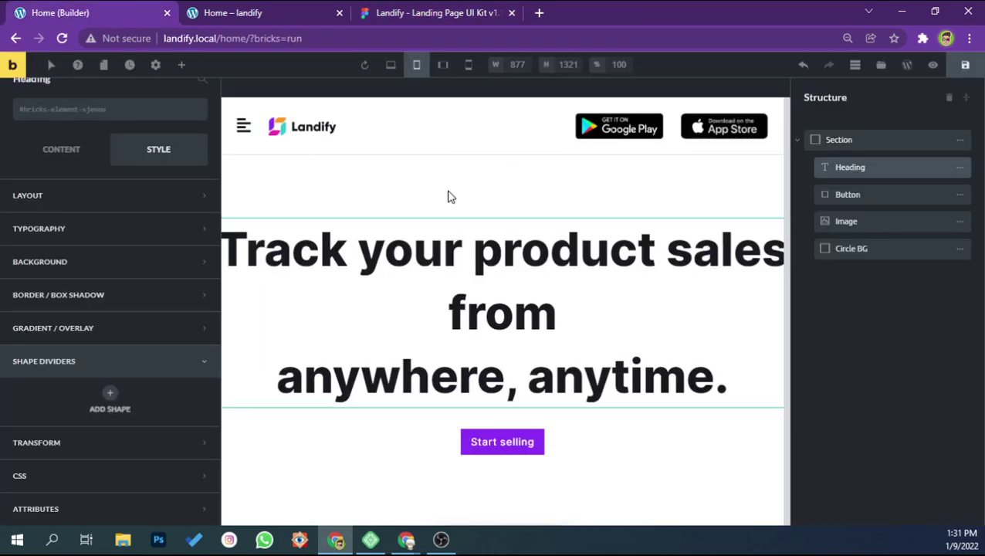
pyautogui.click(381, 9)
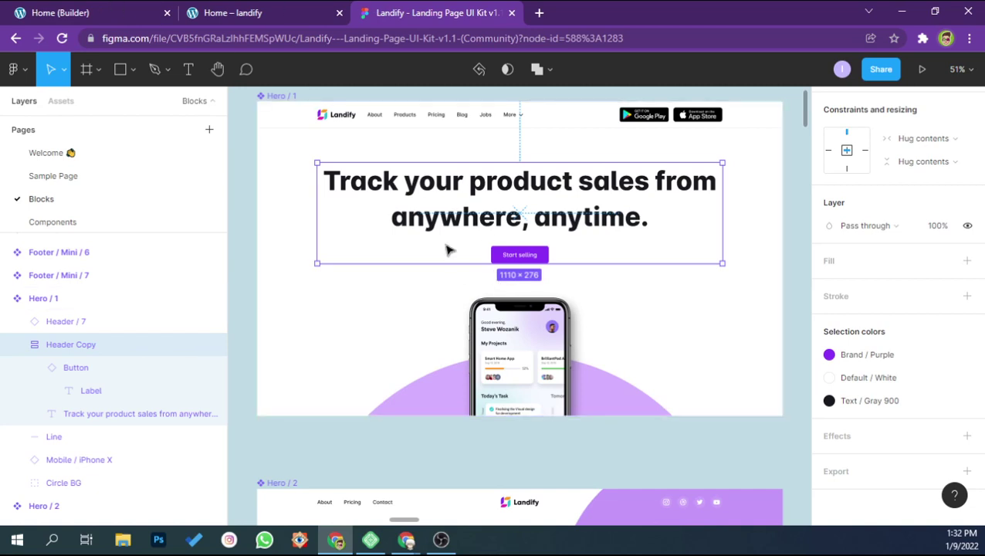
# Read the Figma heading specs: 1110×196, Inter 800, 72px, 98px line height, centred, plus CSS
pyautogui.click(487, 221)
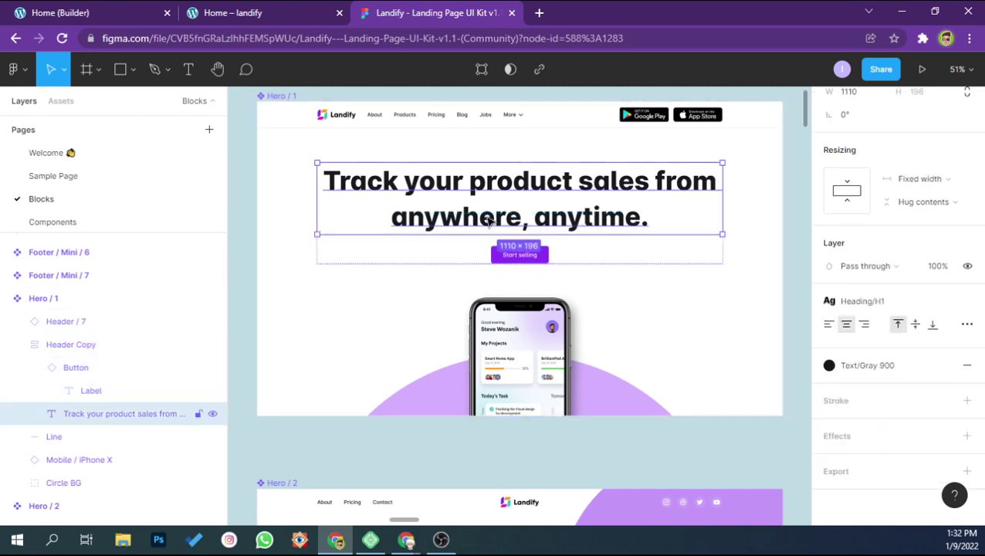
pyautogui.scroll(2, 916, 165)
pyautogui.click(923, 102)
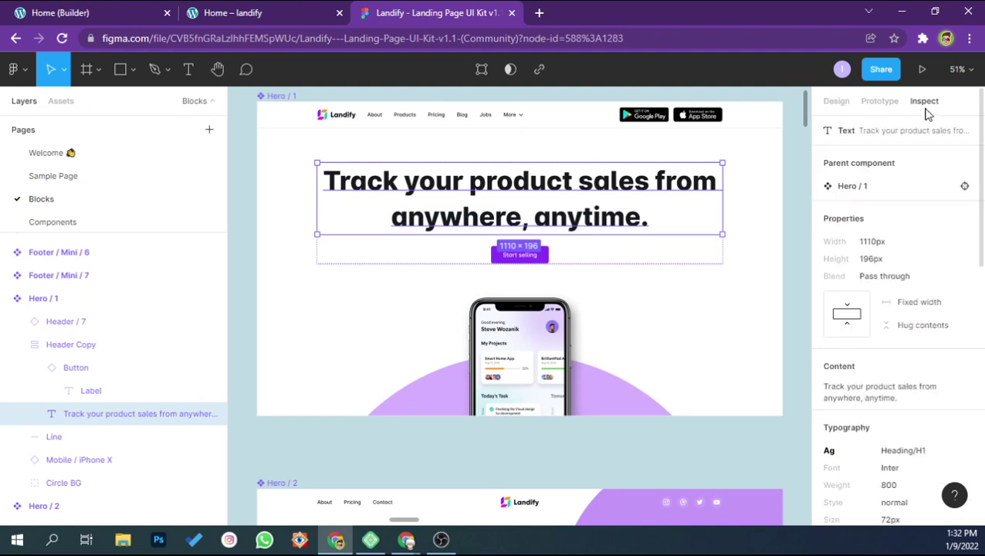
pyautogui.scroll(-3, 888, 320)
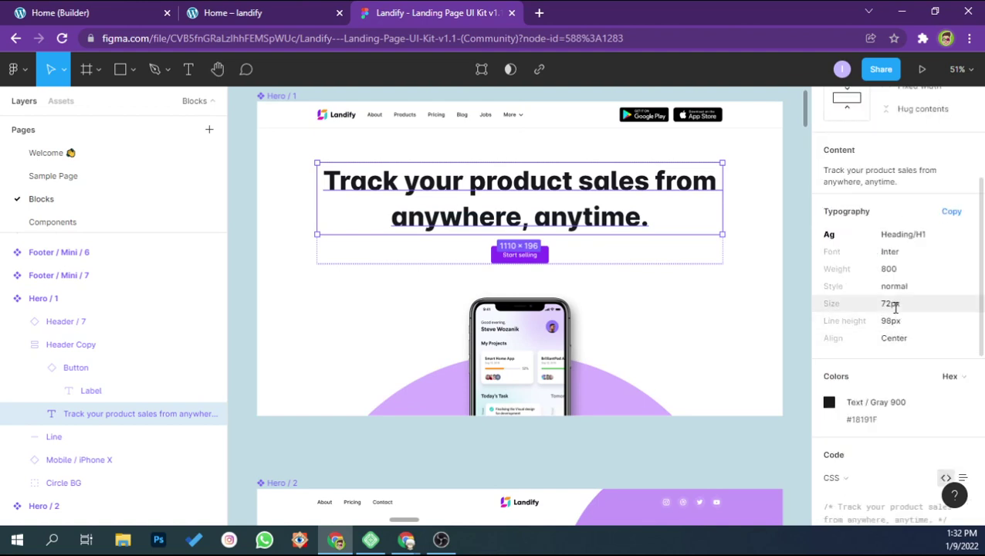
pyautogui.scroll(-2, 893, 347)
pyautogui.scroll(-3, 892, 395)
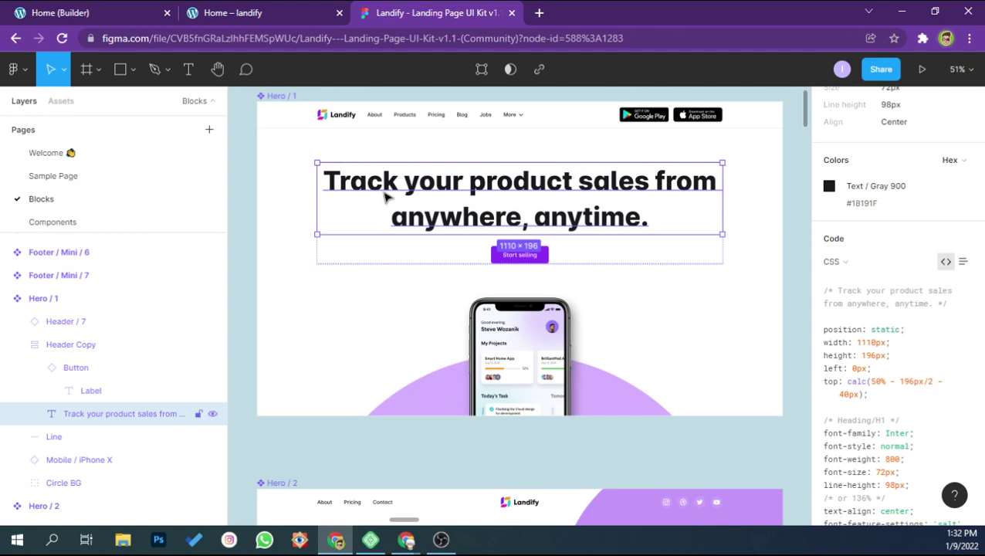
# Show the desktop breakpoint and the Heading's Typography: Inter 800, 72px size, 98 line height
pyautogui.click(237, 15)
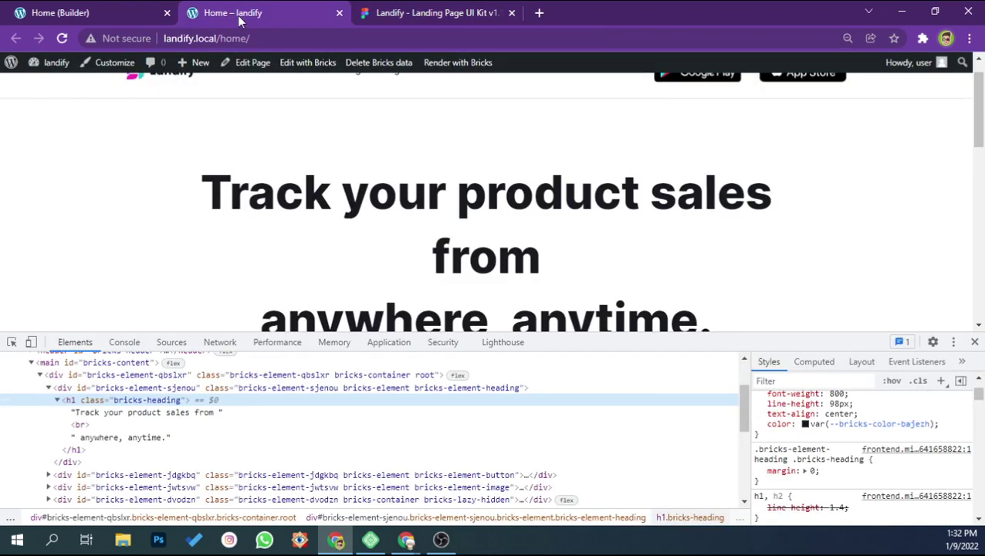
pyautogui.click(160, 413)
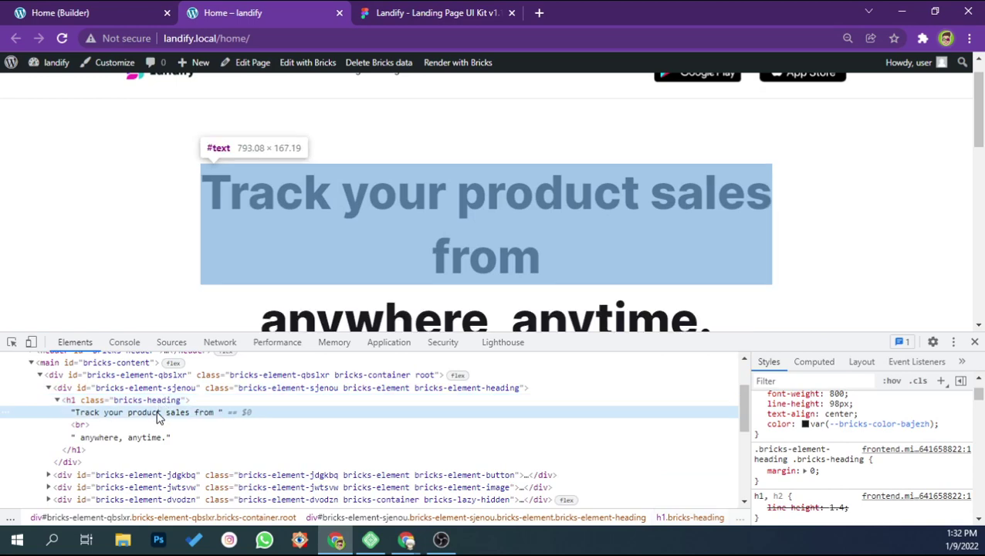
pyautogui.click(125, 11)
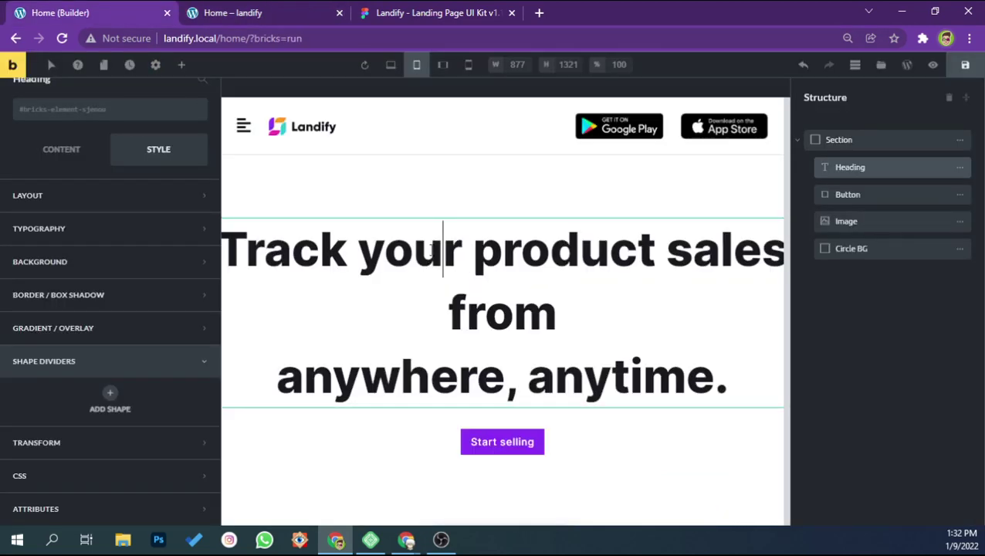
pyautogui.scroll(1, 110, 266)
pyautogui.scroll(-1, 110, 287)
pyautogui.scroll(1, 133, 259)
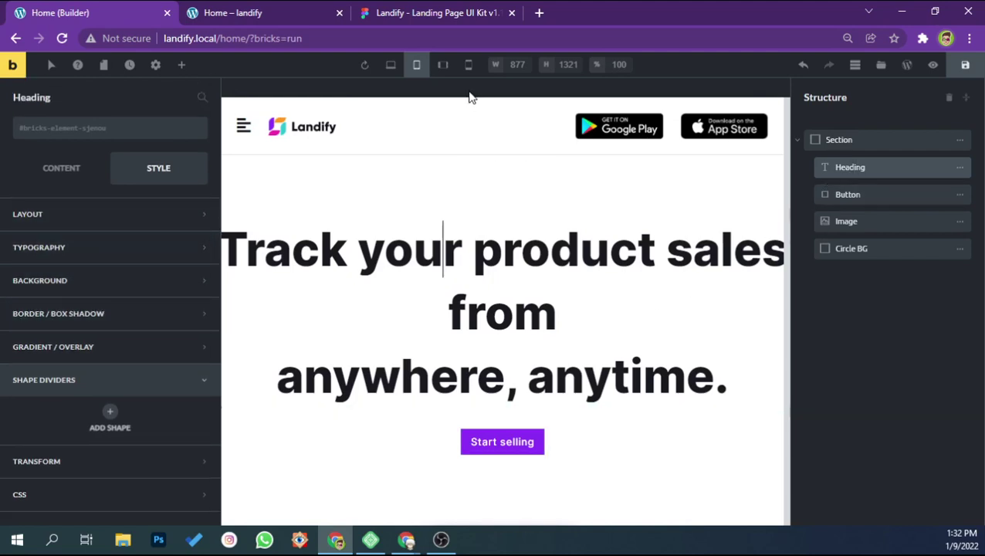
pyautogui.click(391, 64)
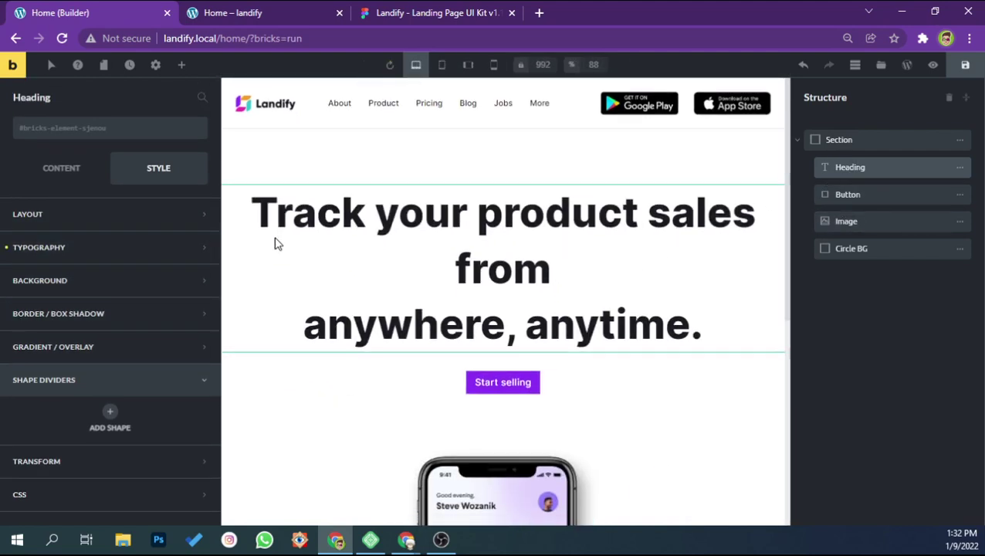
pyautogui.click(130, 253)
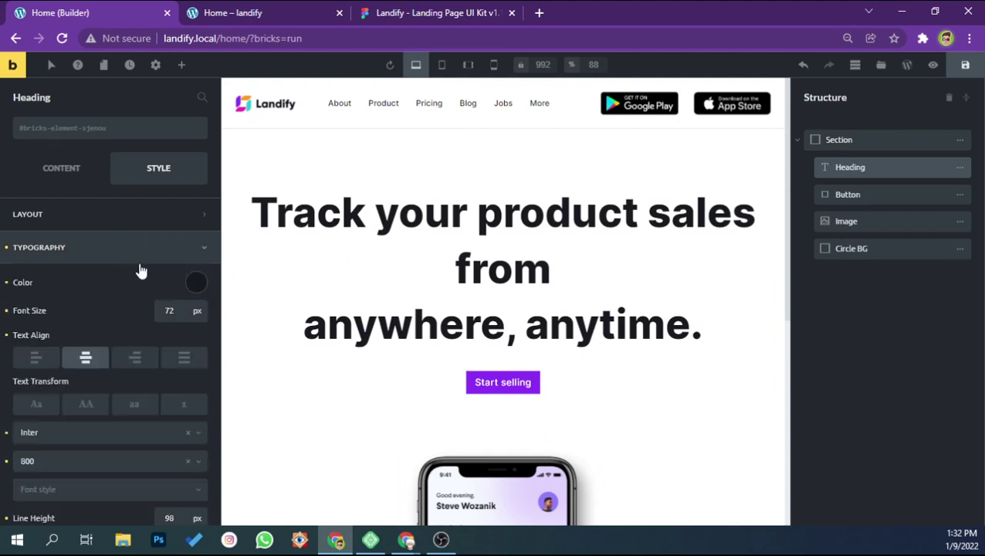
# Set the hero heading font size to 70px, save, and check the reloaded live page
pyautogui.click(178, 317)
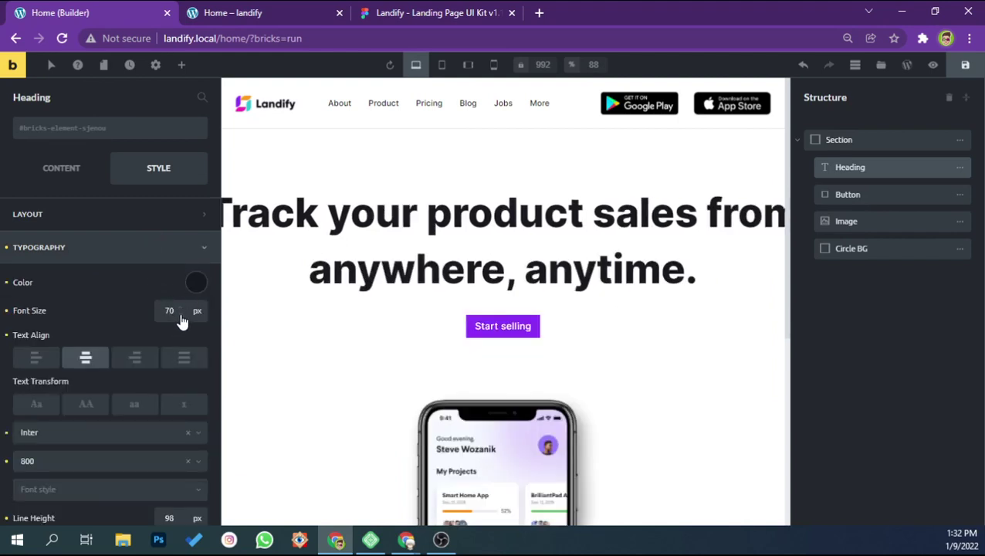
pyautogui.click(964, 65)
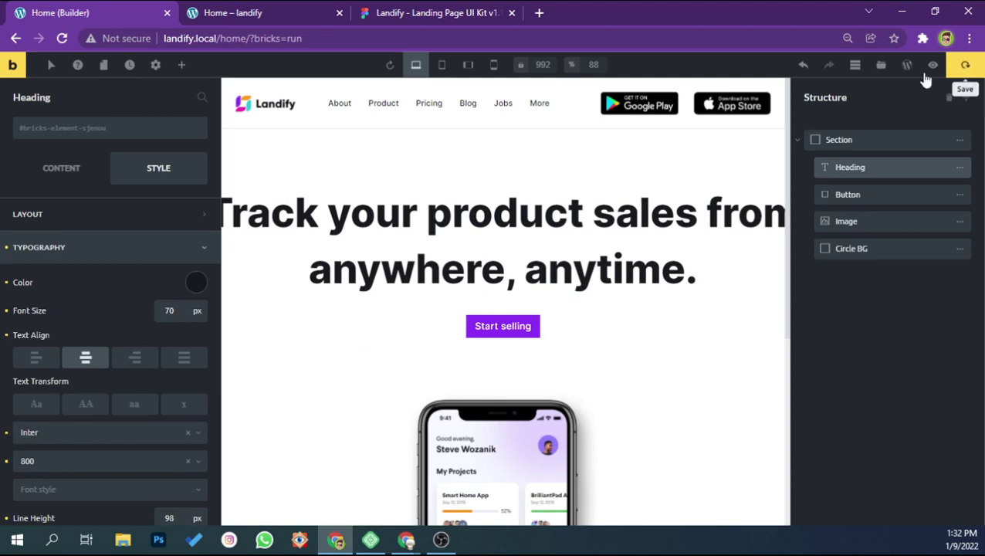
pyautogui.click(283, 12)
pyautogui.press('F5')
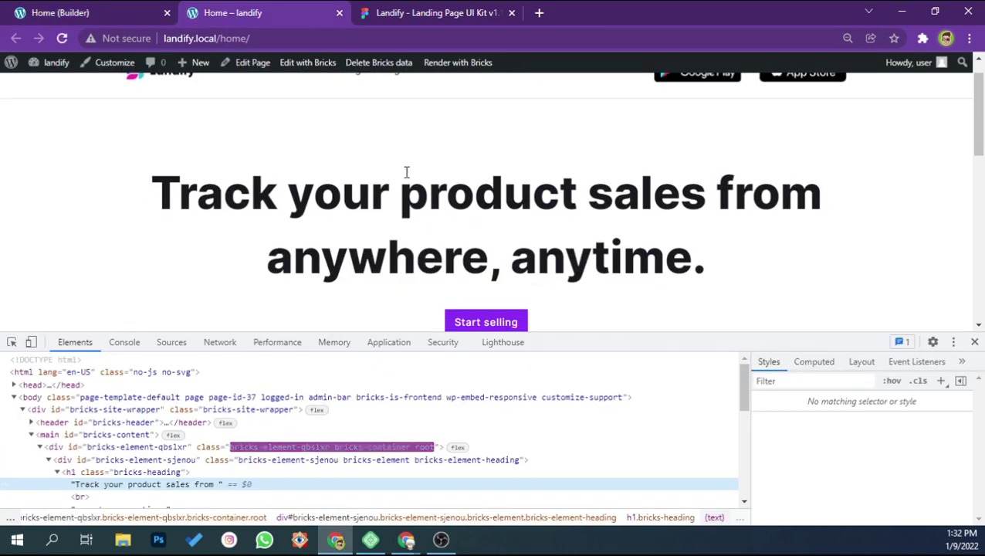
pyautogui.click(417, 15)
pyautogui.click(293, 7)
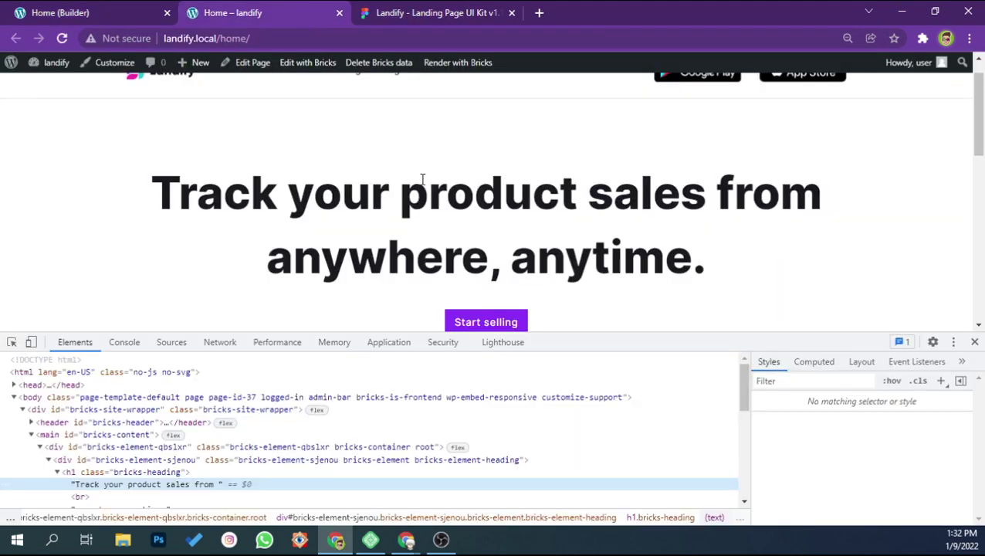
pyautogui.scroll(1, 423, 180)
pyautogui.scroll(-1, 423, 180)
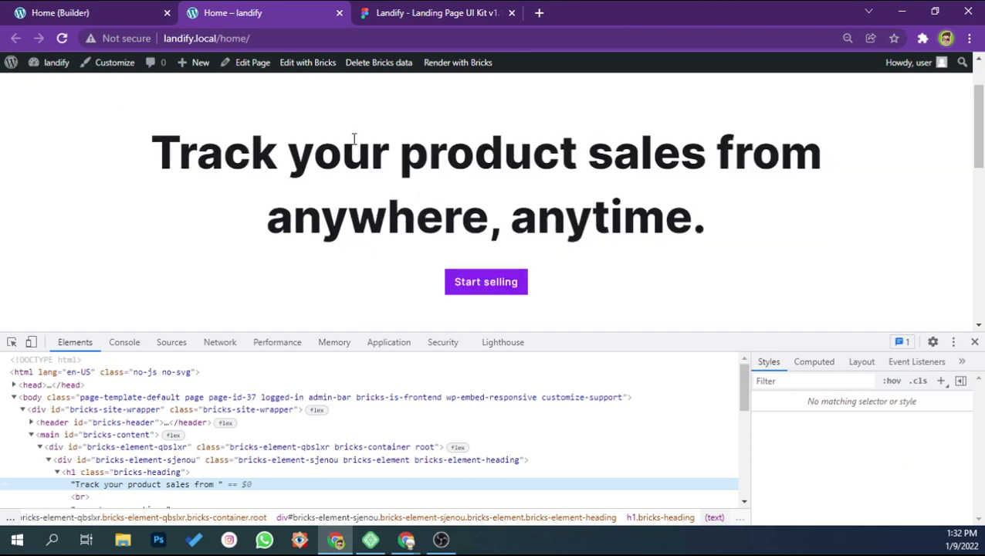
pyautogui.click(173, 8)
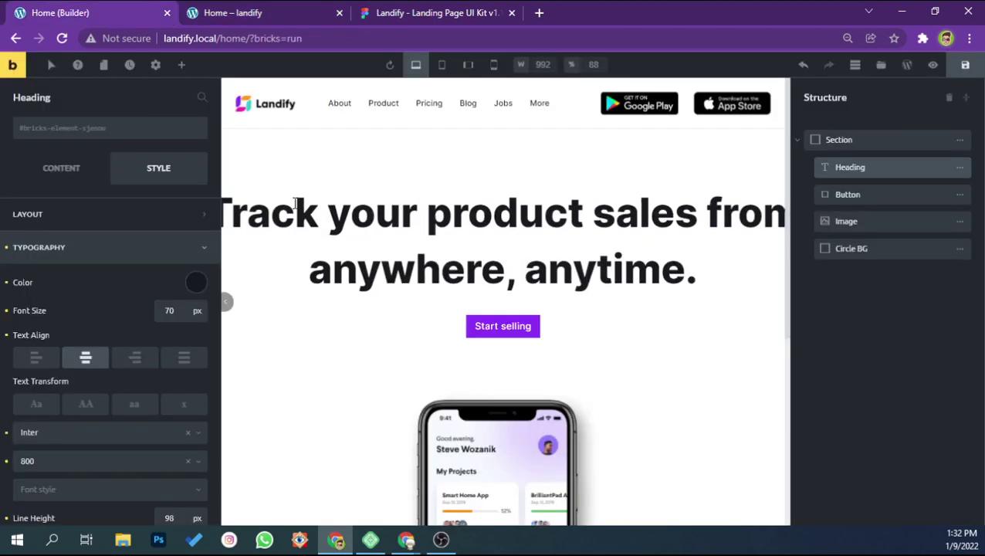
# Compare the heading at tablet portrait and desktop breakpoints, then save again
pyautogui.click(442, 67)
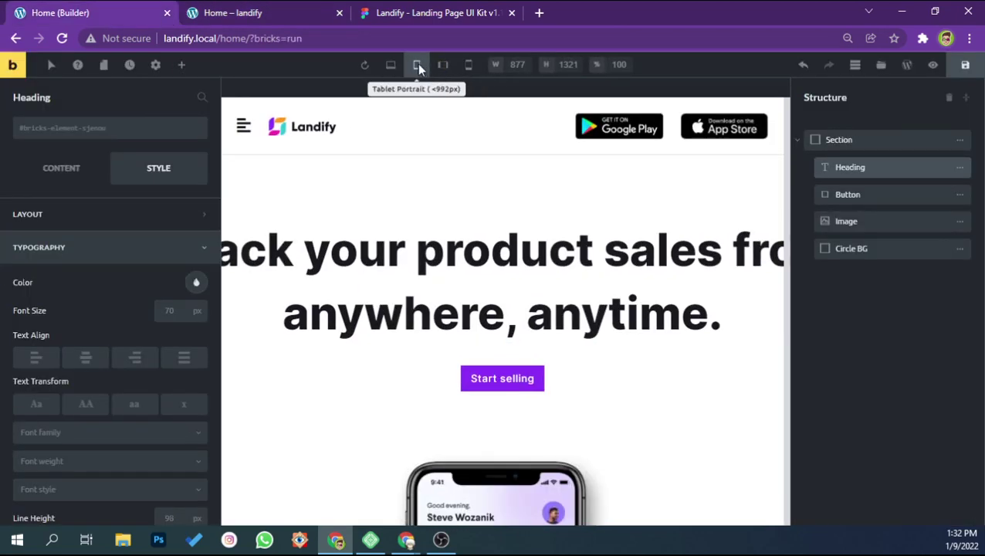
pyautogui.click(394, 68)
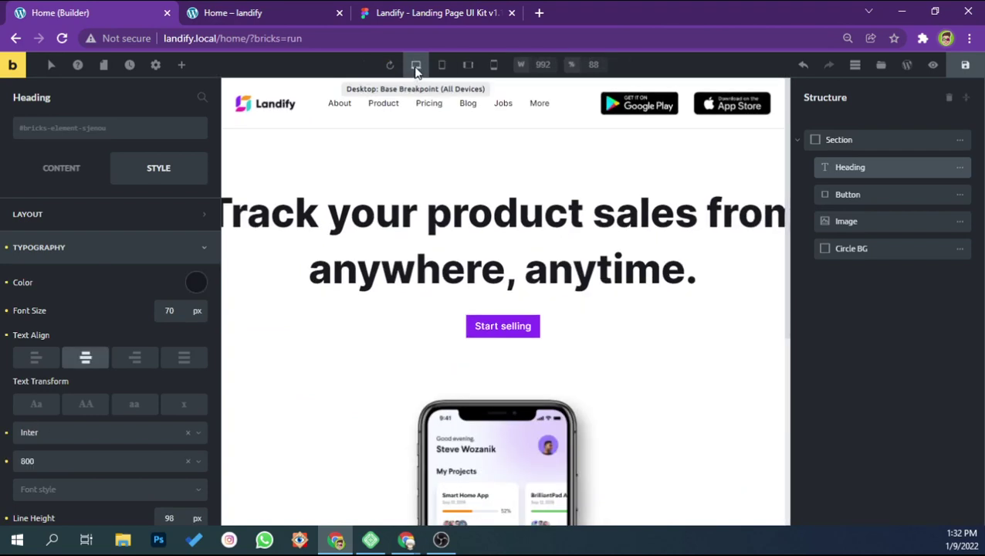
pyautogui.click(439, 68)
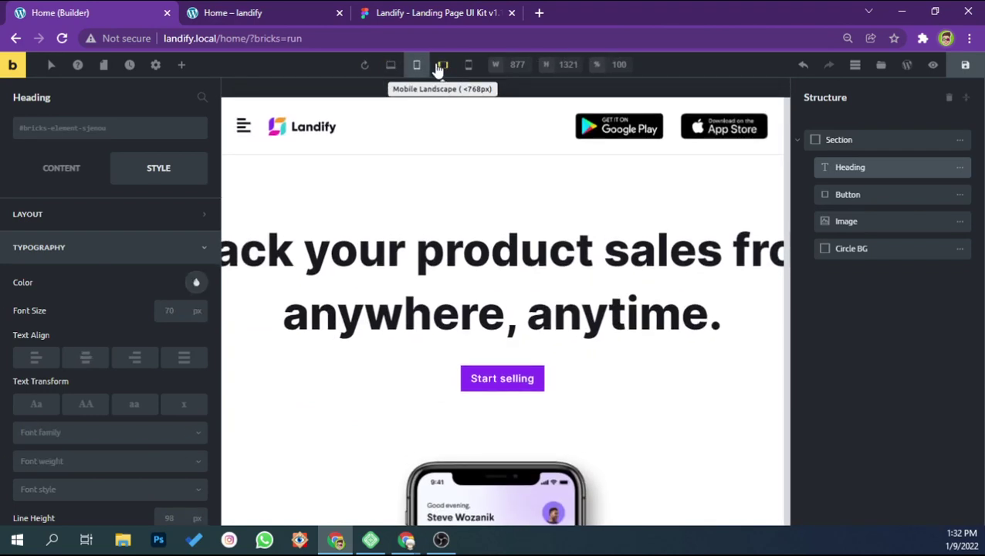
pyautogui.click(965, 65)
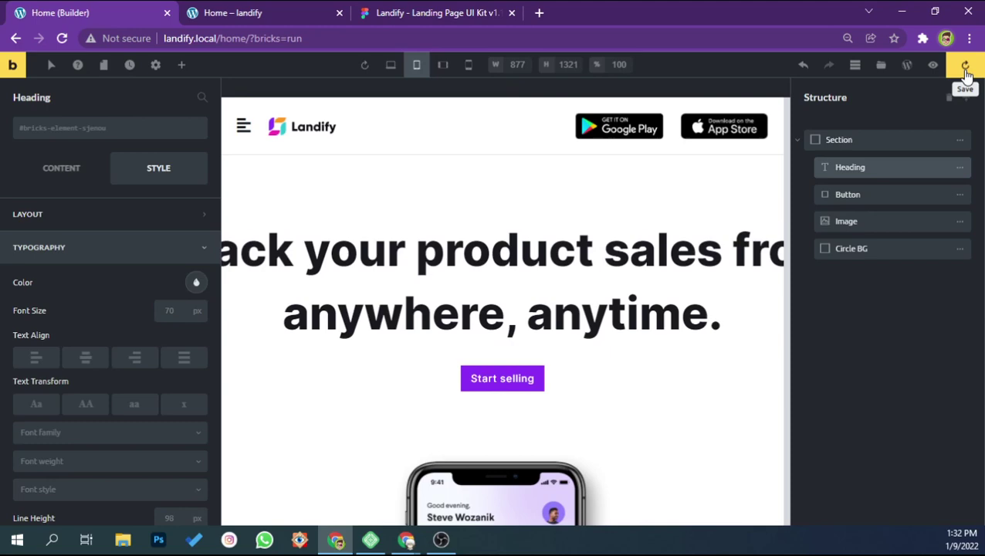
# Reload the live page and test it at 320, 1440 and 1024px device widths
pyautogui.click(209, 9)
pyautogui.hotkey('ctrl', 'r')
pyautogui.click(31, 342)
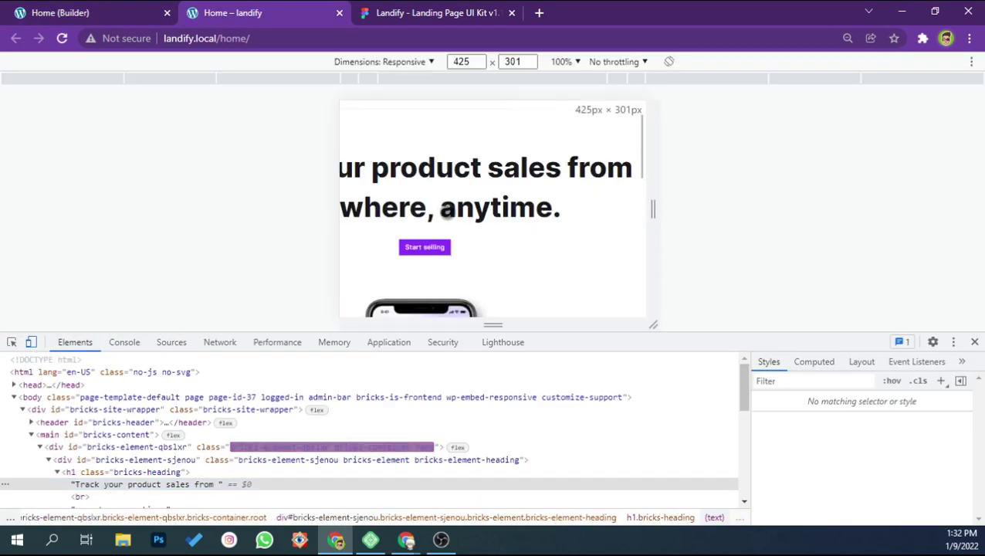
pyautogui.click(552, 80)
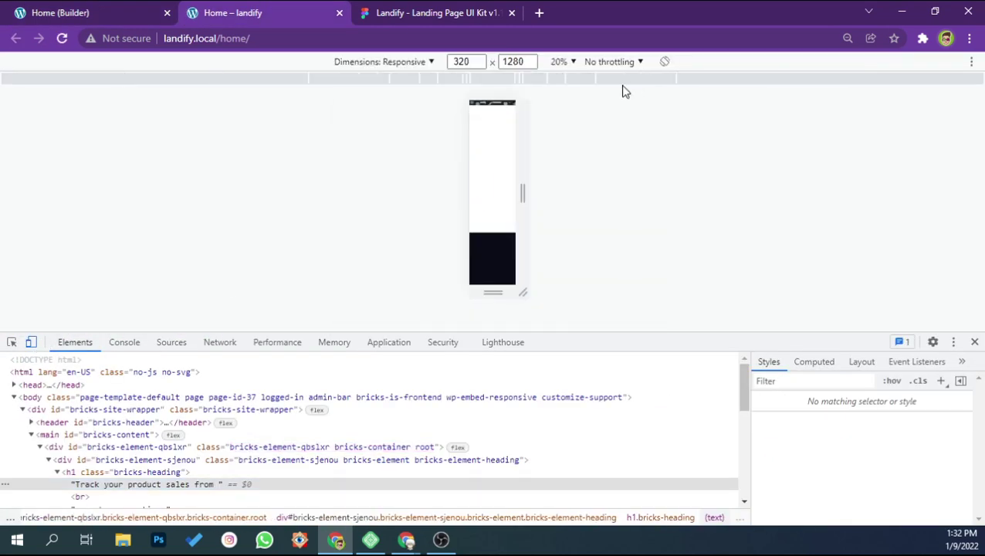
pyautogui.click(589, 80)
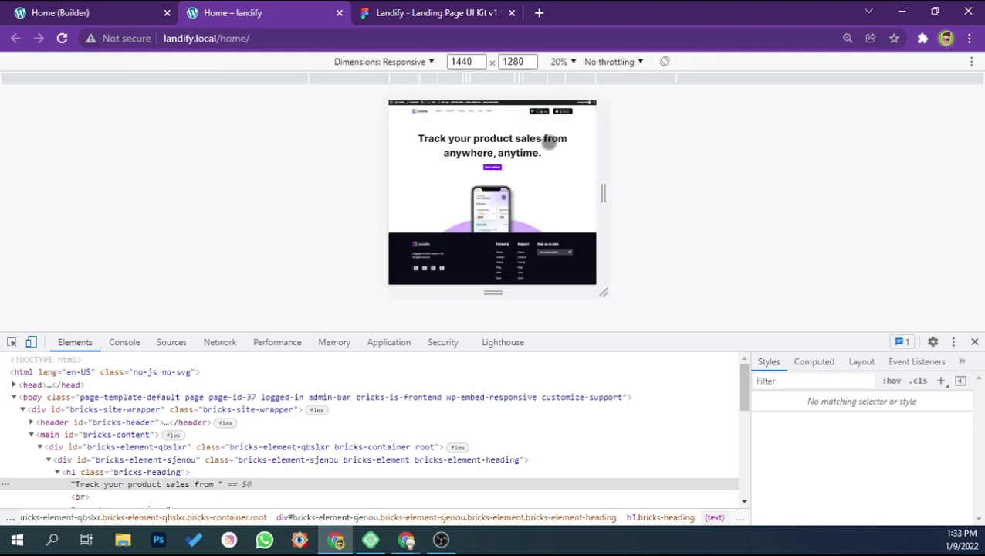
pyautogui.click(557, 80)
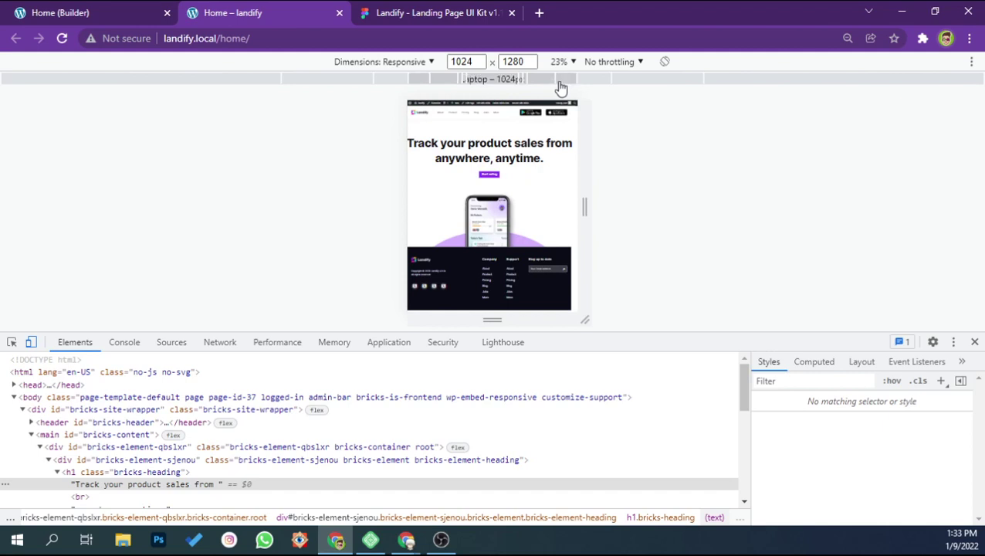
pyautogui.click(146, 9)
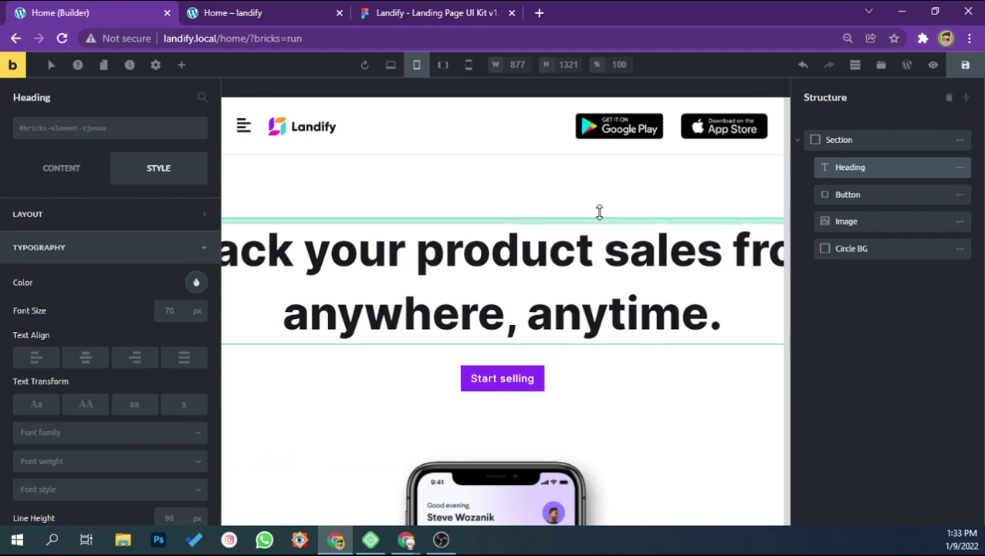
# Select the hero Section in Bricks and review its layout settings against Figma
pyautogui.click(839, 140)
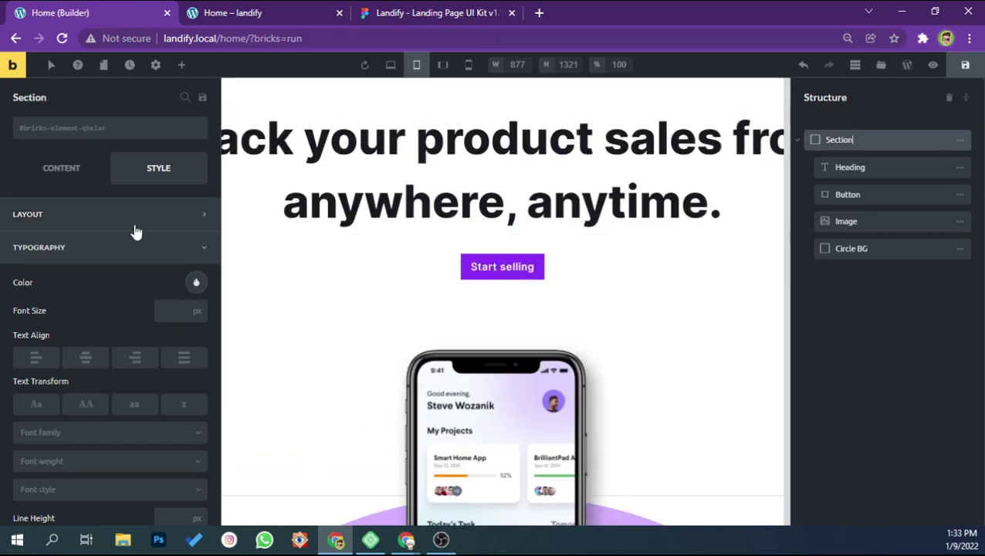
pyautogui.click(131, 225)
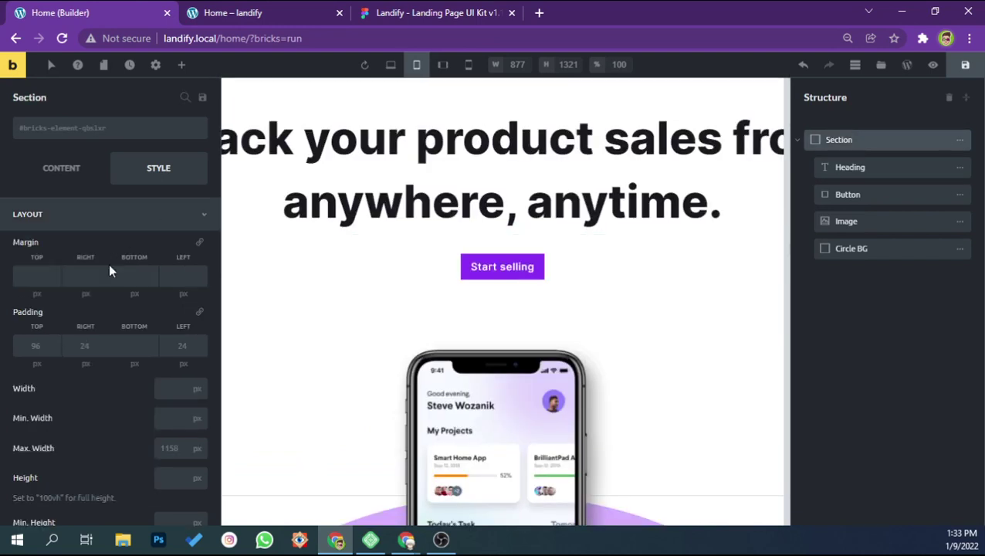
pyautogui.scroll(-1, 131, 328)
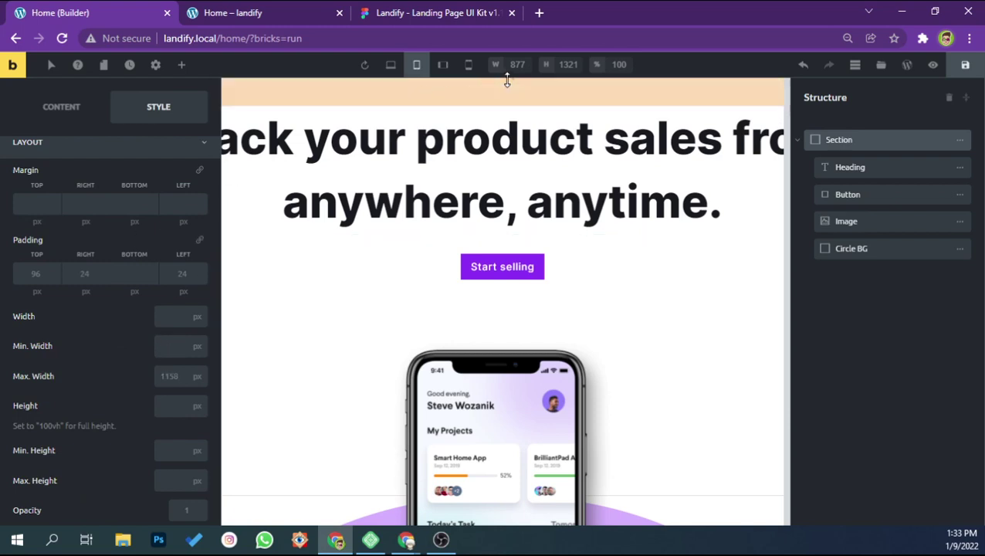
pyautogui.click(429, 12)
pyautogui.click(301, 12)
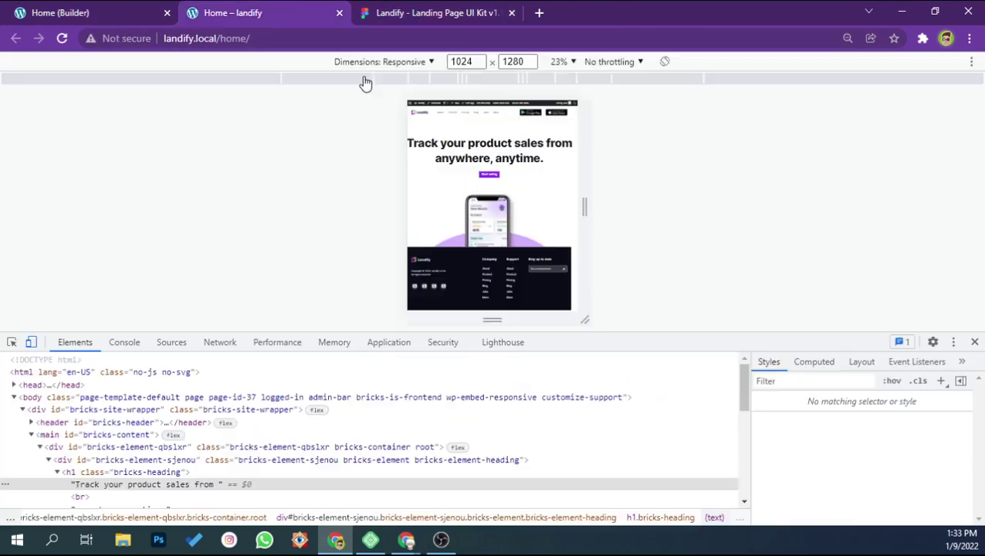
# Inspect styles of the live hero h1, header inner and outer containers, and mobile menu section
pyautogui.click(436, 151)
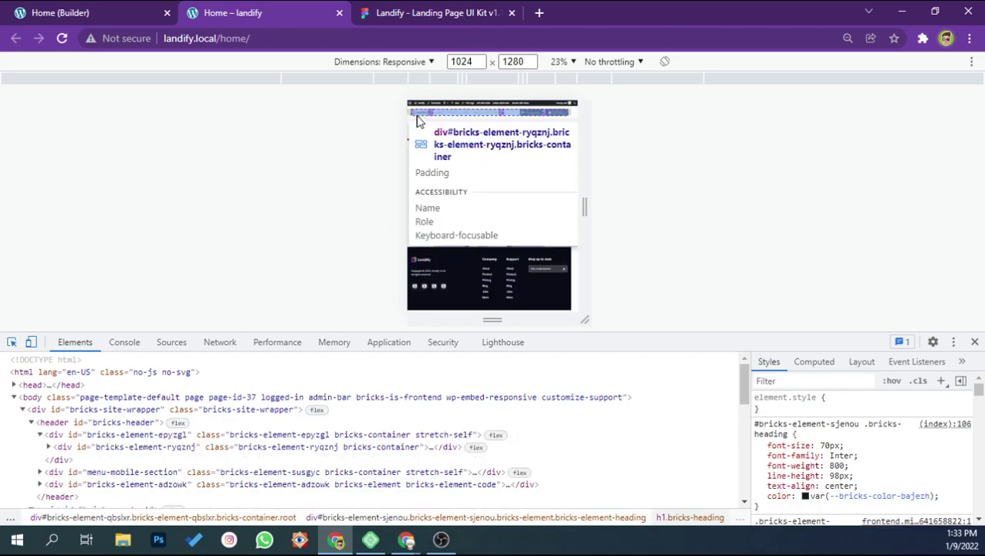
pyautogui.click(418, 118)
pyautogui.click(153, 436)
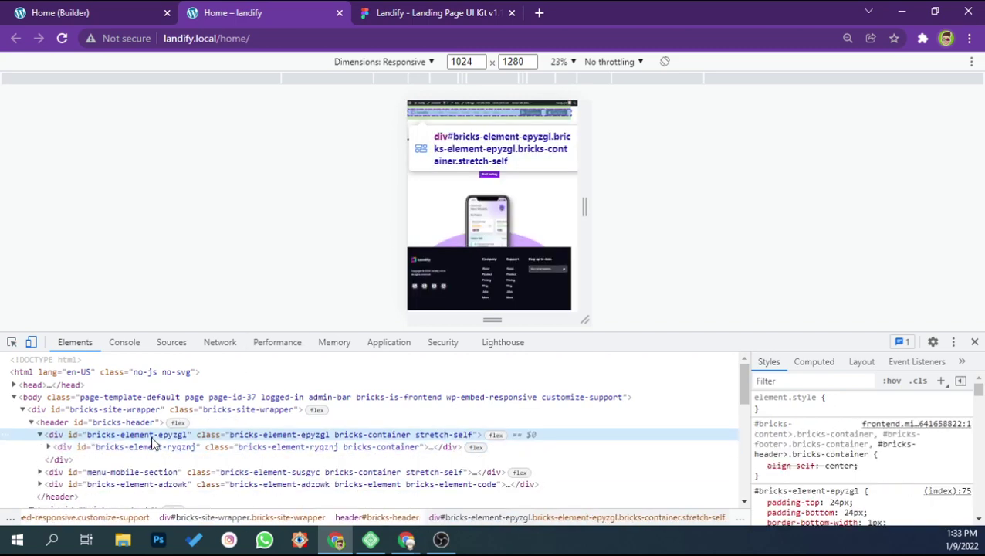
pyautogui.click(153, 448)
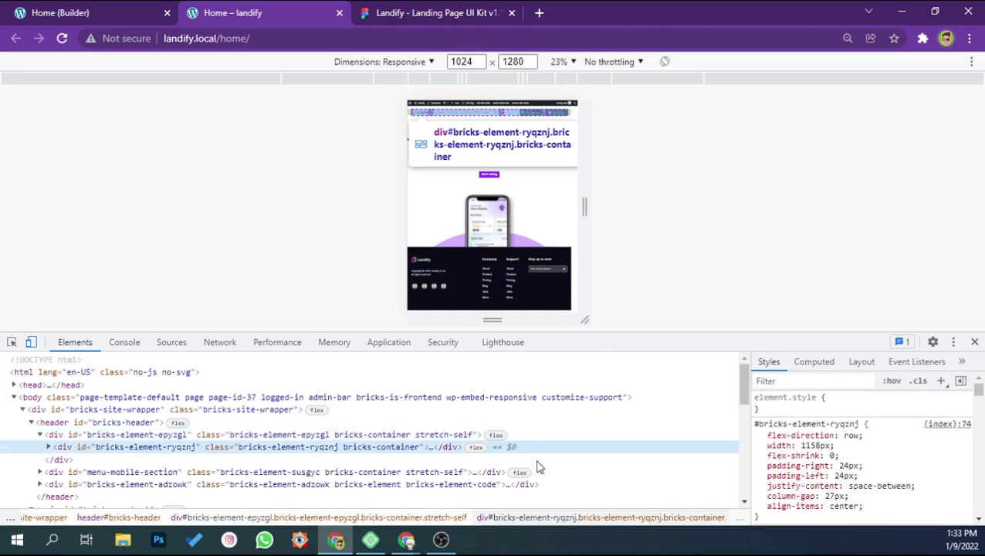
pyautogui.moveTo(776, 463)
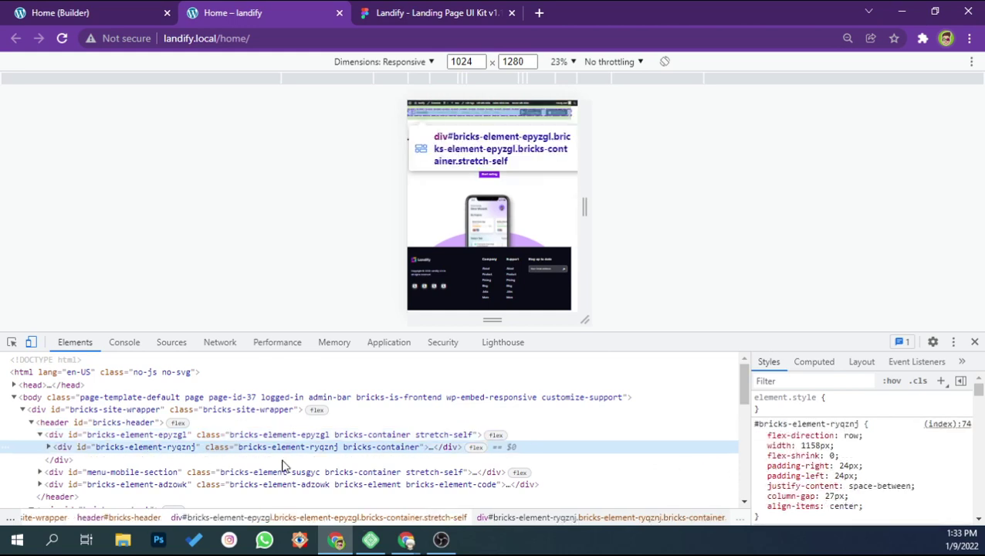
pyautogui.click(87, 473)
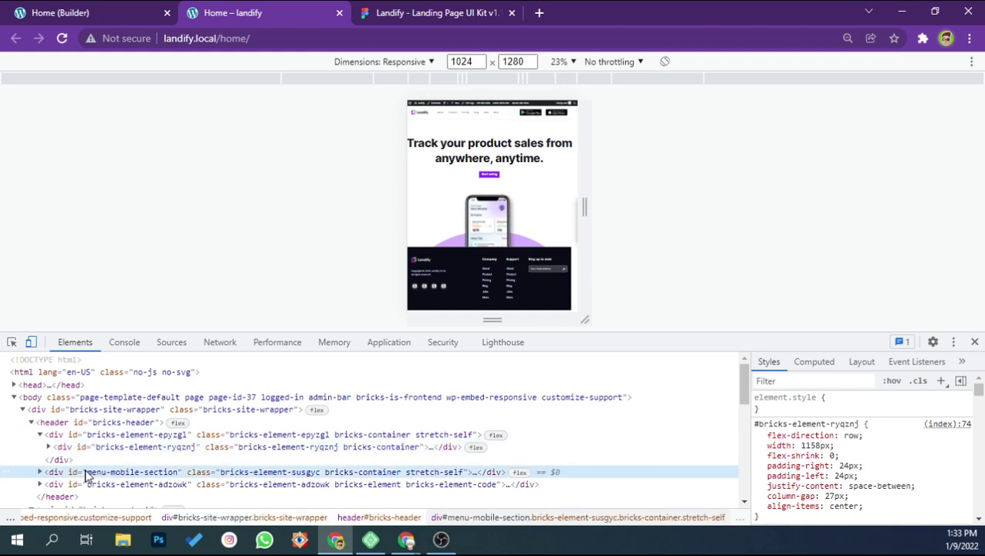
pyautogui.click(66, 435)
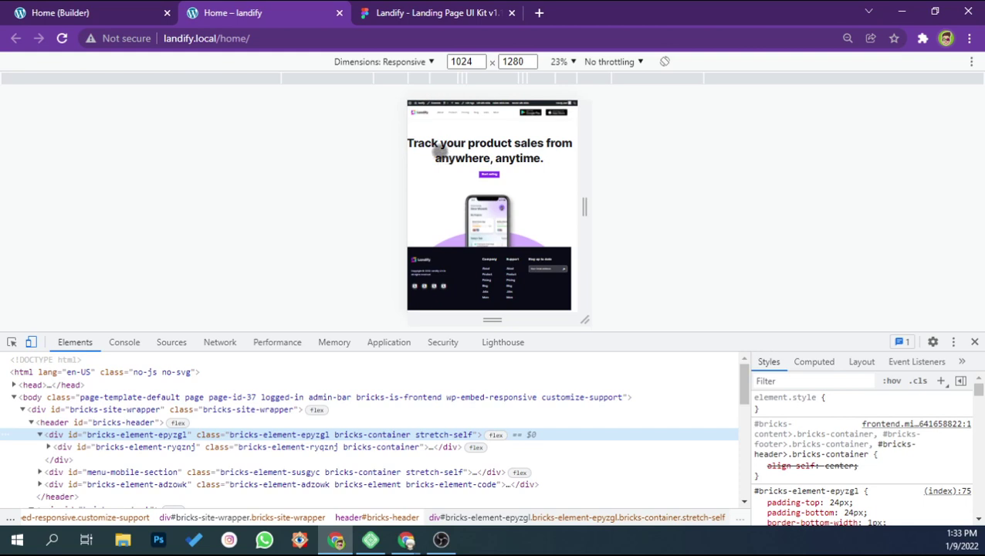
pyautogui.click(127, 7)
# Add a new outer Container, move the hero Section inside it, and rename it Section
pyautogui.click(183, 67)
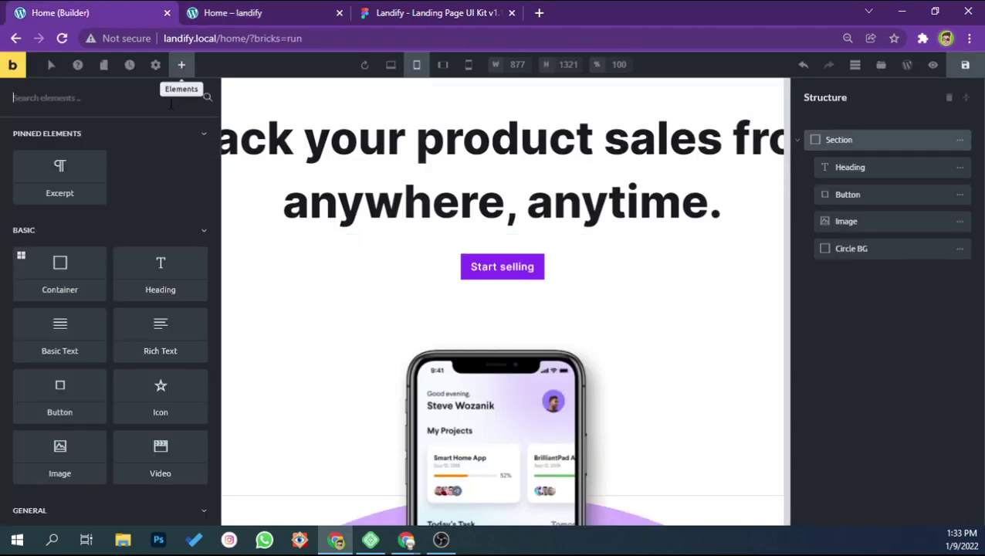
pyautogui.moveTo(73, 259); pyautogui.dragTo(822, 243)
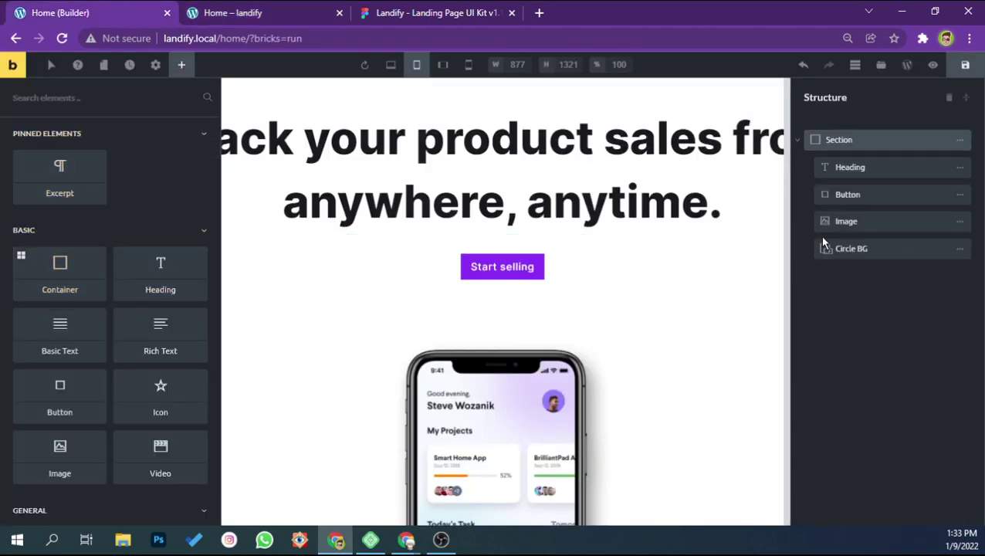
pyautogui.moveTo(816, 167)
pyautogui.mouseDown()
pyautogui.moveTo(875, 172)
pyautogui.moveTo(873, 161)
pyautogui.mouseUp()
pyautogui.click(860, 139)
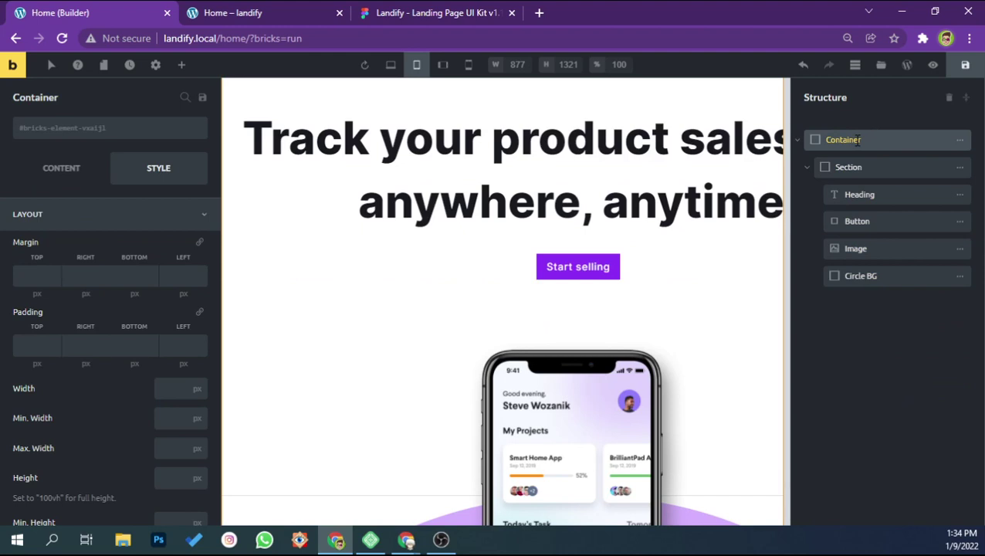
pyautogui.write('Section')
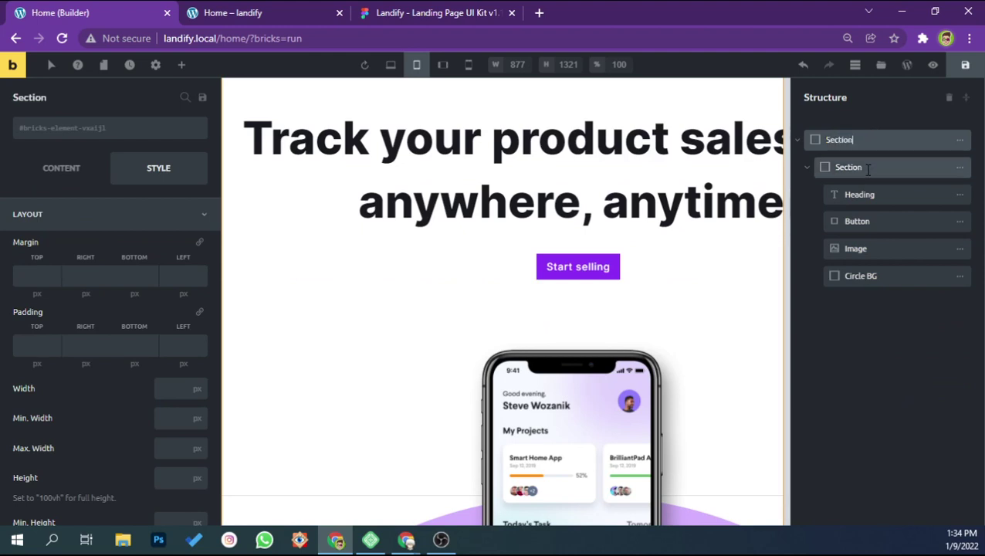
# Set the outer Section's Align Container to Stretch, save, and view the live page
pyautogui.click(82, 178)
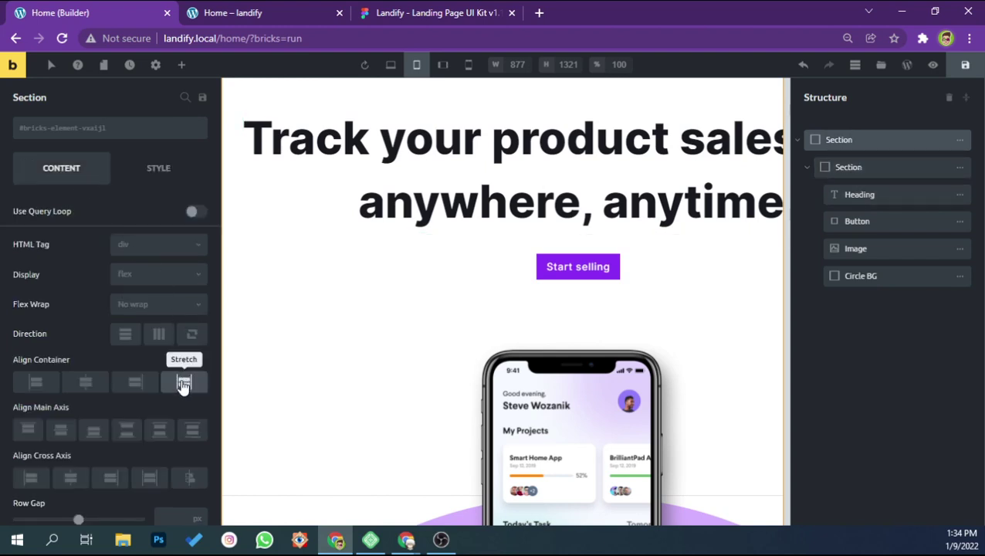
pyautogui.click(184, 384)
pyautogui.click(965, 66)
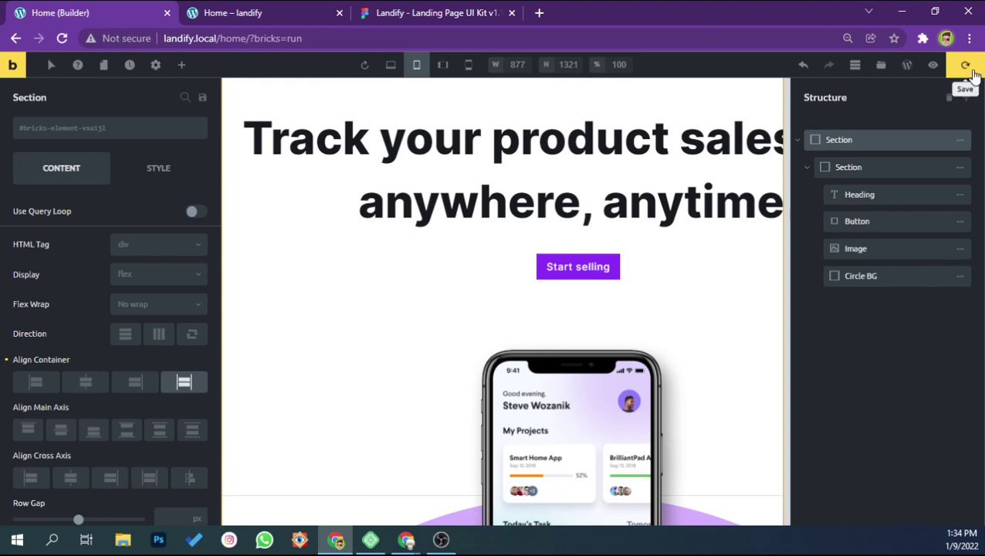
pyautogui.click(231, 12)
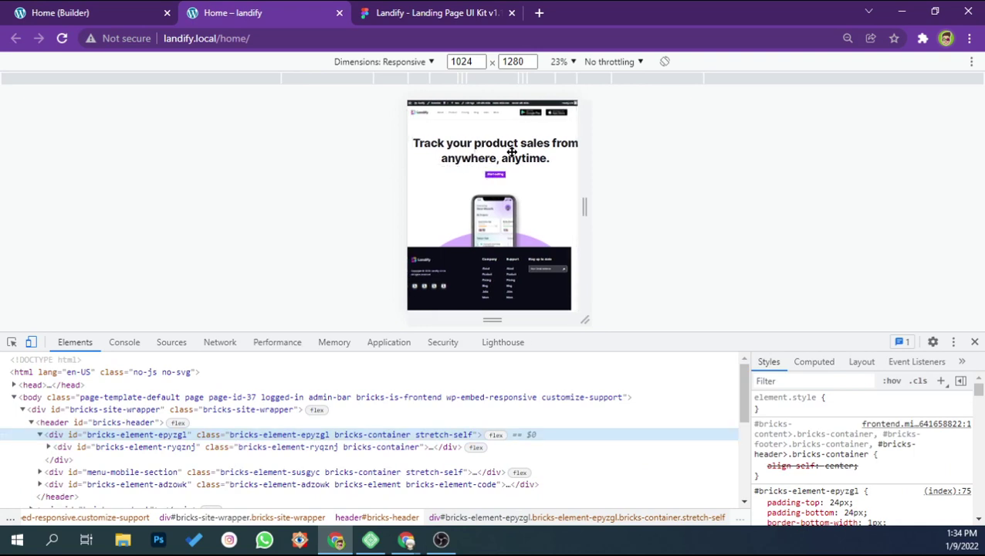
pyautogui.click(508, 145)
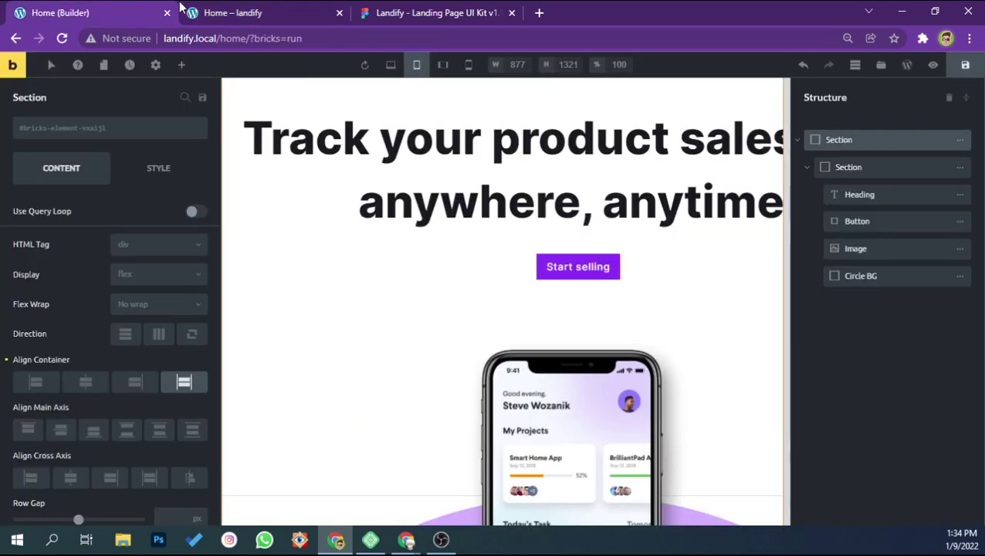
# Select the hero heading's style settings and compare it with the Figma design and live page
pyautogui.click(421, 147)
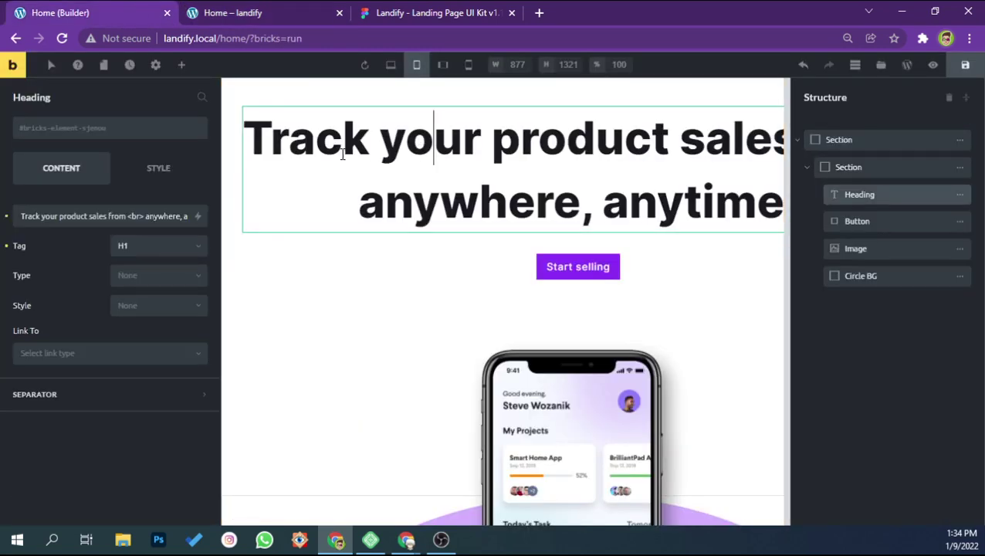
pyautogui.click(168, 165)
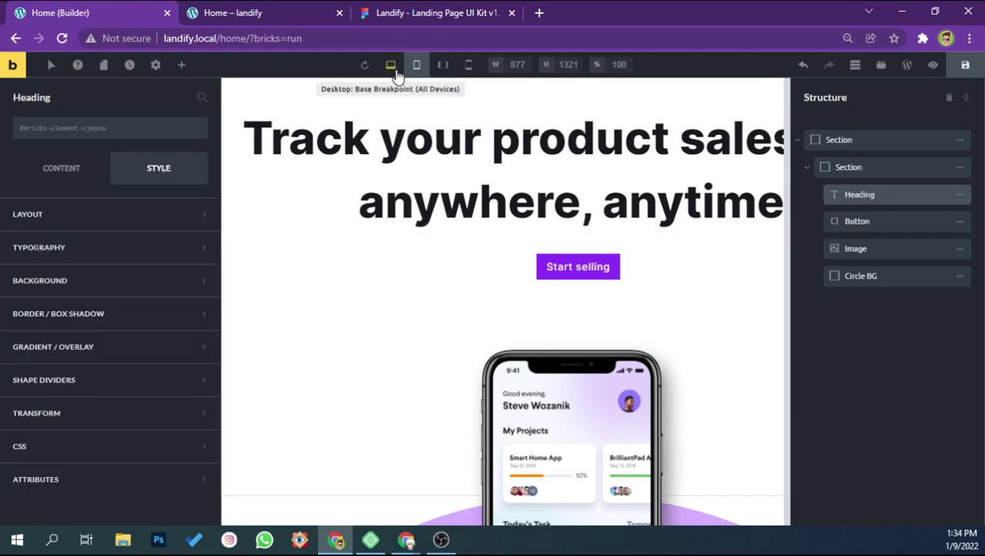
pyautogui.scroll(3, 480, 164)
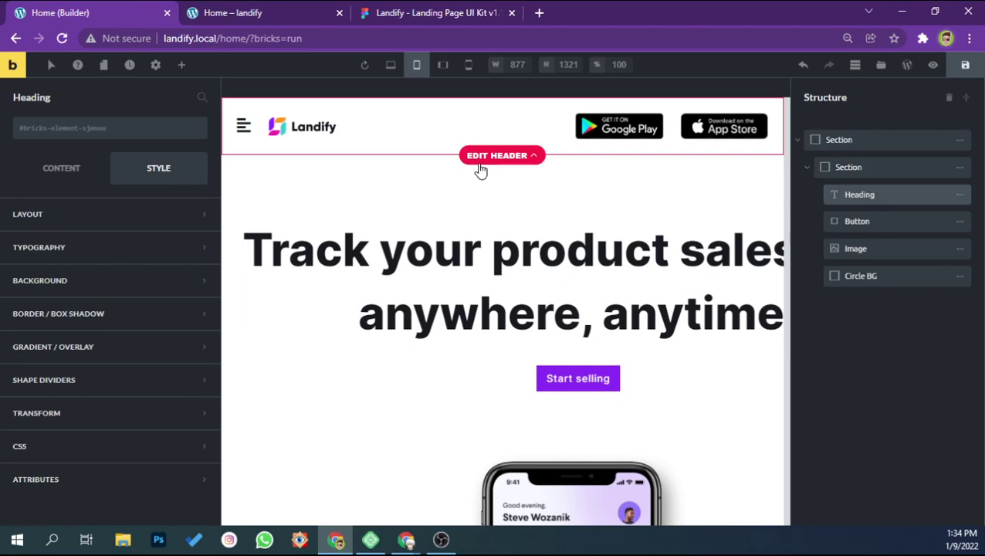
pyautogui.click(407, 13)
pyautogui.click(149, 10)
pyautogui.click(294, 11)
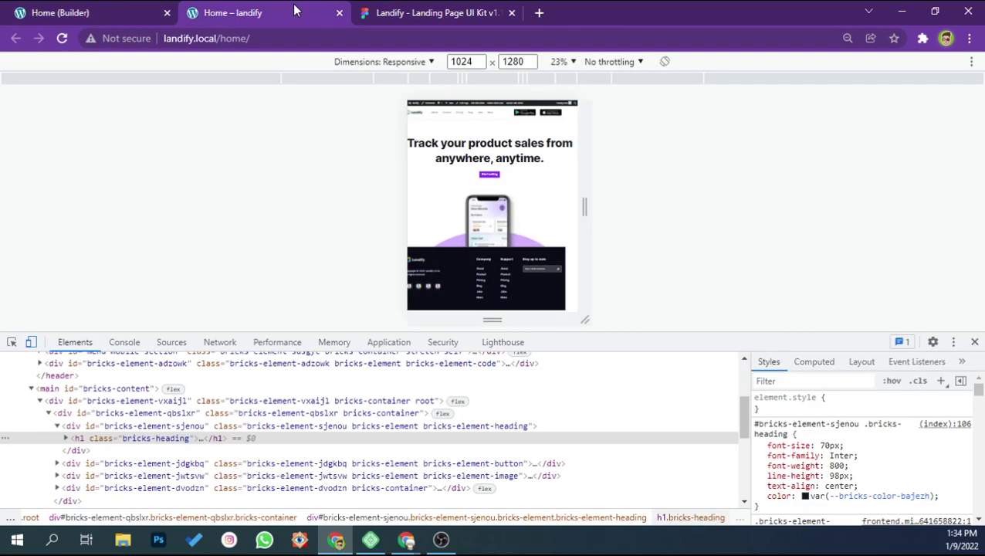
pyautogui.click(136, 9)
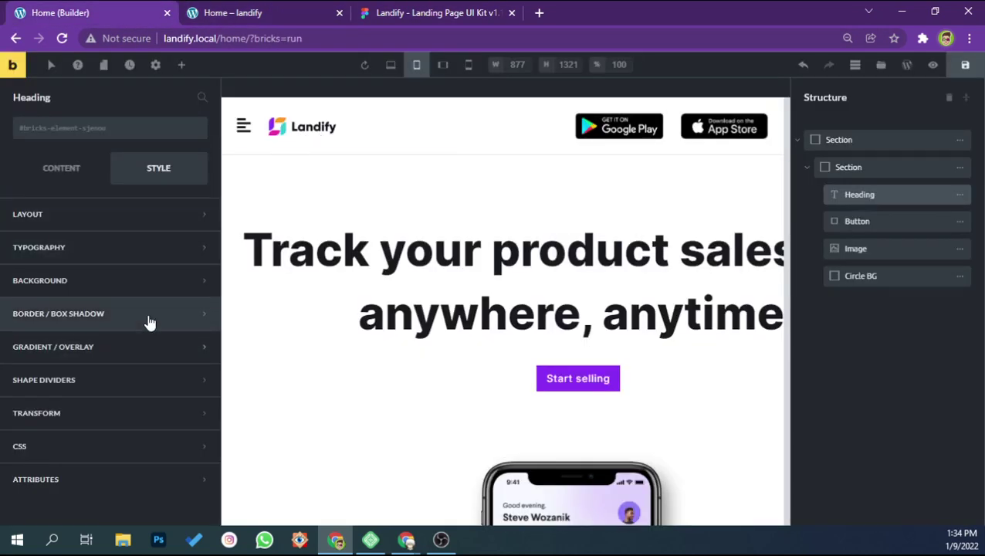
# On the desktop breakpoint, step the heading's Typography font size down from 70 px to 66 px
pyautogui.click(125, 249)
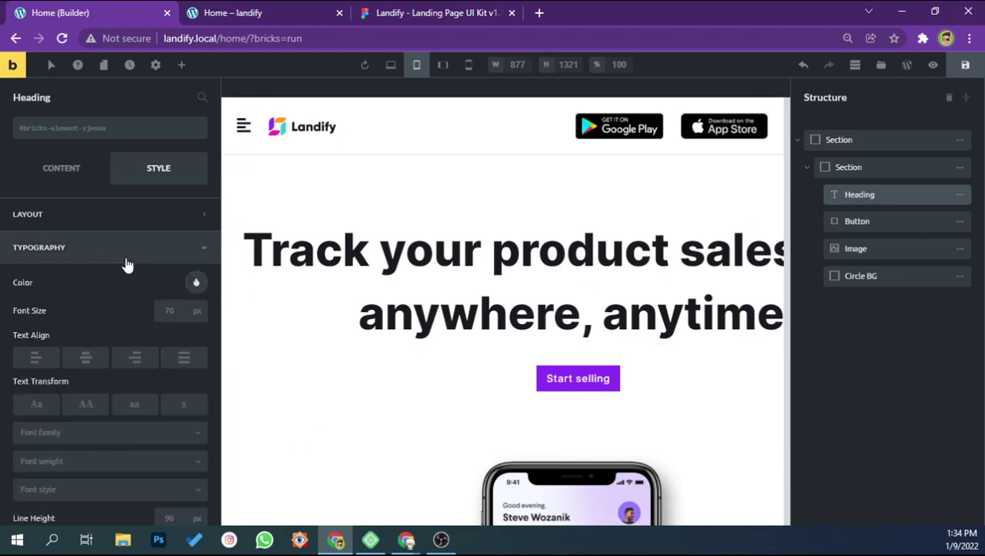
pyautogui.click(391, 65)
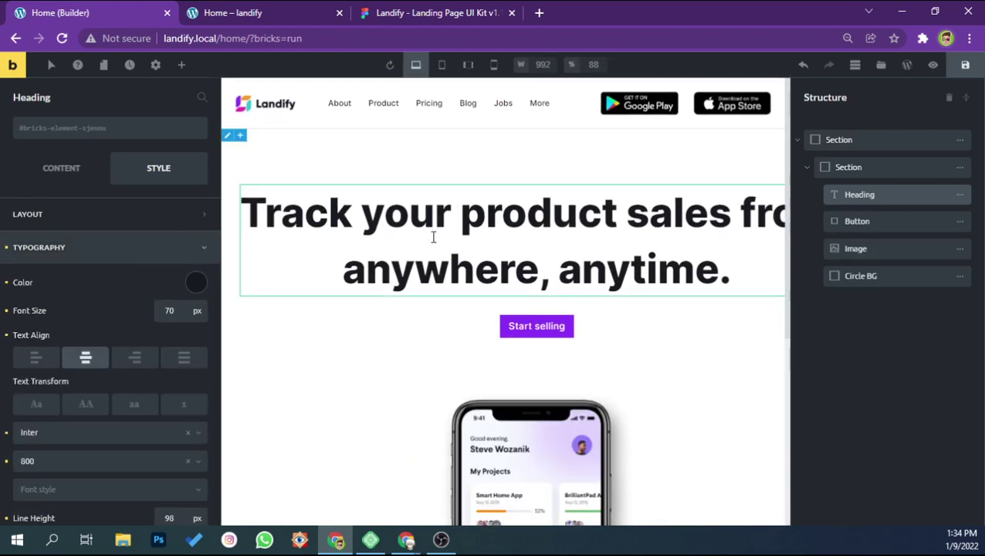
pyautogui.click(434, 228)
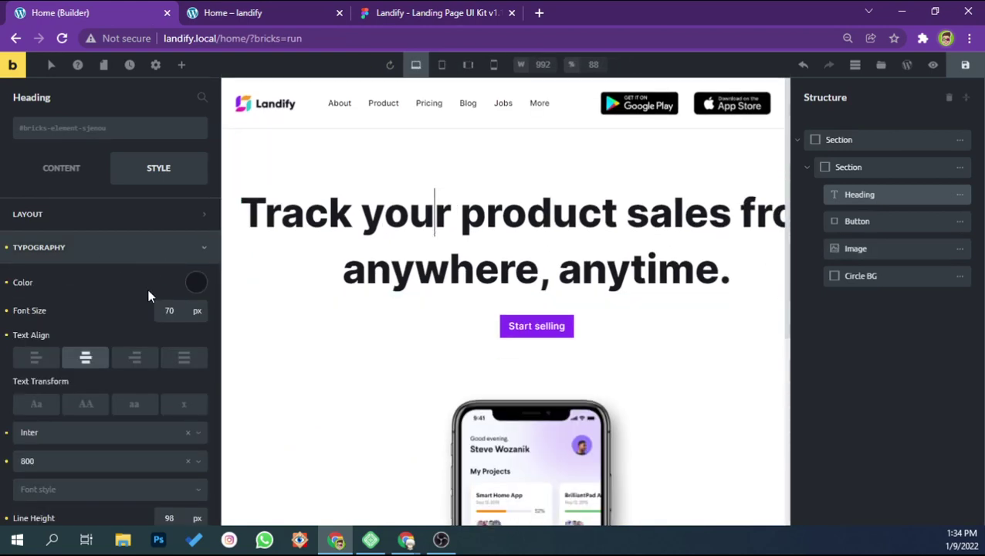
pyautogui.click(180, 316)
pyautogui.click(180, 316)
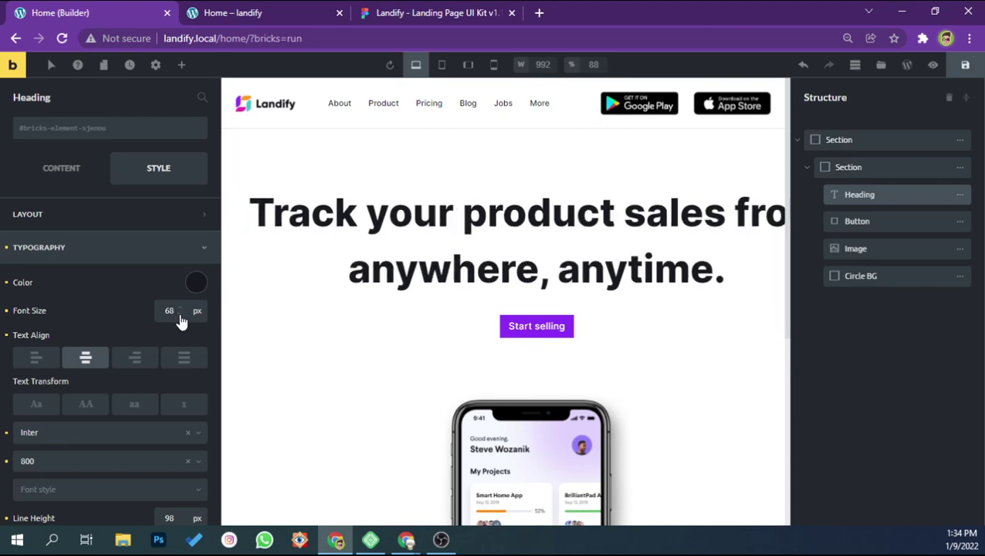
pyautogui.click(180, 317)
pyautogui.click(180, 317)
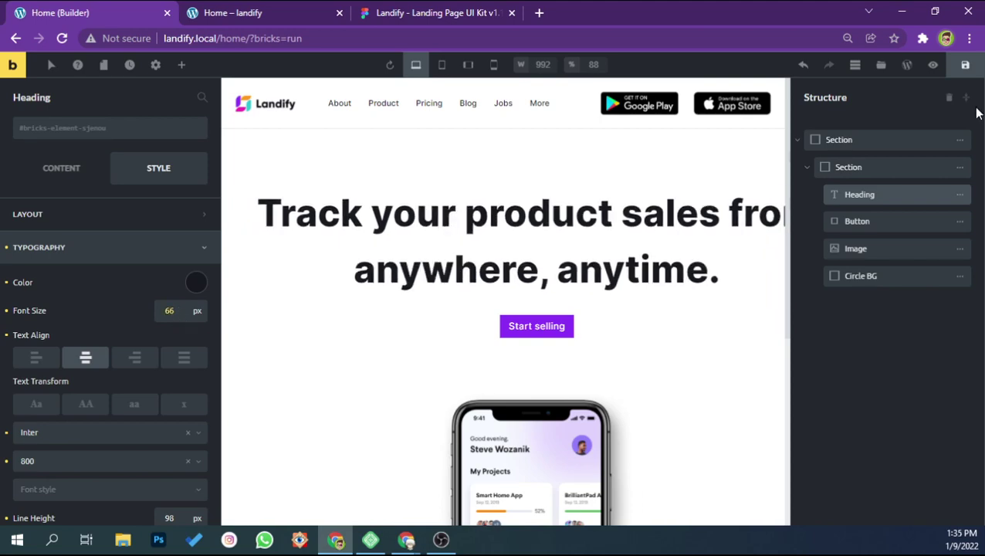
pyautogui.hotkey('ctrl', 'Tab')
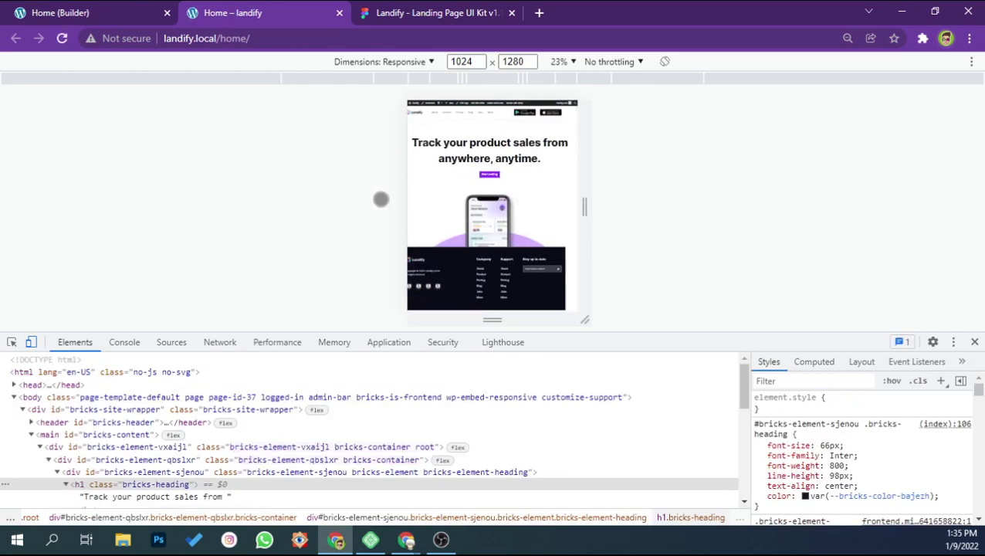
# Inspect the header and hero inner containers in the DevTools Elements panel
pyautogui.scroll(-1, 563, 226)
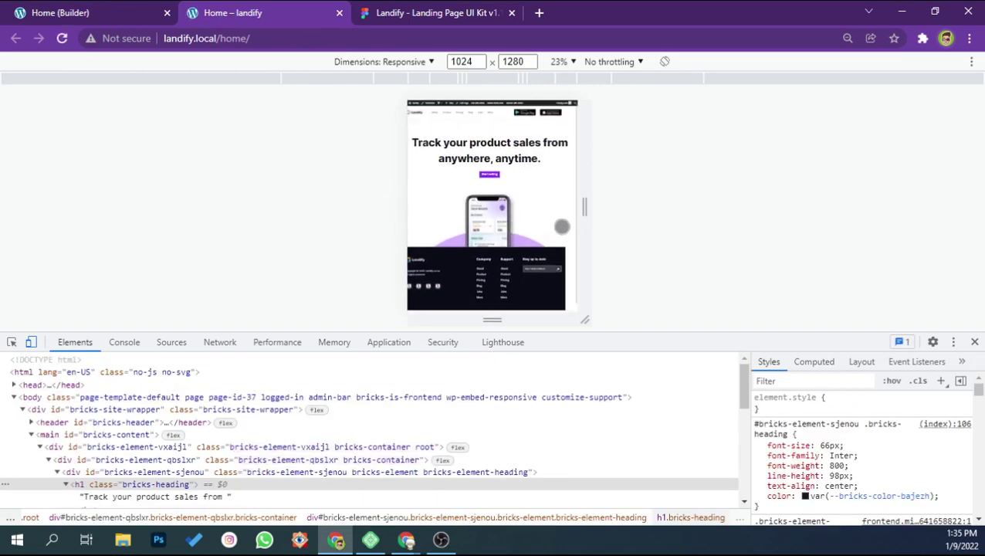
pyautogui.hotkey('ctrl', 'shift', 'c')
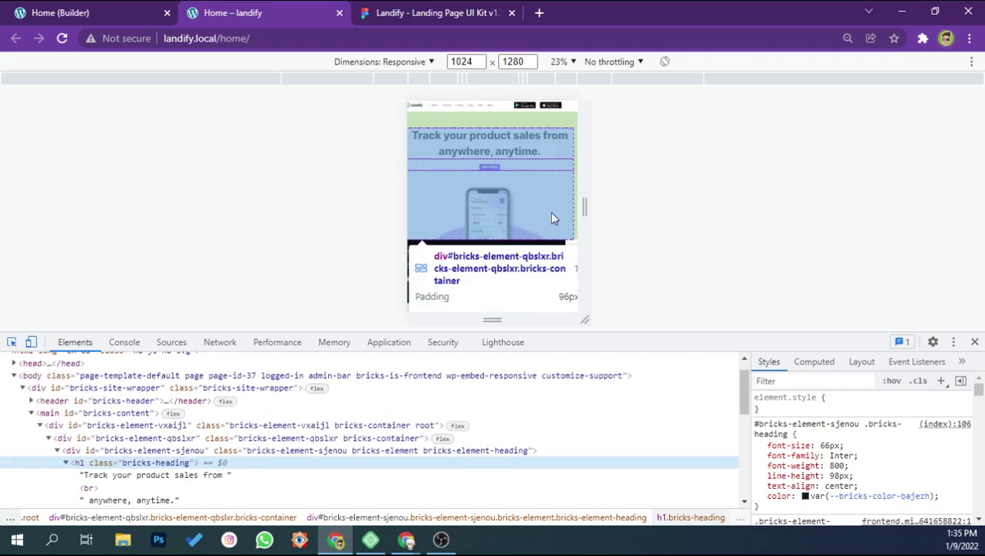
pyautogui.click(552, 217)
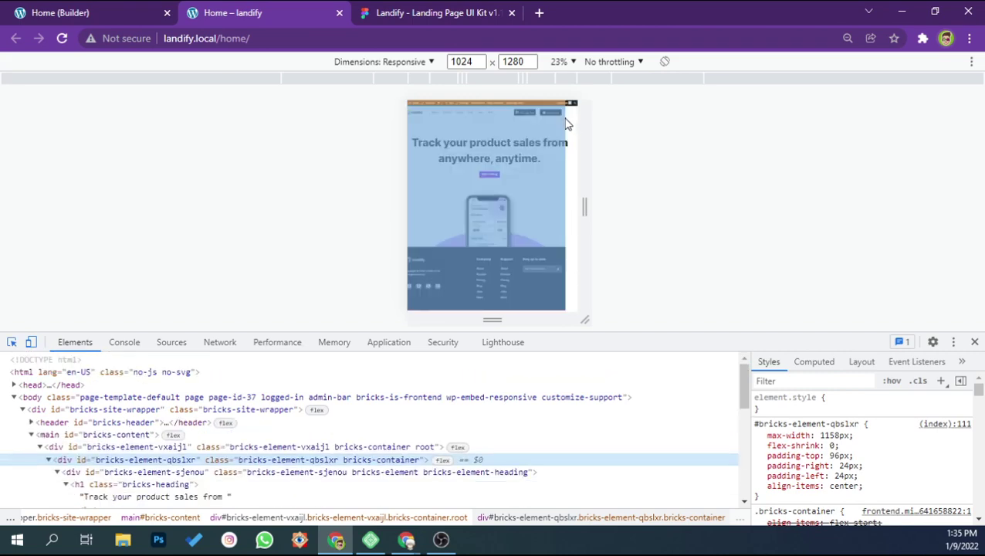
pyautogui.click(563, 116)
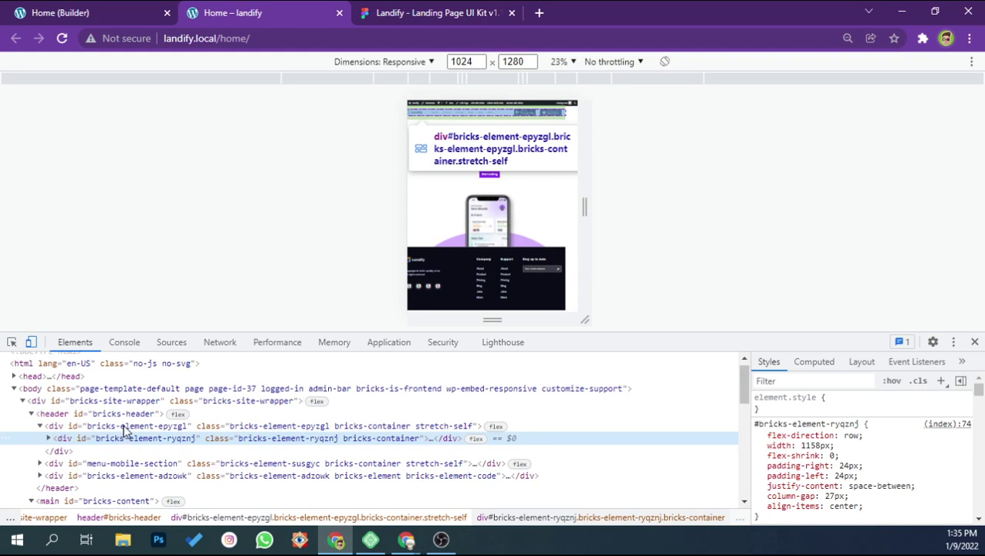
pyautogui.click(125, 427)
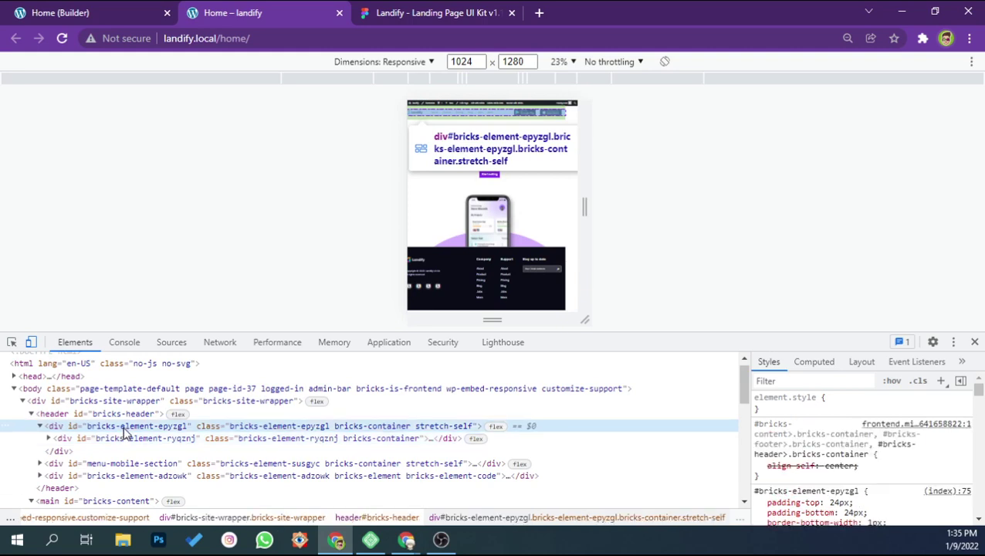
pyautogui.click(40, 426)
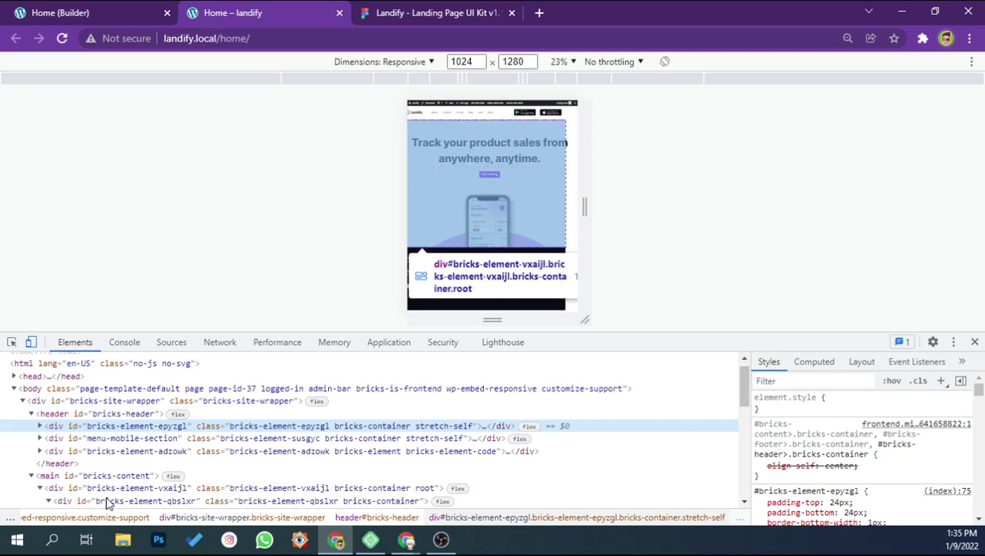
pyautogui.click(108, 501)
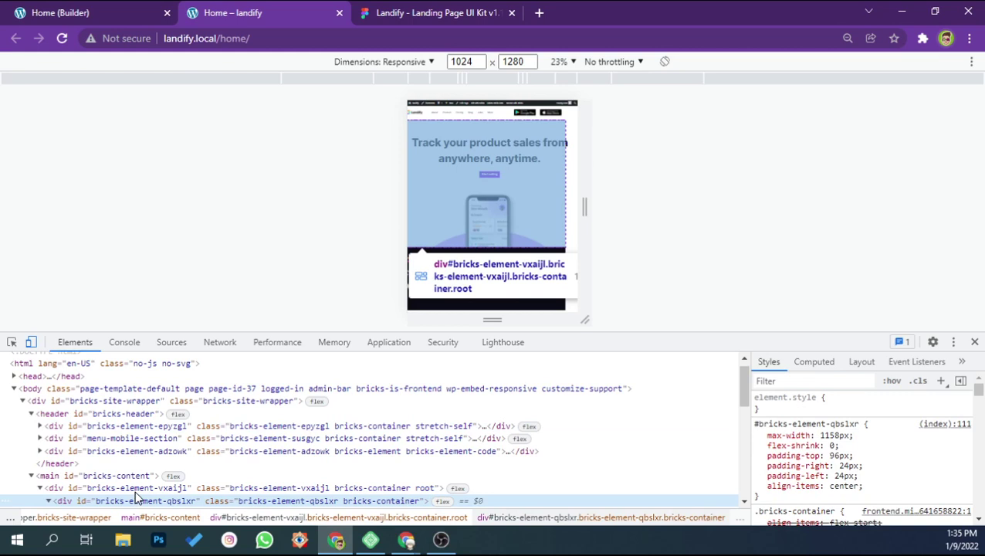
pyautogui.scroll(-1, 141, 493)
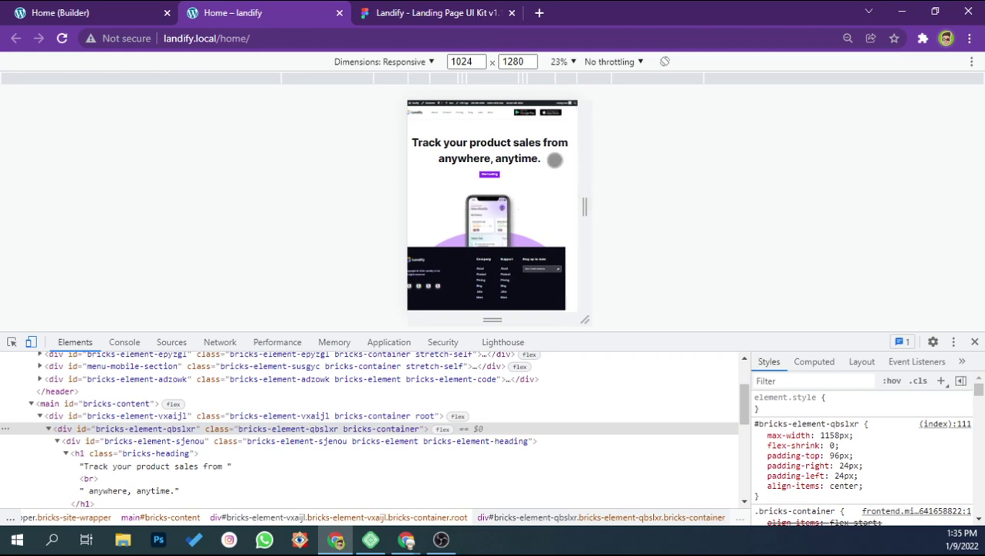
pyautogui.hotkey('ctrl', 'shift', 'c')
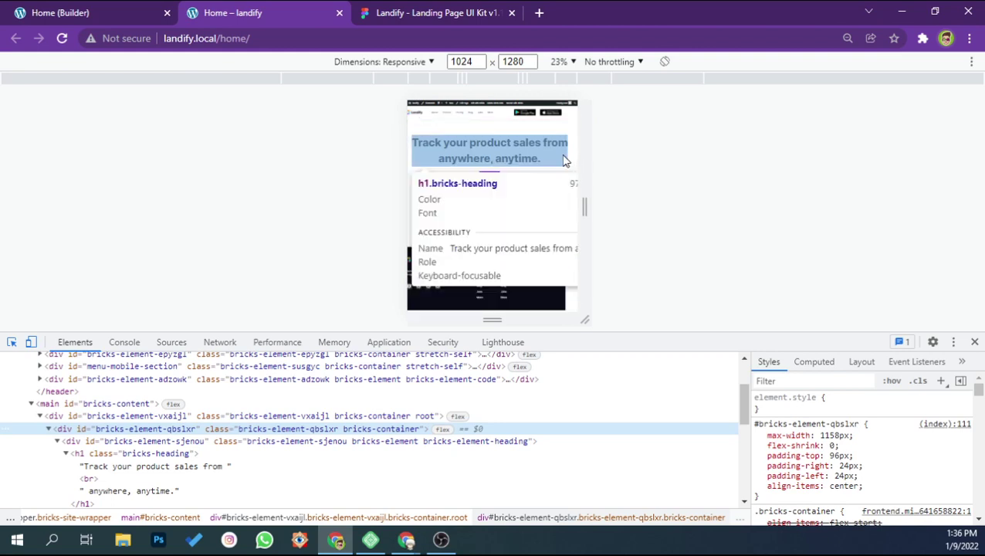
# Lower the hero h1 font-size in DevTools Styles from 66px to 61px, then inspect the hero container
pyautogui.click(562, 153)
pyautogui.click(825, 446)
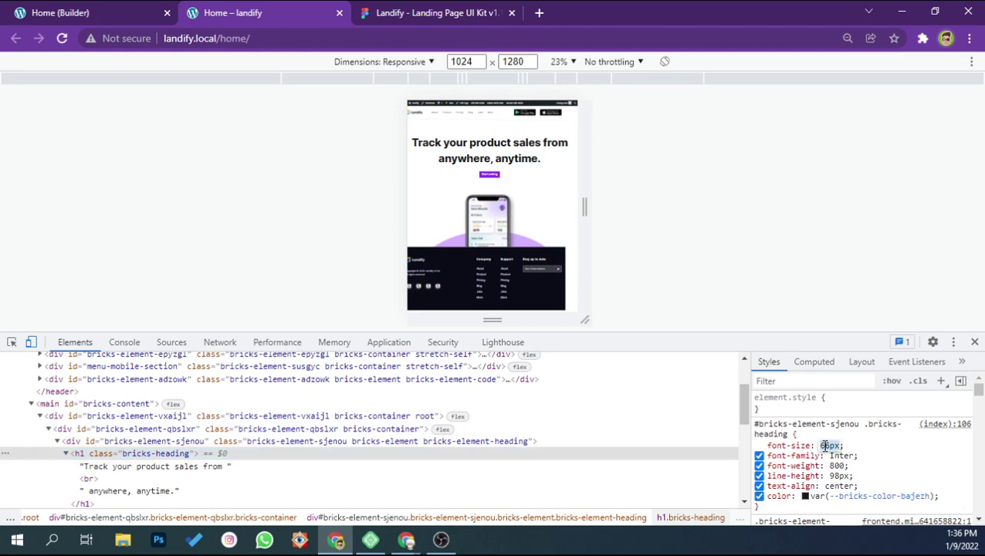
pyautogui.press('Down')
pyautogui.press('Down')
pyautogui.press('Down')
pyautogui.press('Down')
pyautogui.press('Down')
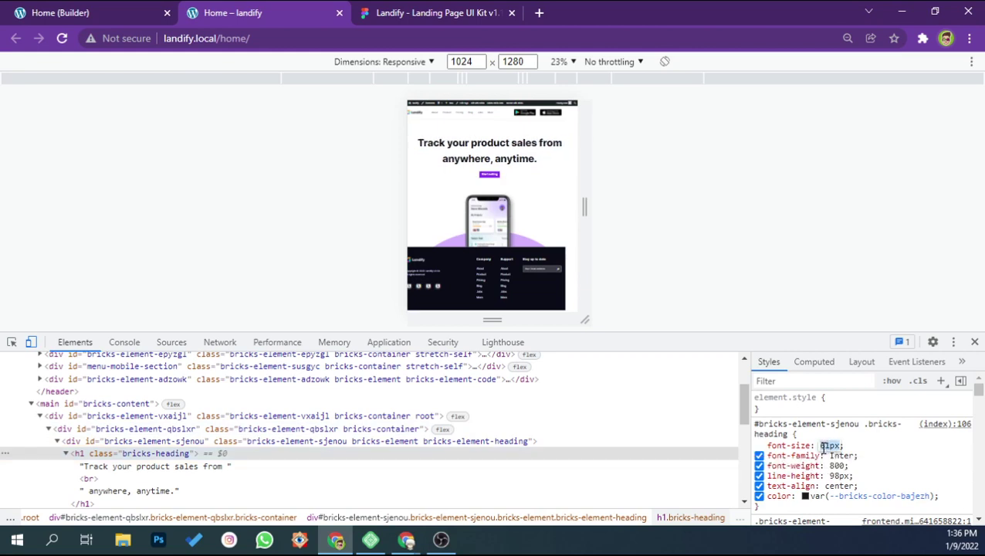
pyautogui.press('Tab')
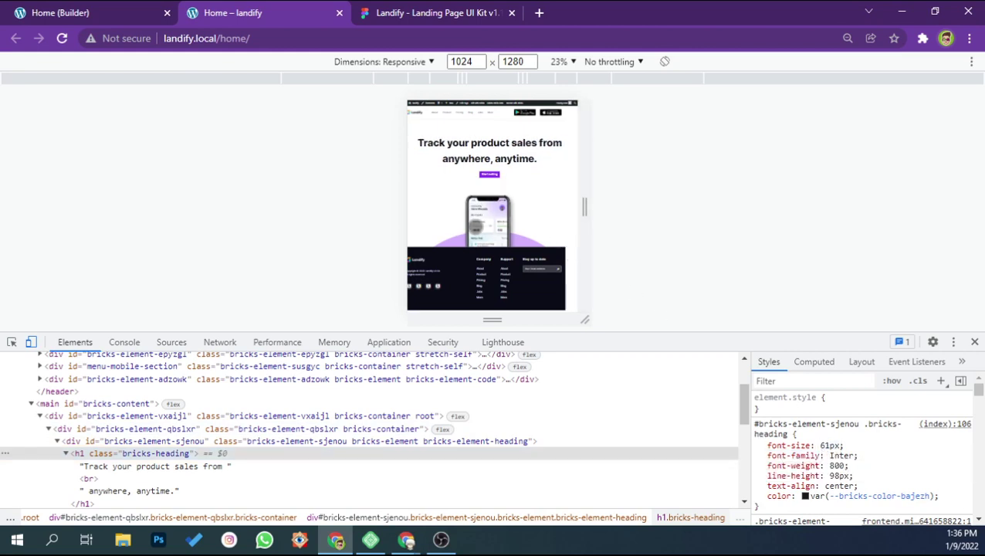
pyautogui.hotkey('ctrl', 'shift', 'c')
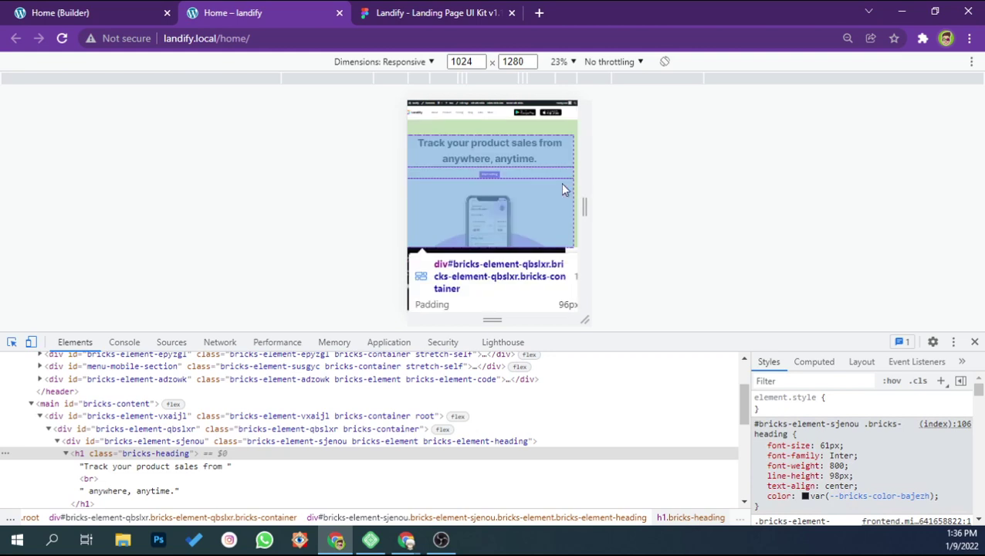
pyautogui.click(563, 189)
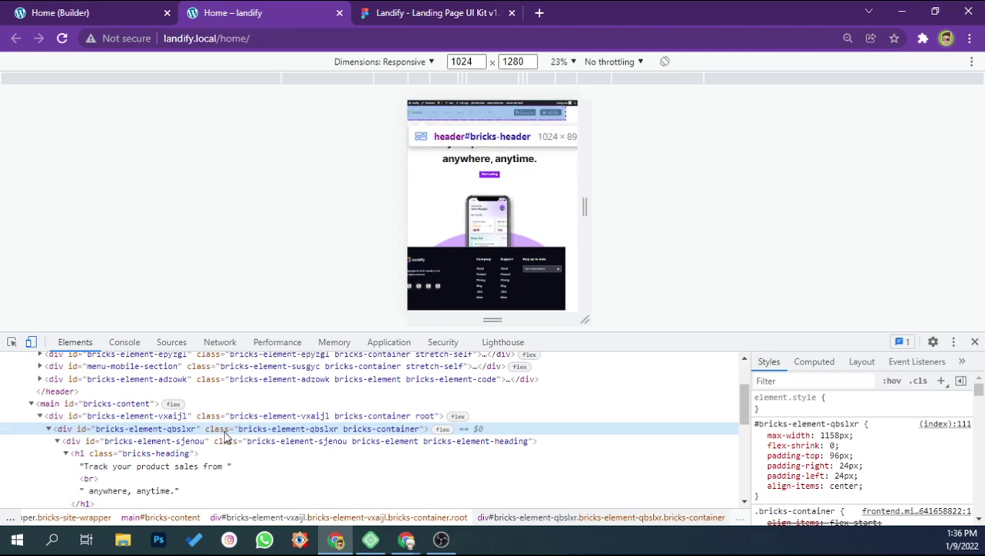
# Select the footer's inner columns container and toggle its 60px column gap off and back on
pyautogui.click(561, 256)
pyautogui.click(39, 462)
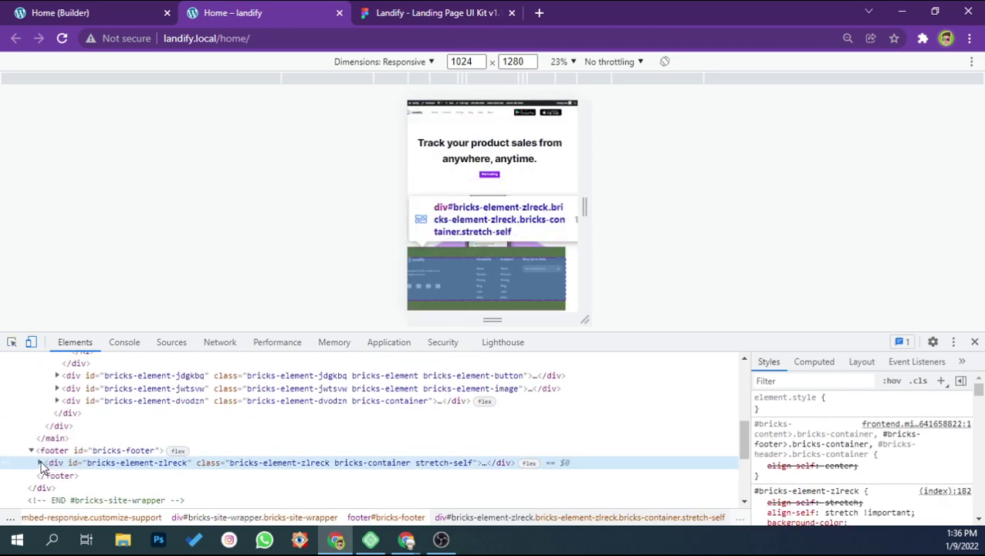
pyautogui.click(78, 478)
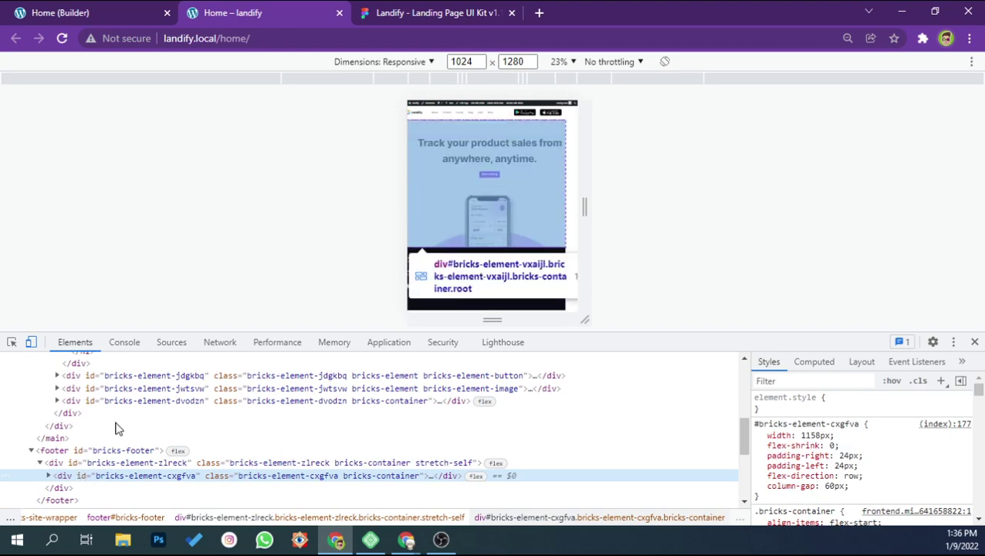
pyautogui.scroll(2, 108, 432)
pyautogui.scroll(2, 129, 392)
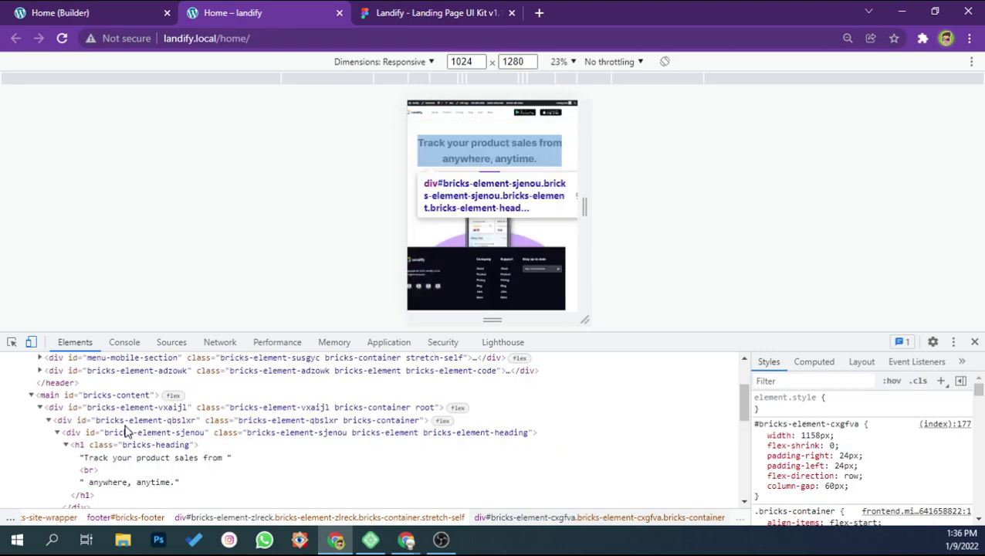
pyautogui.click(128, 422)
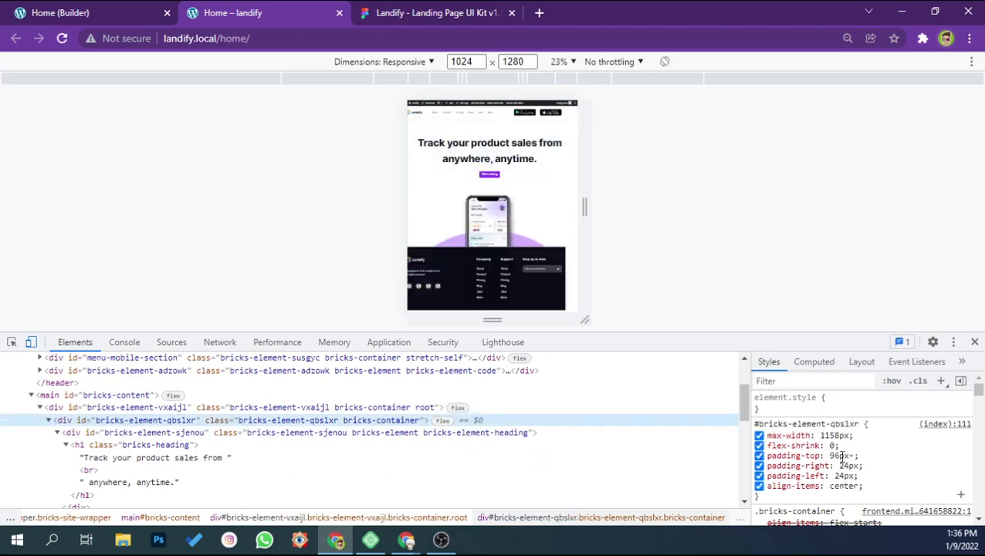
pyautogui.scroll(-2, 138, 446)
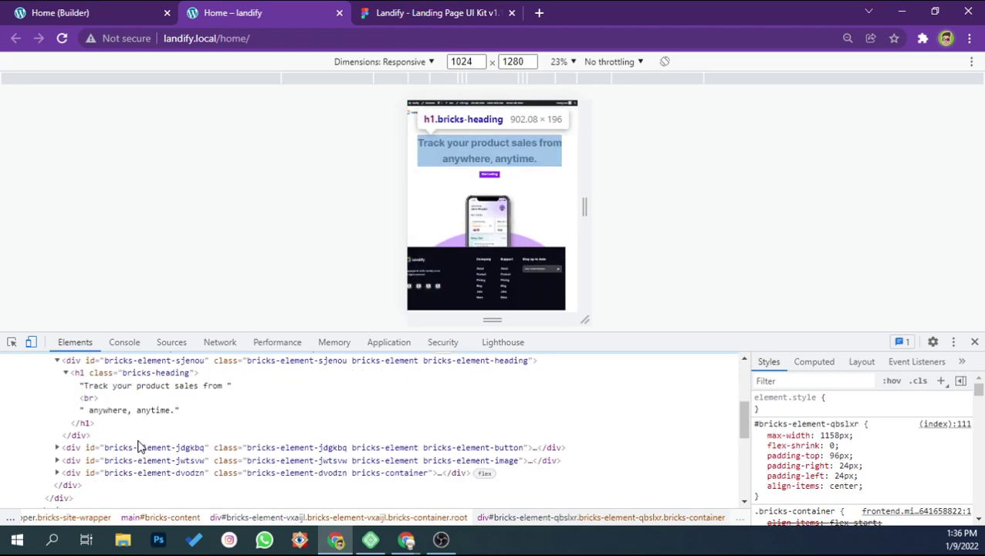
pyautogui.scroll(-2, 141, 463)
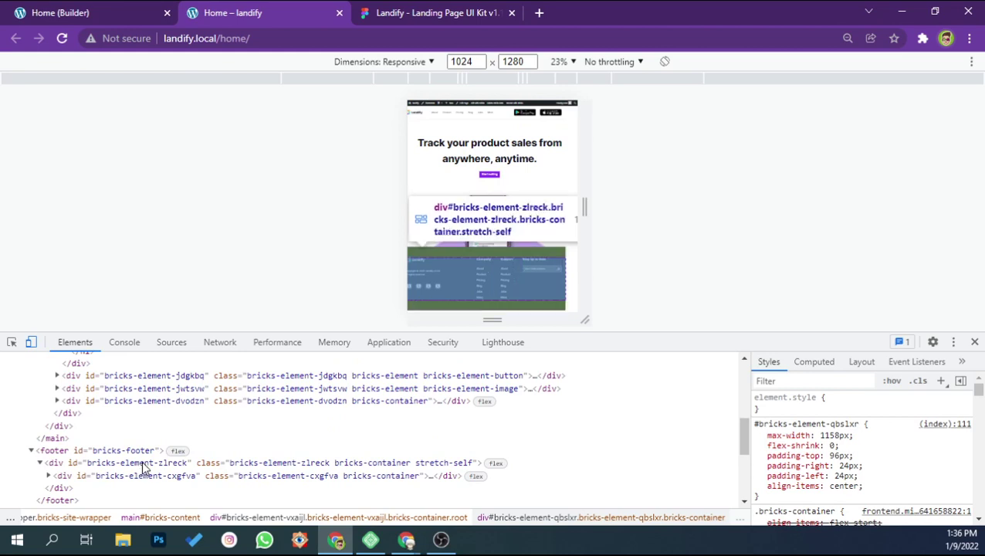
pyautogui.click(143, 463)
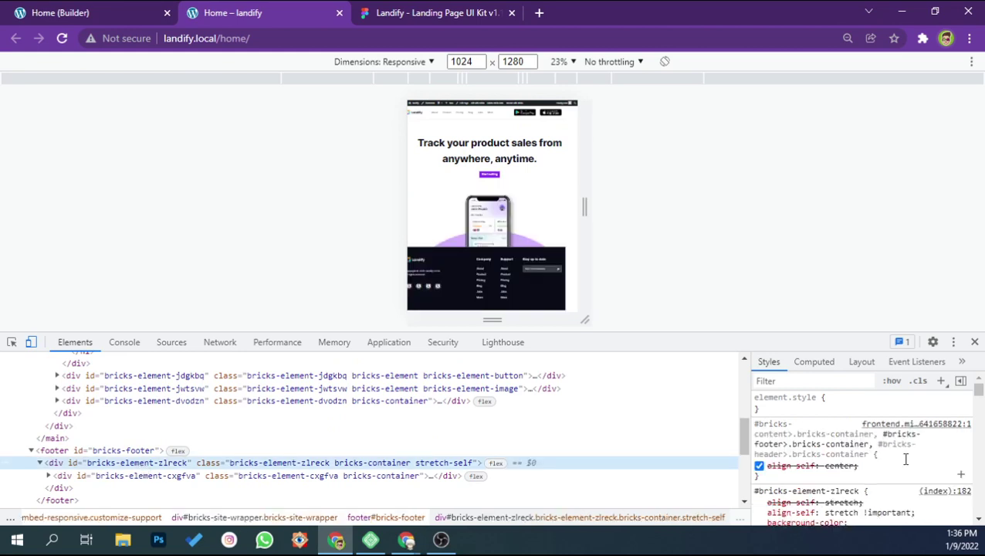
pyautogui.click(223, 476)
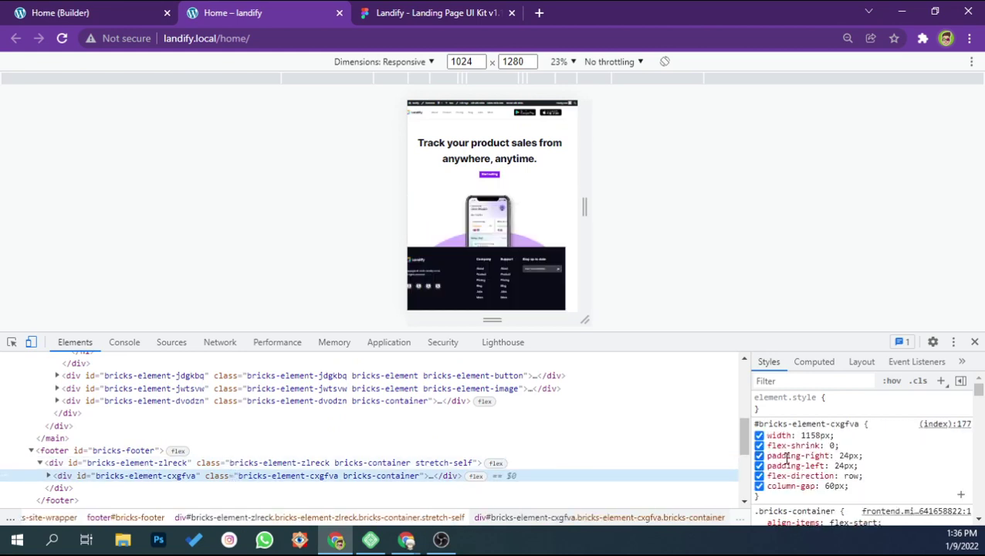
pyautogui.click(760, 486)
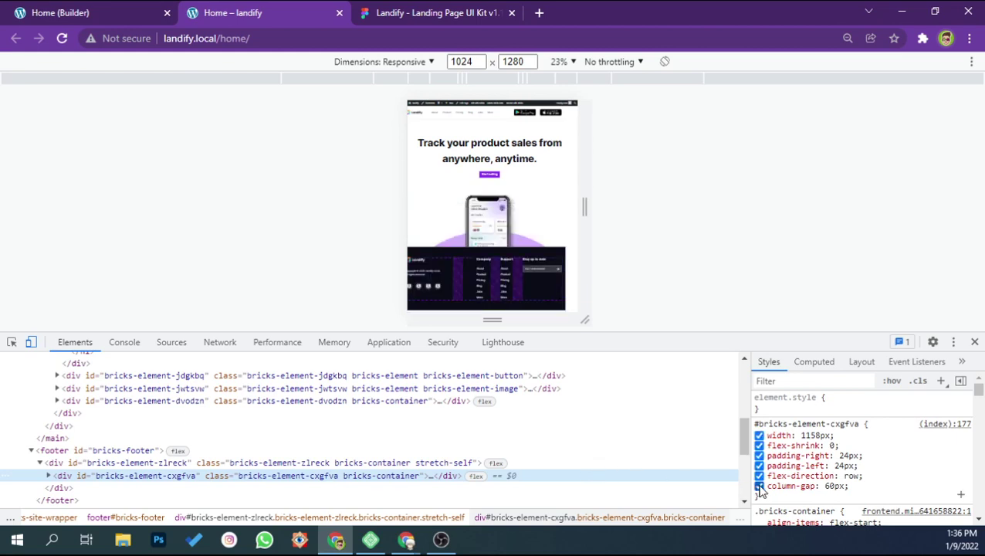
pyautogui.click(760, 487)
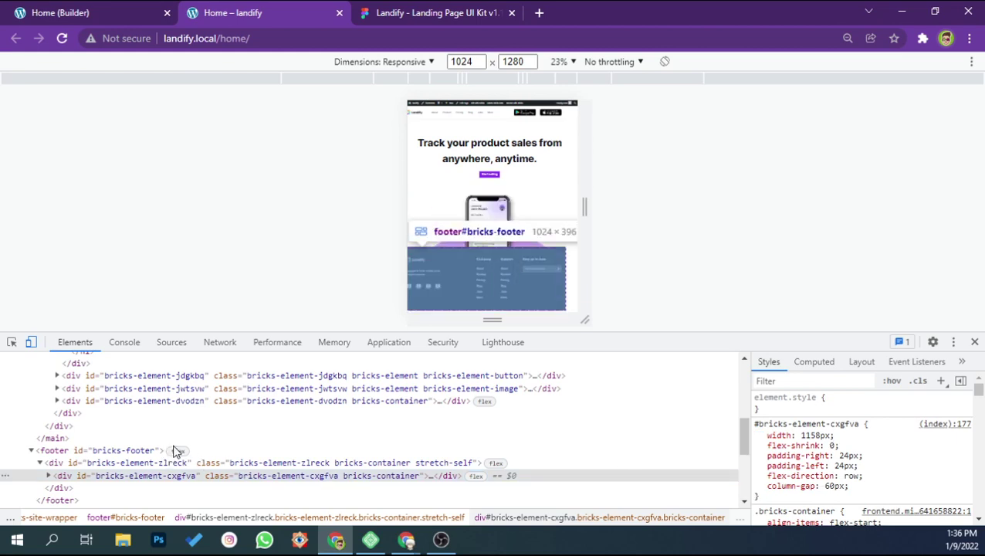
# Test the hero container's padding and 1158px max-width, then disable the footer container's 1158px width
pyautogui.scroll(5, 132, 438)
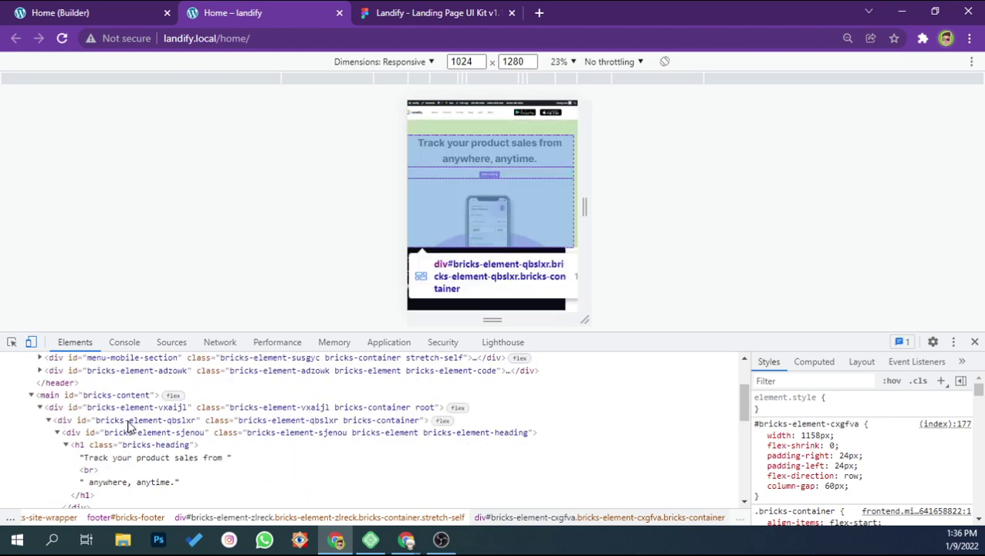
pyautogui.click(129, 423)
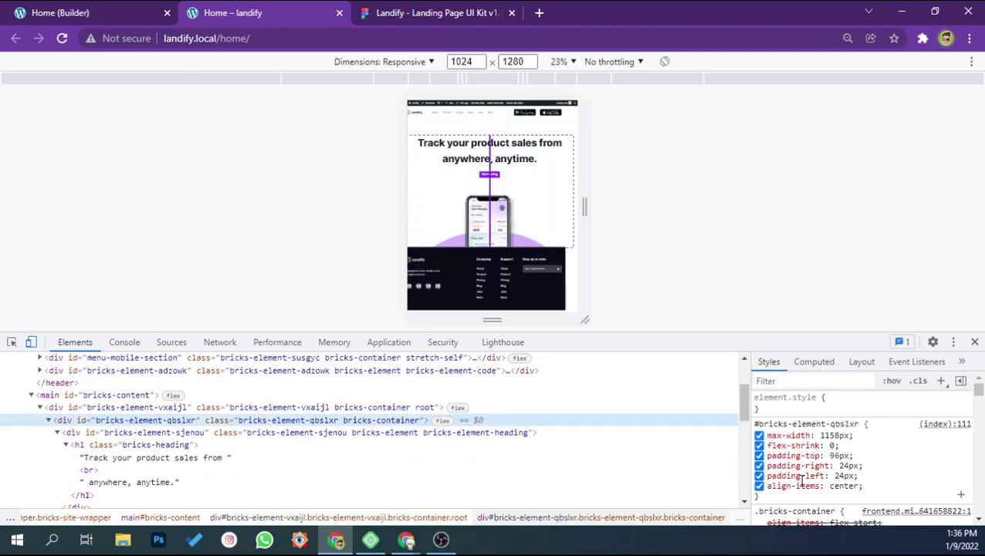
pyautogui.click(760, 466)
pyautogui.click(759, 466)
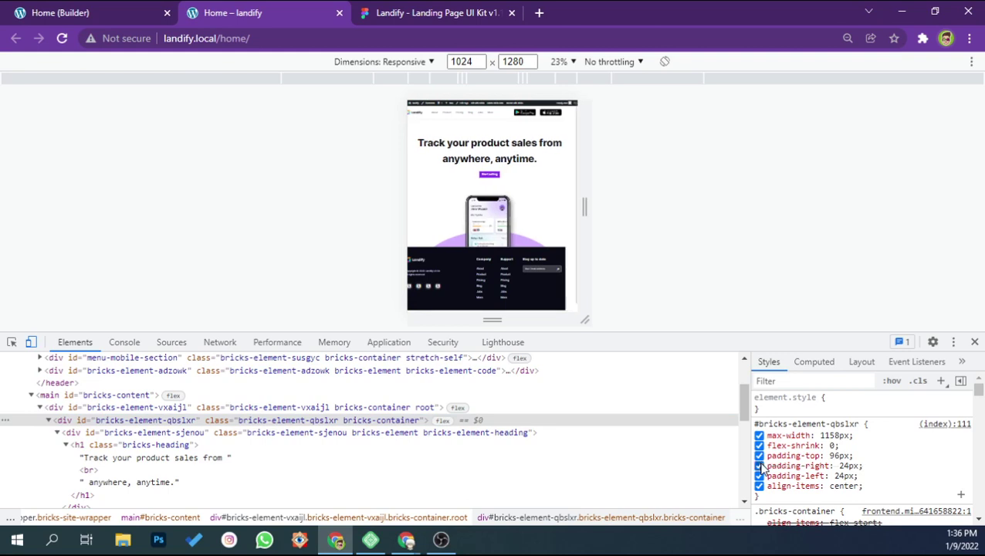
pyautogui.click(760, 467)
pyautogui.click(760, 466)
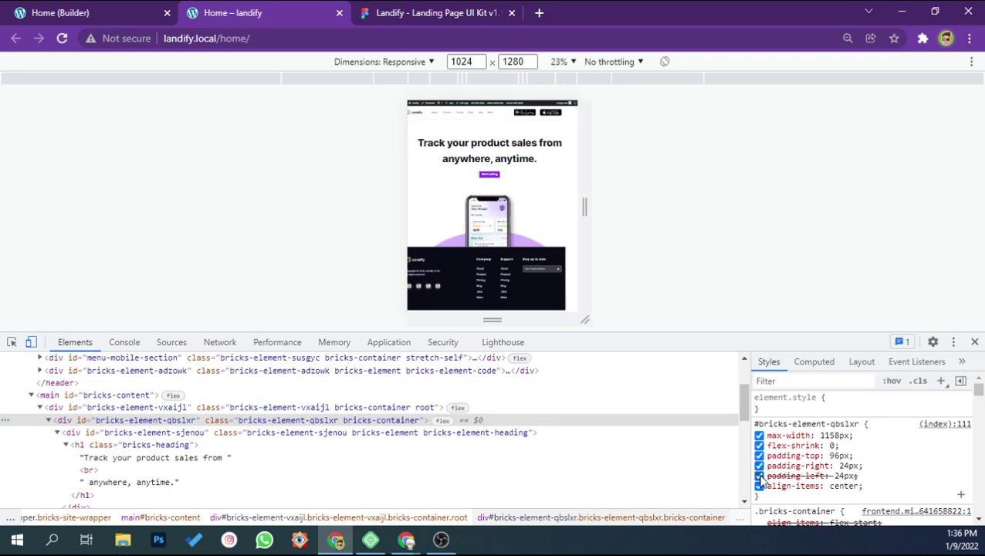
pyautogui.click(759, 436)
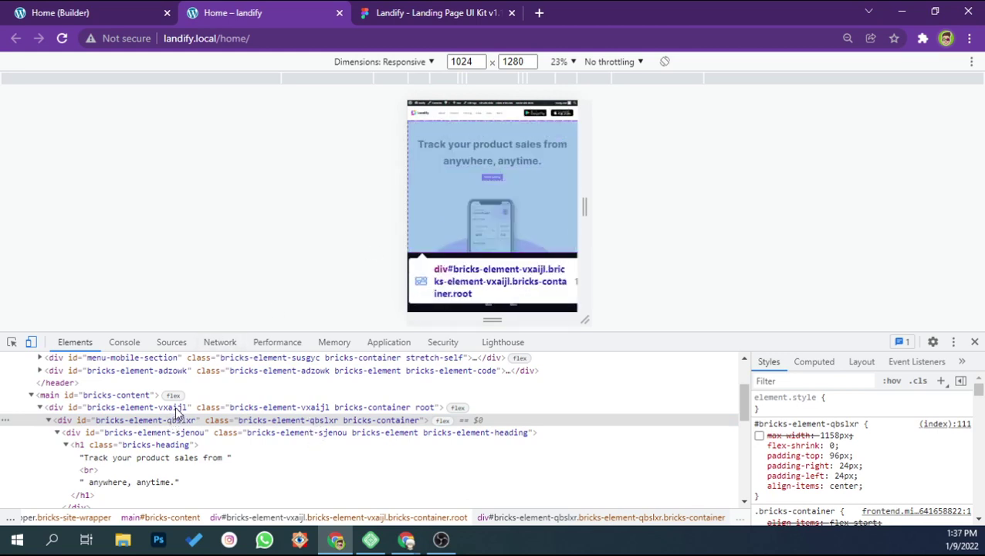
pyautogui.click(760, 436)
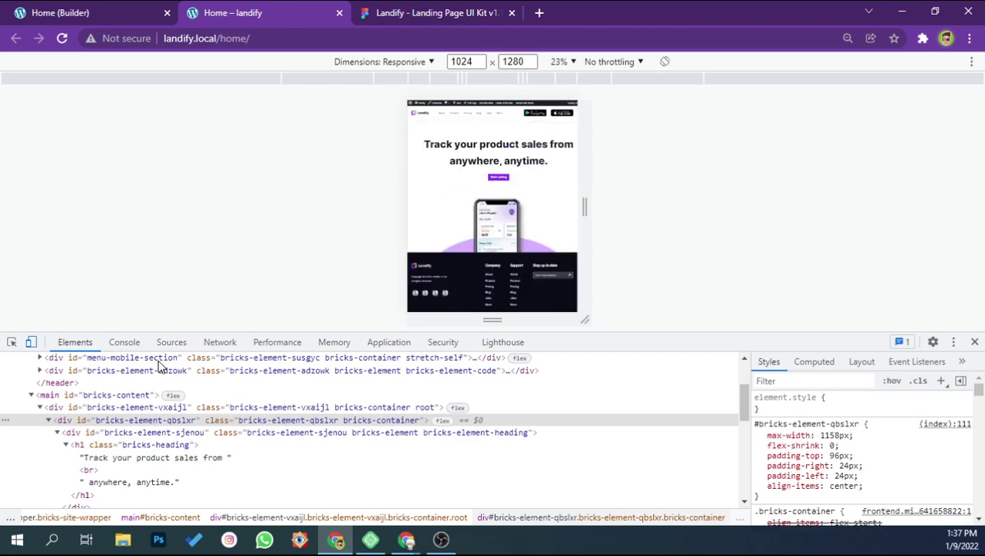
pyautogui.scroll(-2, 160, 448)
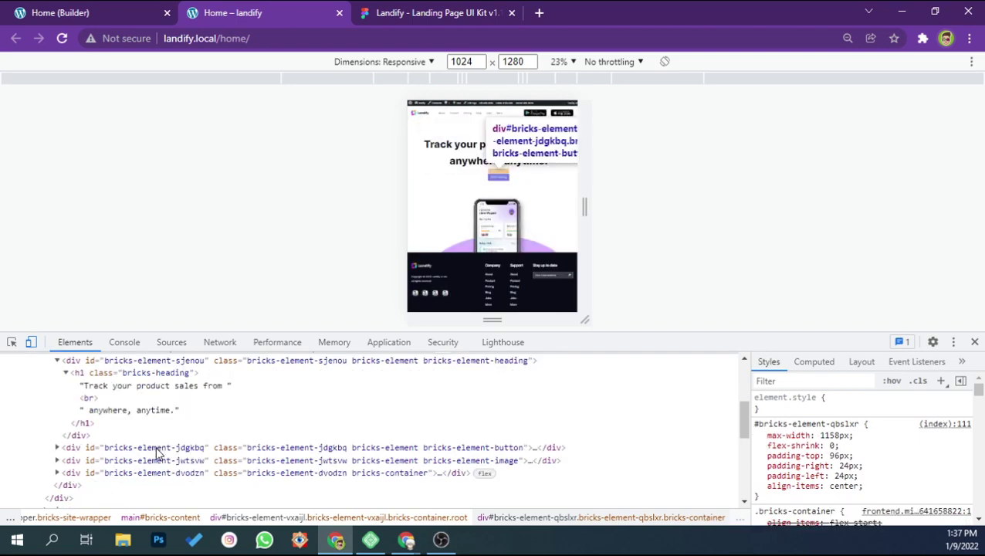
pyautogui.scroll(-2, 159, 452)
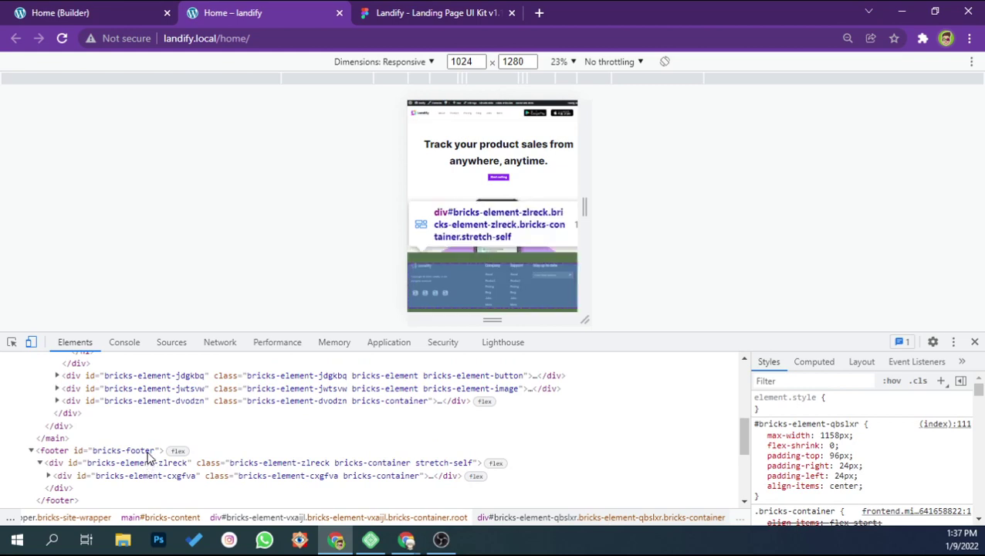
pyautogui.click(160, 477)
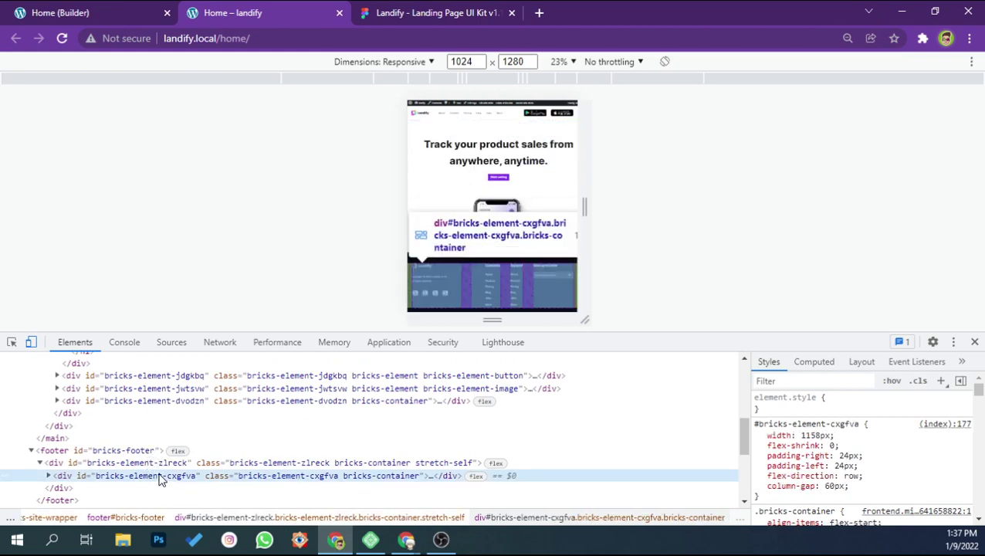
pyautogui.click(759, 435)
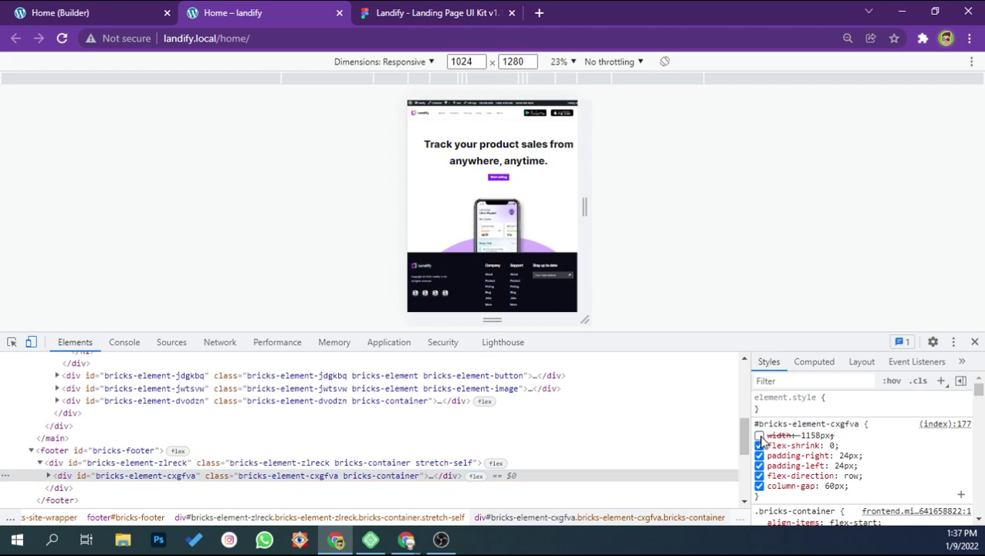
# Replace the inner hero Section's 1158 max width with a fixed 1158 width, save, and view the live page
pyautogui.click(91, 10)
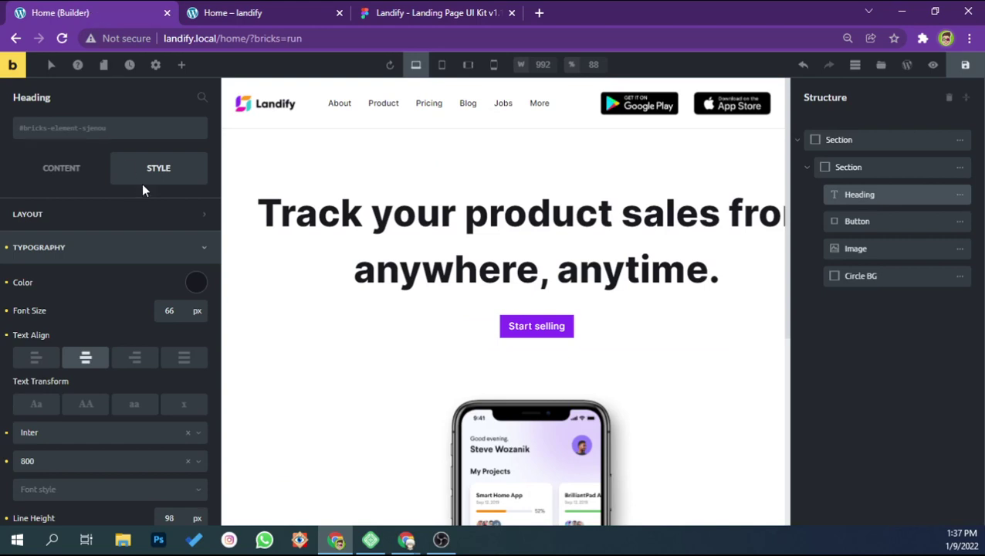
pyautogui.click(883, 168)
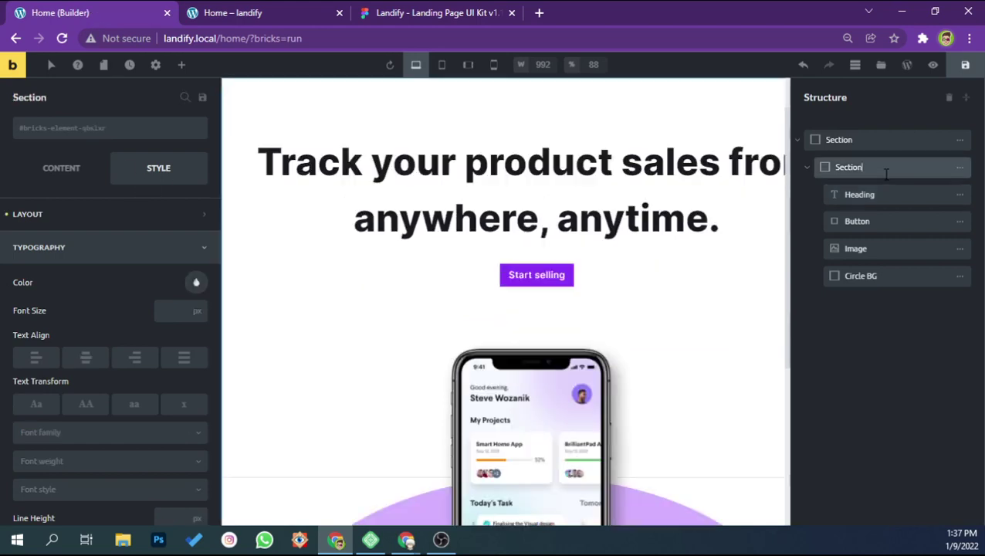
pyautogui.click(169, 216)
pyautogui.scroll(-2, 149, 332)
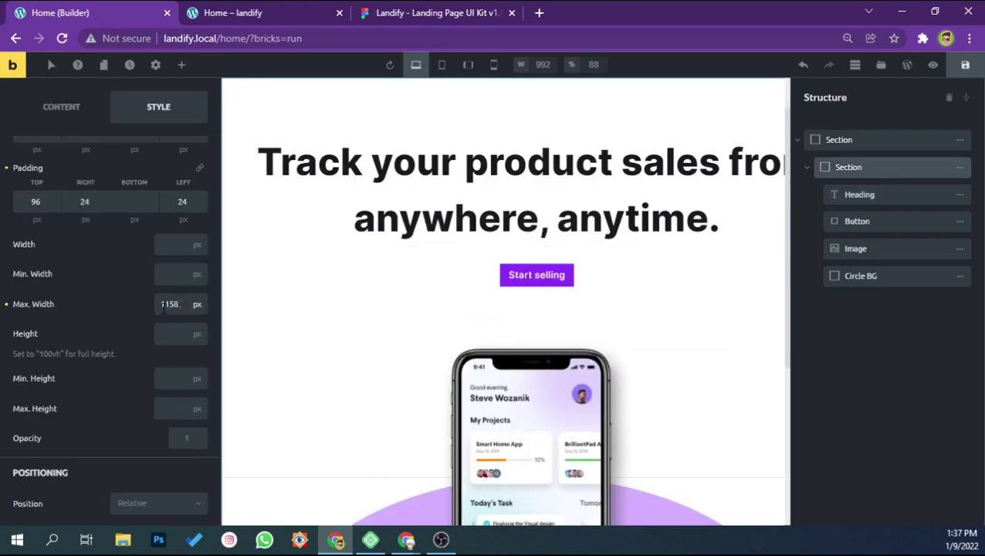
pyautogui.doubleClick(164, 305)
pyautogui.press('BackSpace')
pyautogui.click(170, 249)
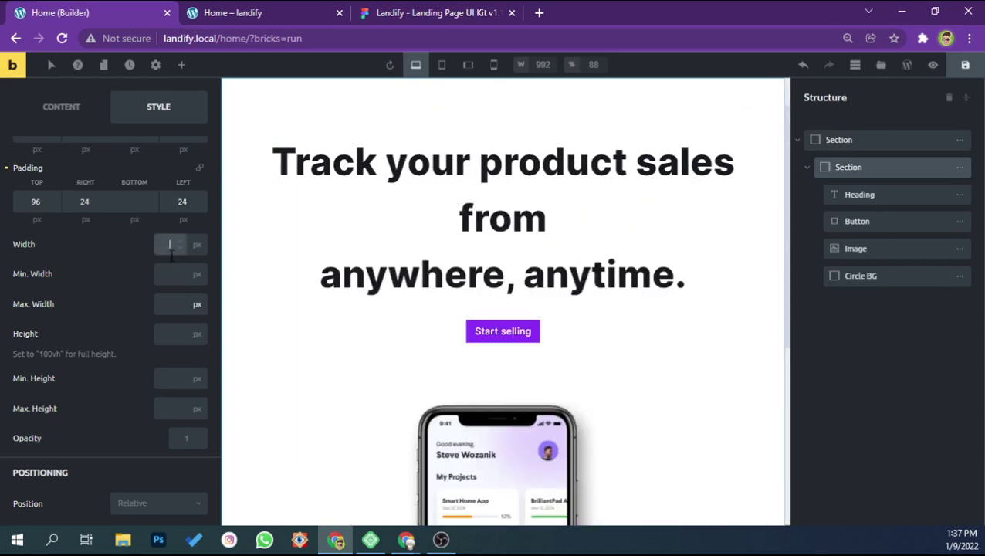
pyautogui.write('1158')
pyautogui.click(964, 65)
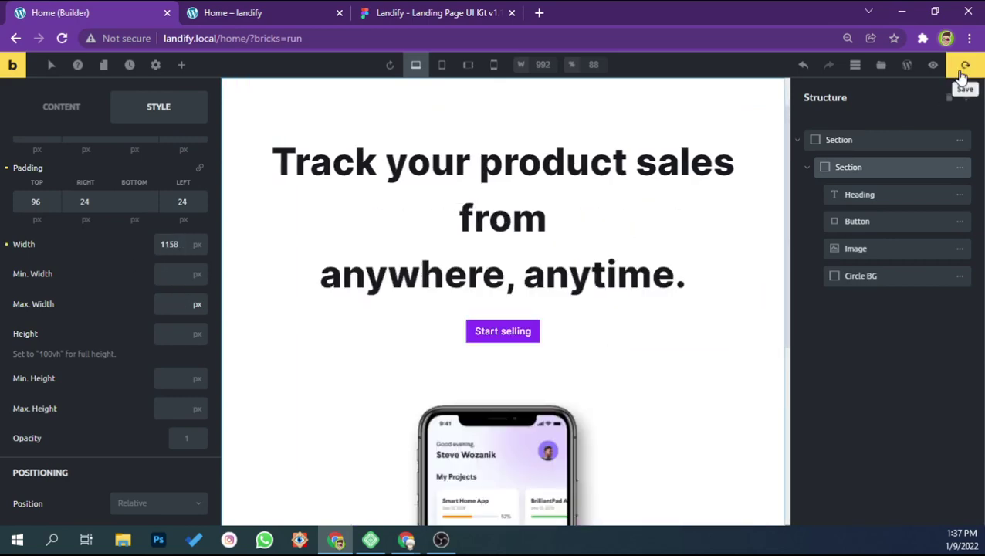
pyautogui.click(293, 24)
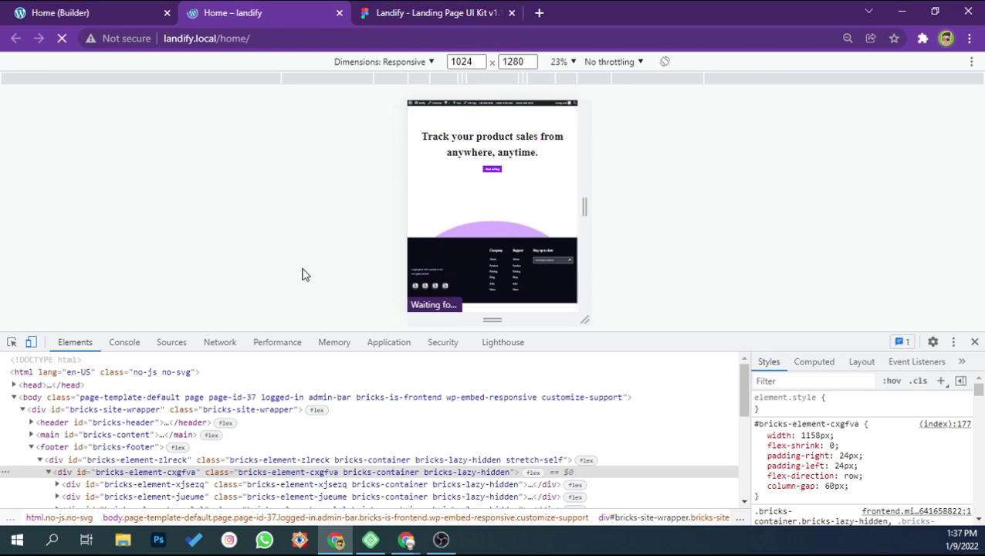
# Inspect the live hero container at 768 px and 375 px widths, then preview Tablet Portrait in Bricks
pyautogui.click(124, 342)
pyautogui.click(75, 342)
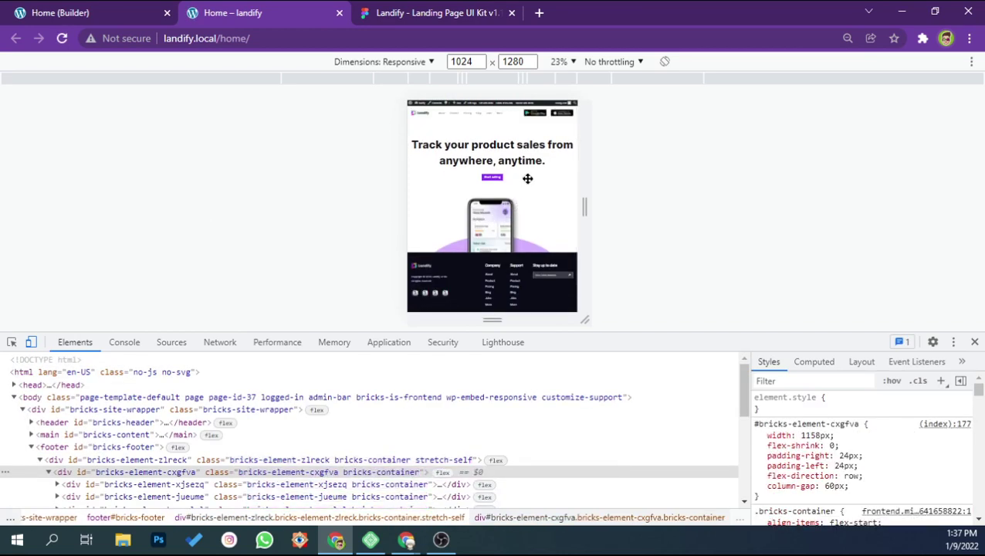
pyautogui.hotkey('ctrl', 'shift', 'c')
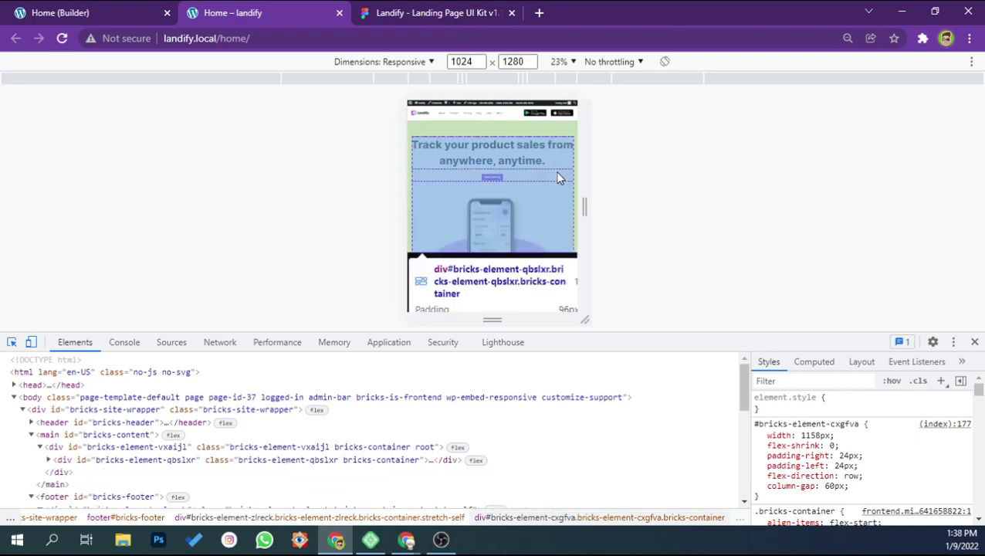
pyautogui.click(557, 188)
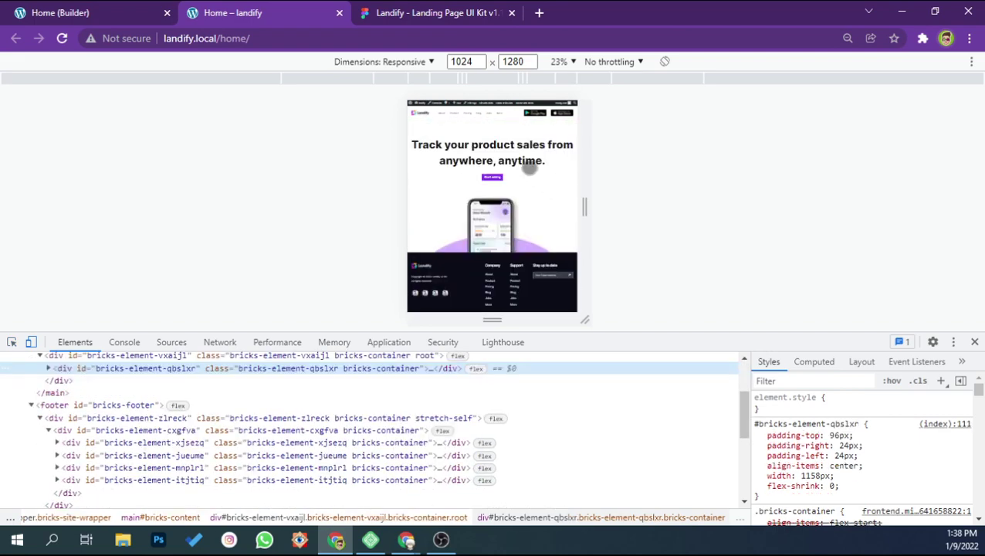
pyautogui.click(541, 82)
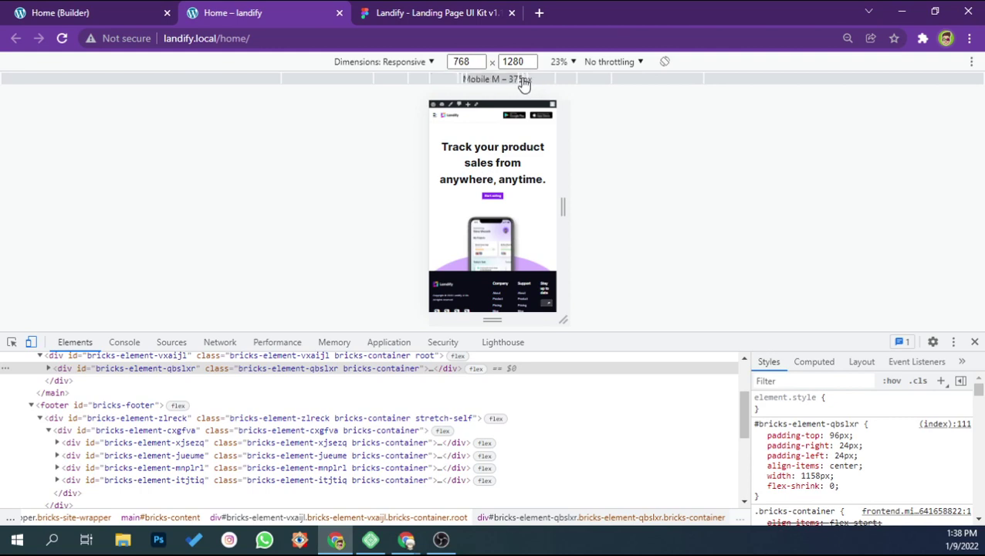
pyautogui.click(523, 82)
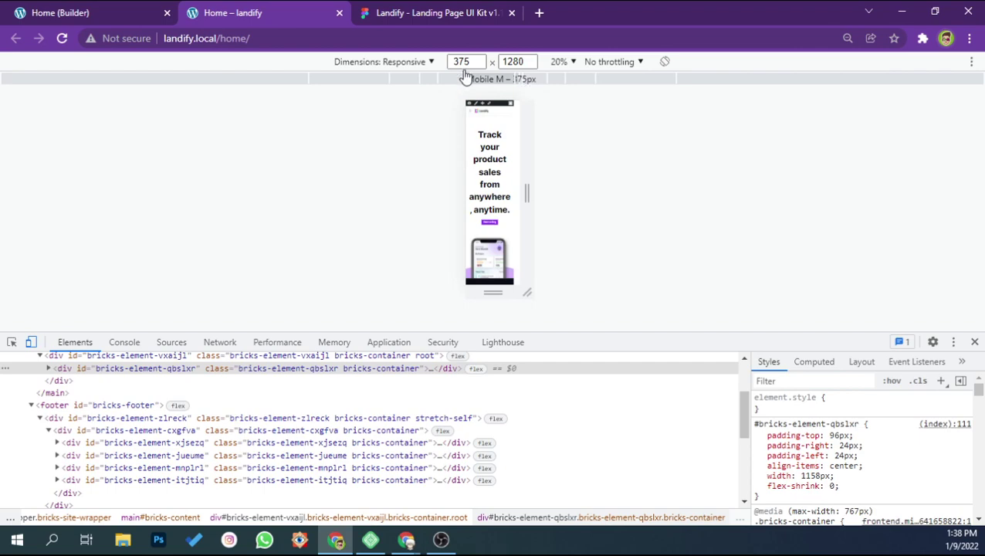
pyautogui.hotkey('ctrl', 'shift', 'Tab')
pyautogui.click(441, 65)
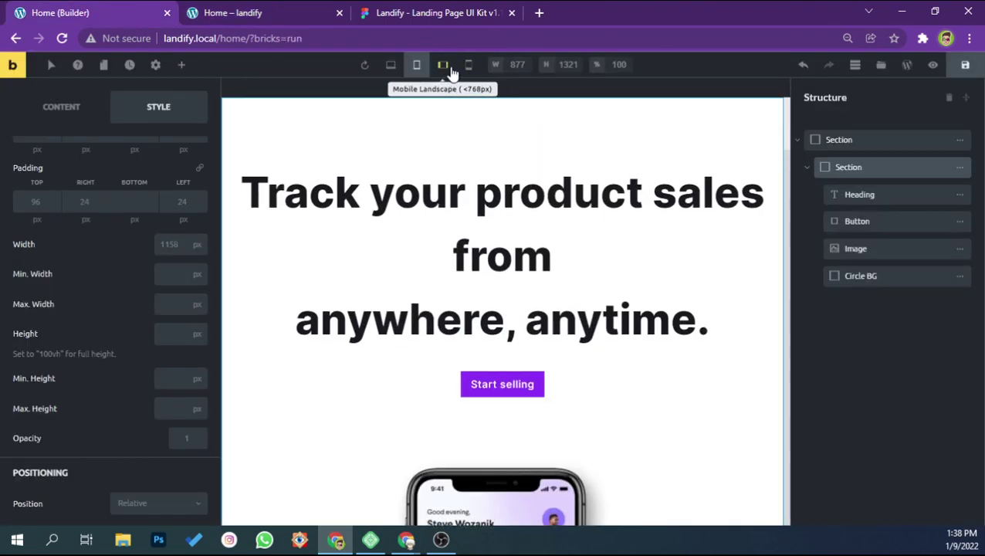
# Preview the page at mobile landscape, then mobile portrait size, scrolling through the layout
pyautogui.click(451, 69)
pyautogui.scroll(-2, 483, 193)
pyautogui.scroll(2, 484, 193)
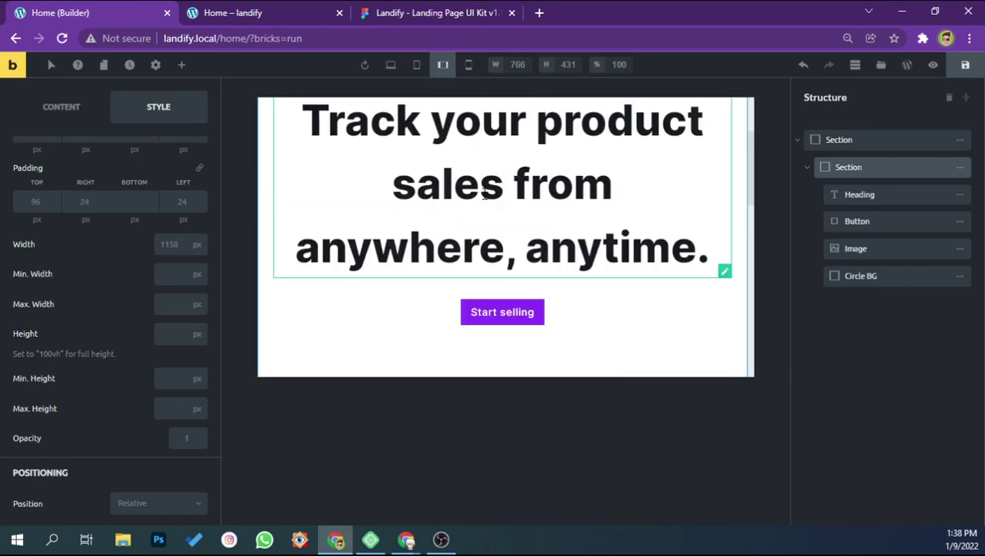
pyautogui.scroll(2, 484, 195)
pyautogui.scroll(-2, 500, 176)
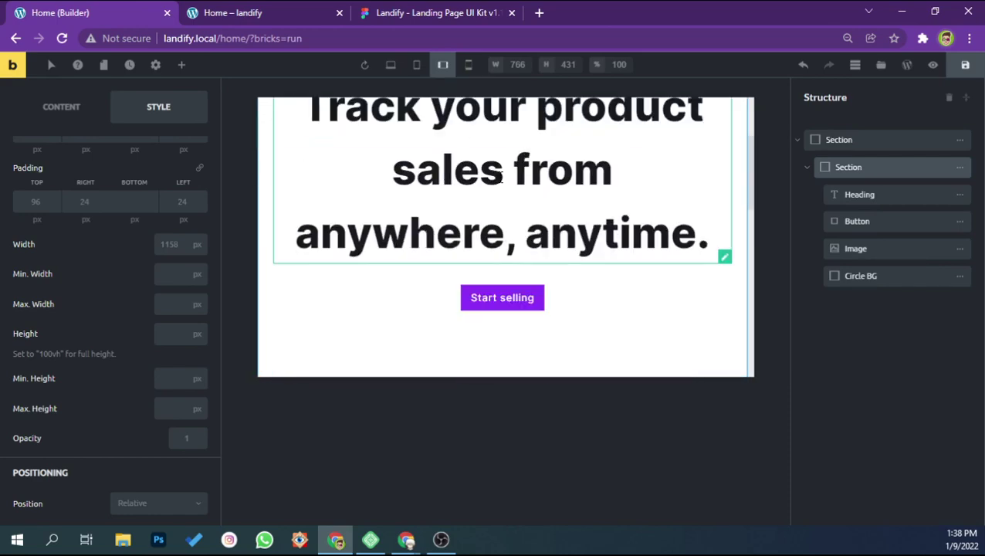
pyautogui.scroll(-2, 498, 178)
pyautogui.scroll(-5, 499, 179)
pyautogui.scroll(5, 504, 179)
pyautogui.scroll(3, 500, 183)
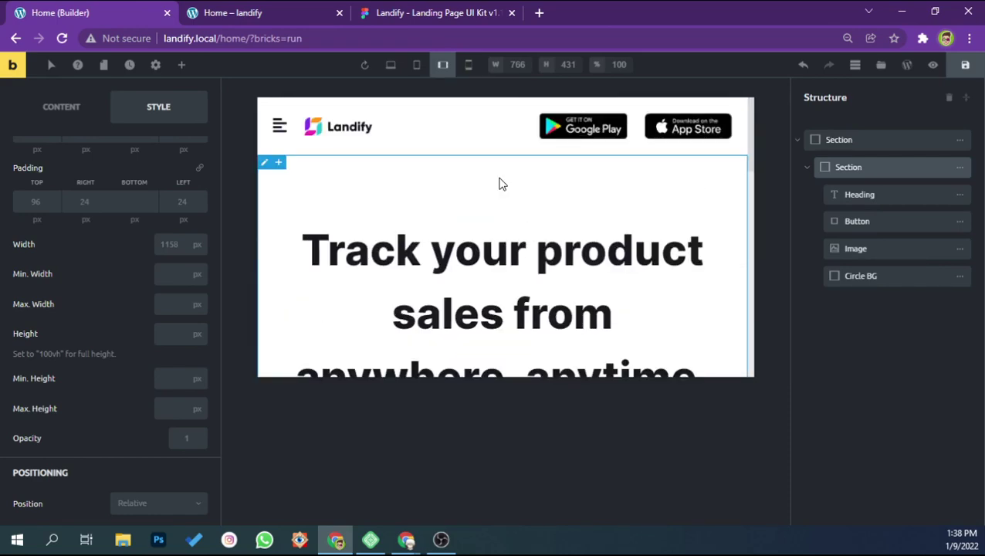
pyautogui.click(467, 65)
pyautogui.scroll(-2, 501, 213)
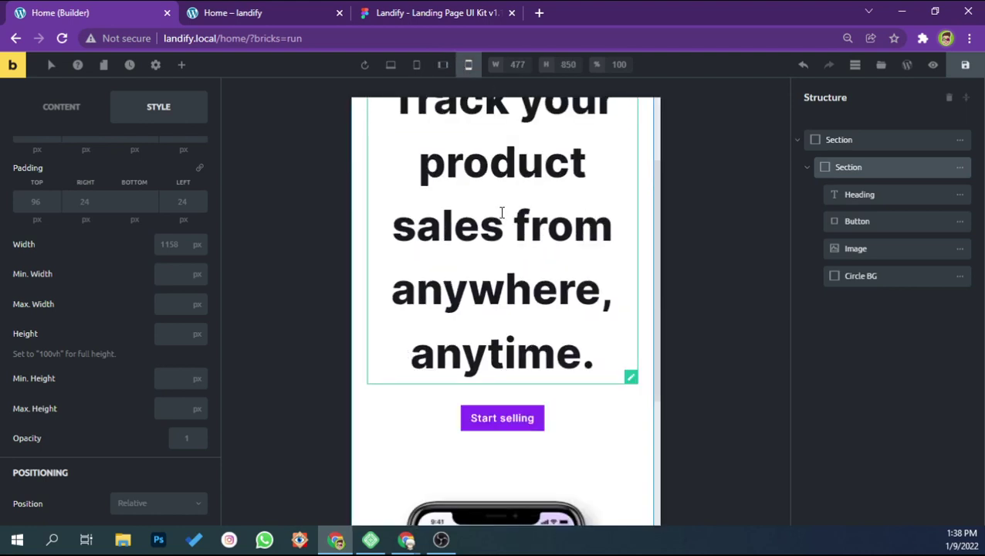
# Select the hero heading and expand its Style > Typography settings
pyautogui.click(502, 222)
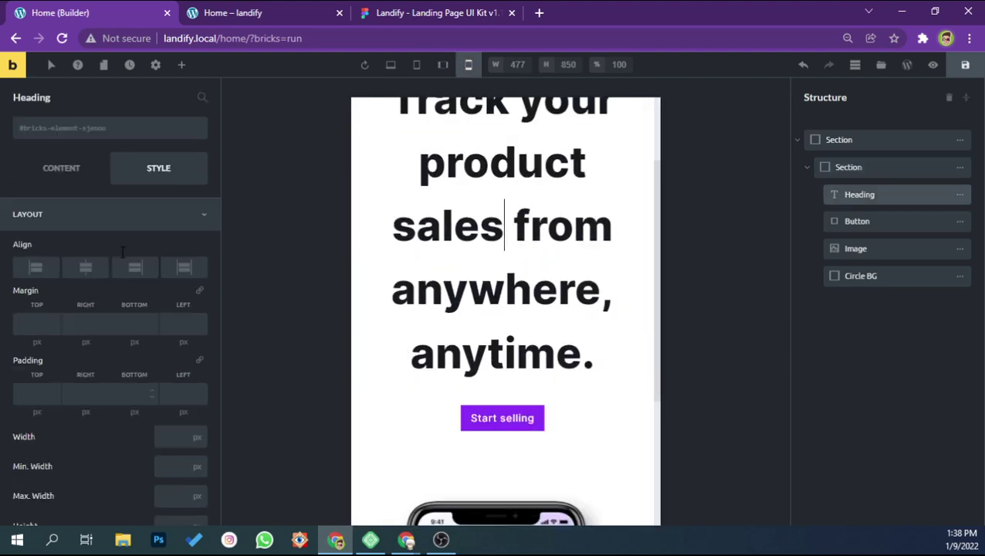
pyautogui.click(68, 174)
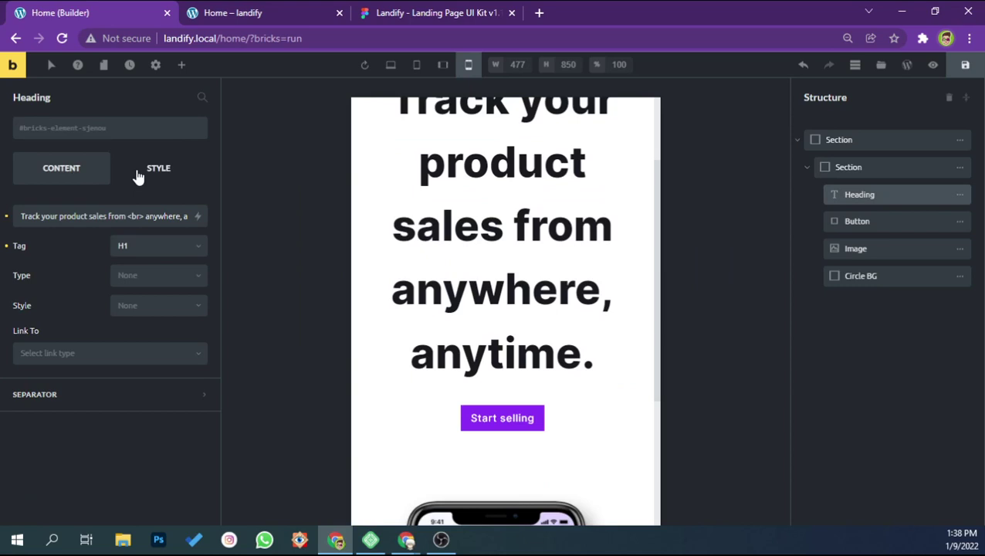
pyautogui.click(139, 171)
pyautogui.scroll(-2, 131, 257)
pyautogui.scroll(-2, 131, 257)
pyautogui.scroll(-2, 131, 257)
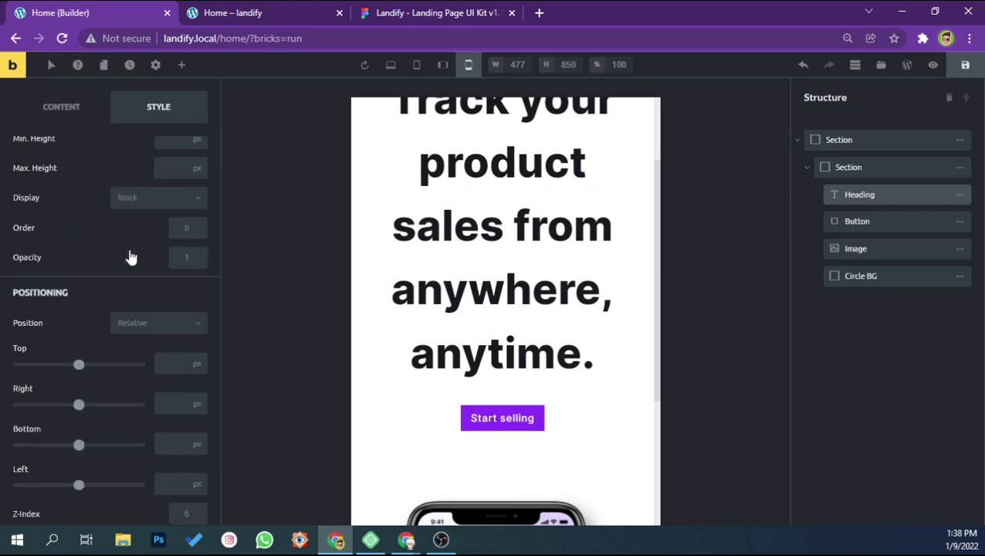
pyautogui.scroll(-4, 131, 257)
pyautogui.scroll(-3, 131, 257)
pyautogui.click(129, 276)
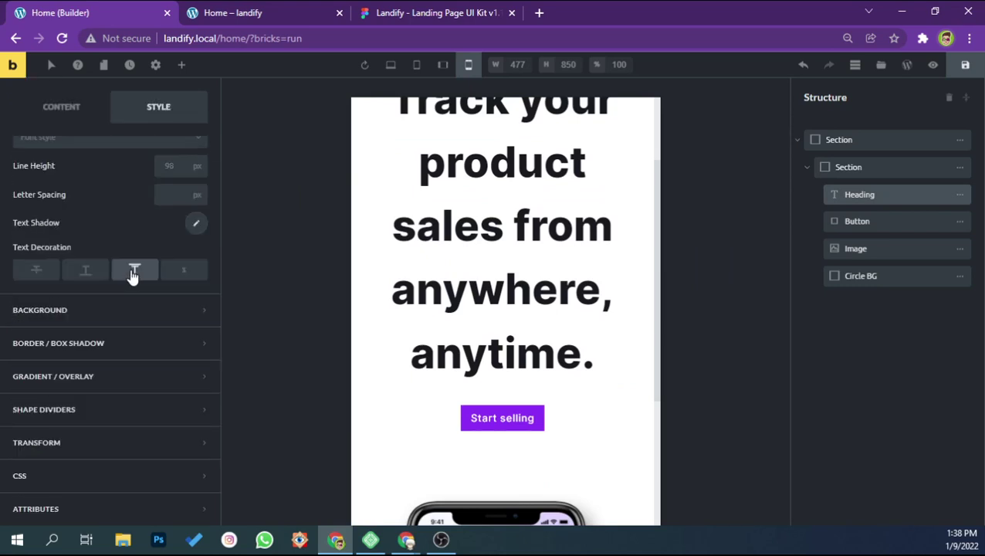
pyautogui.scroll(4, 180, 251)
pyautogui.scroll(2, 180, 251)
pyautogui.scroll(2, 182, 249)
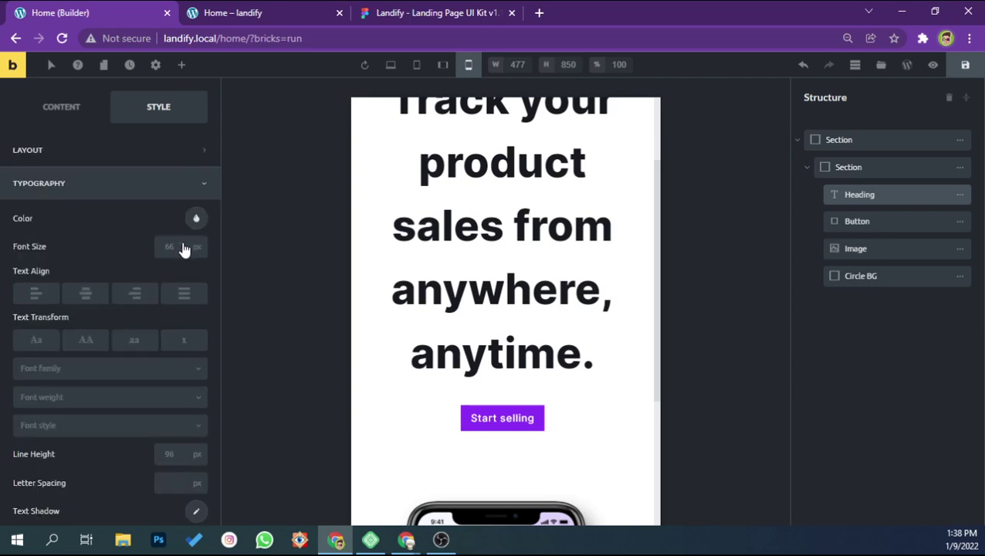
# Set the heading's mobile portrait font size to 32 px and line height to 36 px
pyautogui.click(170, 246)
pyautogui.write('32')
pyautogui.scroll(-3, 165, 259)
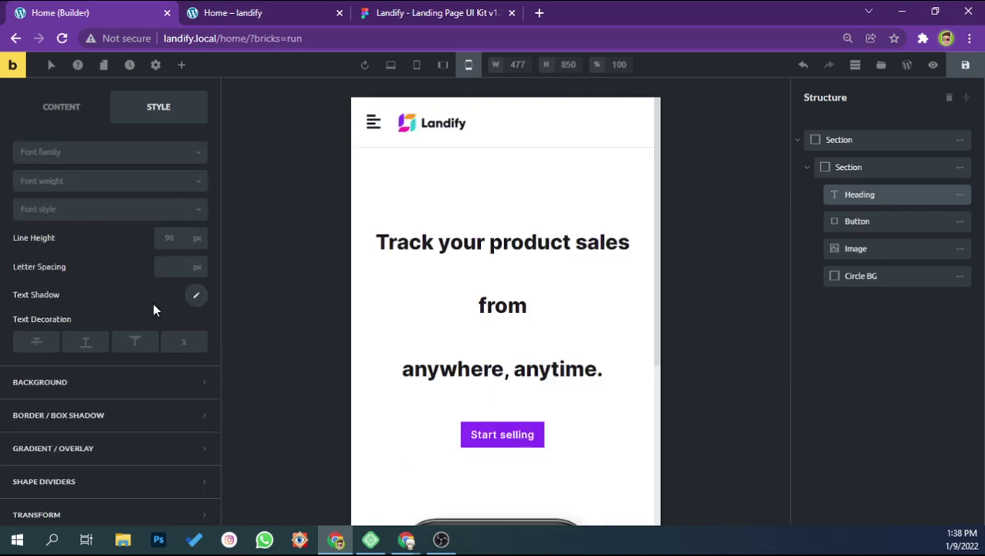
pyautogui.click(171, 241)
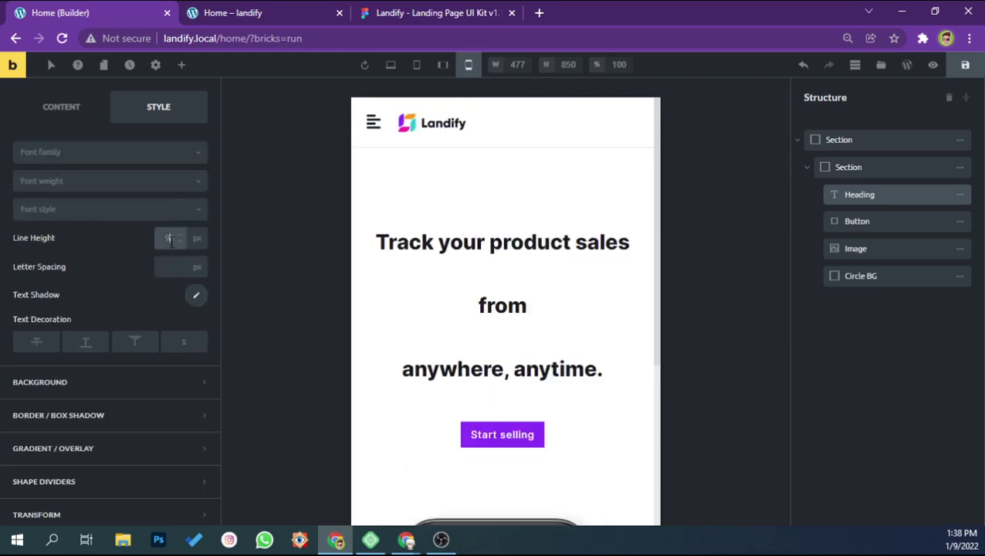
pyautogui.write('9')
pyautogui.write('1')
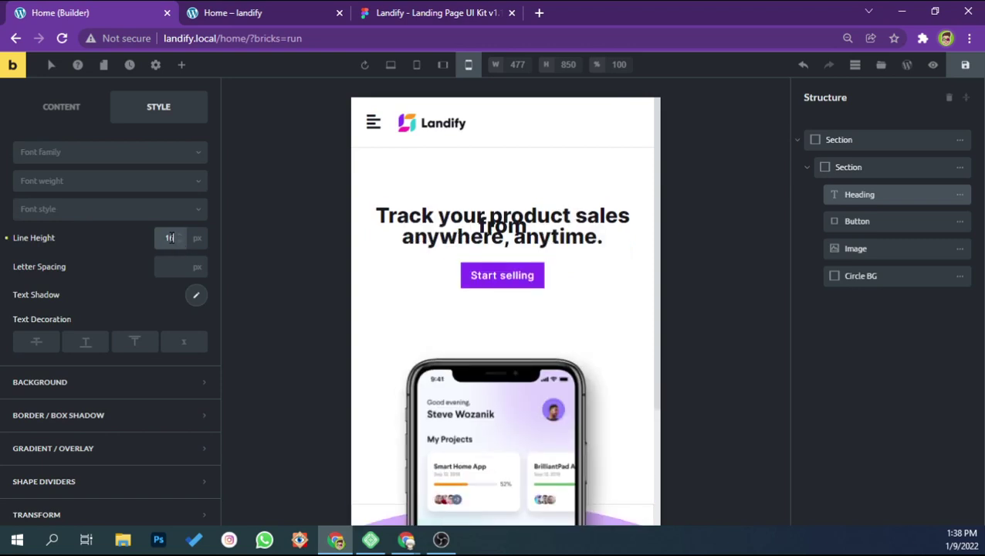
pyautogui.press('BackSpace')
pyautogui.write('20')
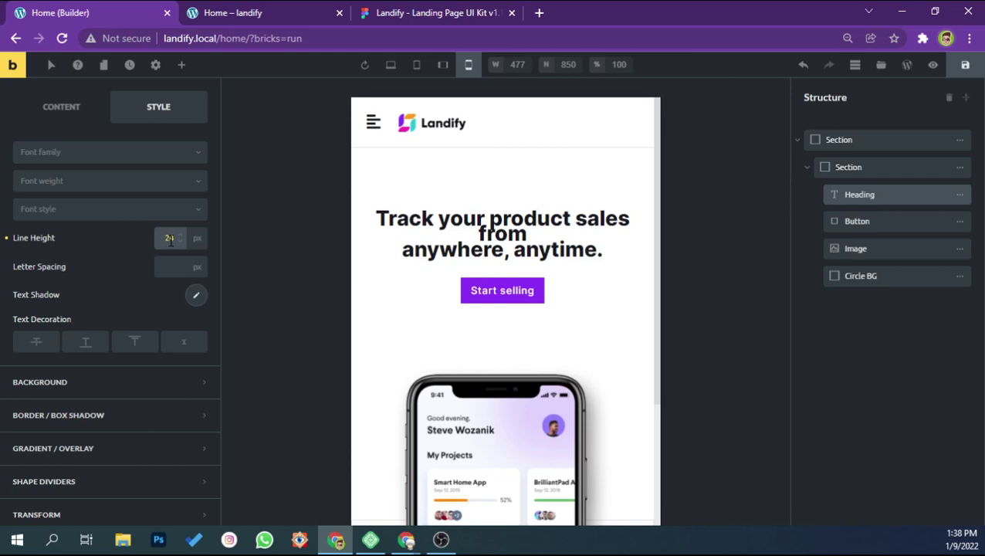
pyautogui.press('BackSpace')
pyautogui.press('BackSpace')
pyautogui.write('30')
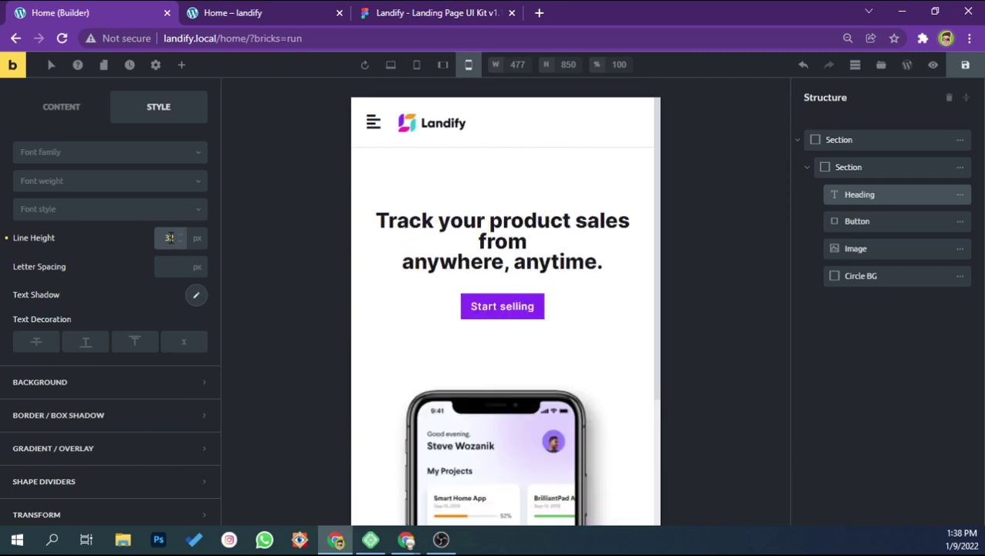
pyautogui.write('5')
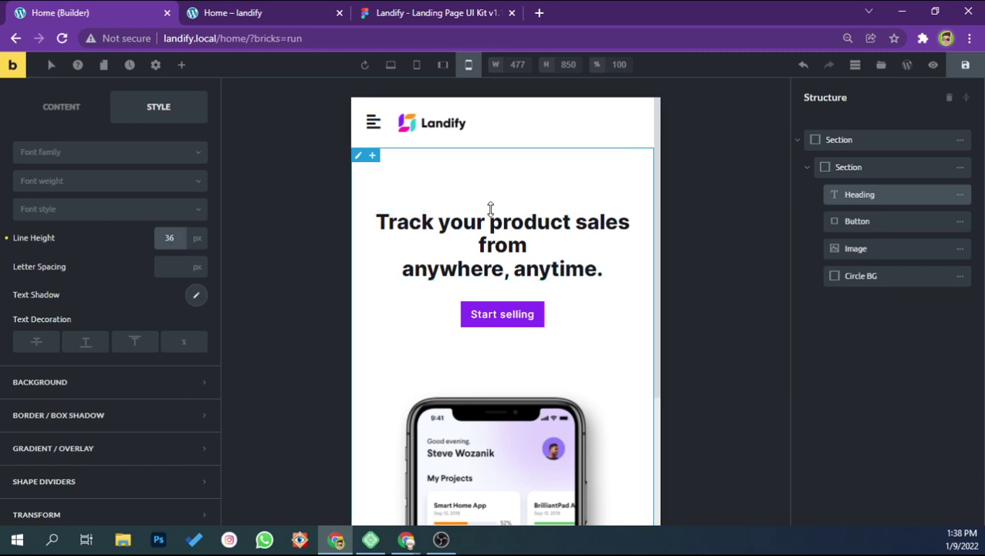
pyautogui.scroll(-2, 488, 150)
pyautogui.scroll(2, 534, 260)
pyautogui.scroll(-2, 515, 235)
pyautogui.scroll(2, 517, 235)
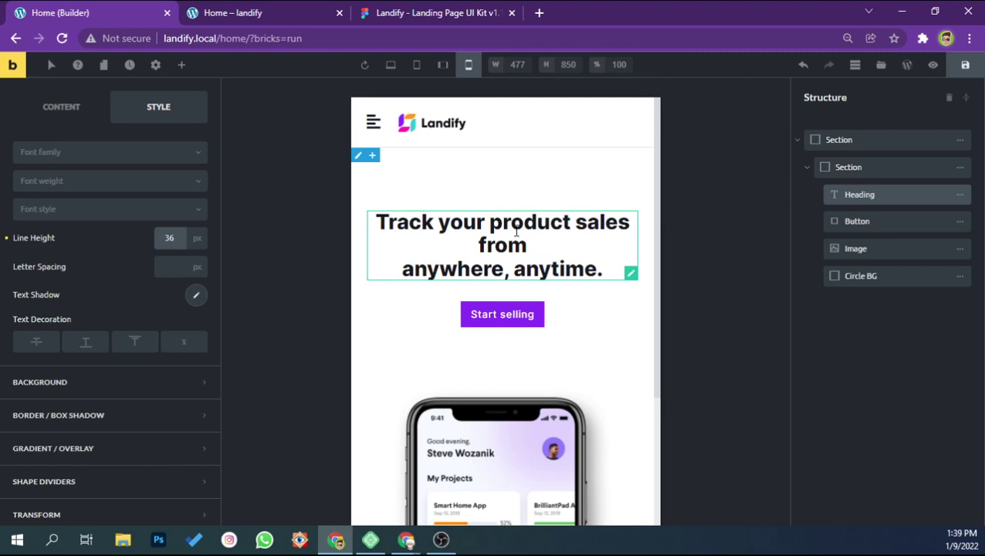
pyautogui.scroll(3, 155, 199)
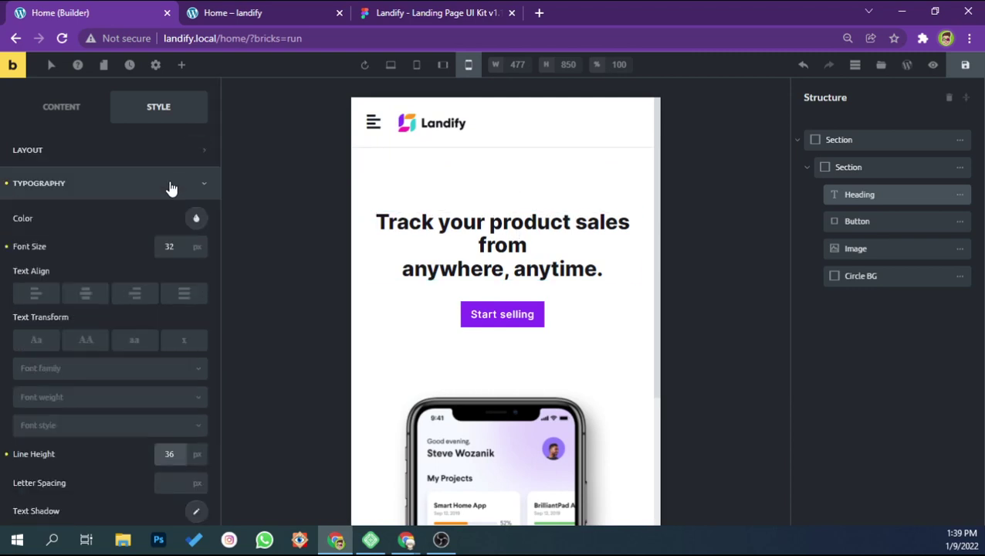
# Try 48 for the heading's font size and line height, then clear the mobile line height
pyautogui.click(169, 242)
pyautogui.write('4')
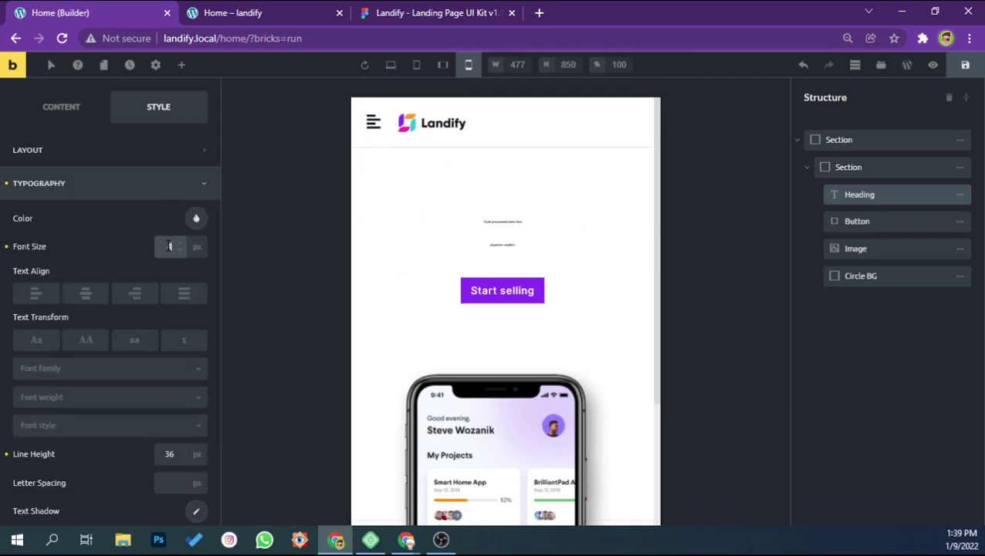
pyautogui.write('8')
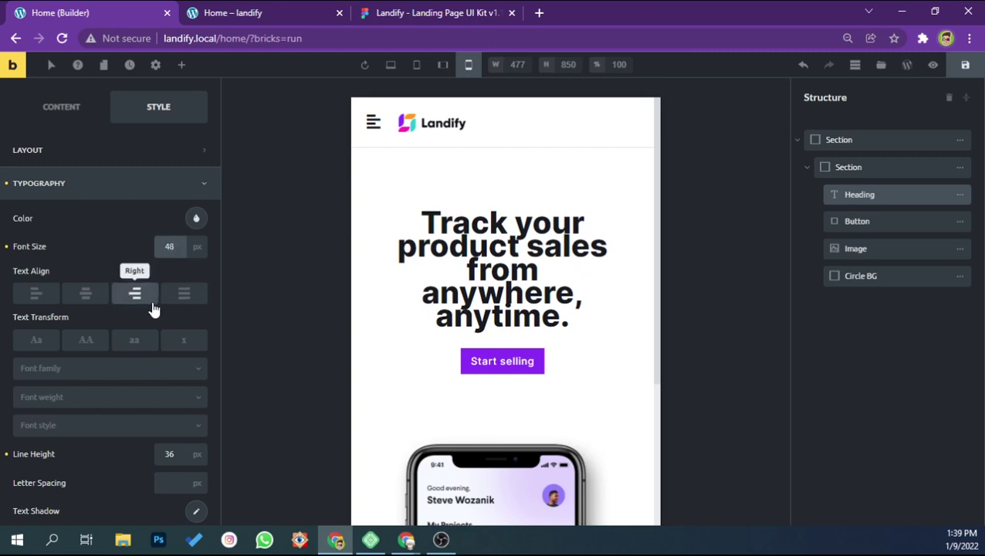
pyautogui.scroll(-2, 158, 308)
pyautogui.click(169, 310)
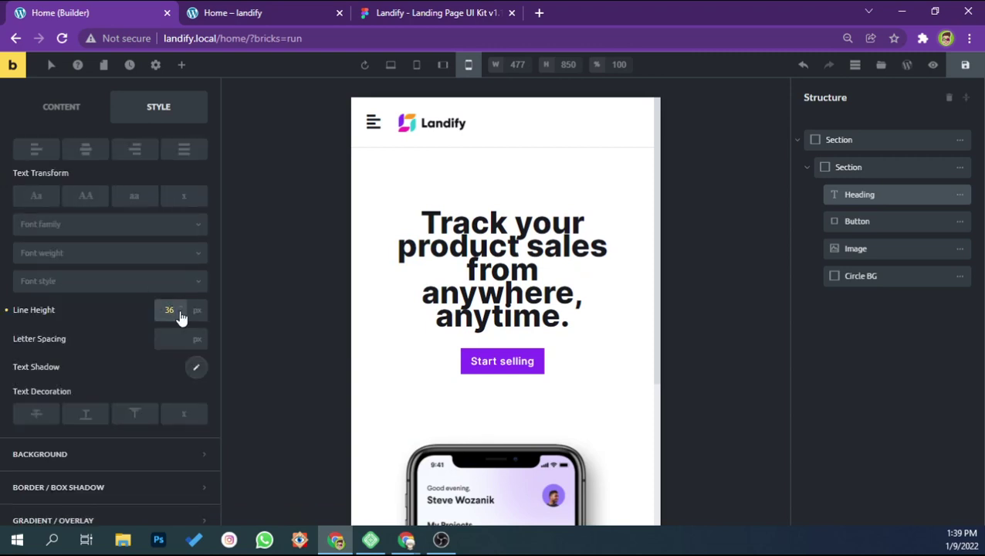
pyautogui.write('48')
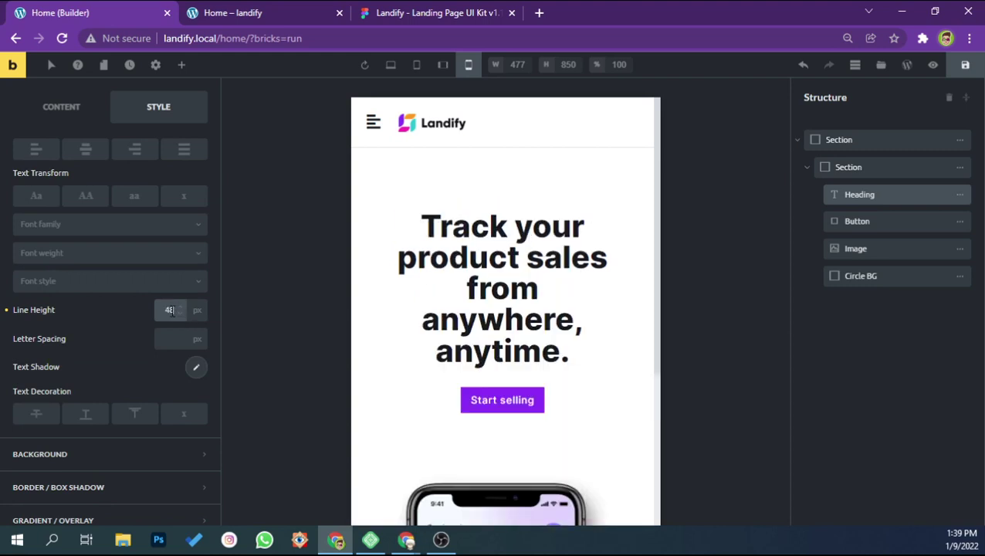
pyautogui.click(8, 310)
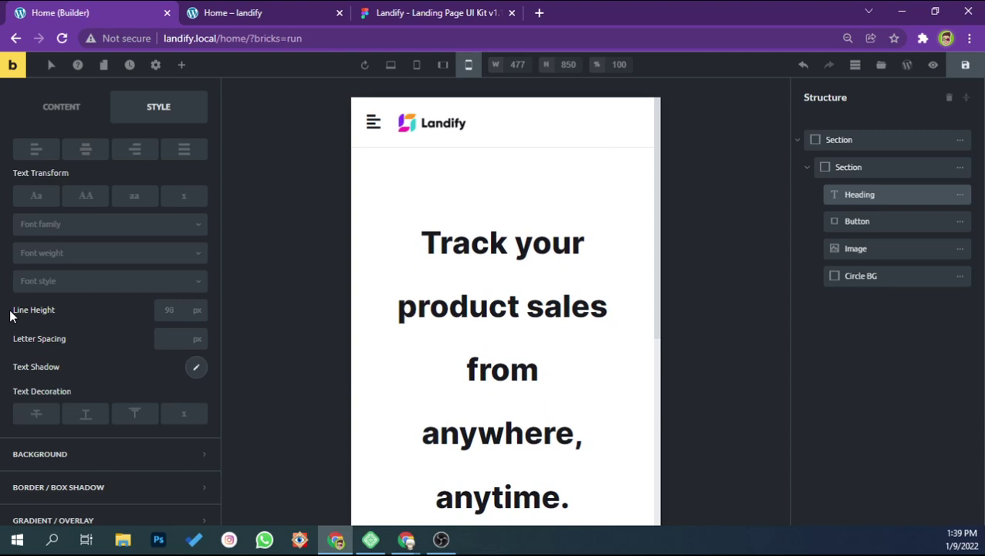
# Switch the heading's line height unit to em and enter 1.2
pyautogui.click(197, 310)
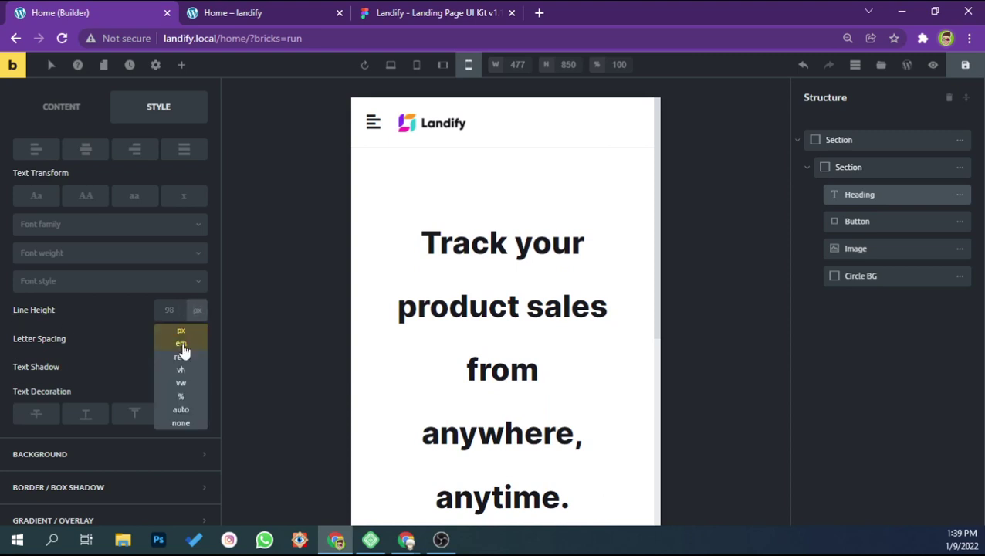
pyautogui.click(181, 356)
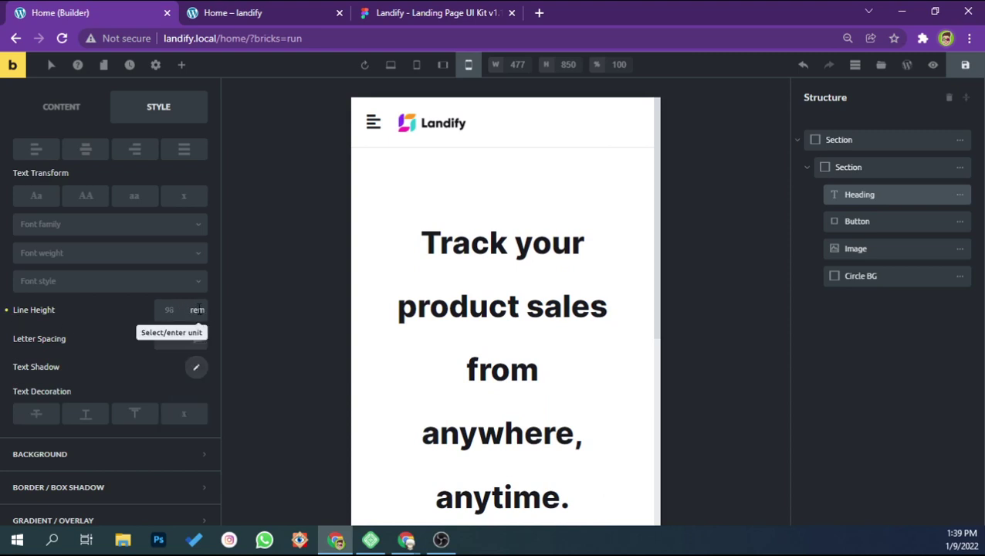
pyautogui.click(197, 309)
pyautogui.click(185, 343)
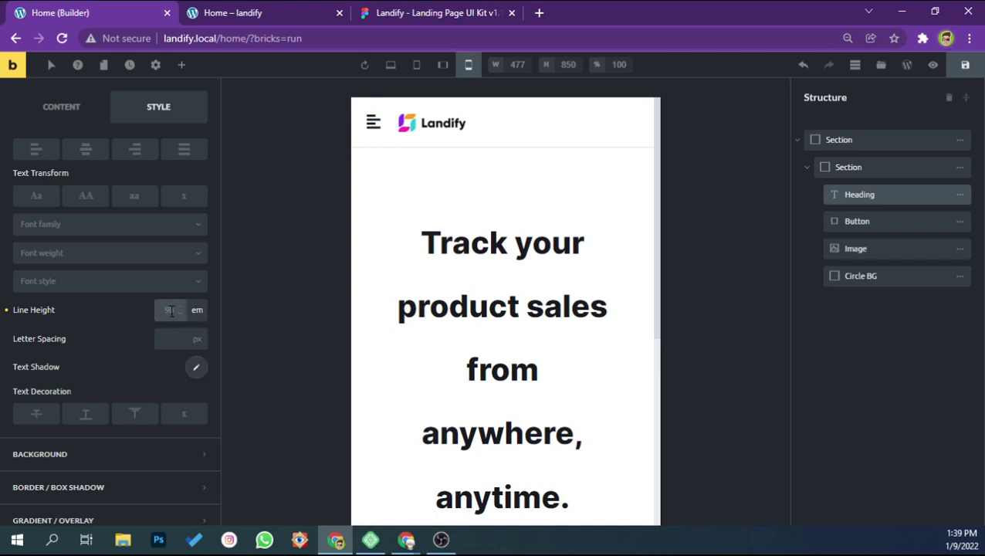
pyautogui.click(171, 310)
pyautogui.write('1')
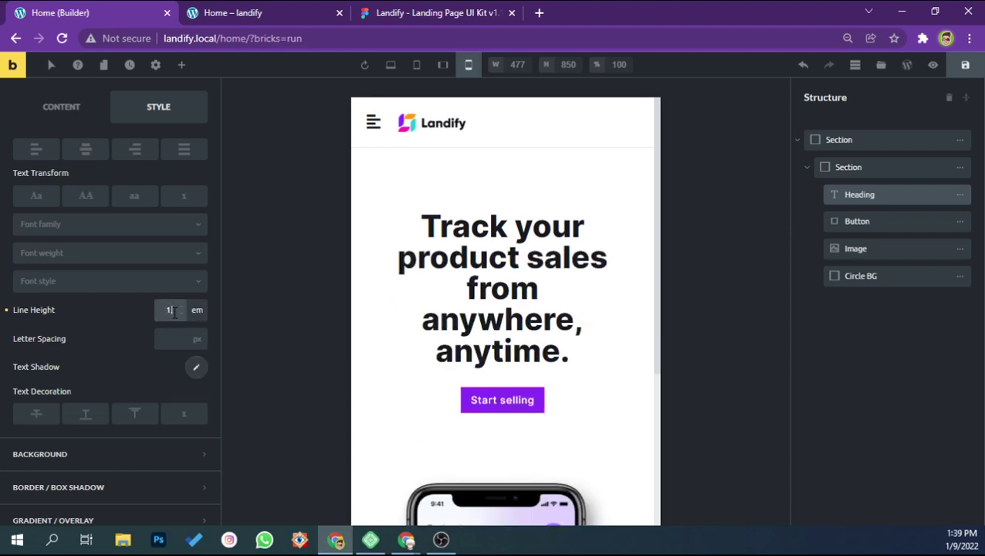
pyautogui.write('.4')
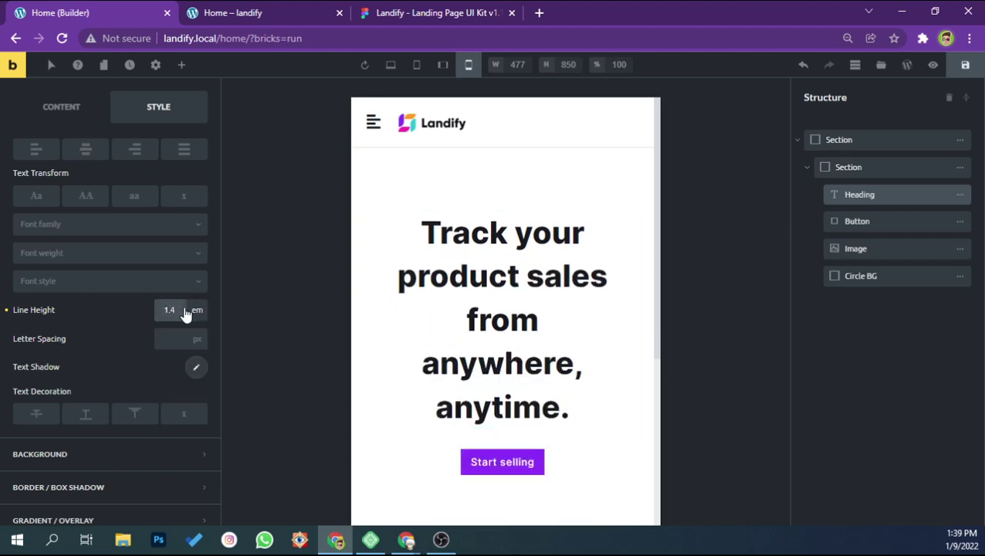
pyautogui.press('BackSpace')
pyautogui.press('BackSpace')
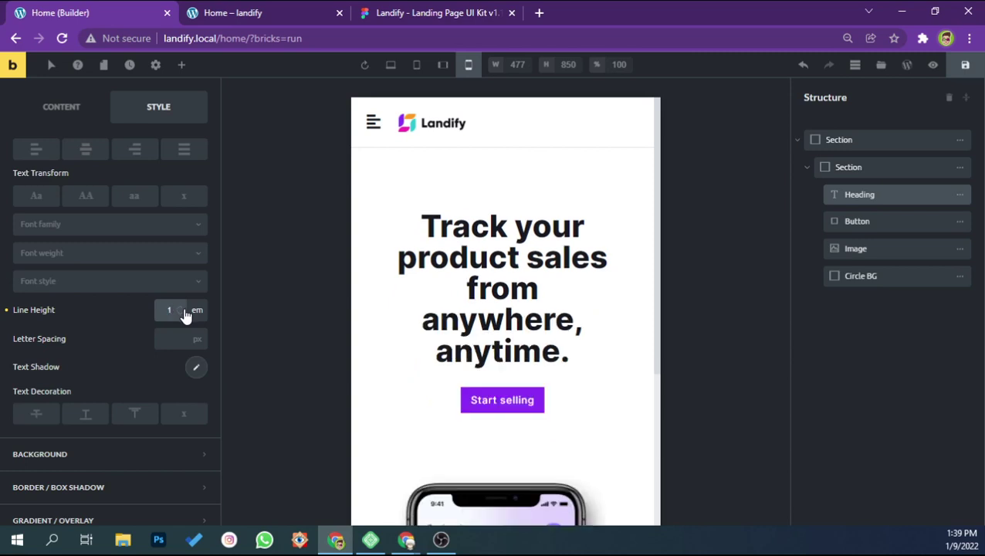
pyautogui.write('2')
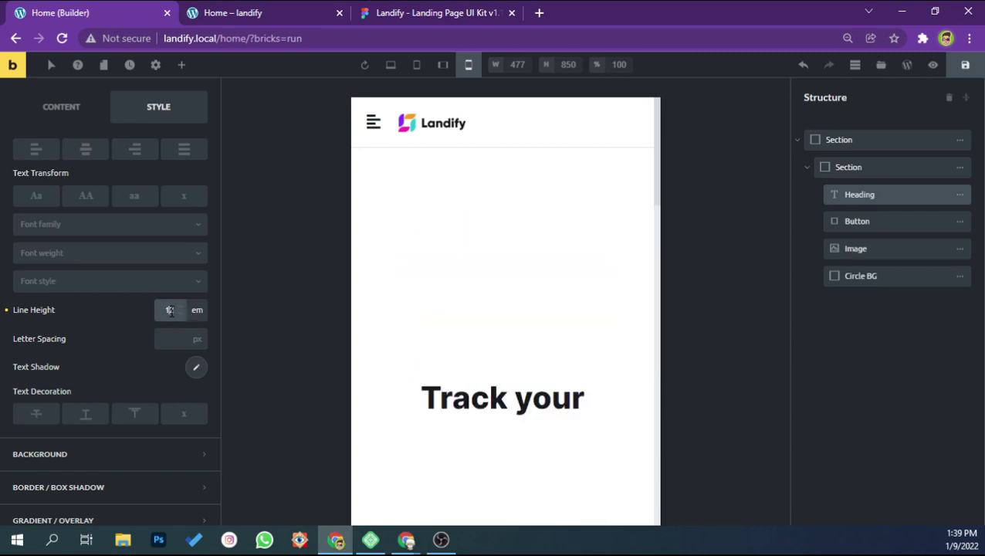
pyautogui.click(169, 311)
pyautogui.write('.2')
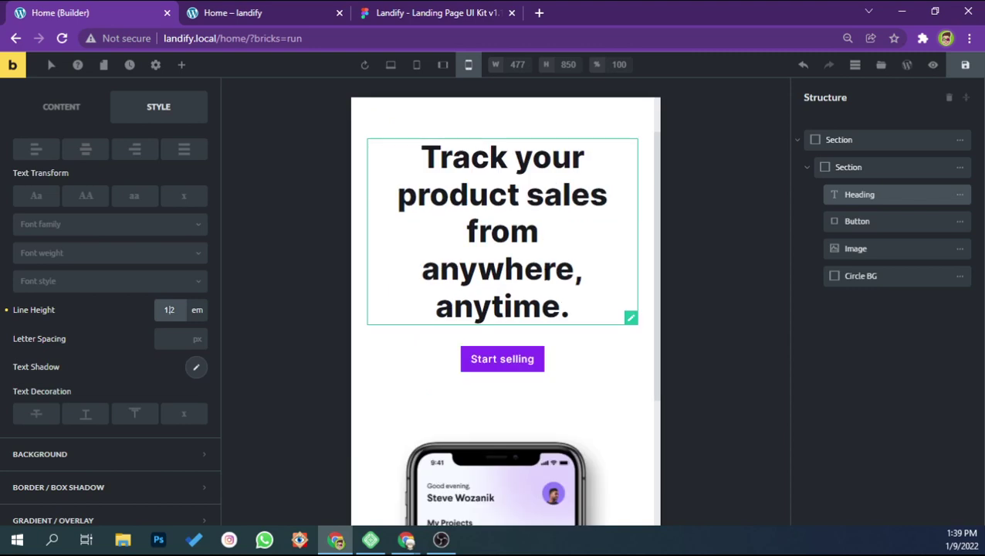
pyautogui.scroll(2, 548, 259)
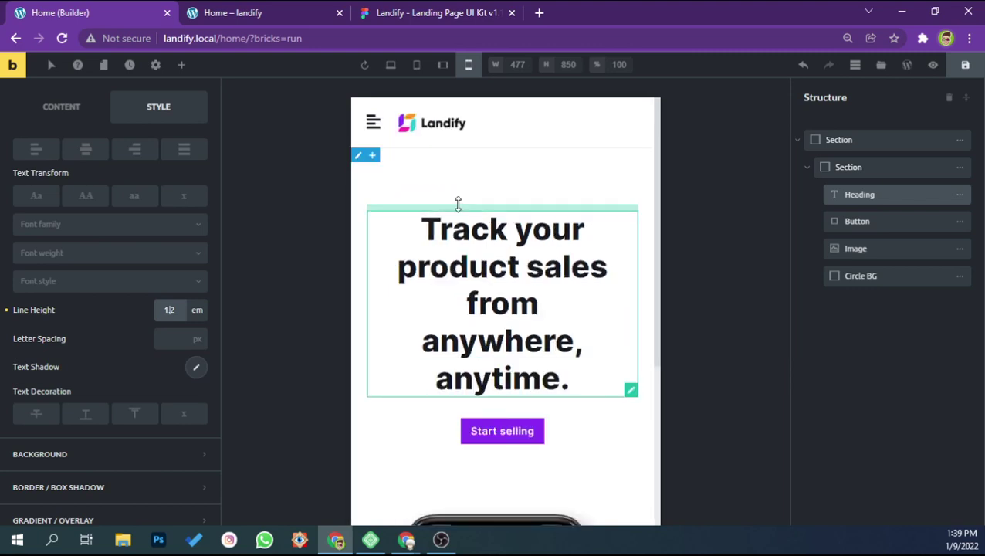
pyautogui.scroll(-2, 486, 232)
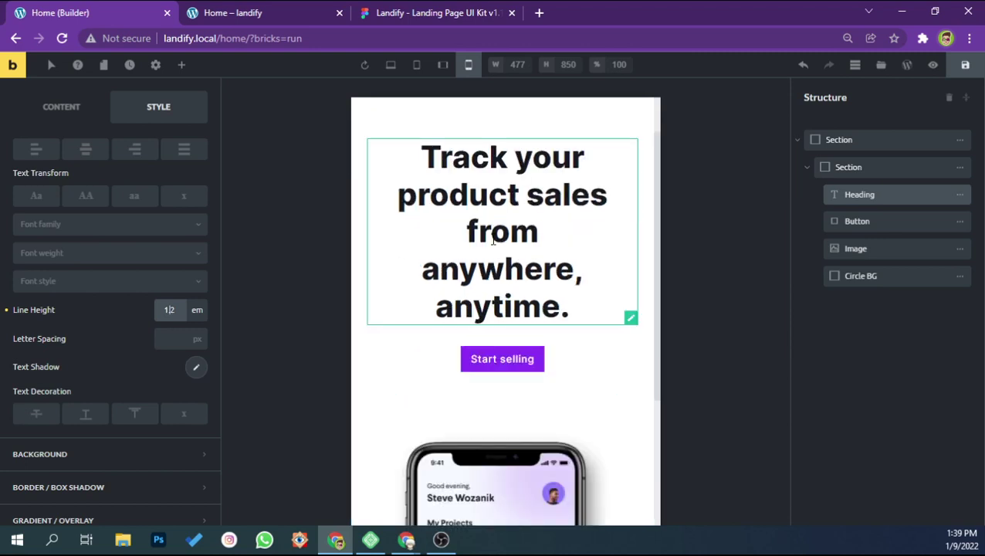
pyautogui.scroll(2, 493, 242)
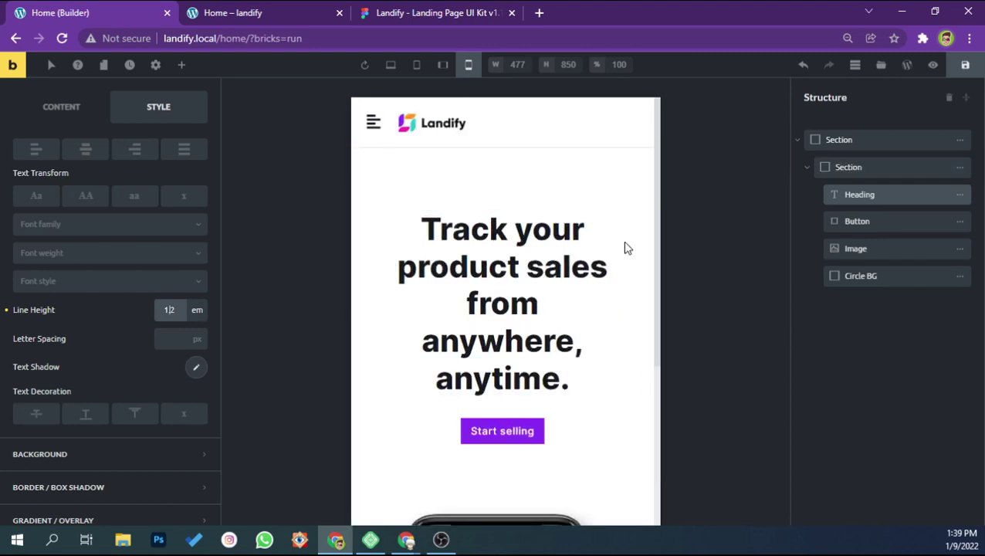
pyautogui.scroll(-2, 567, 263)
pyautogui.scroll(2, 567, 262)
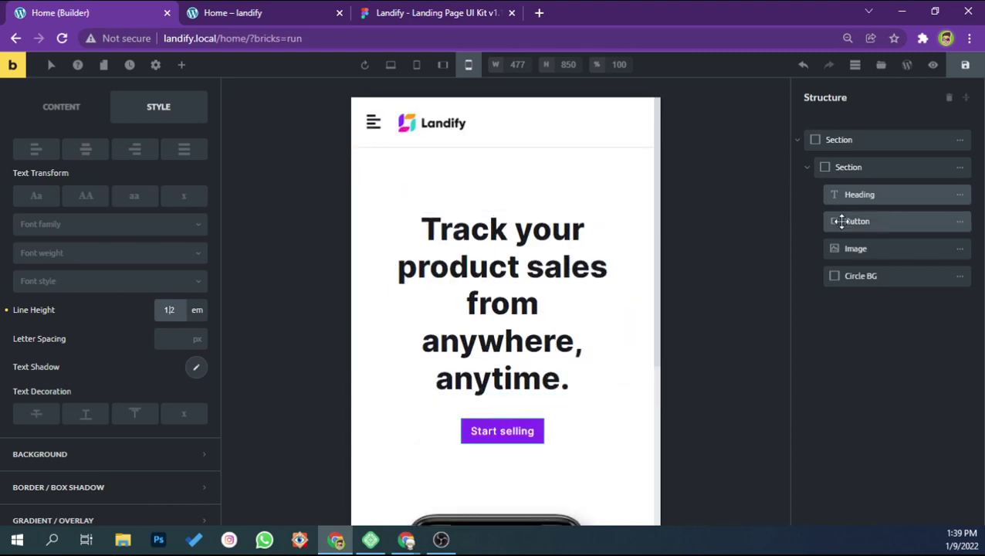
# Set the hero inner section's top padding to 48
pyautogui.click(849, 167)
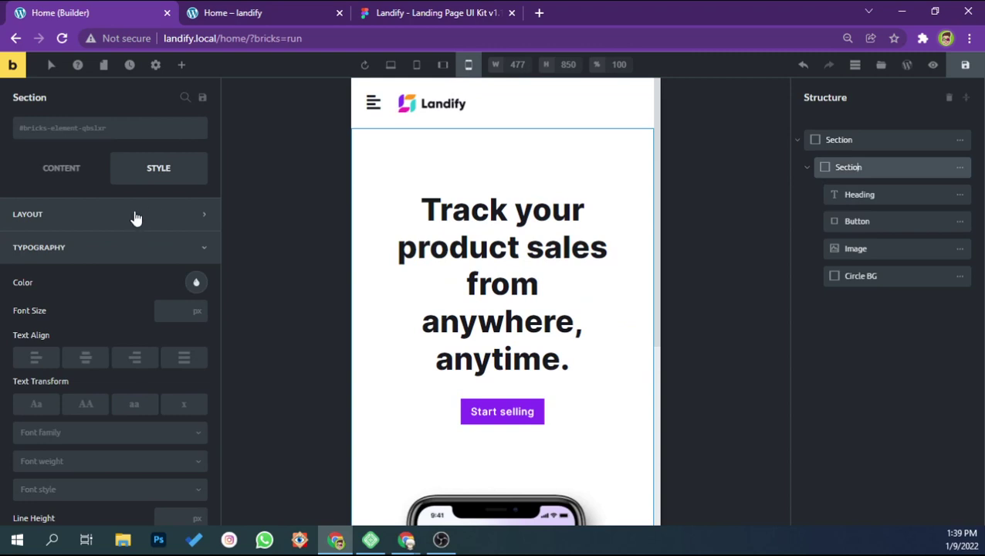
pyautogui.click(132, 216)
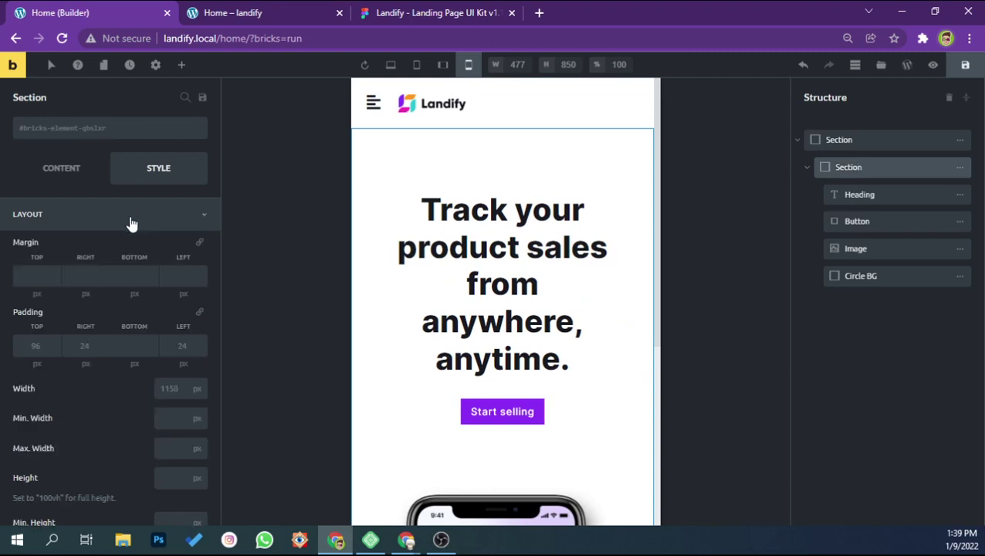
pyautogui.click(37, 346)
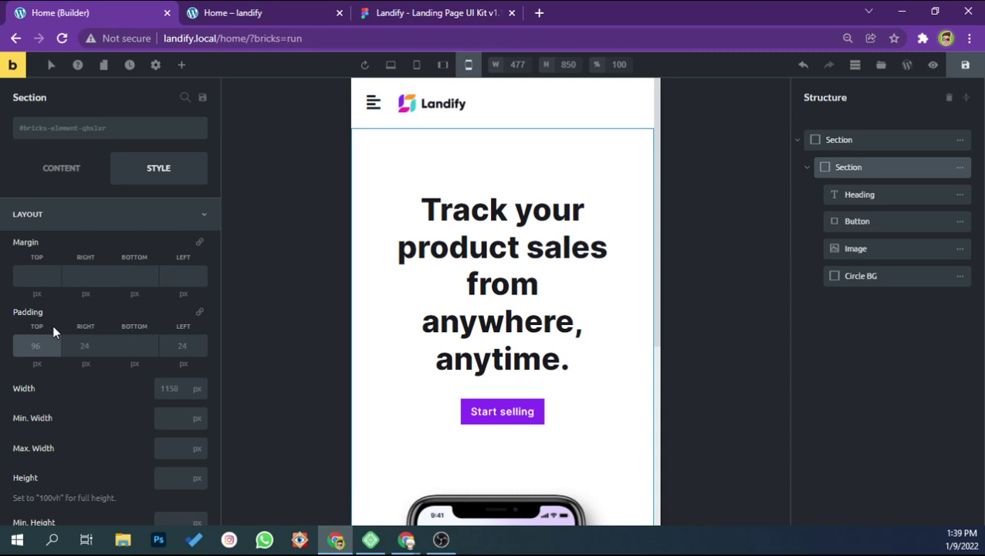
pyautogui.write('24')
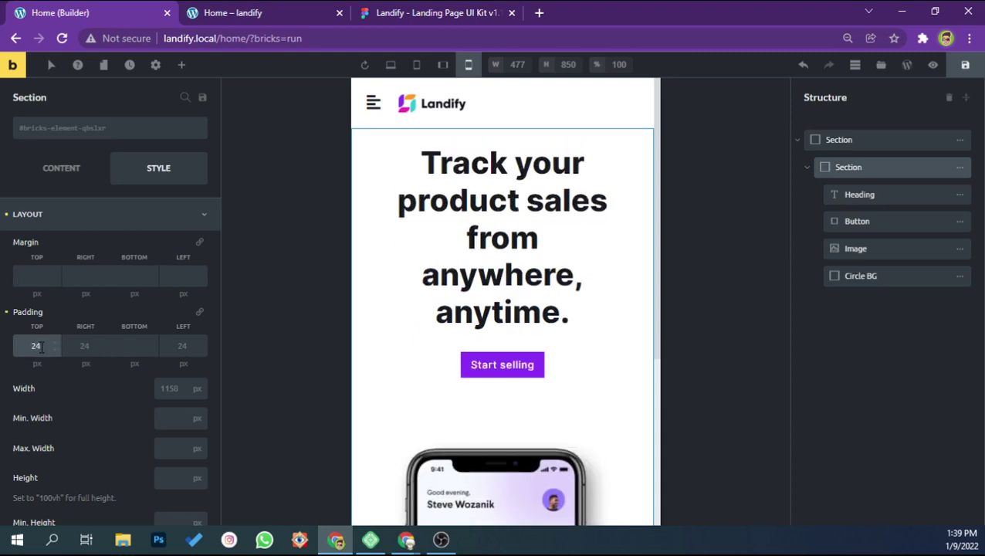
pyautogui.press('BackSpace')
pyautogui.press('BackSpace')
pyautogui.write('48')
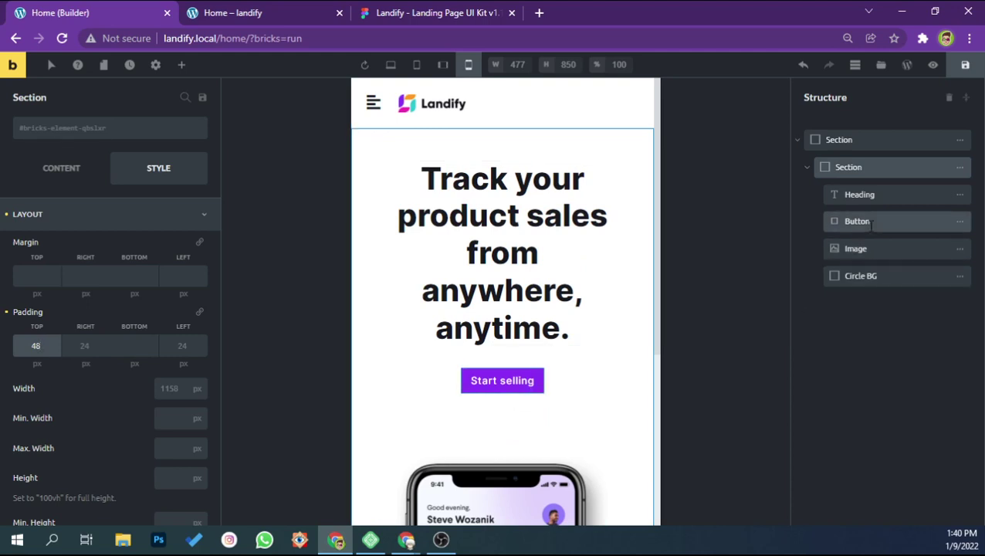
# Give the phone image a 48 top margin and save the page
pyautogui.click(868, 248)
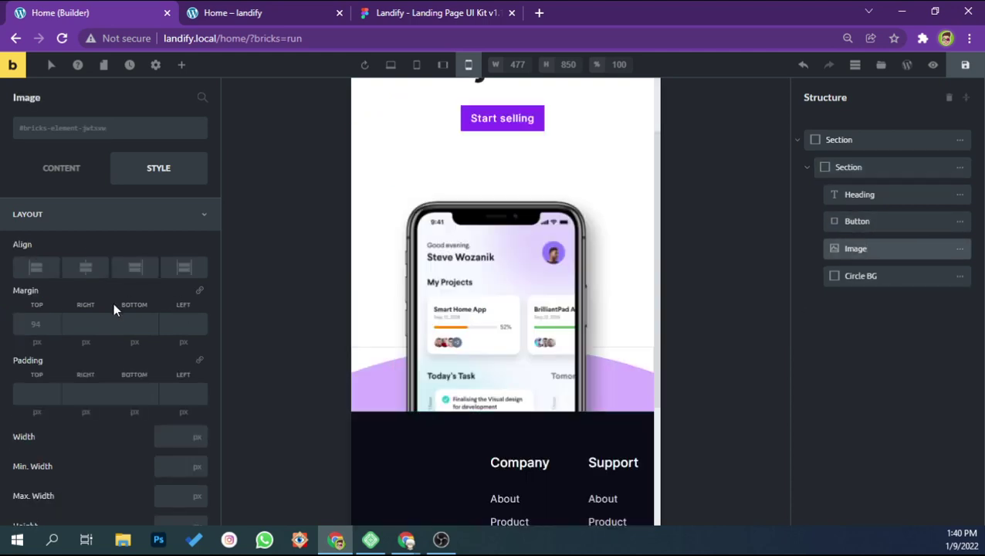
pyautogui.click(35, 325)
pyautogui.write('48')
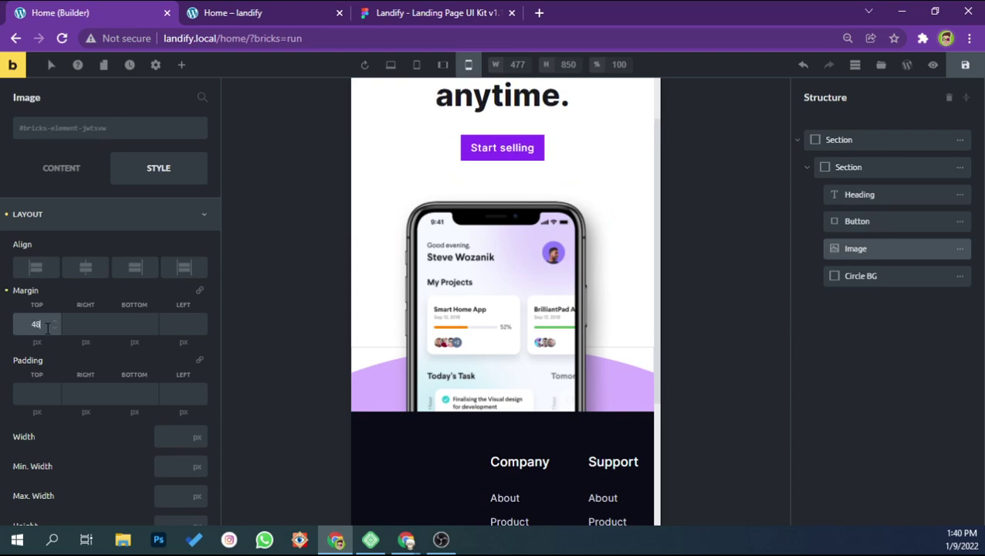
pyautogui.scroll(3, 561, 236)
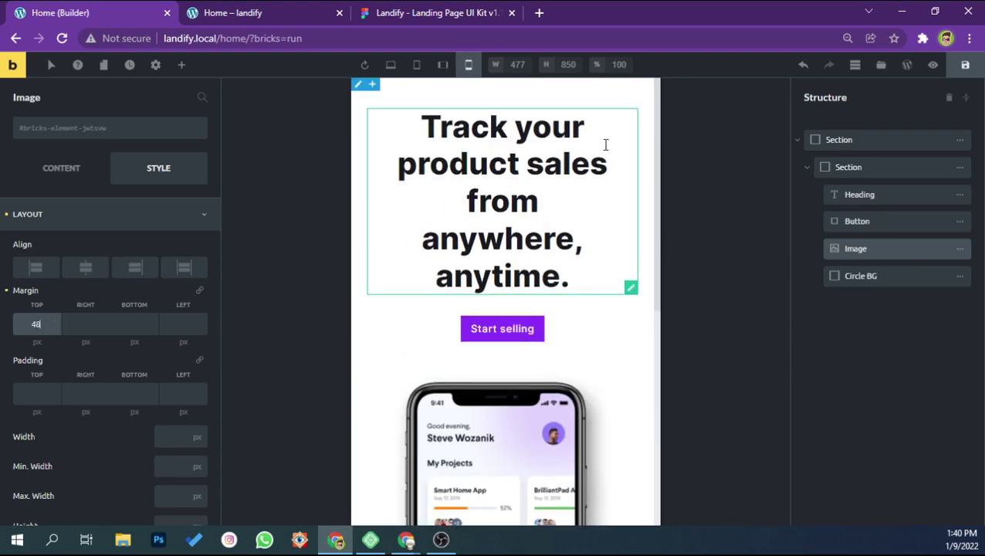
pyautogui.scroll(1, 609, 215)
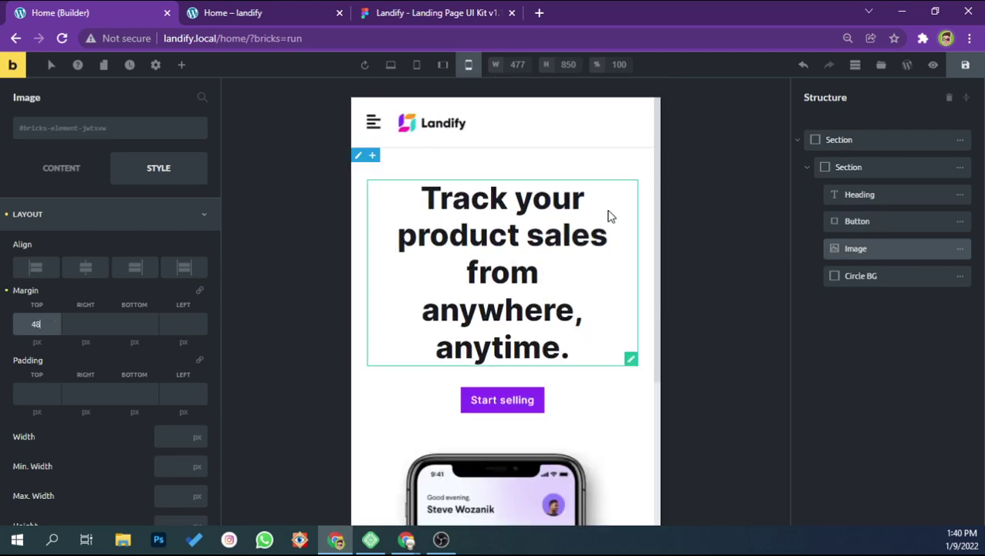
pyautogui.click(965, 65)
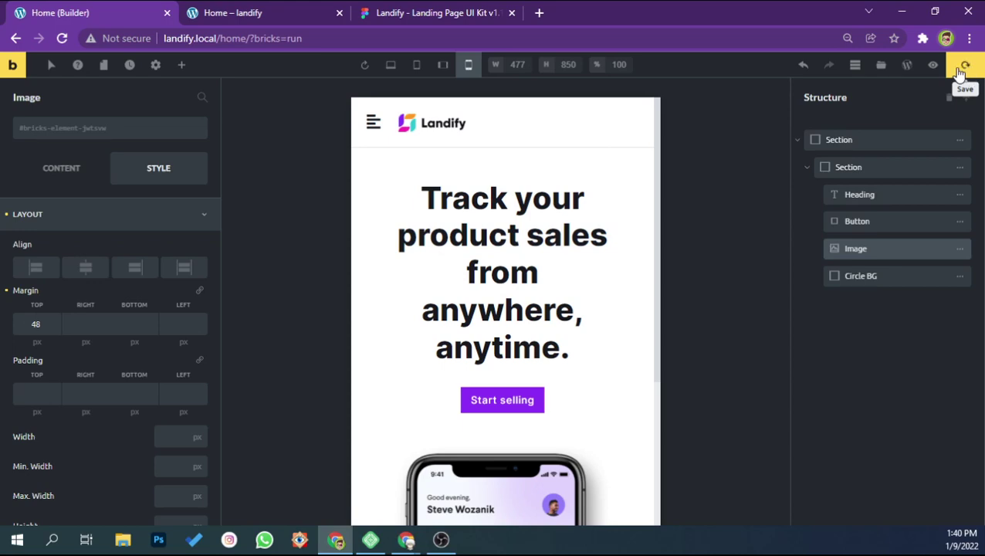
# View the live front-end page in the device preview at 100% zoom and scroll through it
pyautogui.click(283, 15)
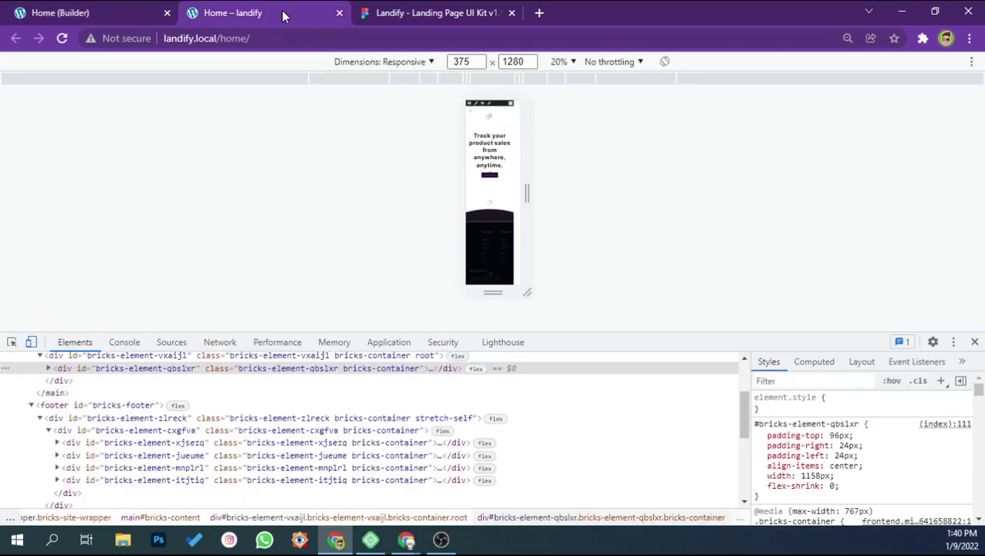
pyautogui.click(562, 62)
pyautogui.click(580, 116)
pyautogui.scroll(-2, 516, 208)
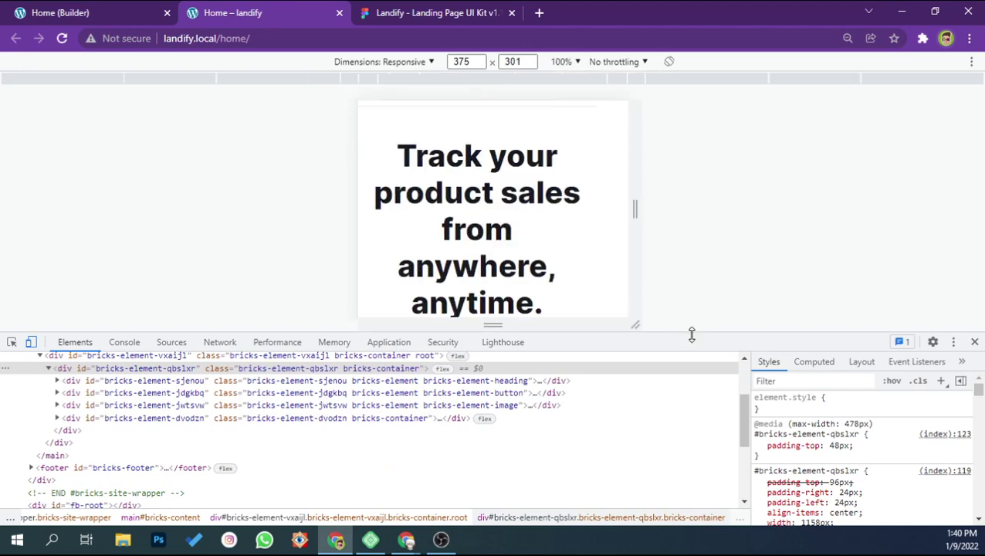
pyautogui.moveTo(690, 334); pyautogui.dragTo(690, 434)
pyautogui.scroll(-3, 522, 301)
pyautogui.scroll(-5, 525, 298)
pyautogui.scroll(5, 543, 294)
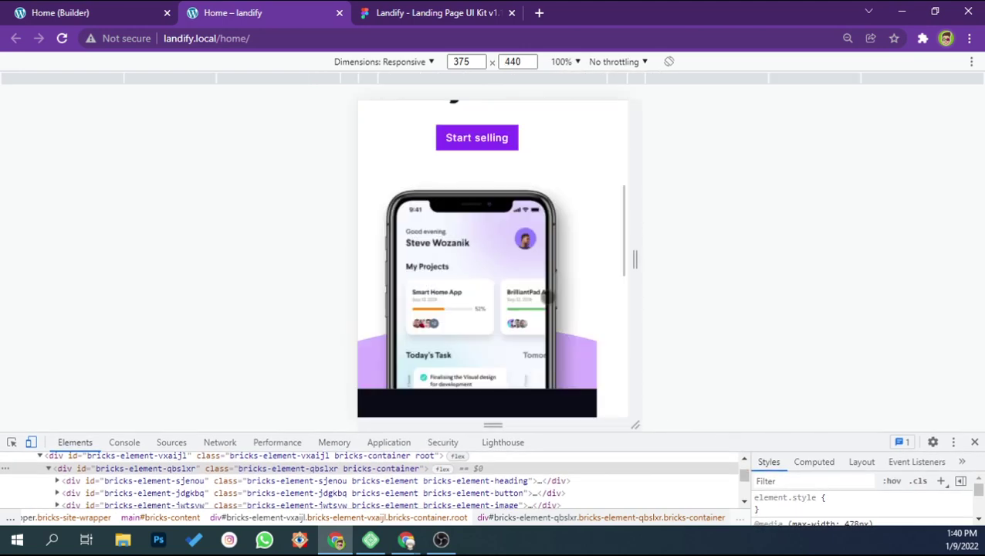
pyautogui.scroll(3, 544, 282)
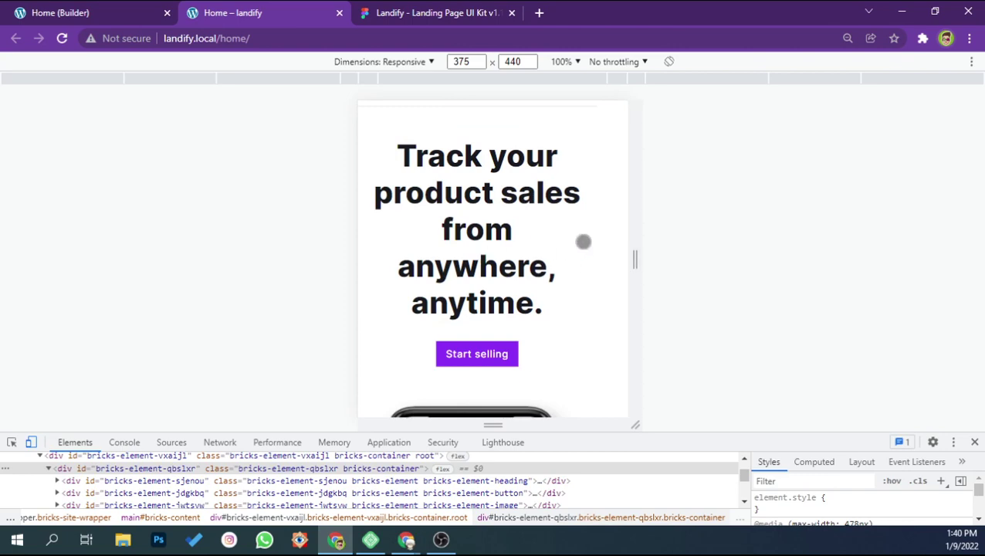
pyautogui.scroll(-5, 533, 246)
pyautogui.scroll(6, 523, 240)
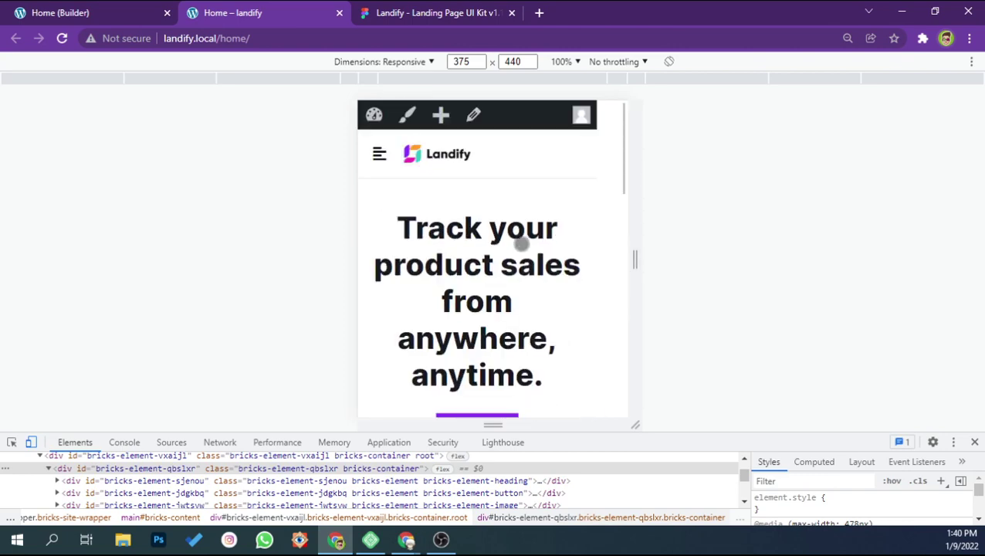
pyautogui.scroll(-3, 521, 241)
pyautogui.scroll(-2, 510, 263)
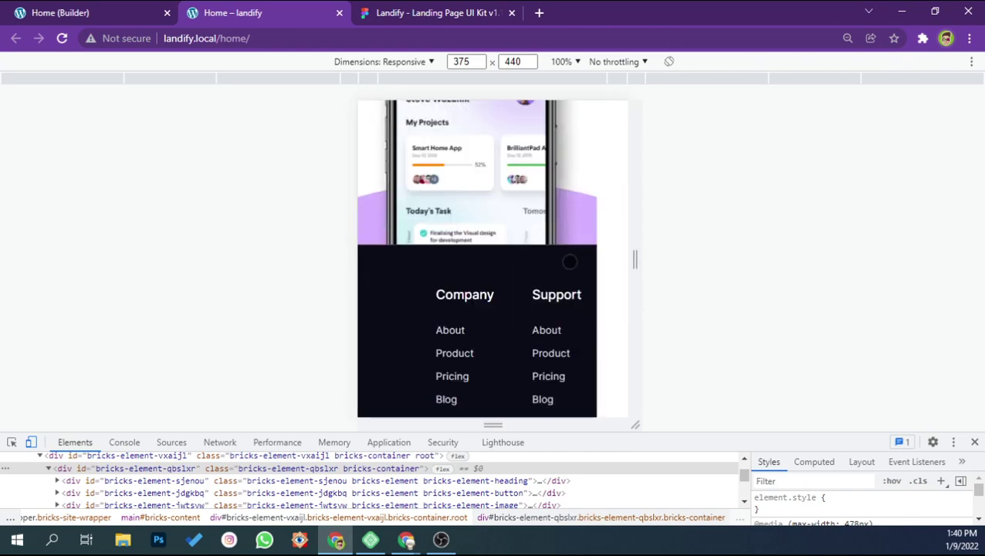
pyautogui.scroll(-2, 463, 261)
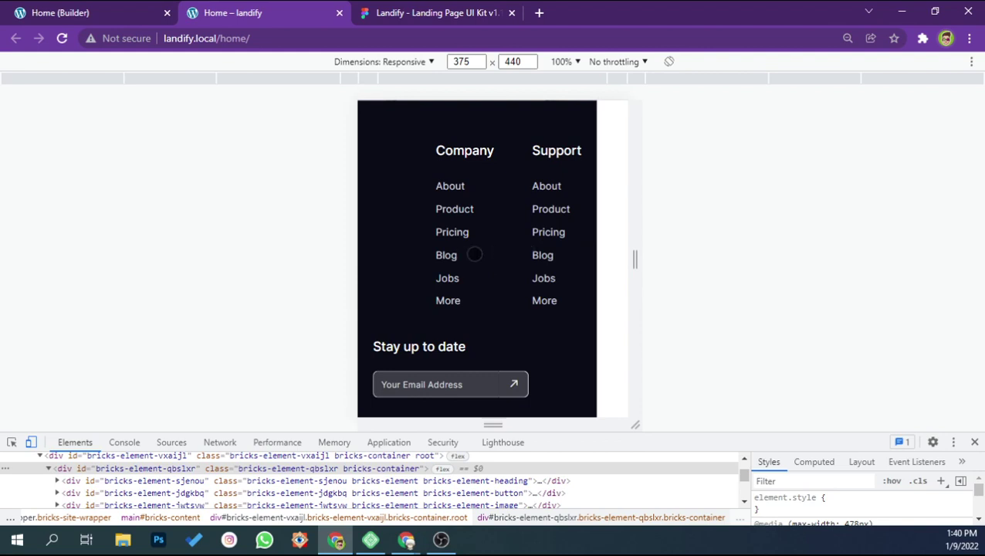
pyautogui.scroll(3, 517, 235)
pyautogui.scroll(-2, 494, 263)
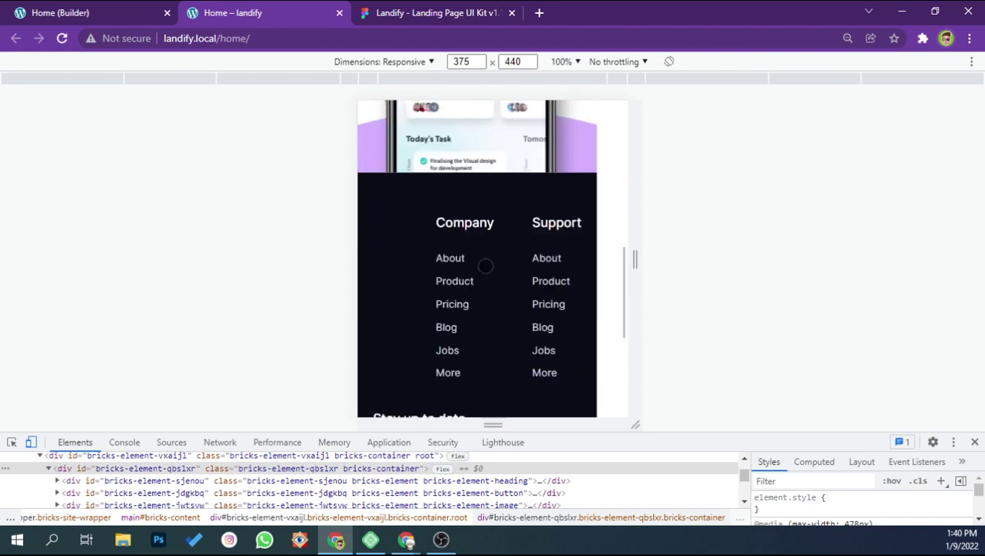
# Inspect the footer container with the element picker
pyautogui.hotkey('ctrl', 'shift', 'c')
pyautogui.click(487, 207)
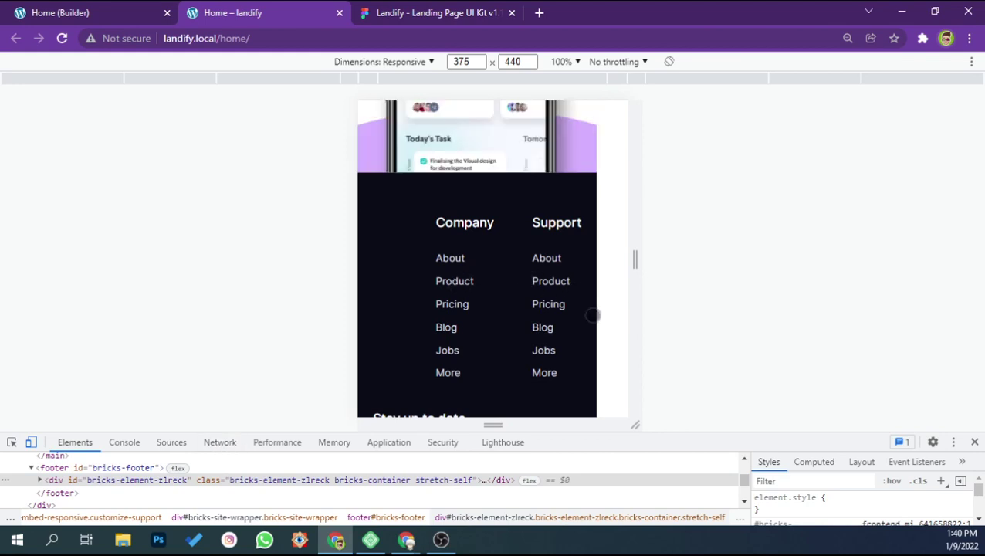
pyautogui.click(700, 442)
pyautogui.moveTo(700, 442); pyautogui.dragTo(700, 483)
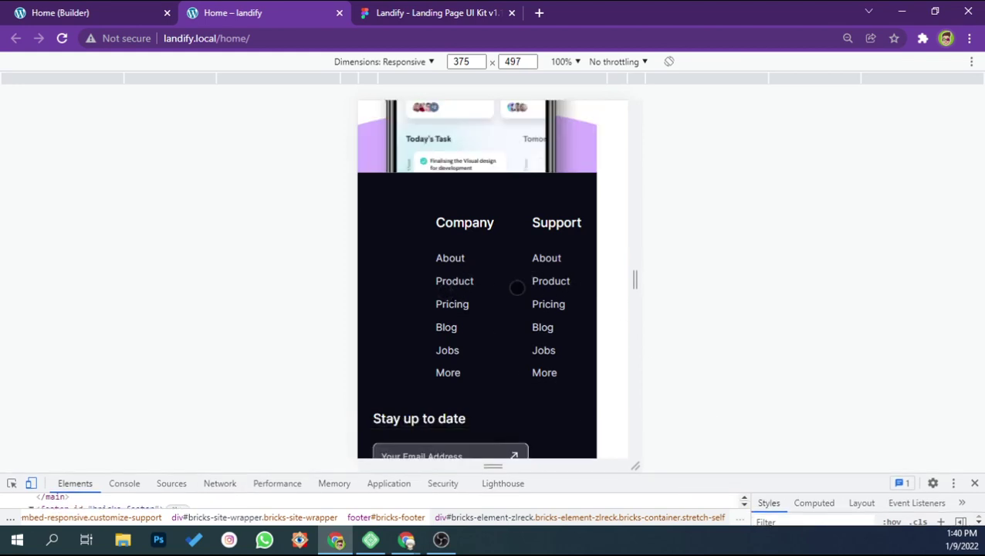
pyautogui.scroll(-2, 502, 301)
pyautogui.scroll(-1, 502, 307)
pyautogui.scroll(3, 501, 306)
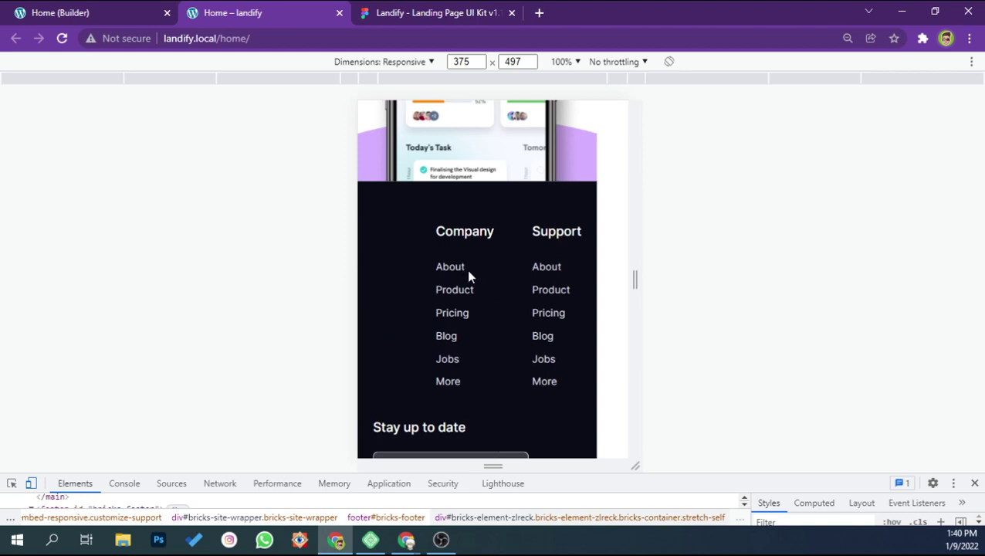
# Inspect the container under the phone image, enlarge the inspector panel, and select the body element
pyautogui.hotkey('ctrl', 'shift', 'c')
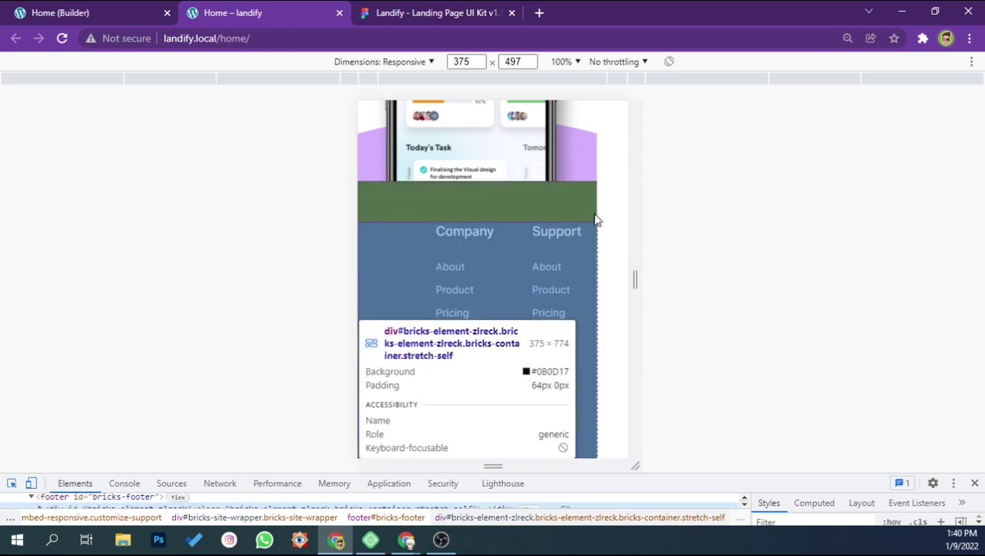
pyautogui.scroll(3, 606, 216)
pyautogui.scroll(3, 587, 226)
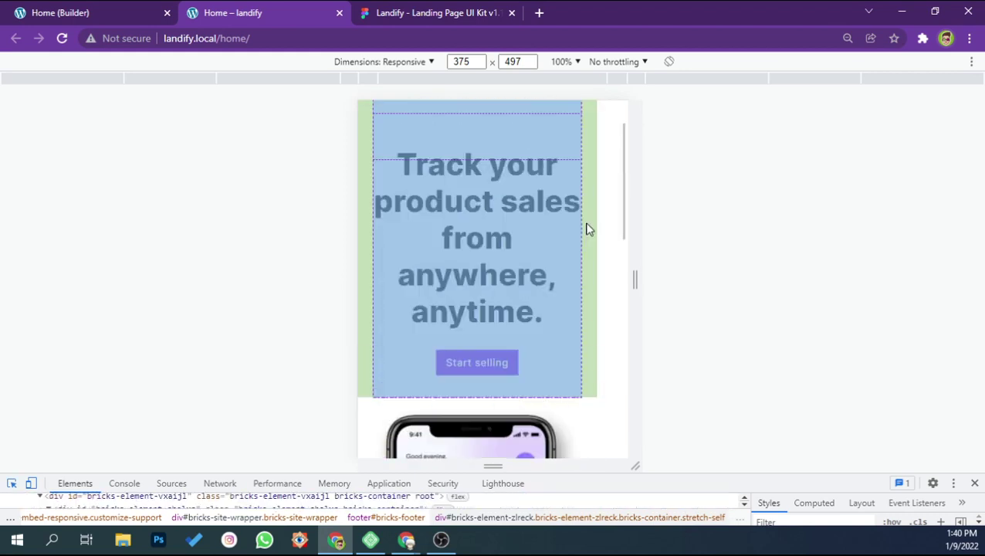
pyautogui.scroll(1, 589, 170)
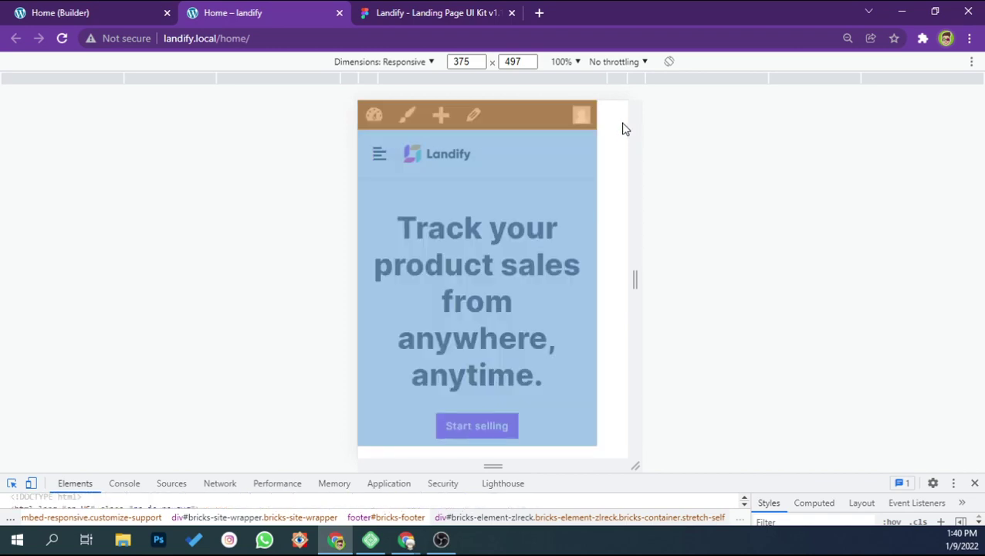
pyautogui.scroll(-3, 622, 127)
pyautogui.scroll(-5, 622, 127)
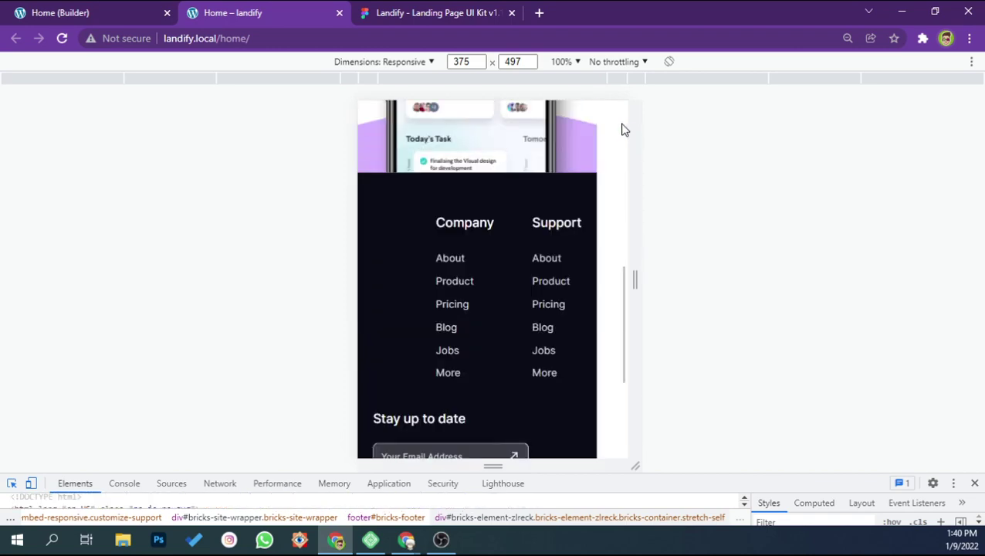
pyautogui.click(585, 144)
pyautogui.moveTo(711, 478); pyautogui.dragTo(703, 272)
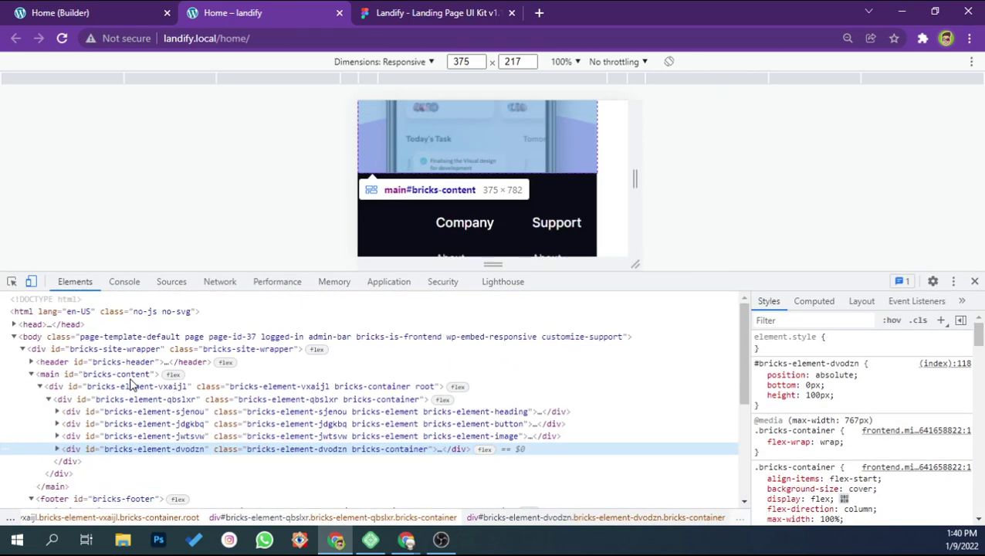
pyautogui.click(84, 337)
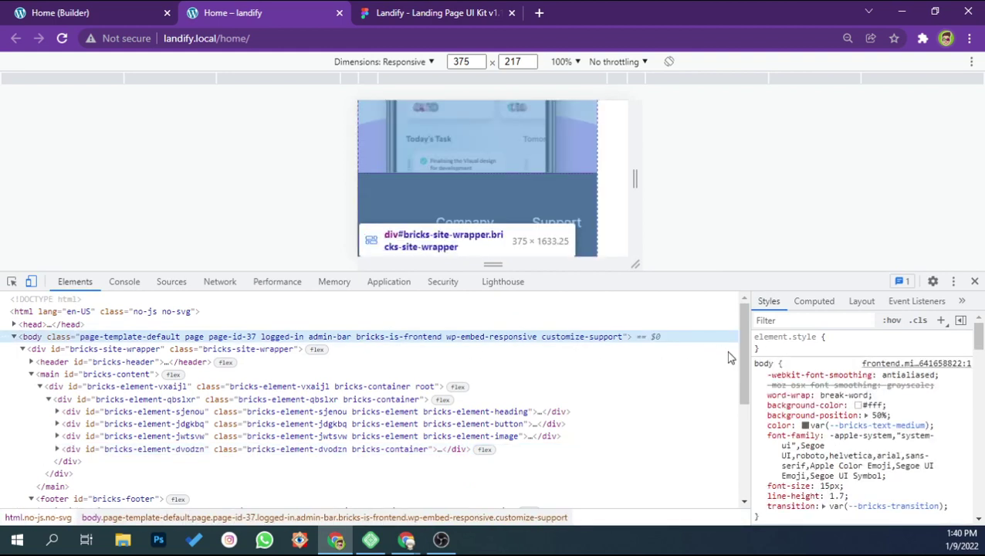
# Add an inline 'border: 1px solid red' to the body element and check its outline in the preview
pyautogui.click(846, 342)
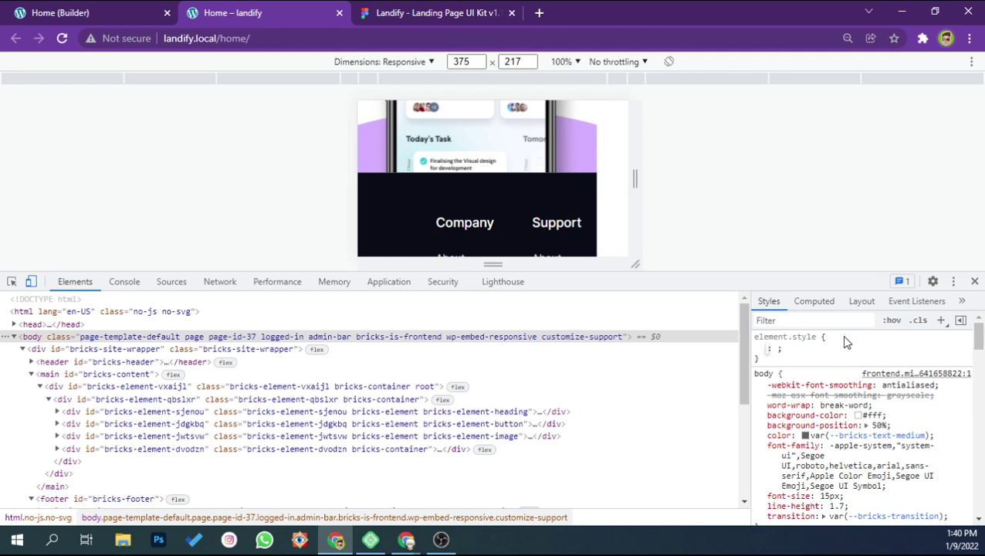
pyautogui.write('f')
pyautogui.press('Tab')
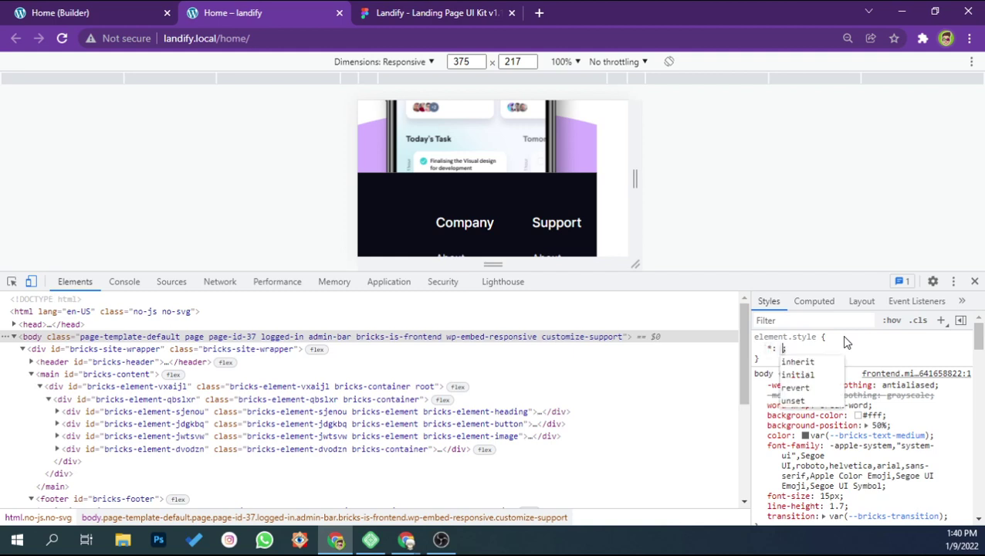
pyautogui.hotkey('shift', 'Tab')
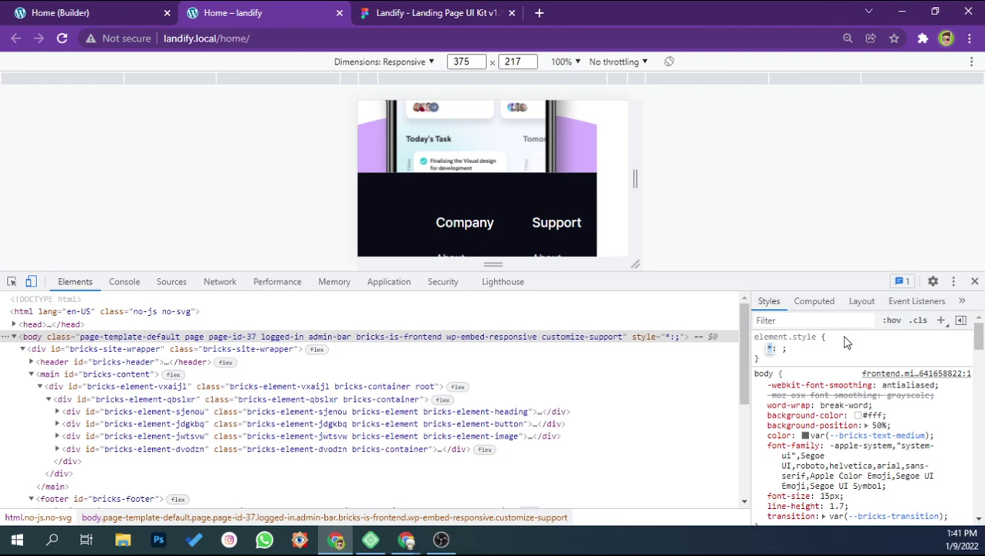
pyautogui.write('bor')
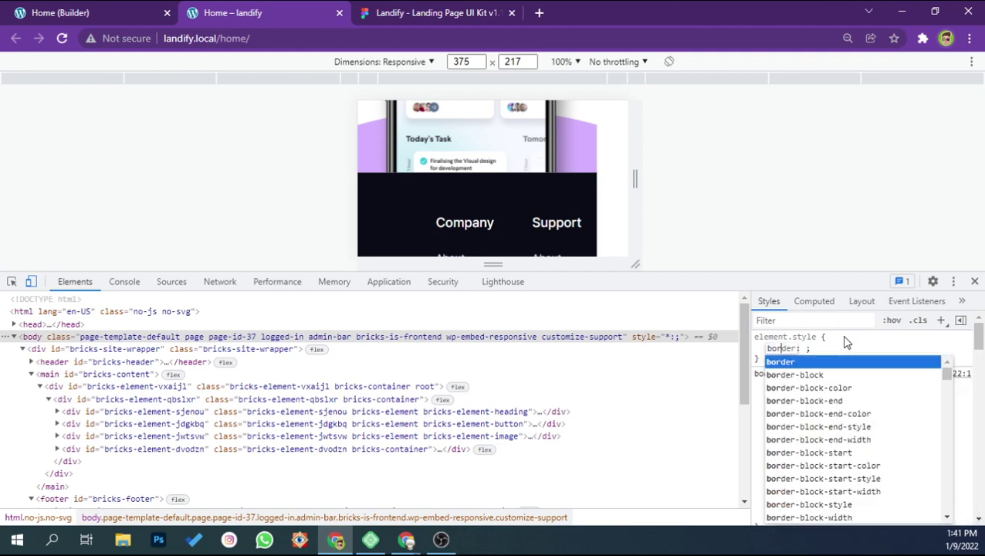
pyautogui.write('der')
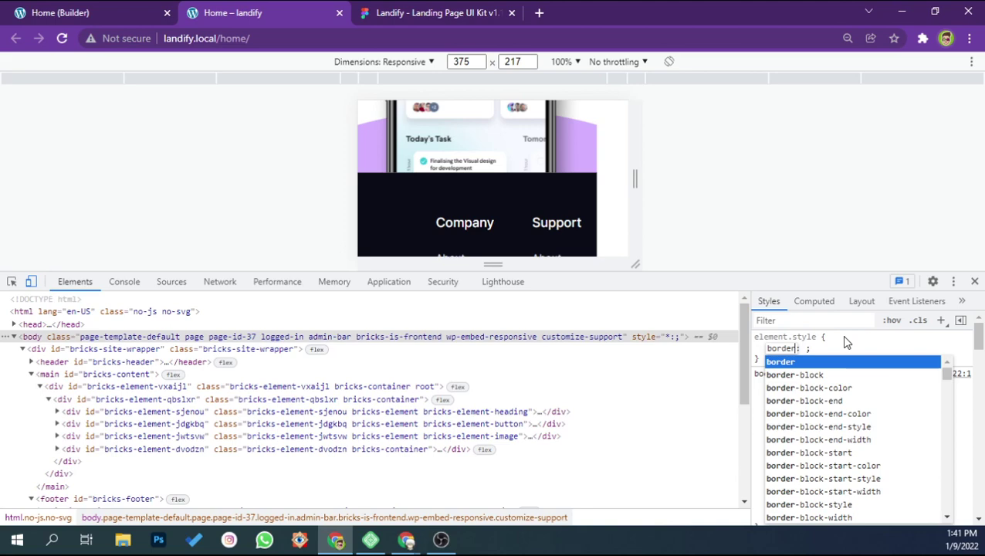
pyautogui.press('Tab')
pyautogui.write('1px ')
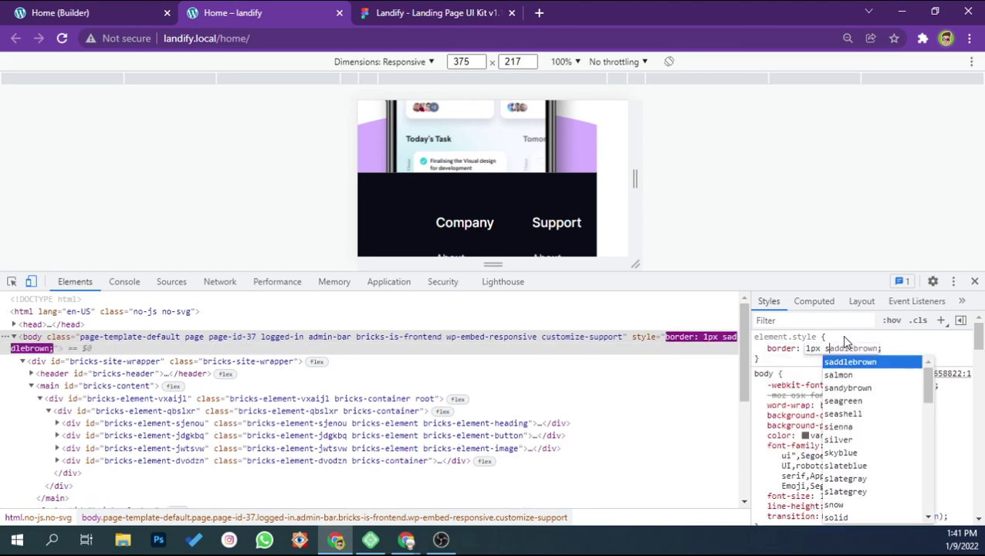
pyautogui.write('solid r')
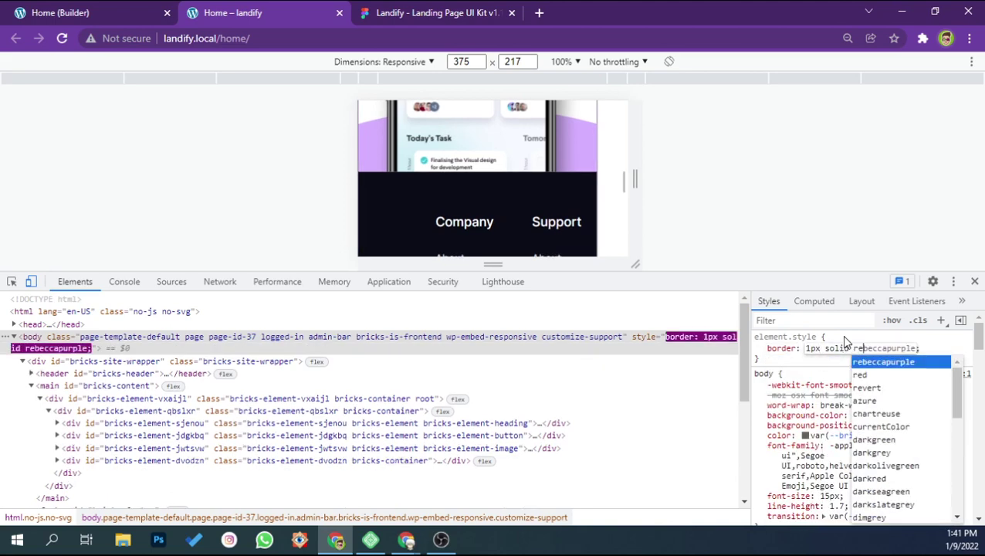
pyautogui.write('ed')
pyautogui.press('Return')
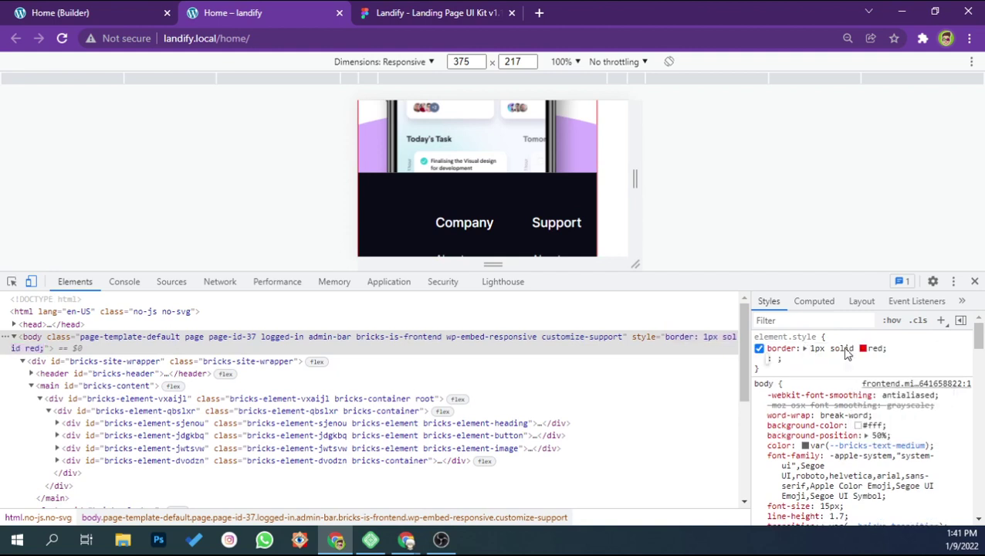
pyautogui.scroll(10, 551, 196)
pyautogui.scroll(2, 535, 197)
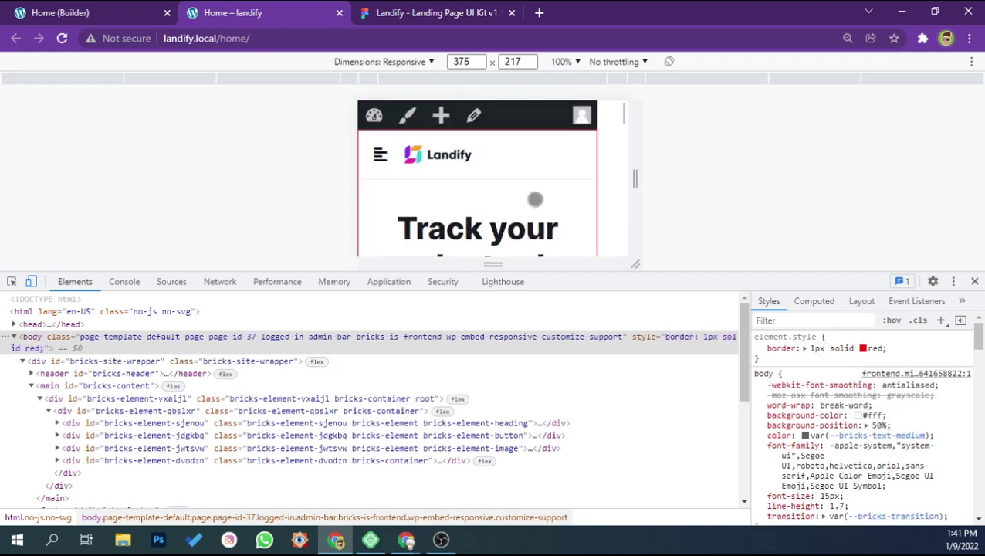
pyautogui.scroll(-5, 535, 199)
pyautogui.scroll(-5, 535, 199)
pyautogui.scroll(-3, 534, 199)
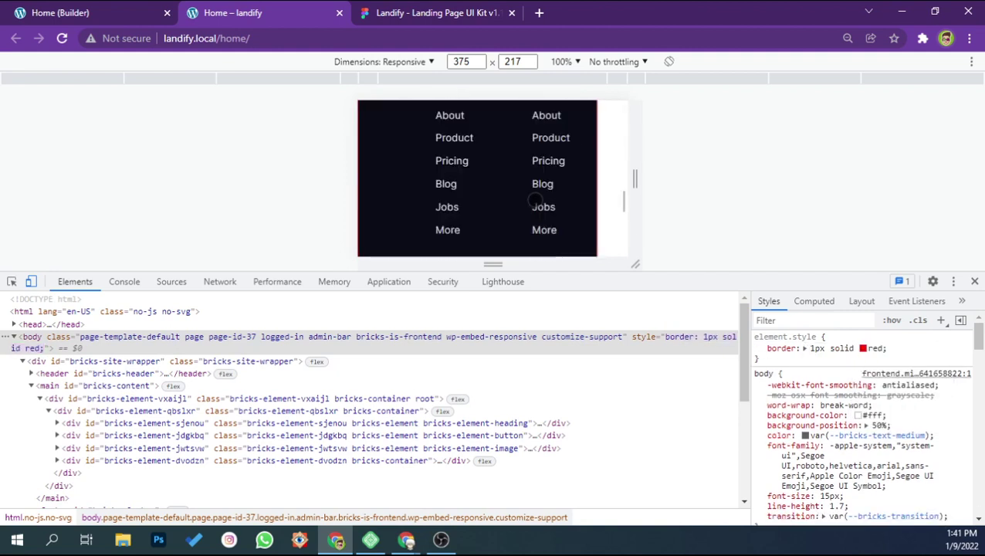
pyautogui.scroll(-3, 535, 200)
pyautogui.scroll(5, 535, 200)
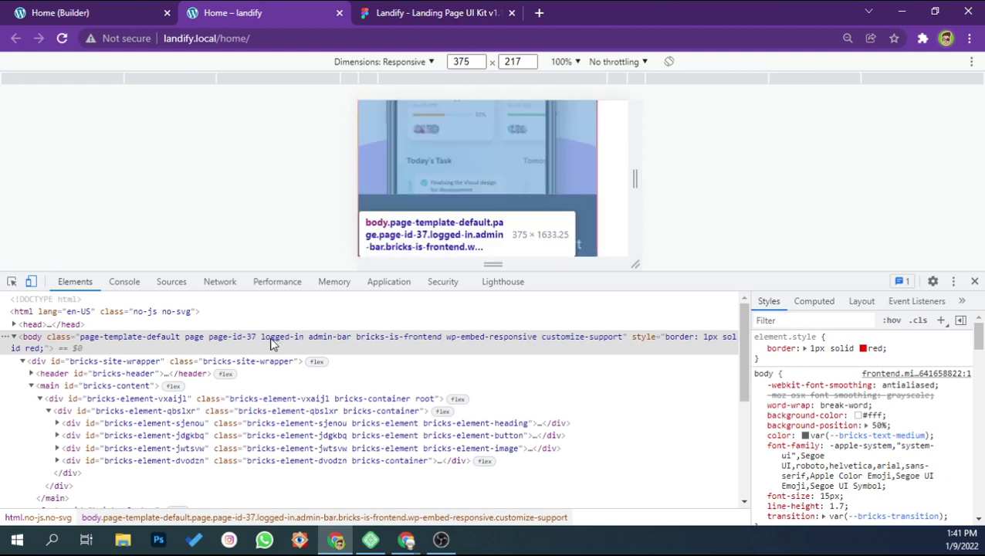
pyautogui.scroll(-3, 836, 427)
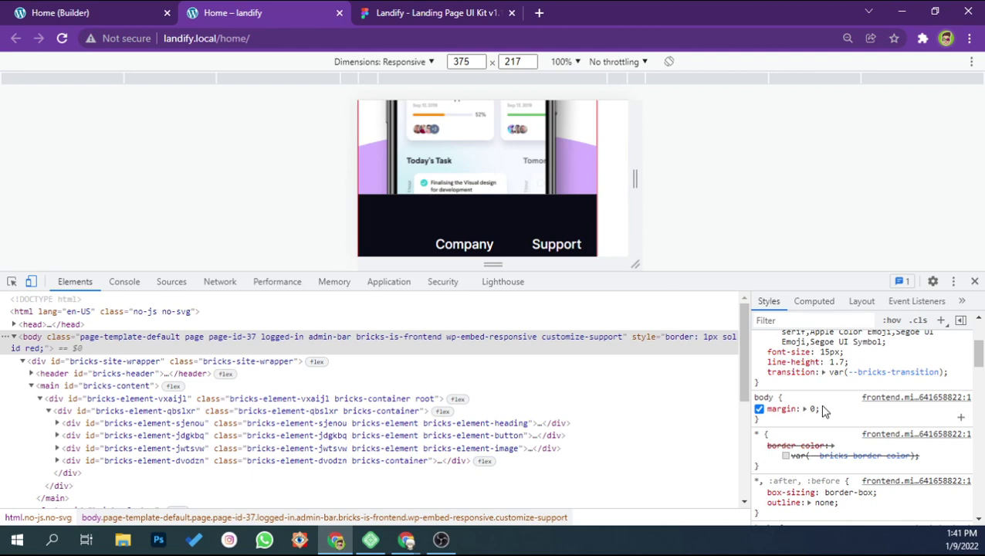
# Add 'border: 1px solid red' to the universal * rule
pyautogui.scroll(2, 824, 411)
pyautogui.scroll(-4, 849, 401)
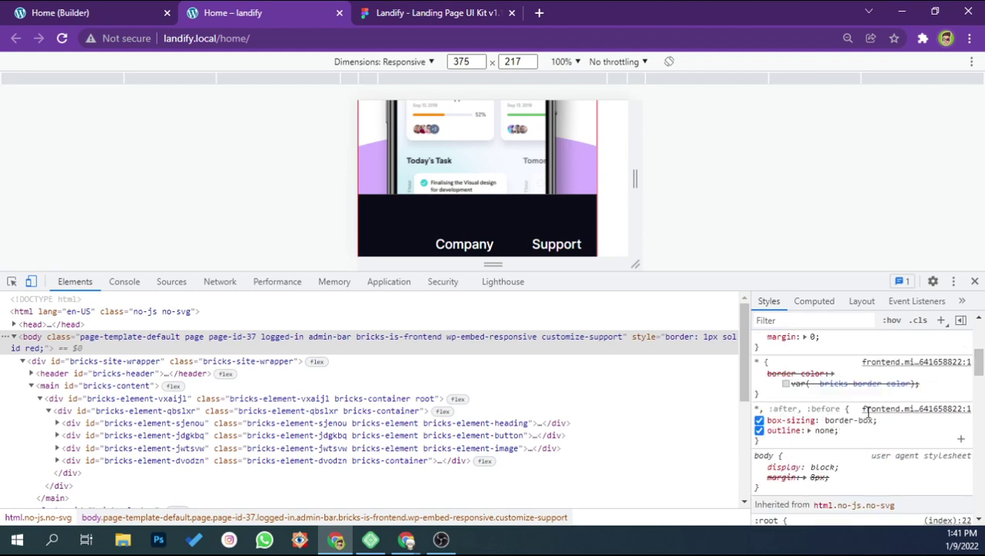
pyautogui.click(932, 386)
pyautogui.write('border')
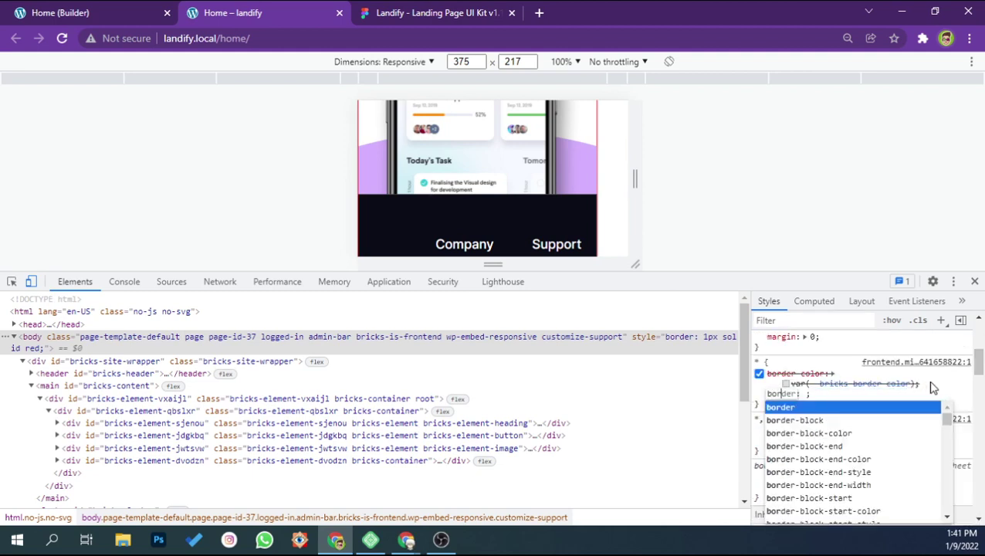
pyautogui.press('Tab')
pyautogui.write('1px solid ')
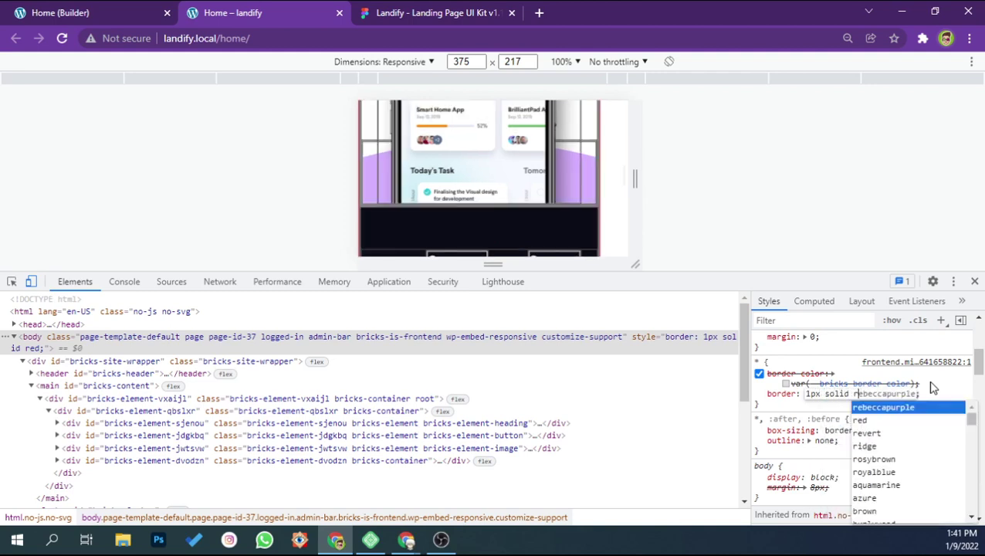
pyautogui.write('red')
pyautogui.press('Return')
# Dismiss the empty style line and scroll the preview to review the red-outlined boxes
pyautogui.scroll(3, 609, 191)
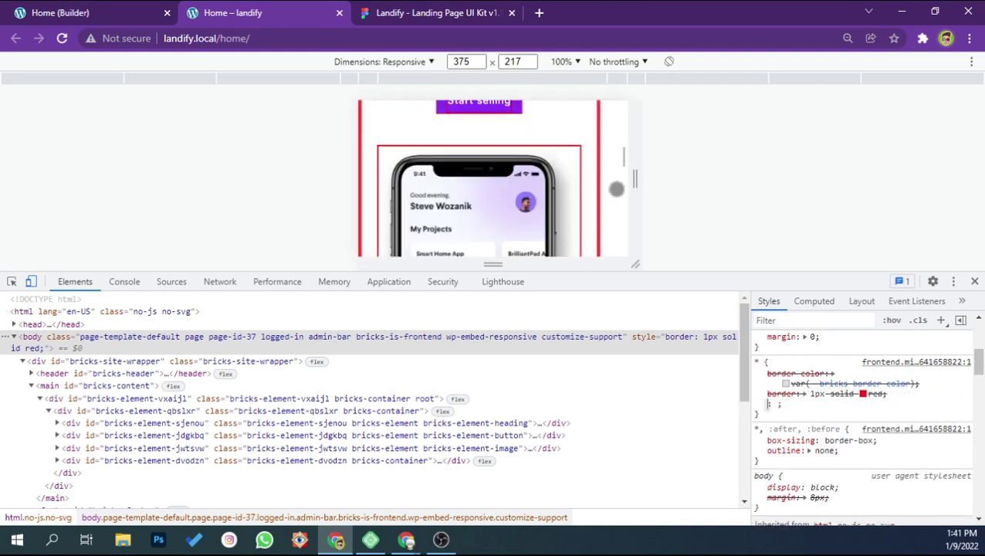
pyautogui.scroll(3, 608, 191)
pyautogui.scroll(2, 611, 192)
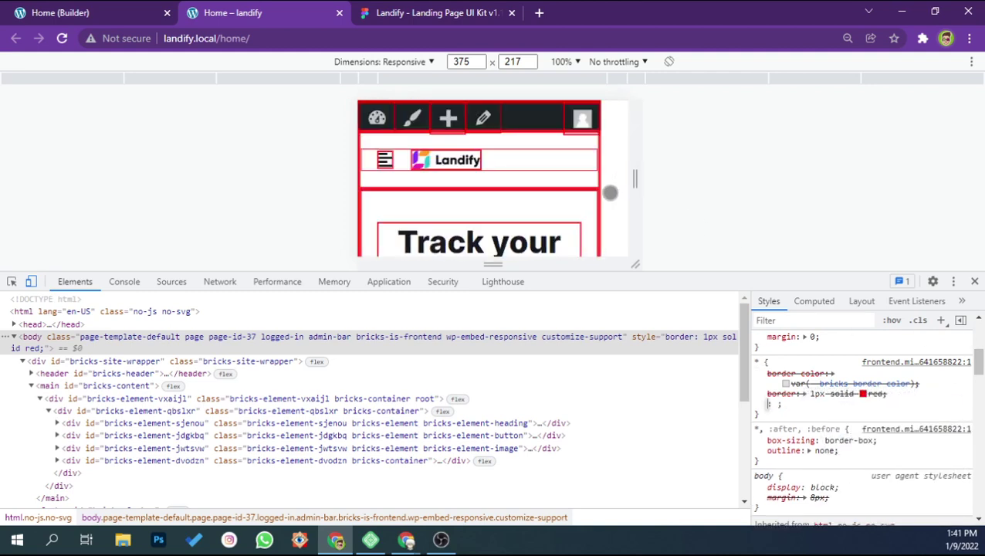
pyautogui.click(596, 174)
pyautogui.scroll(-2, 587, 173)
pyautogui.scroll(-8, 577, 176)
pyautogui.scroll(-2, 577, 176)
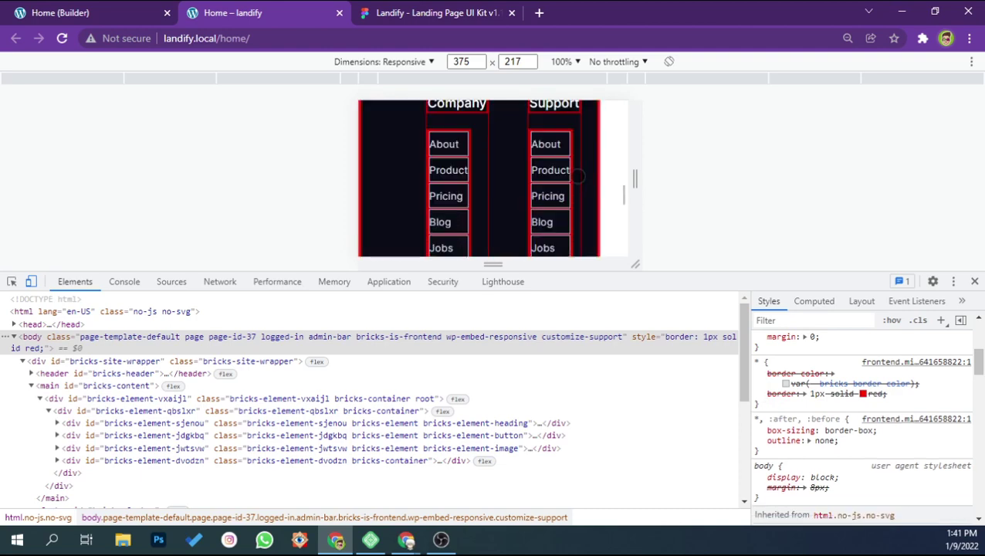
pyautogui.scroll(-2, 577, 176)
pyautogui.scroll(2, 578, 176)
pyautogui.scroll(2, 577, 176)
pyautogui.scroll(-6, 578, 176)
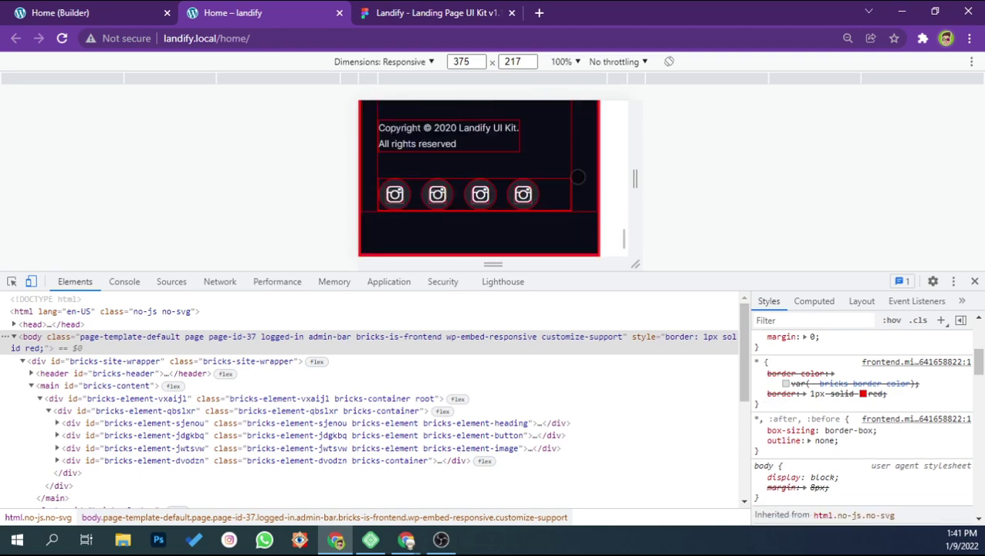
pyautogui.scroll(2, 577, 177)
pyautogui.scroll(2, 577, 178)
pyautogui.scroll(2, 578, 177)
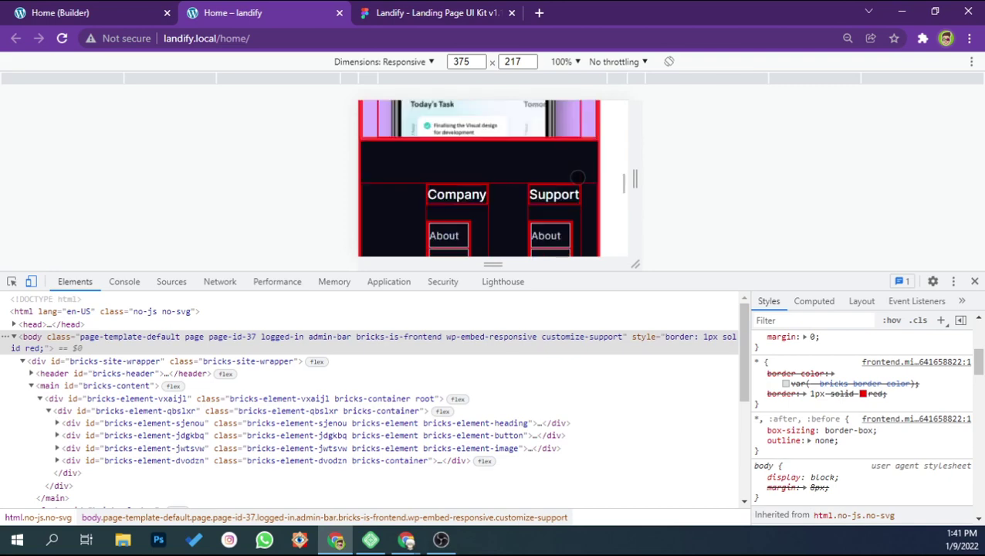
pyautogui.scroll(2, 578, 178)
pyautogui.scroll(3, 577, 178)
pyautogui.scroll(2, 577, 177)
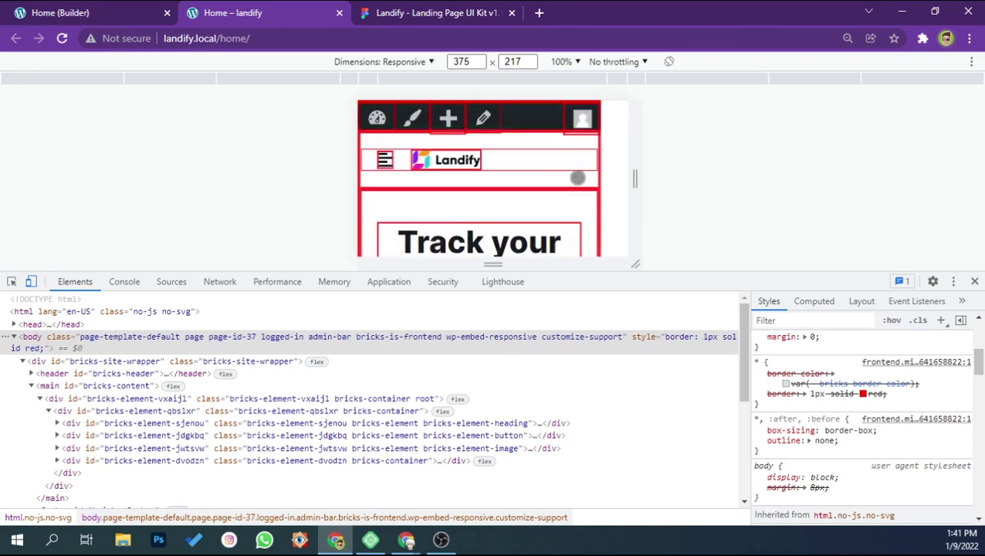
# Close the developer tools and load the copied Landify page URL in a new Incognito window
pyautogui.click(974, 281)
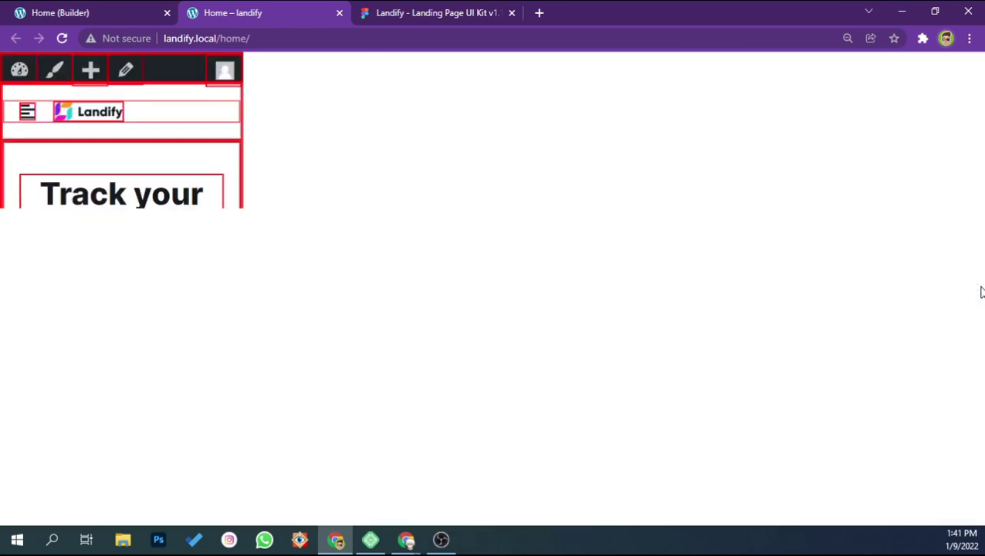
pyautogui.click(312, 43)
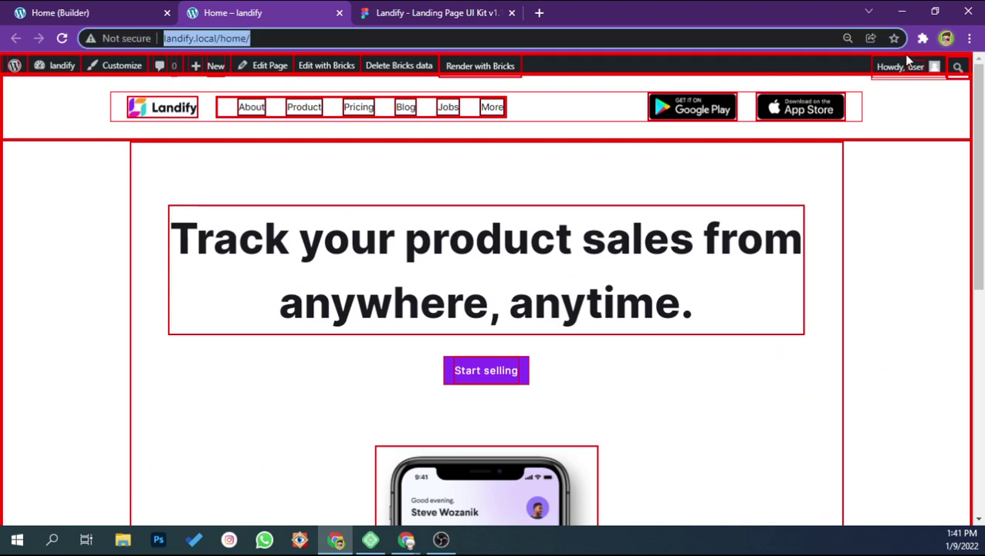
pyautogui.click(969, 37)
pyautogui.click(931, 91)
pyautogui.write('http://landify.local/home/')
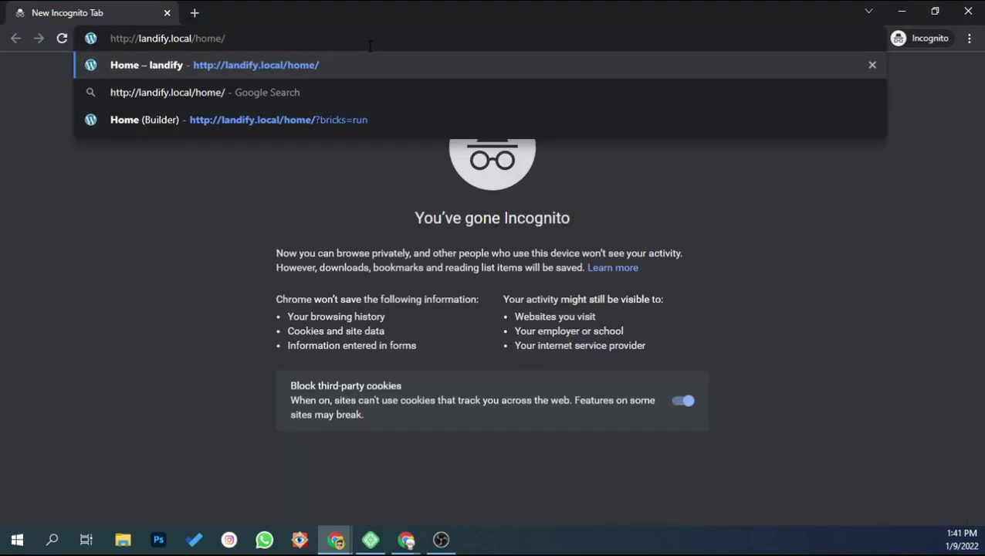
pyautogui.press('Return')
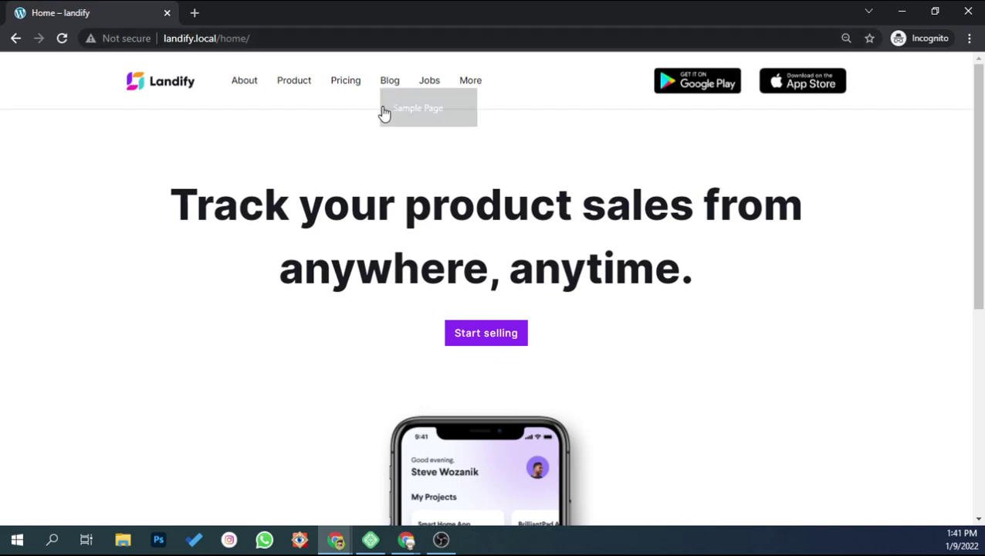
# Open the developer tools in responsive mode and inspect the hero content container
pyautogui.hotkey('ctrl', 'shift', 'i')
pyautogui.scroll(-3, 478, 200)
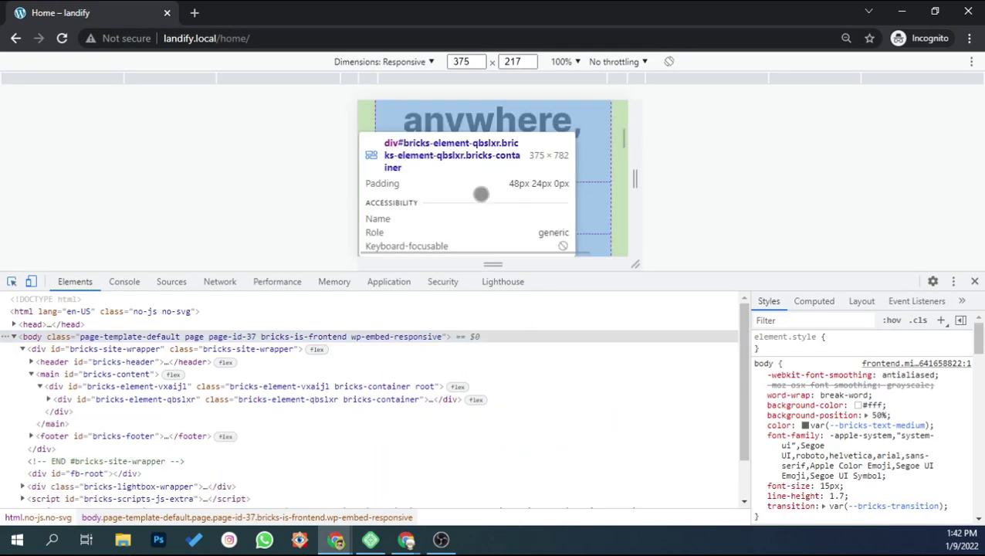
pyautogui.click(479, 193)
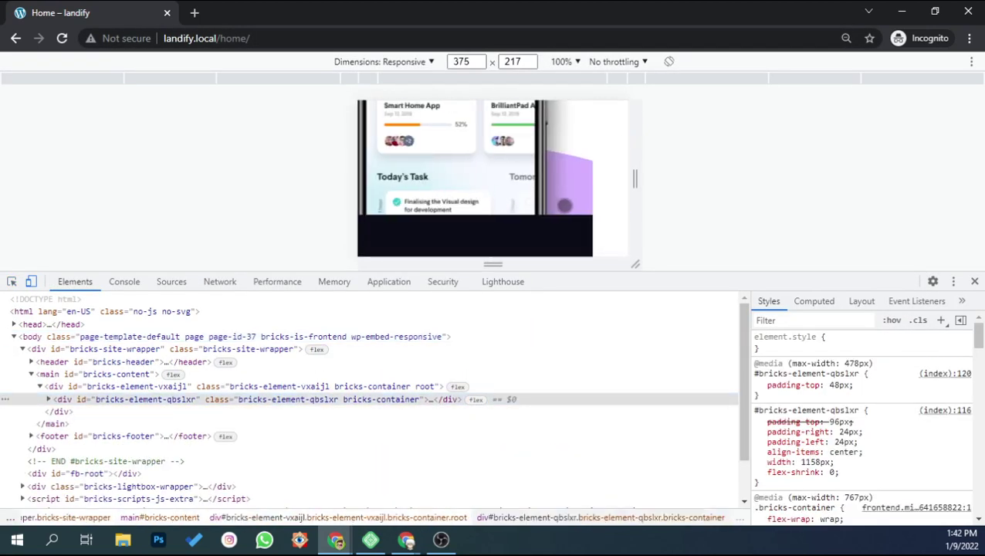
pyautogui.scroll(-10, 579, 220)
pyautogui.scroll(-1, 588, 233)
pyautogui.scroll(2, 589, 233)
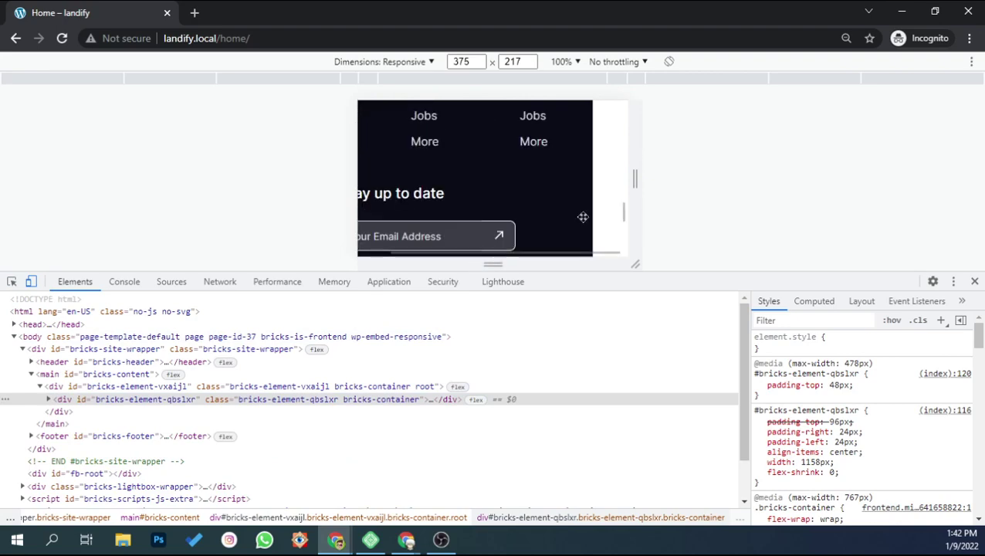
# Pick the Landify header container with the element picker and review its styles
pyautogui.hotkey('ctrl', 'shift', 'c')
pyautogui.scroll(2, 599, 213)
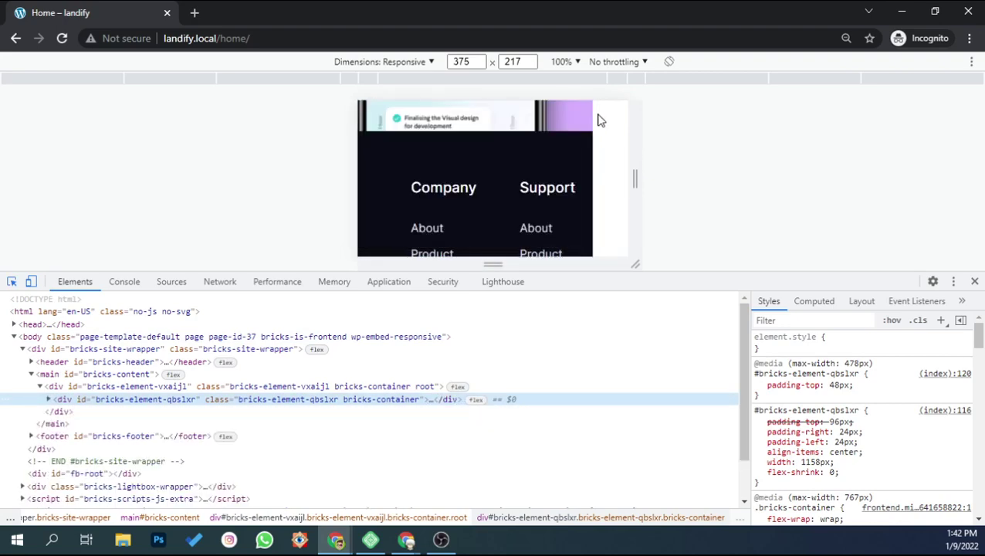
pyautogui.scroll(3, 587, 127)
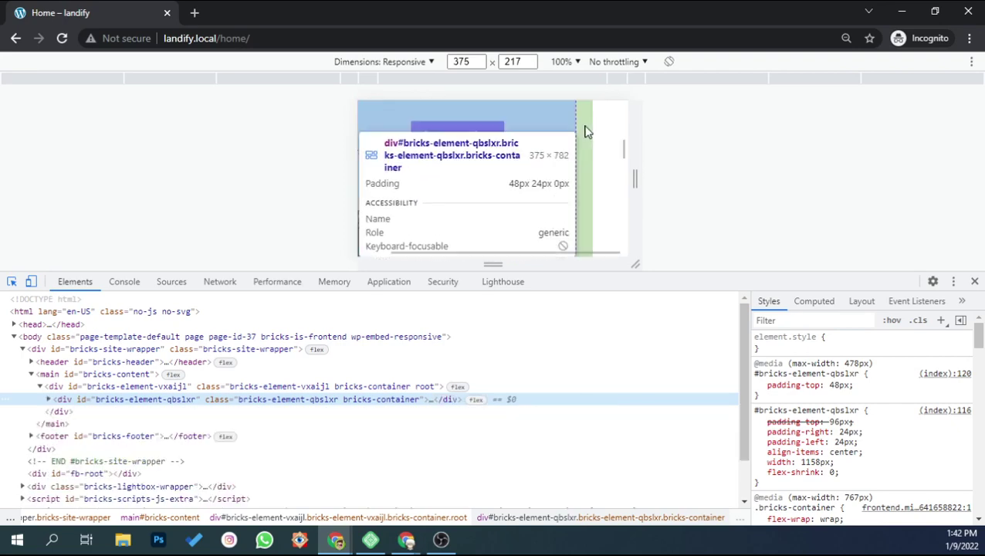
pyautogui.scroll(3, 598, 135)
pyautogui.click(605, 139)
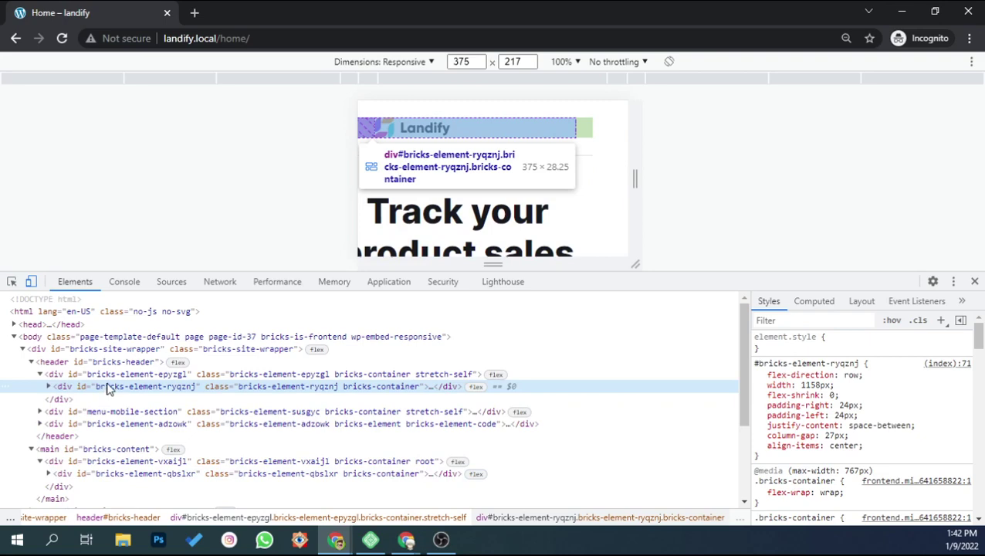
pyautogui.scroll(-3, 508, 165)
pyautogui.scroll(-3, 507, 165)
pyautogui.scroll(3, 507, 165)
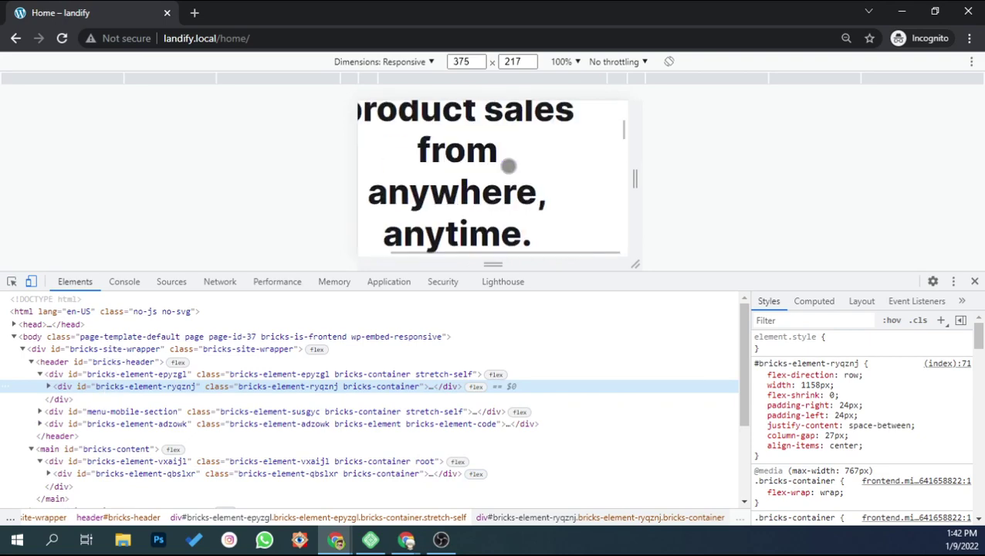
pyautogui.scroll(2, 508, 166)
# Change the hero heading's mobile font size from 48px to 24px
pyautogui.click(511, 172)
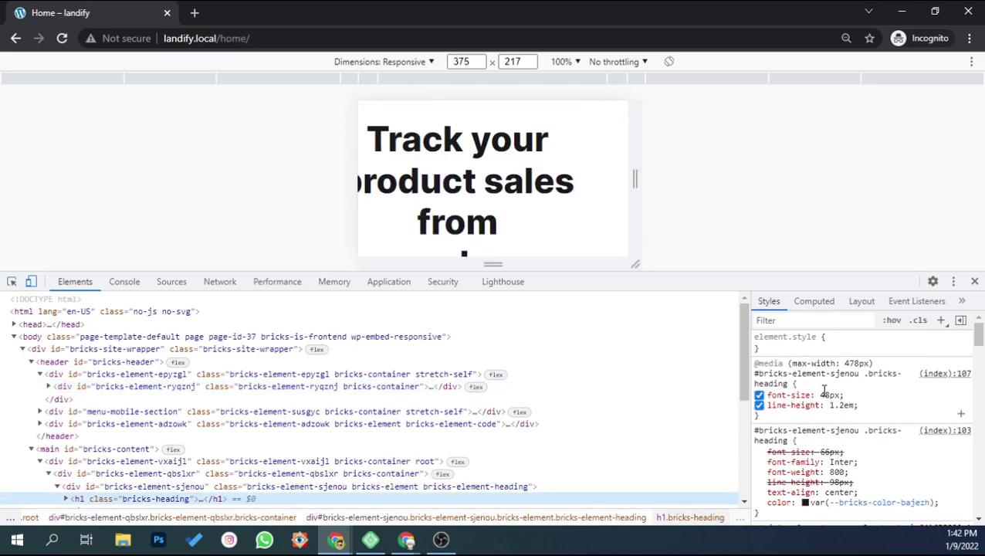
pyautogui.click(759, 396)
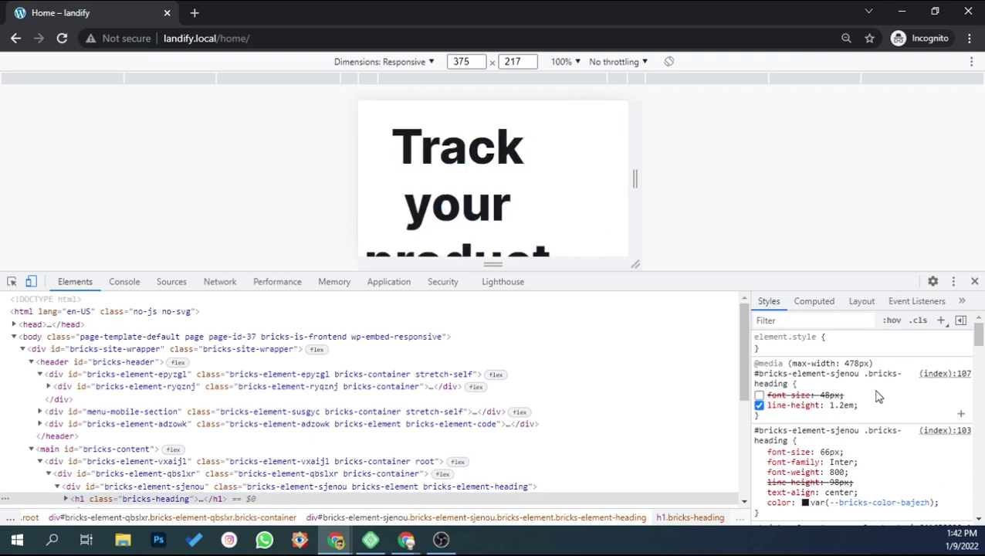
pyautogui.click(759, 395)
pyautogui.click(833, 395)
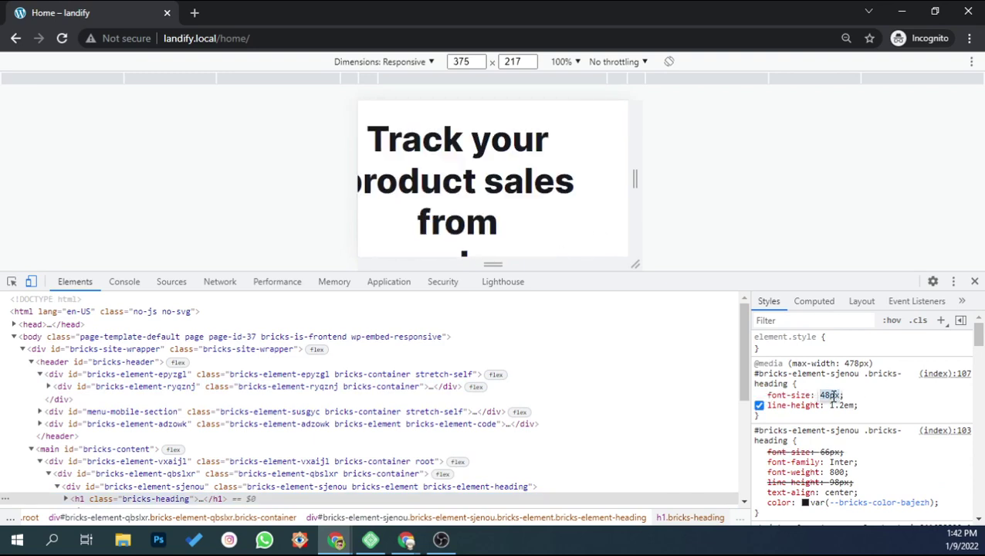
pyautogui.write('24')
pyautogui.press('Return')
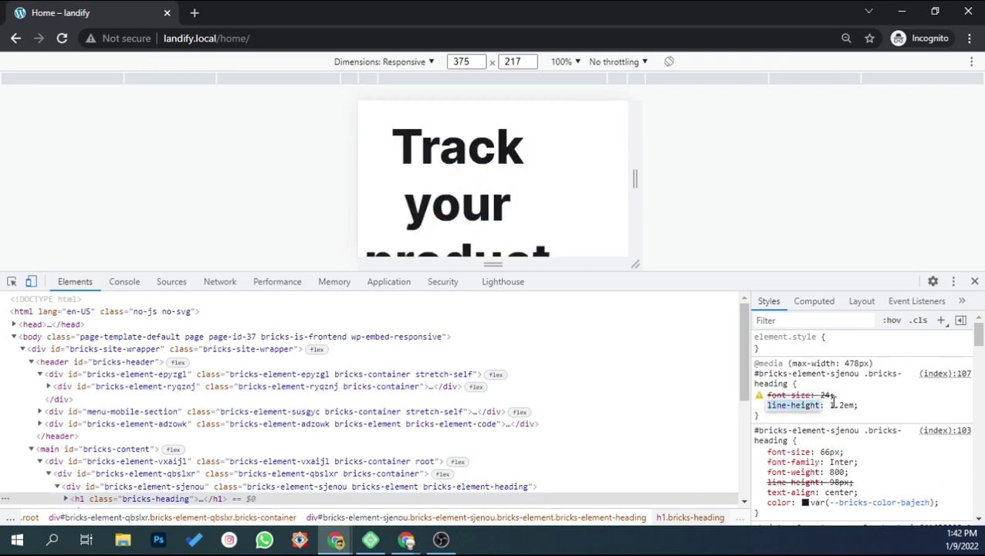
pyautogui.press('Escape')
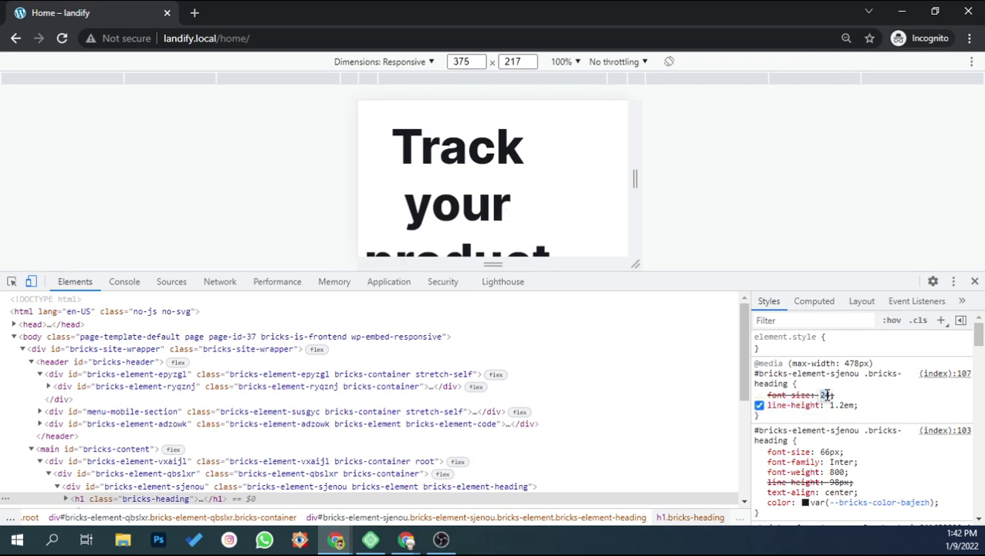
pyautogui.write('px')
pyautogui.press('Return')
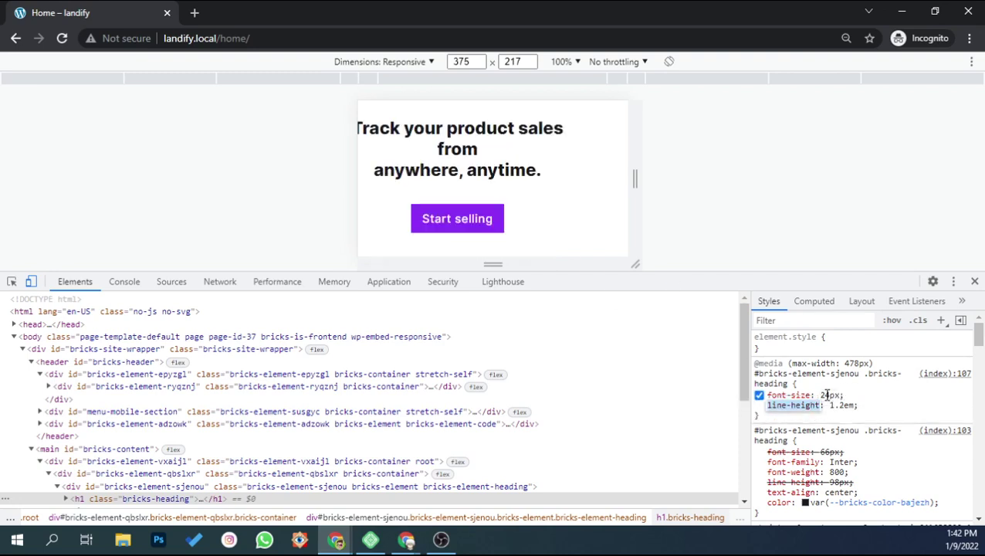
# Leave the line-height field, review the preview, and close the developer tools
pyautogui.scroll(-5, 472, 205)
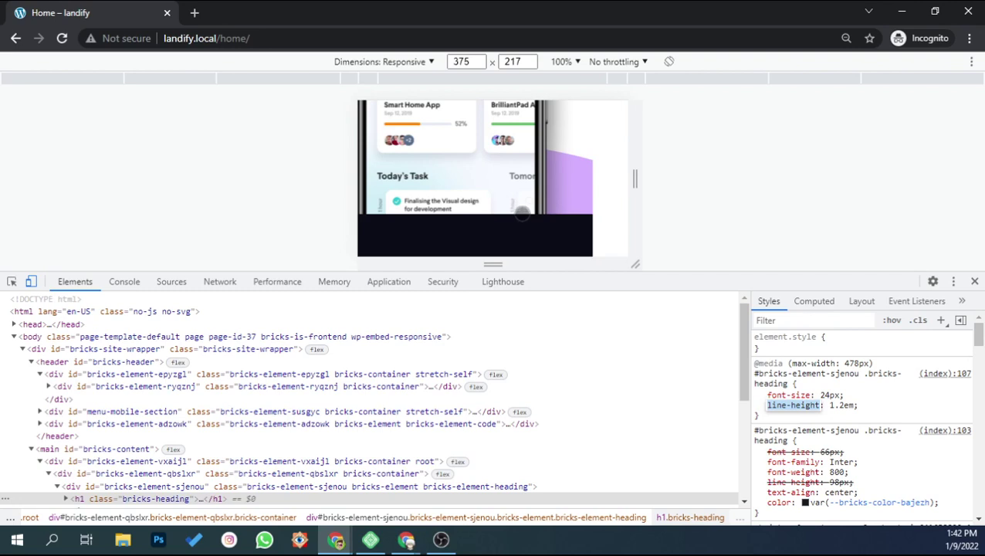
pyautogui.press('Escape')
pyautogui.scroll(-10, 526, 195)
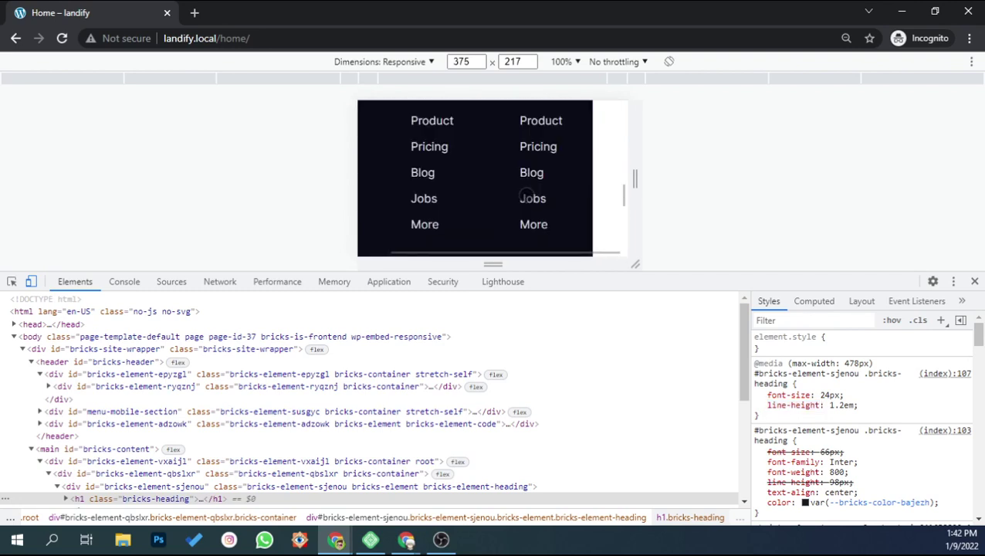
pyautogui.scroll(-5, 526, 194)
pyautogui.scroll(3, 526, 194)
pyautogui.scroll(2, 527, 193)
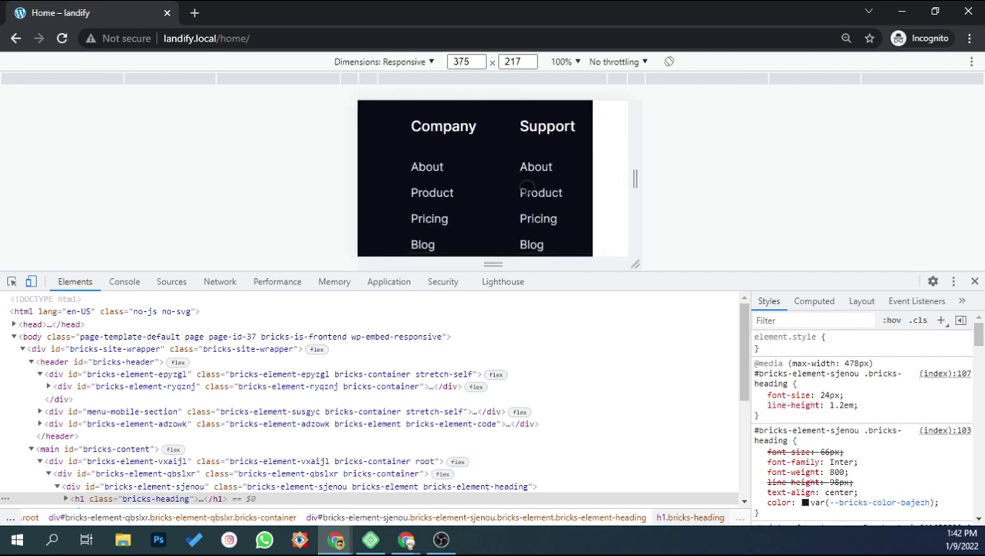
pyautogui.click(973, 282)
# Close the Incognito window and open the page preview in a new tab from the Bricks builder
pyautogui.click(968, 13)
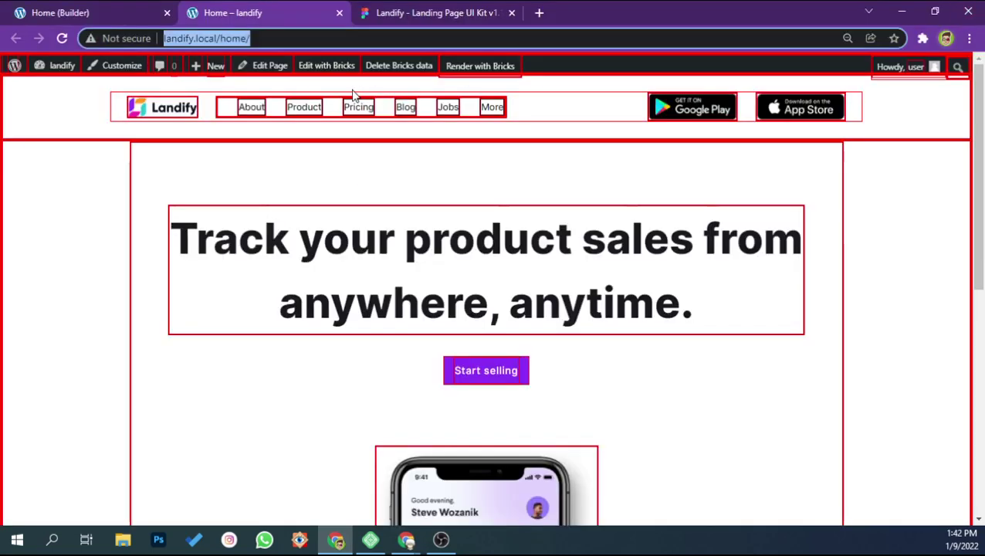
pyautogui.click(128, 13)
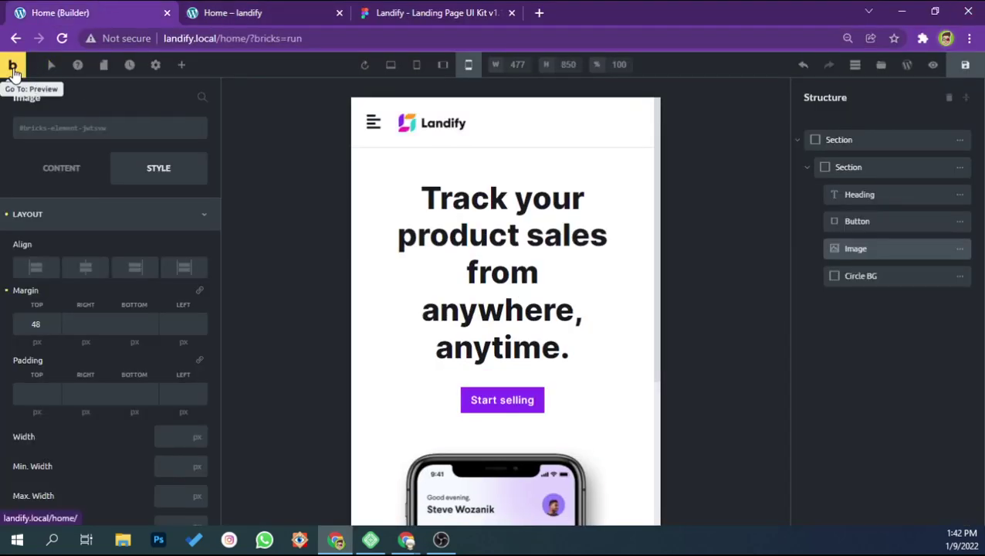
pyautogui.click(13, 68)
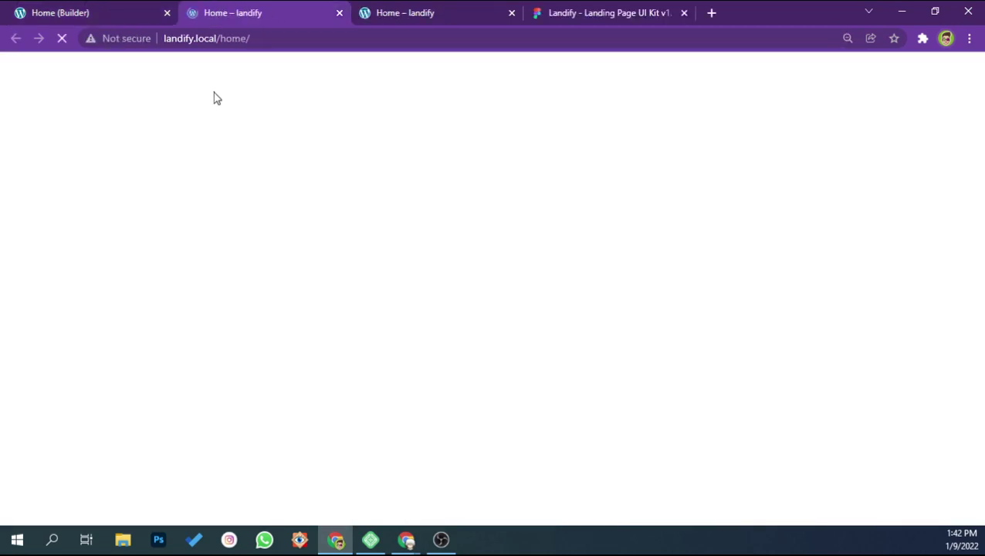
# Go to Bricks > Templates via the dashboard and open the Footer template's view in its own tab
pyautogui.moveTo(54, 62)
pyautogui.click(59, 87)
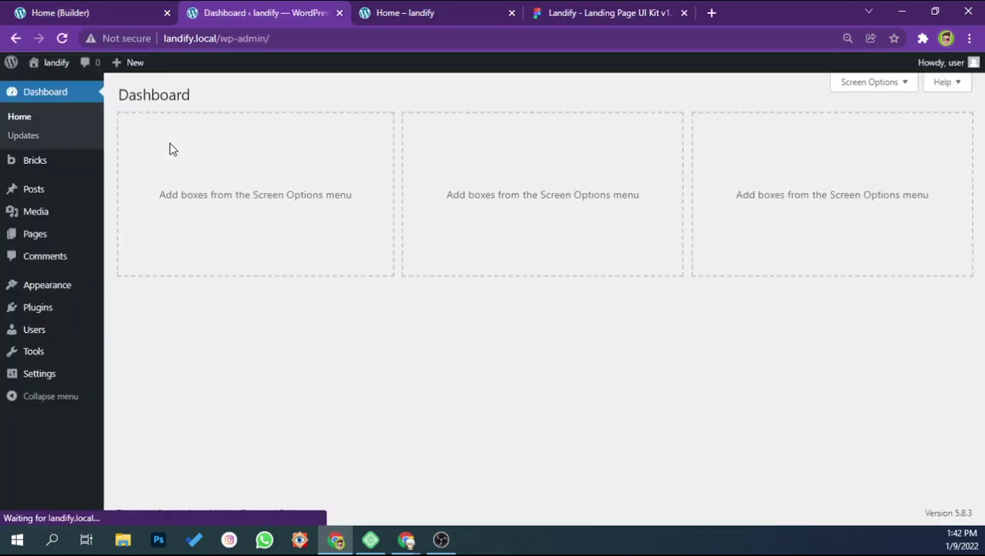
pyautogui.moveTo(84, 167)
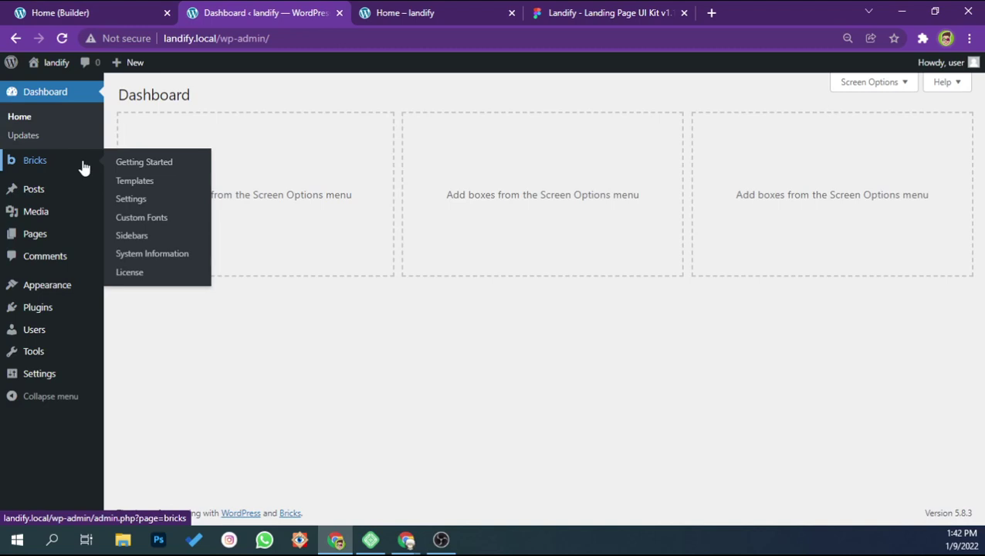
pyautogui.click(133, 185)
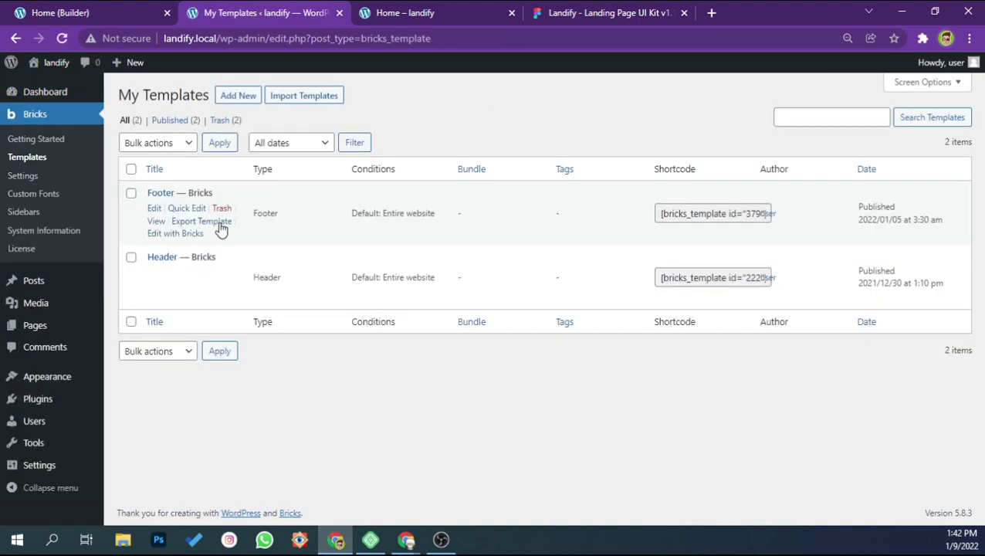
pyautogui.middleClick(156, 220)
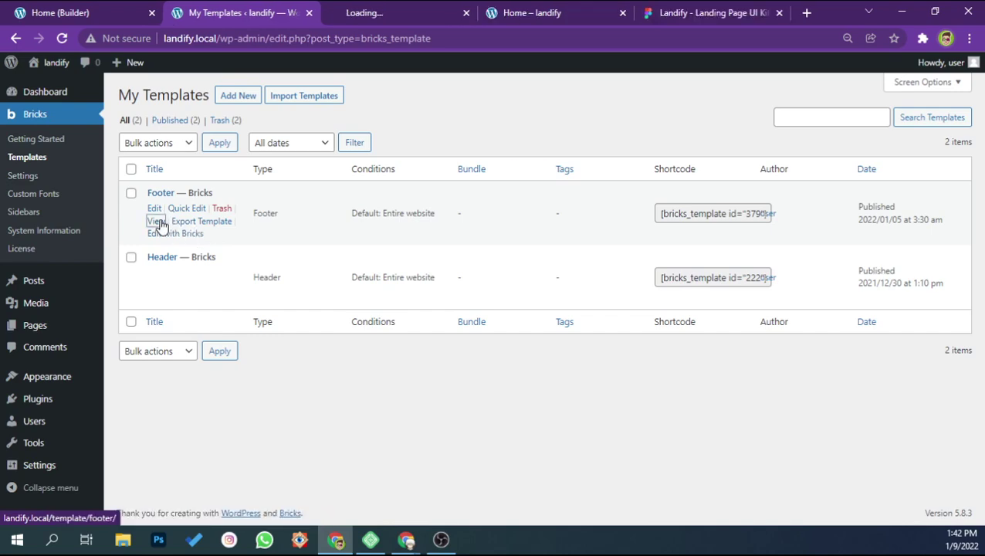
pyautogui.click(427, 18)
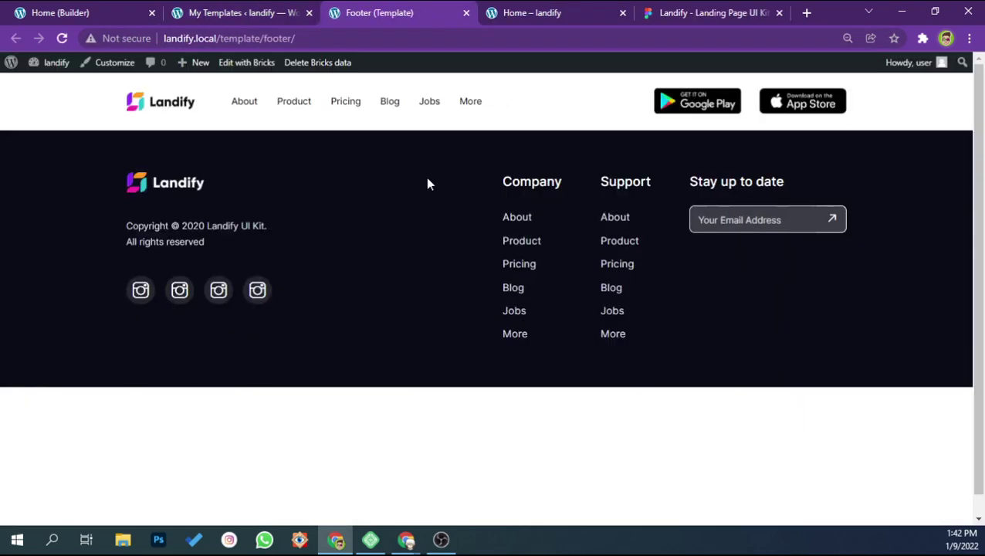
# Inspect a footer column container at mobile width in the developer tools
pyautogui.hotkey('ctrl', 'shift', 'c')
pyautogui.scroll(-3, 455, 210)
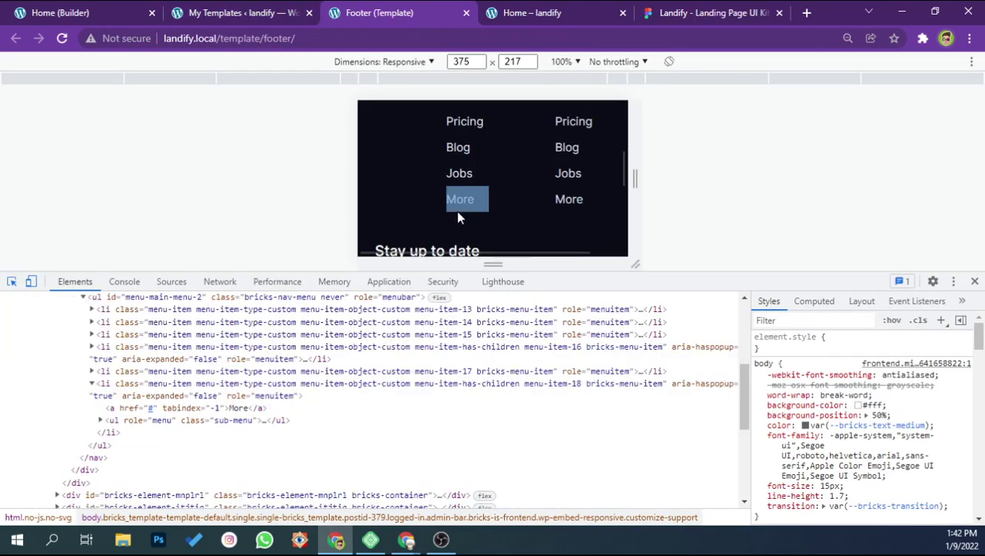
pyautogui.scroll(2, 523, 190)
pyautogui.click(523, 190)
pyautogui.scroll(2, 528, 197)
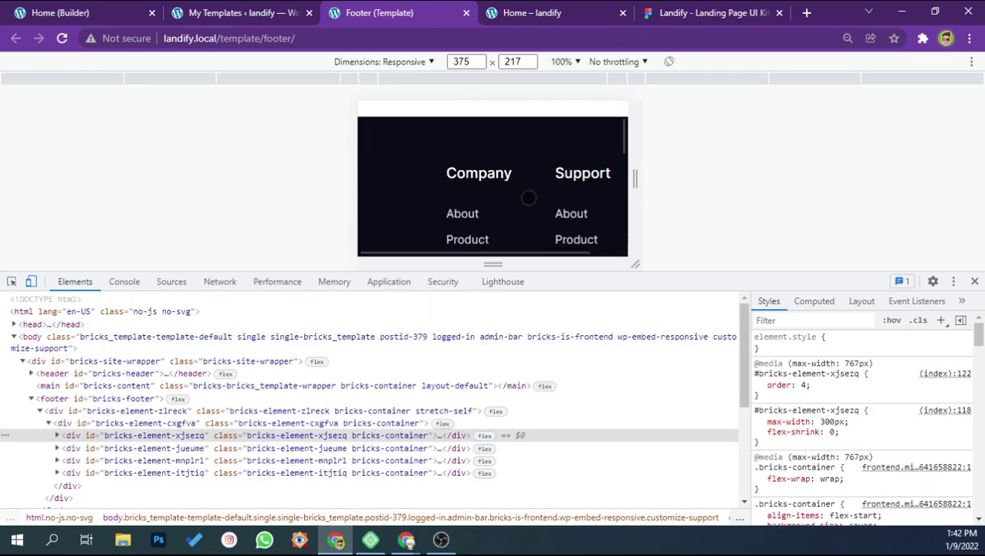
pyautogui.scroll(5, 482, 196)
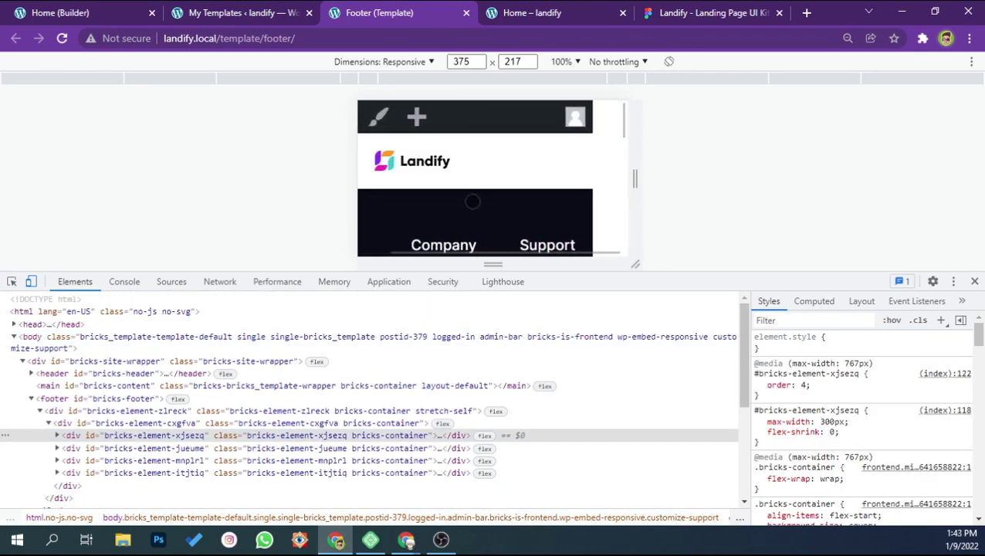
# Open the Footer template in the Bricks editor and close the old inspection tab
pyautogui.click(177, 8)
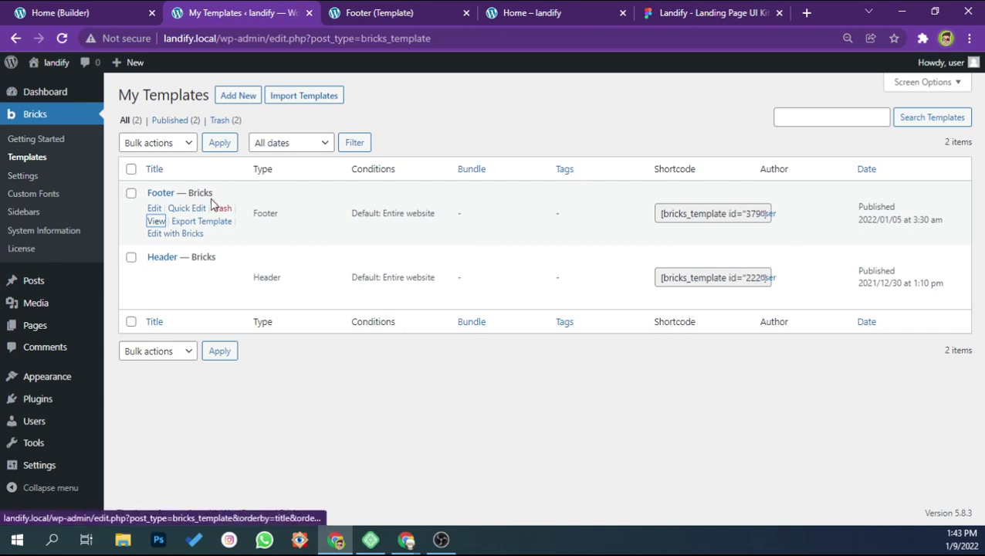
pyautogui.click(190, 234)
pyautogui.click(397, 11)
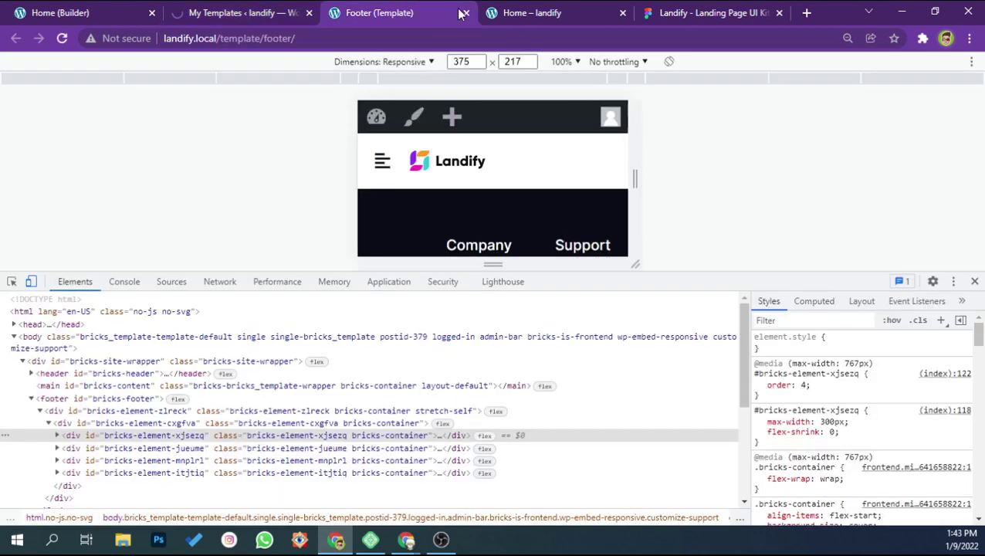
pyautogui.click(466, 12)
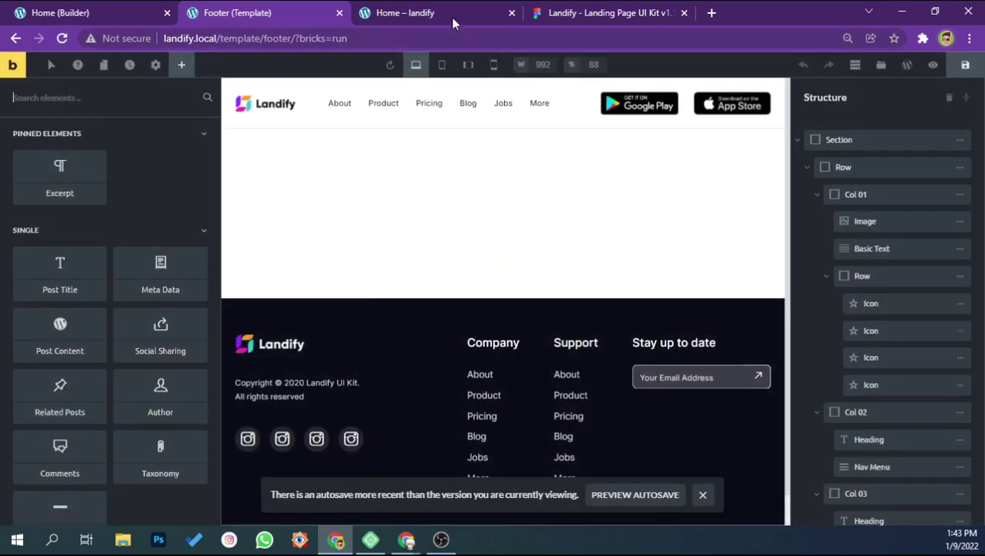
# Check the live home page, then return to the footer template in mobile portrait preview
pyautogui.click(453, 22)
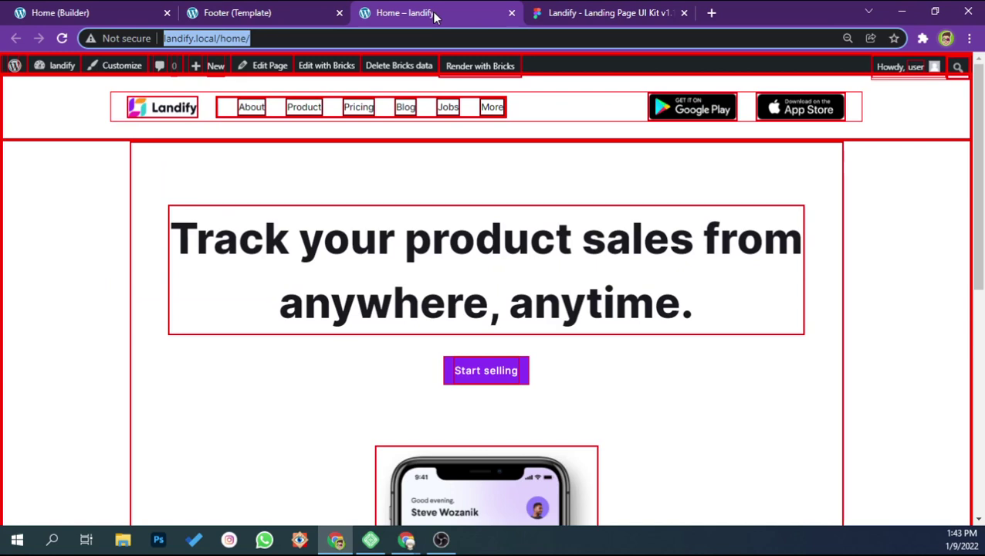
pyautogui.click(317, 10)
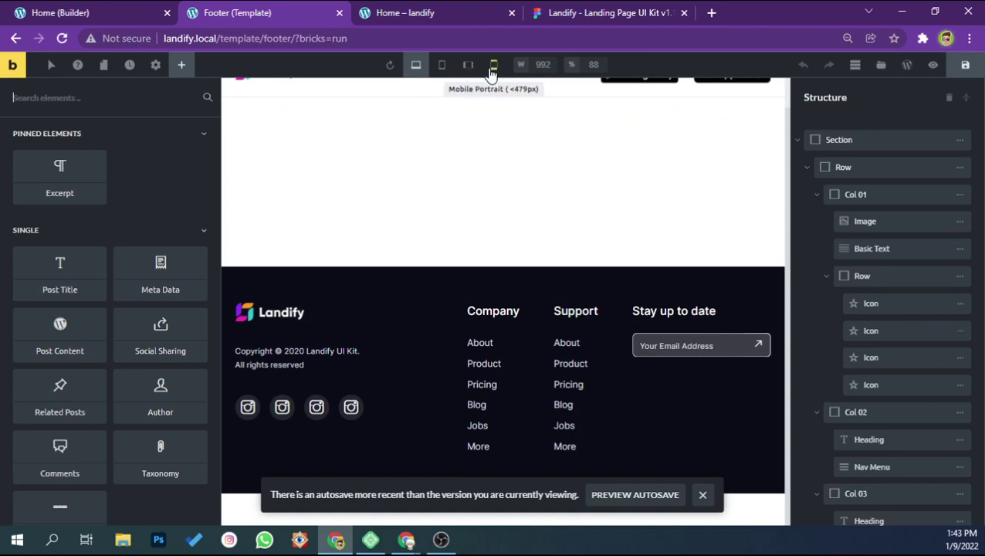
pyautogui.click(493, 65)
pyautogui.scroll(1, 456, 236)
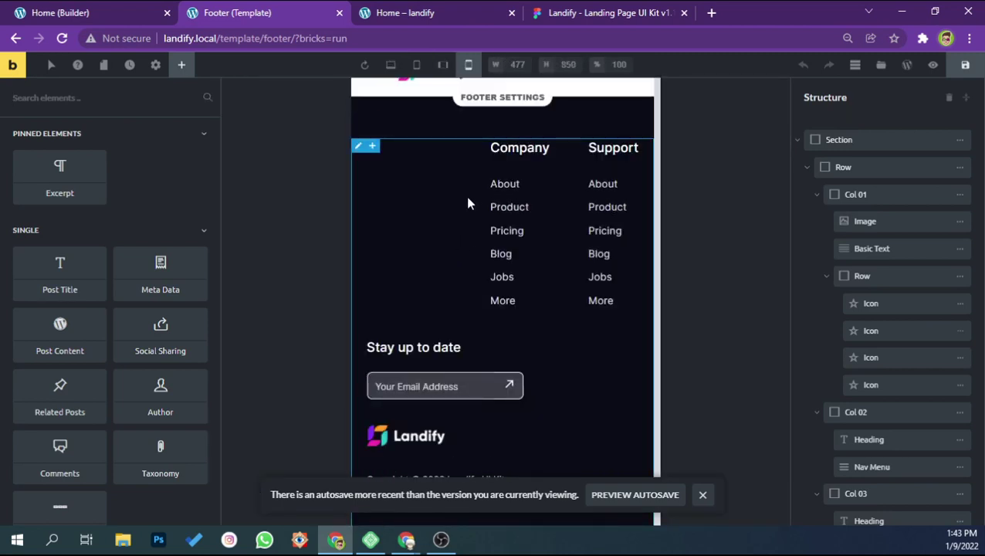
# Select Col 02, the Company links column, and show its style settings
pyautogui.click(513, 147)
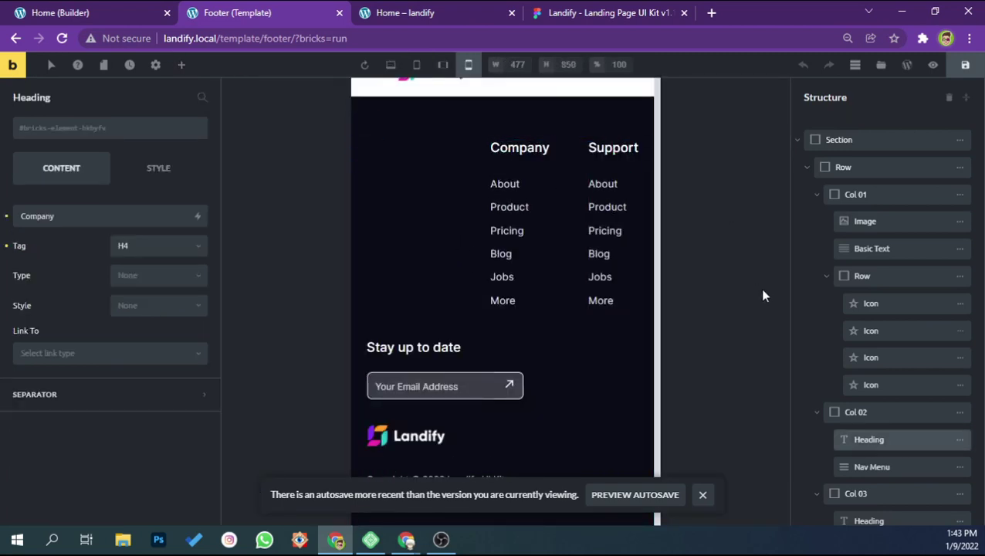
pyautogui.click(857, 195)
pyautogui.click(862, 276)
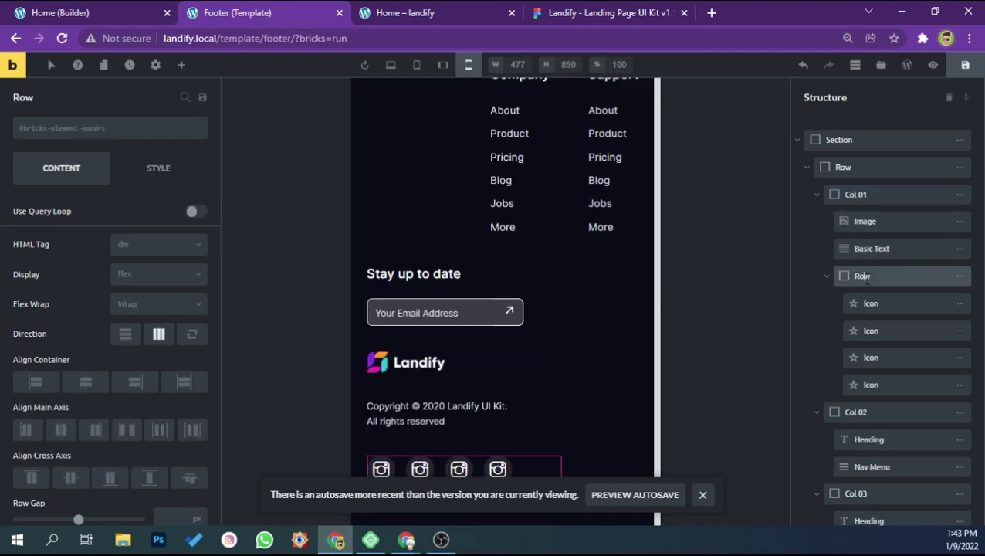
pyautogui.click(865, 413)
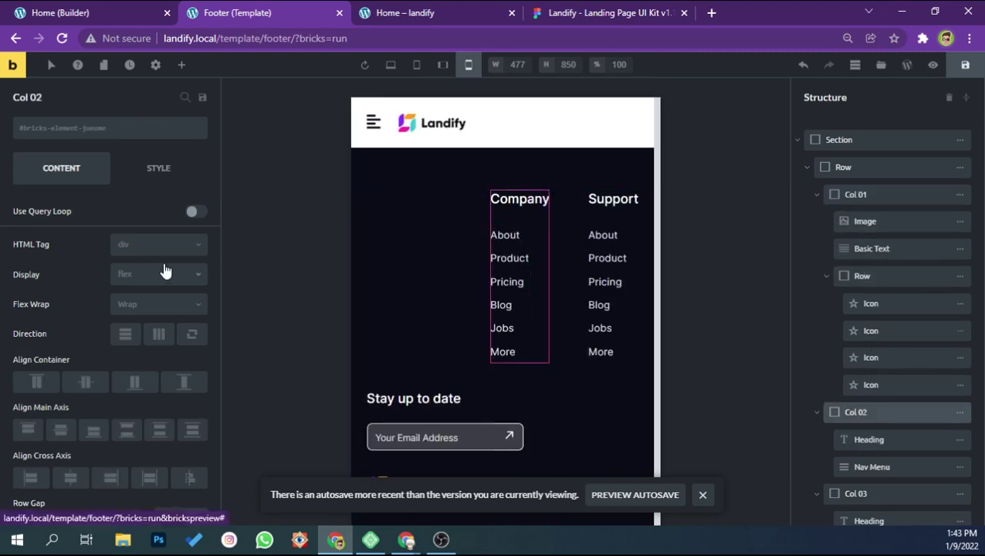
pyautogui.click(157, 184)
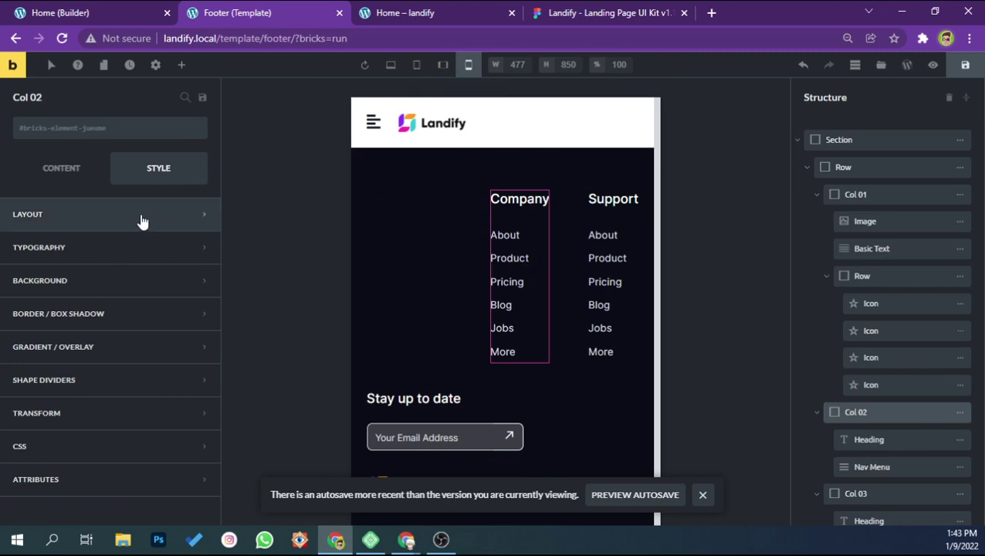
# Preview the footer at Mobile Landscape, then Tablet Portrait, then Mobile Landscape again
pyautogui.click(443, 64)
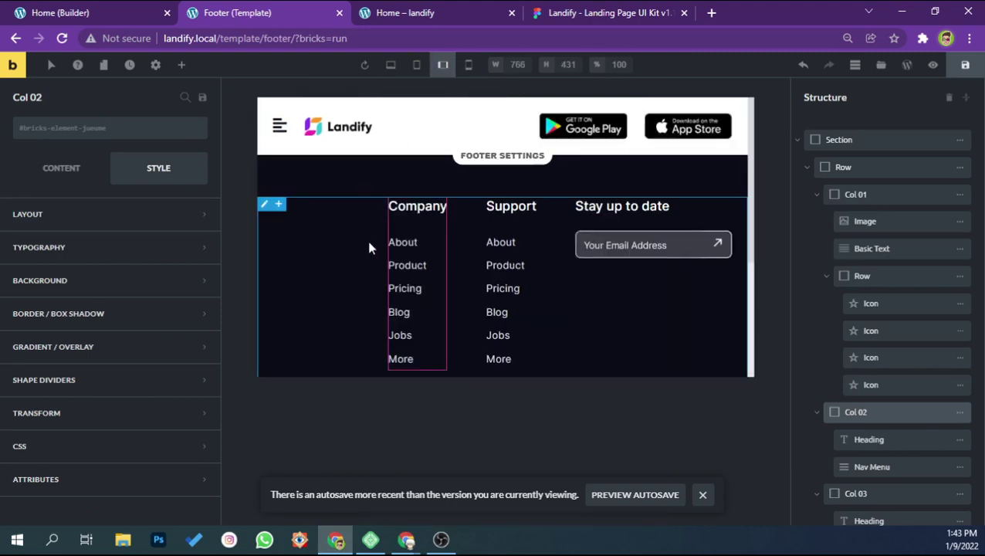
pyautogui.scroll(-1, 366, 243)
pyautogui.scroll(1, 366, 247)
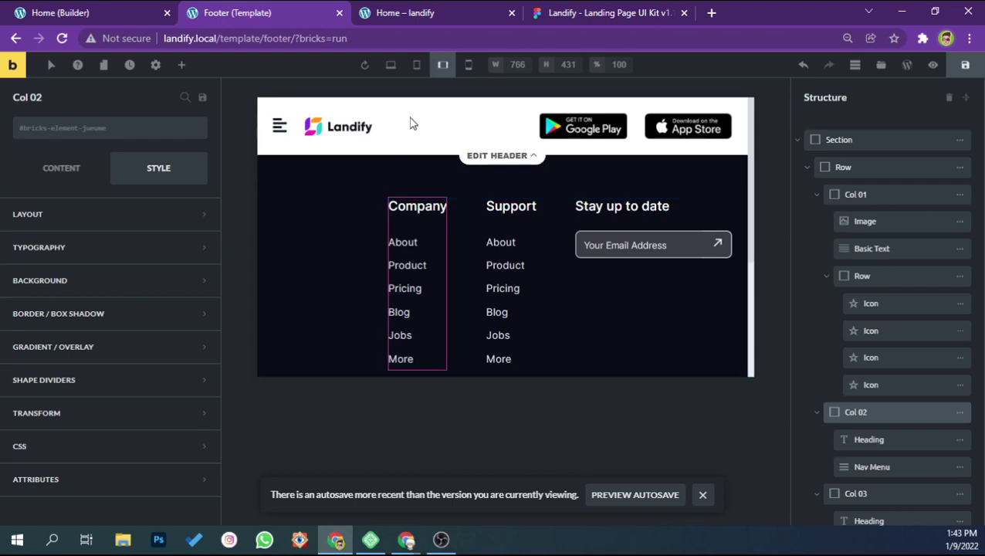
pyautogui.click(417, 65)
pyautogui.scroll(-2, 444, 237)
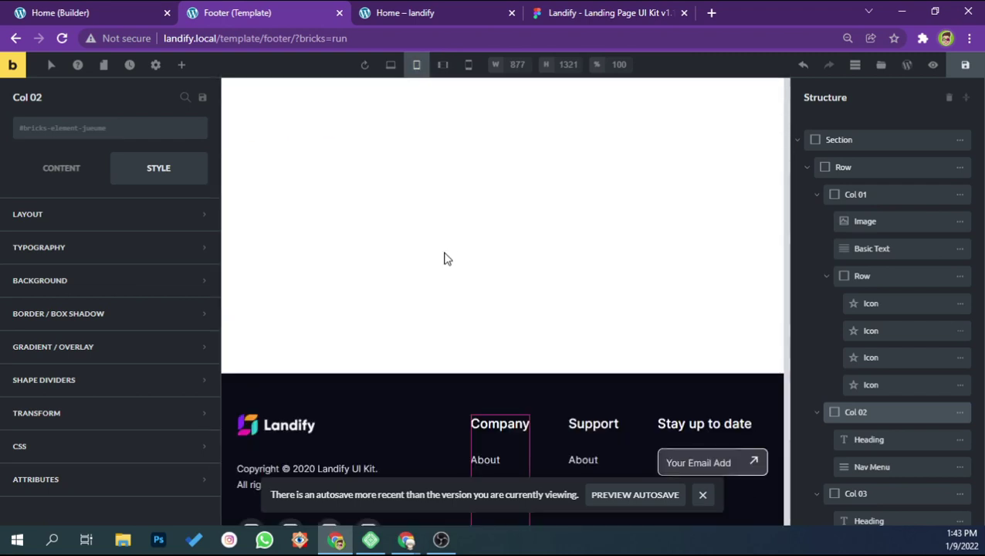
pyautogui.scroll(-2, 444, 247)
pyautogui.scroll(4, 444, 267)
pyautogui.click(444, 65)
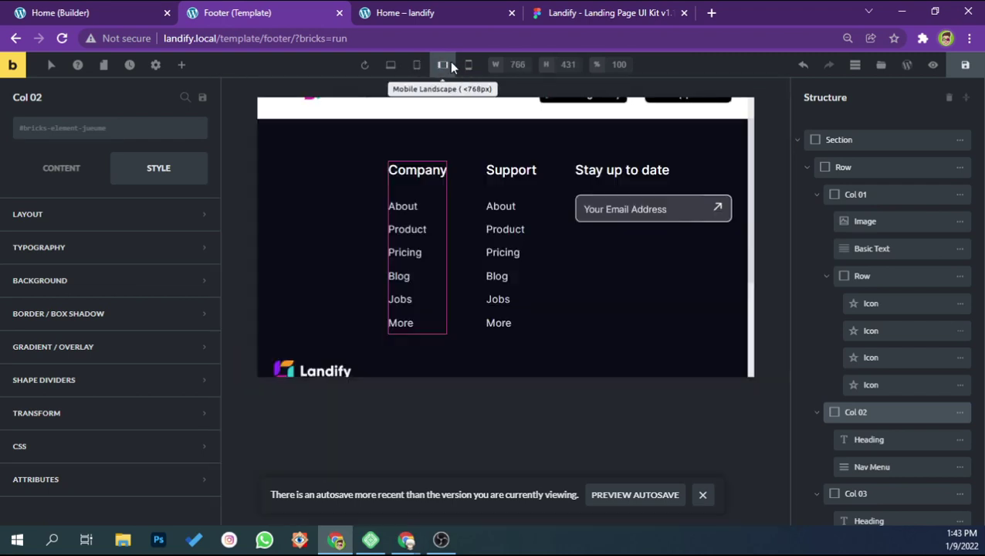
pyautogui.scroll(-1, 345, 247)
pyautogui.scroll(2, 551, 212)
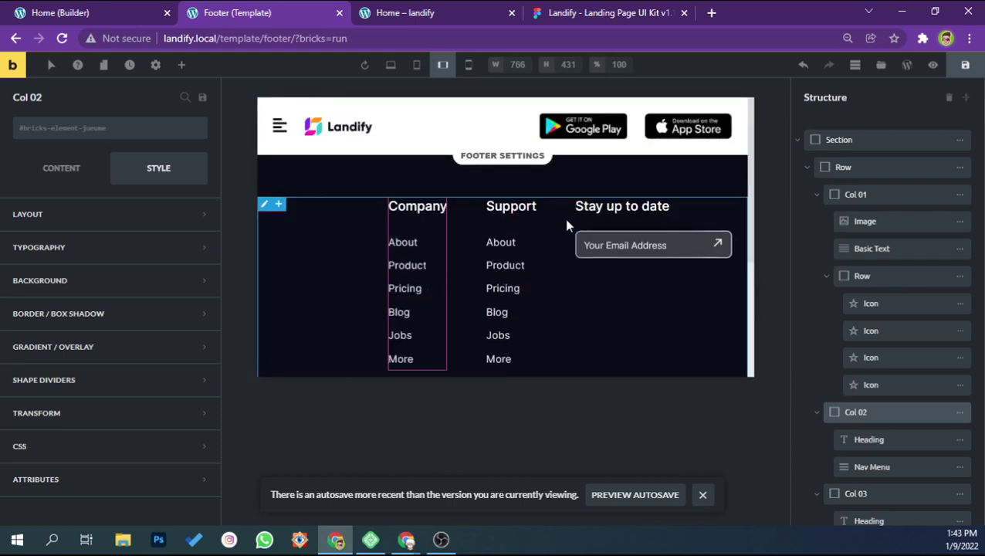
pyautogui.scroll(-3, 562, 240)
pyautogui.scroll(1, 459, 246)
pyautogui.scroll(1, 386, 220)
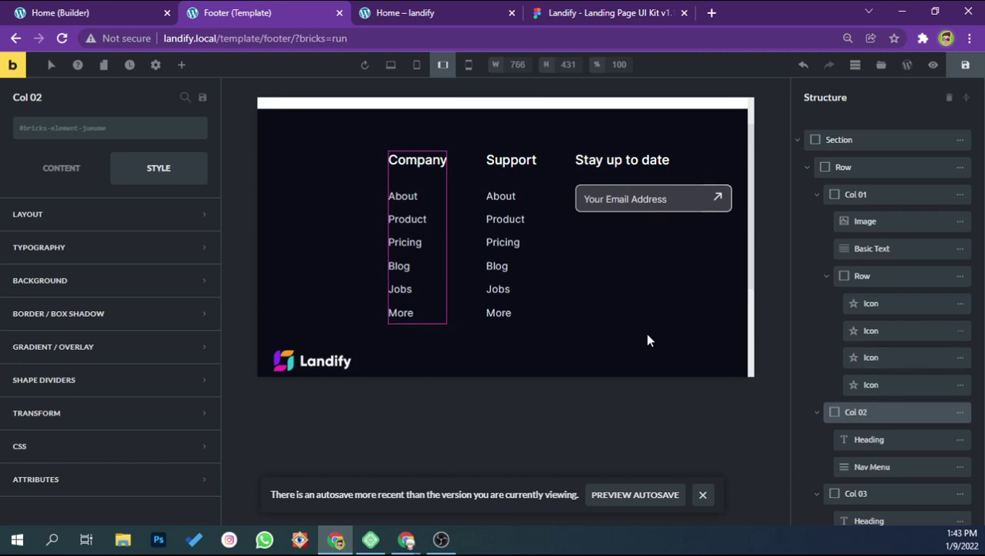
# Review Col 02's layout content settings, then return to its style settings
pyautogui.click(81, 178)
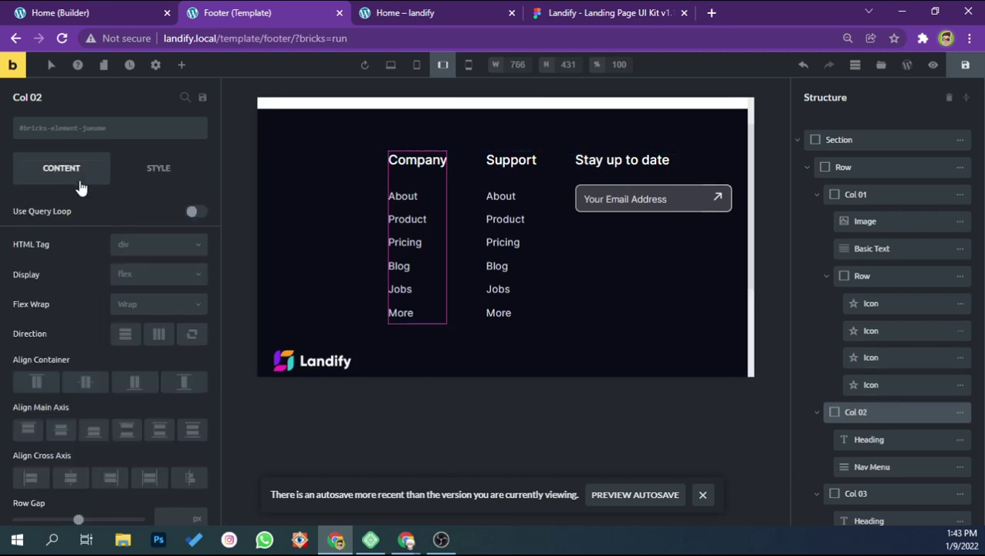
pyautogui.scroll(-1, 101, 355)
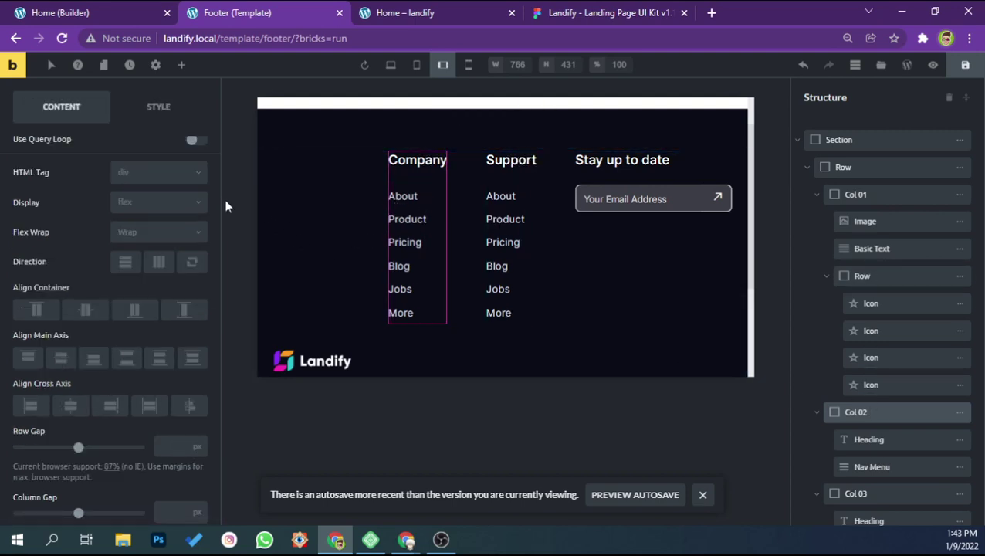
pyautogui.scroll(1, 171, 112)
pyautogui.click(171, 180)
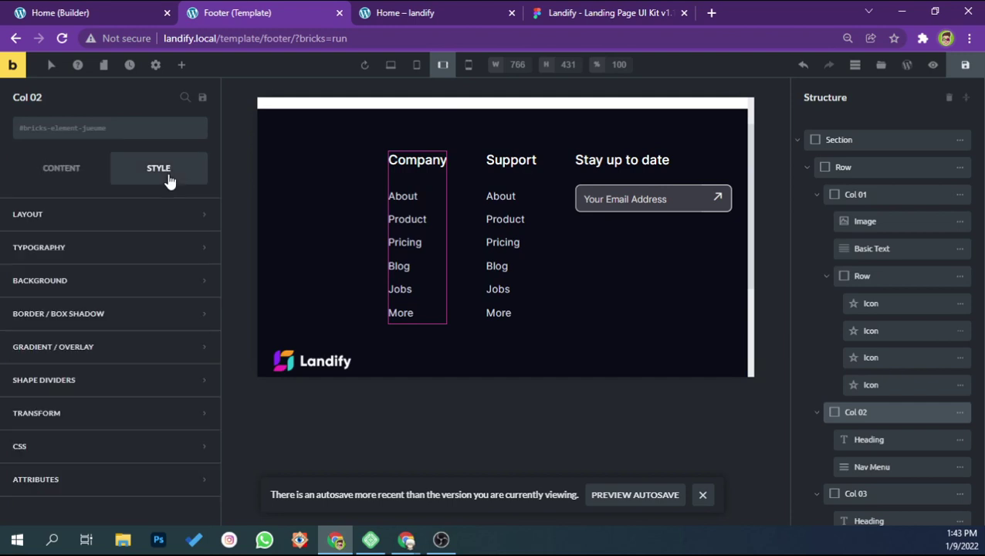
# Reveal Col 02's spacing settings and try a width of 1, then clear it back to auto
pyautogui.click(105, 225)
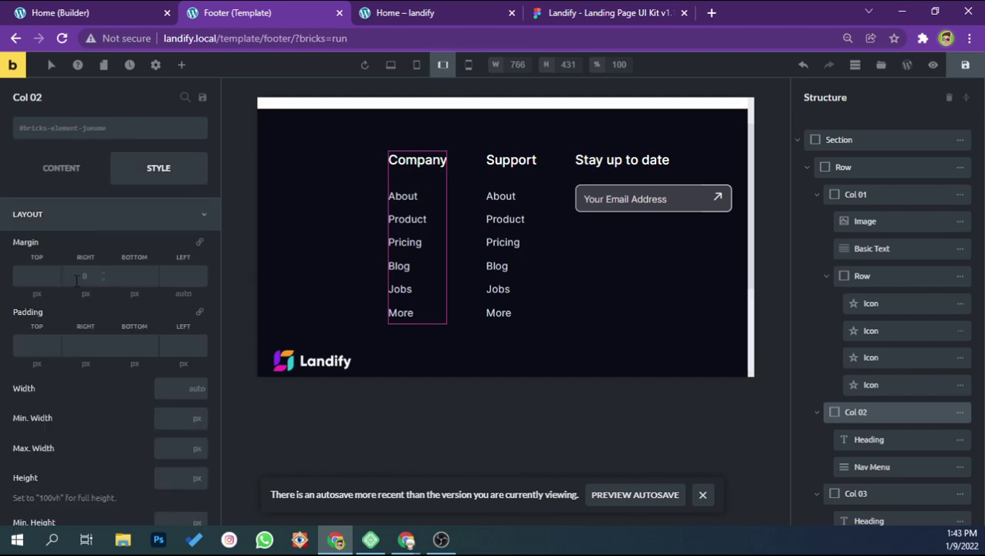
pyautogui.scroll(-2, 158, 327)
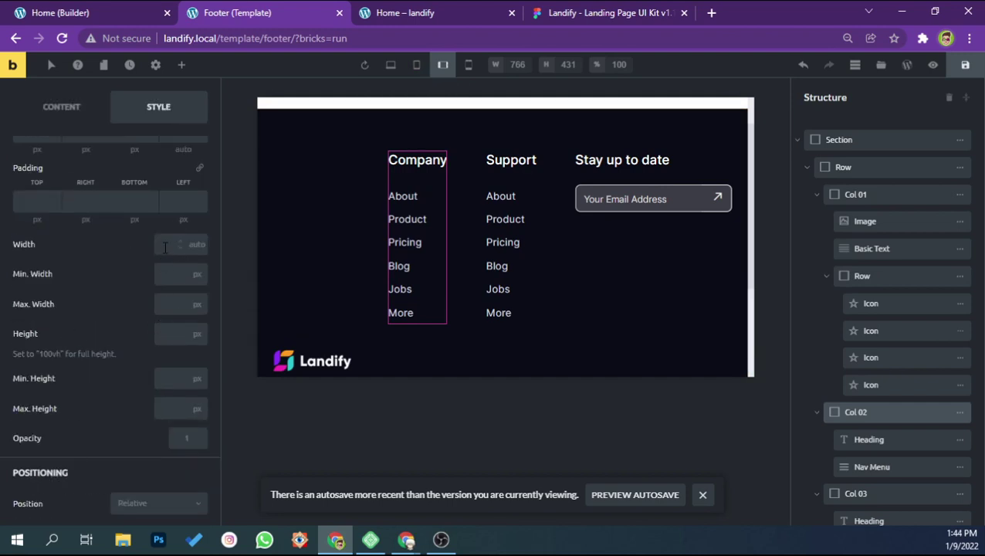
pyautogui.click(193, 244)
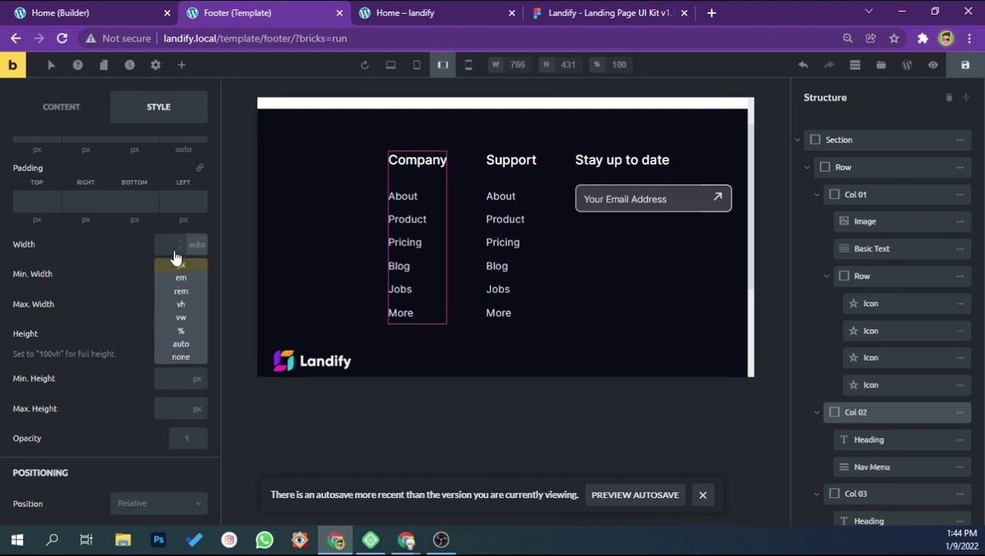
pyautogui.write('1')
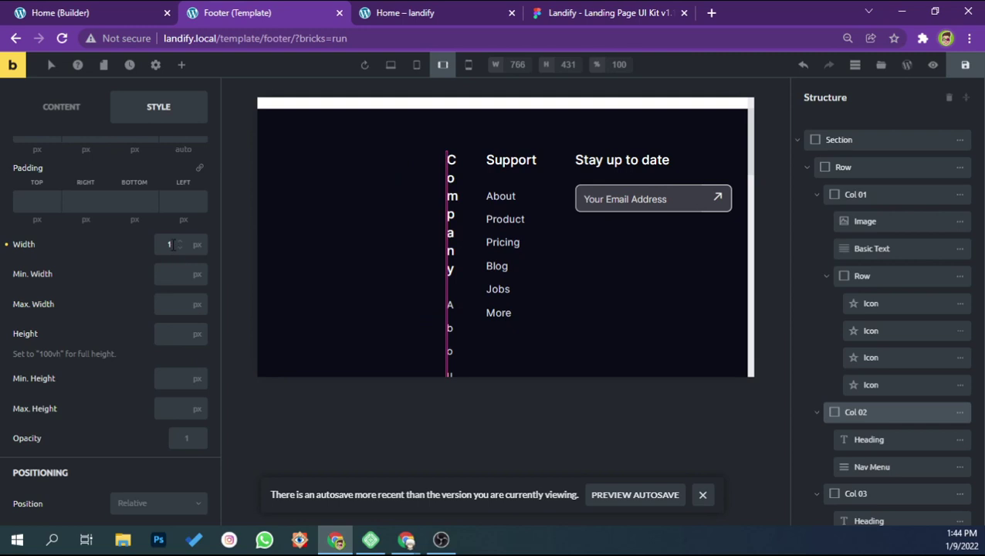
pyautogui.press('BackSpace')
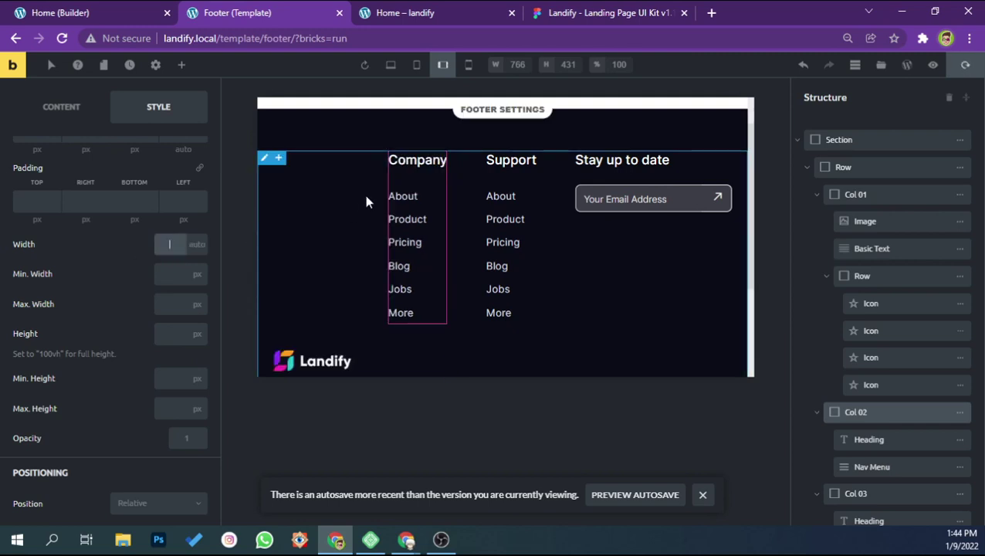
pyautogui.scroll(3, 173, 233)
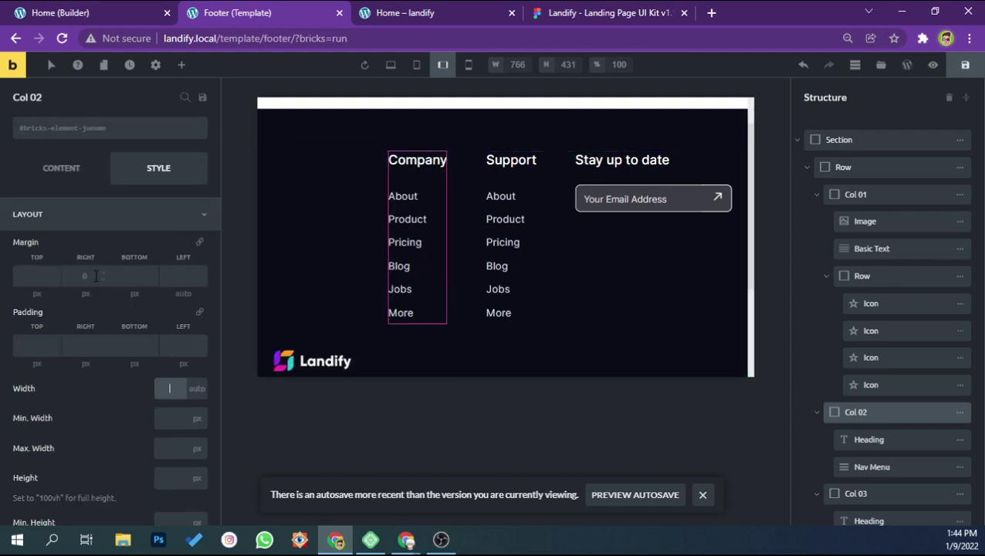
# Set Col 02's right margin to auto and left margin to 0 px
pyautogui.click(176, 277)
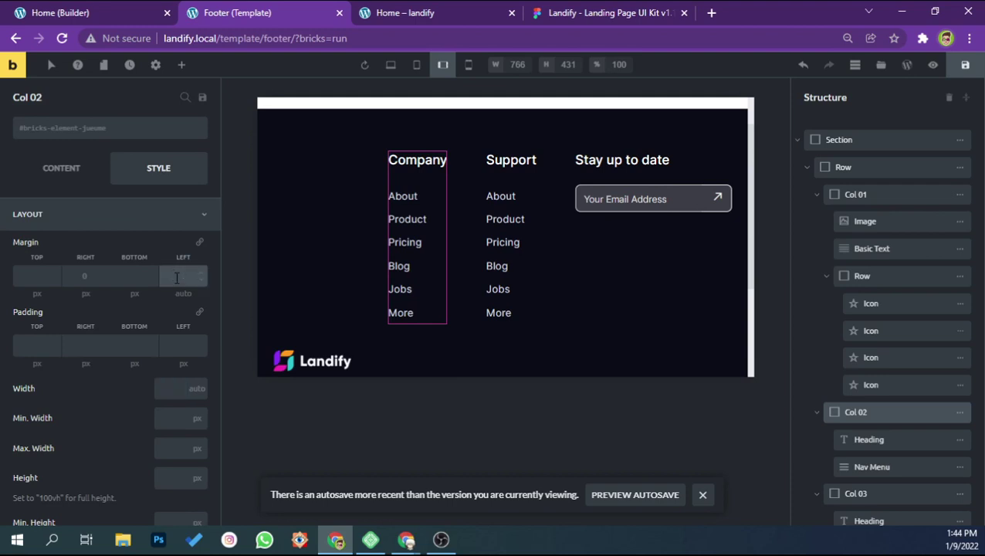
pyautogui.click(88, 277)
pyautogui.write('auto')
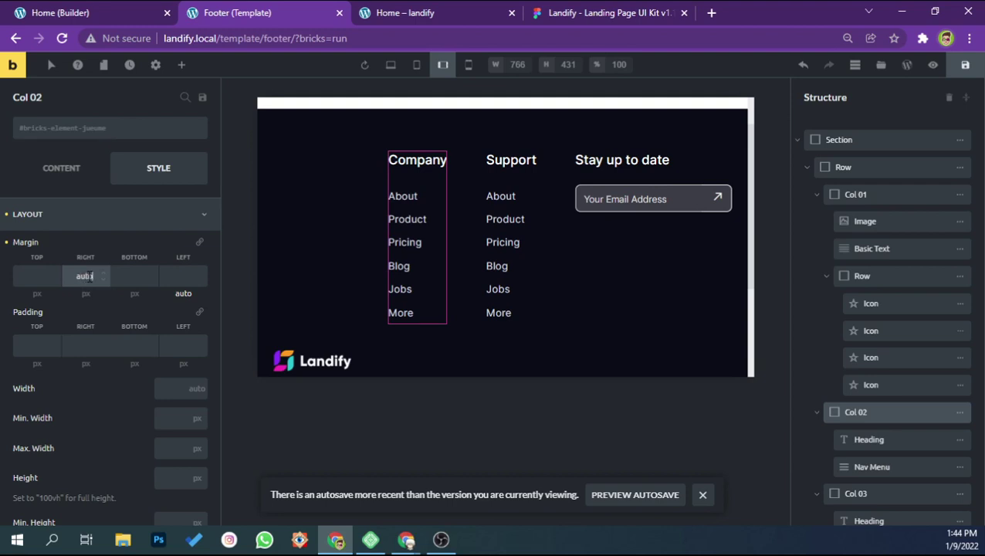
pyautogui.press('Return')
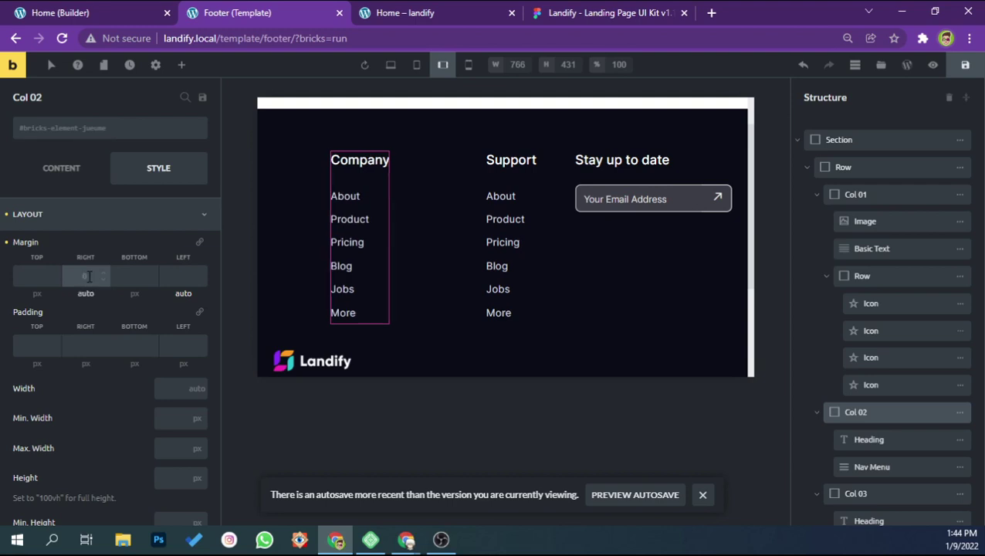
pyautogui.click(185, 274)
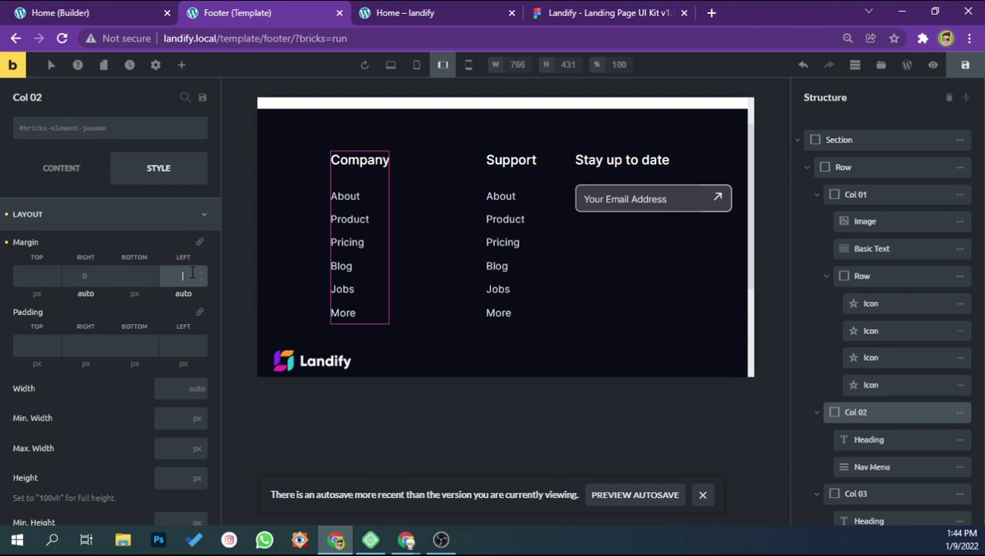
pyautogui.click(185, 291)
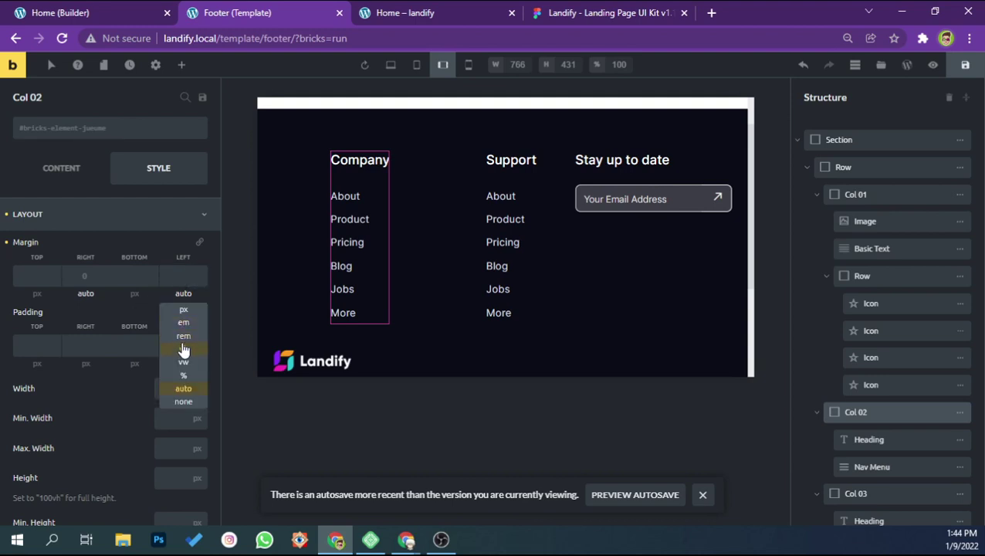
pyautogui.click(183, 276)
pyautogui.write('0')
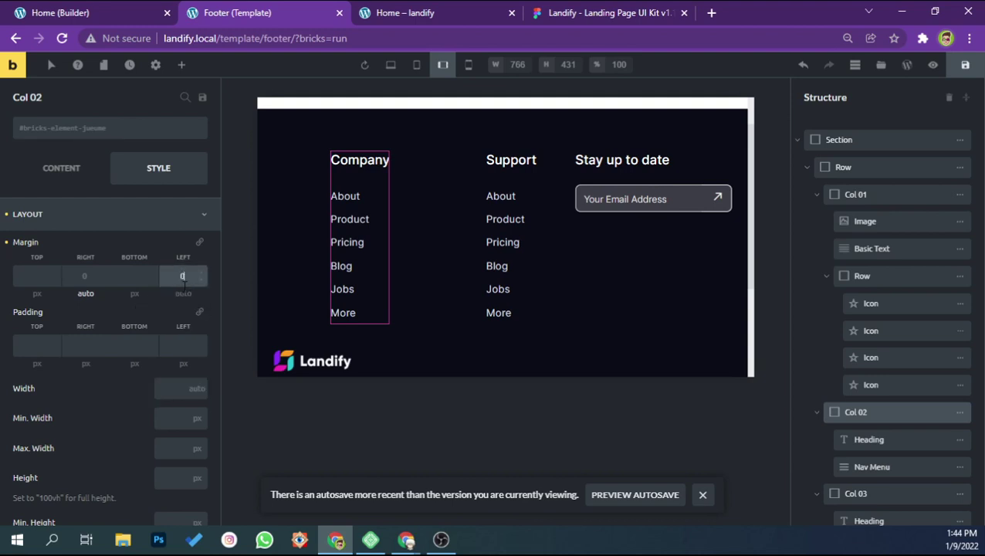
pyautogui.click(183, 294)
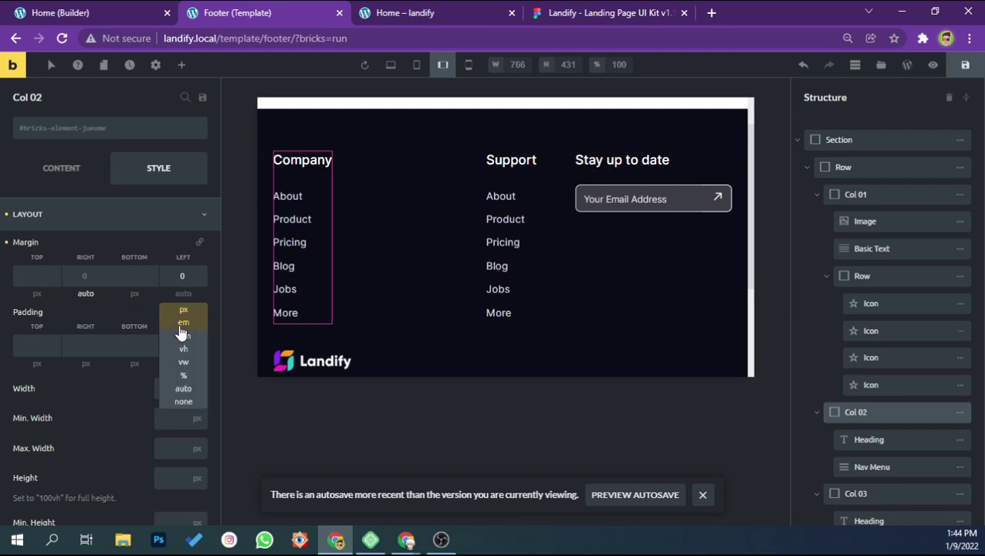
pyautogui.click(184, 311)
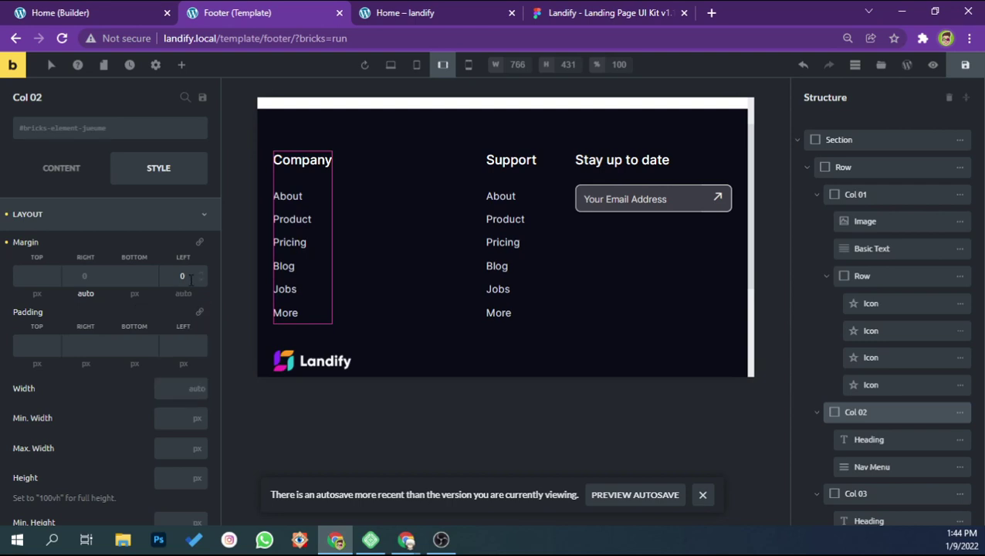
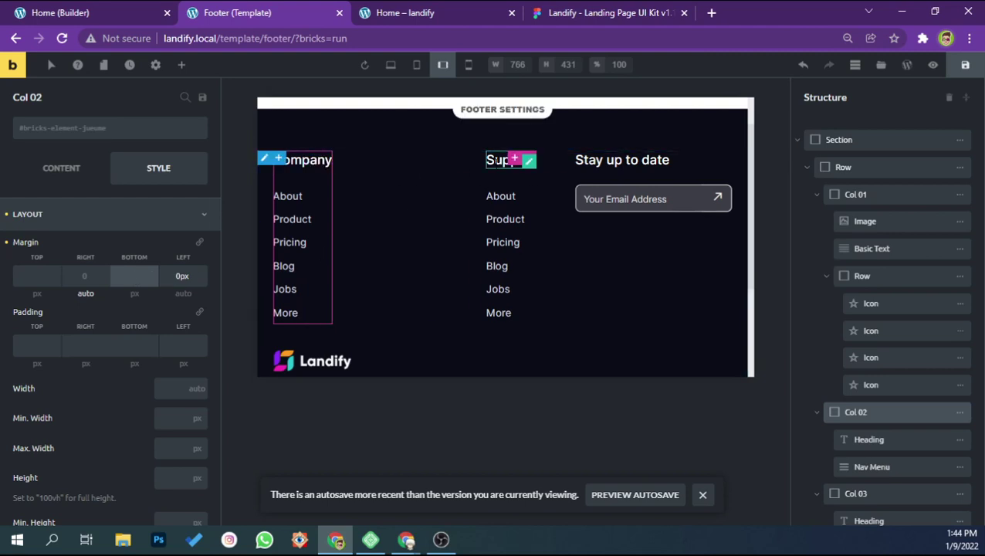
# Select the Support heading in the footer and review its content settings
pyautogui.click(492, 159)
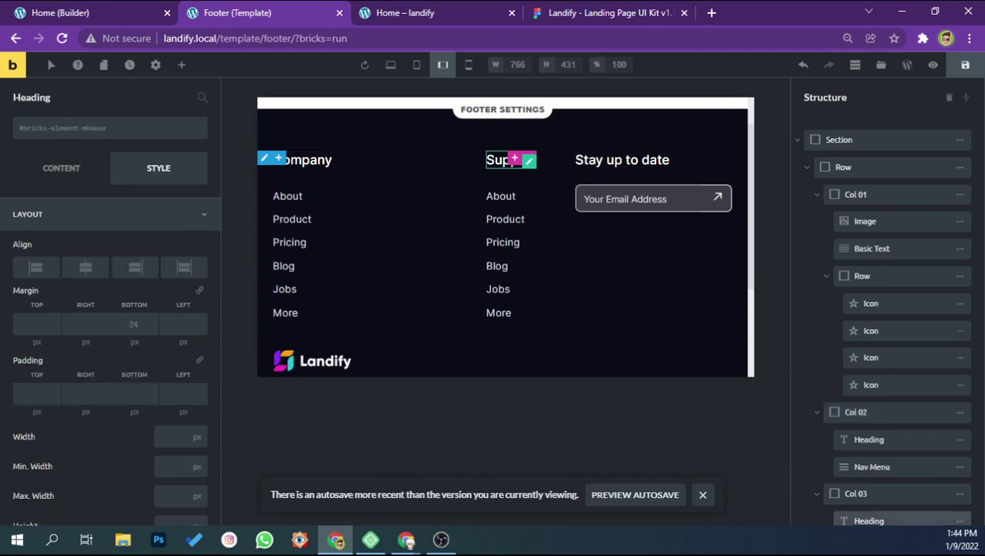
pyautogui.click(493, 159)
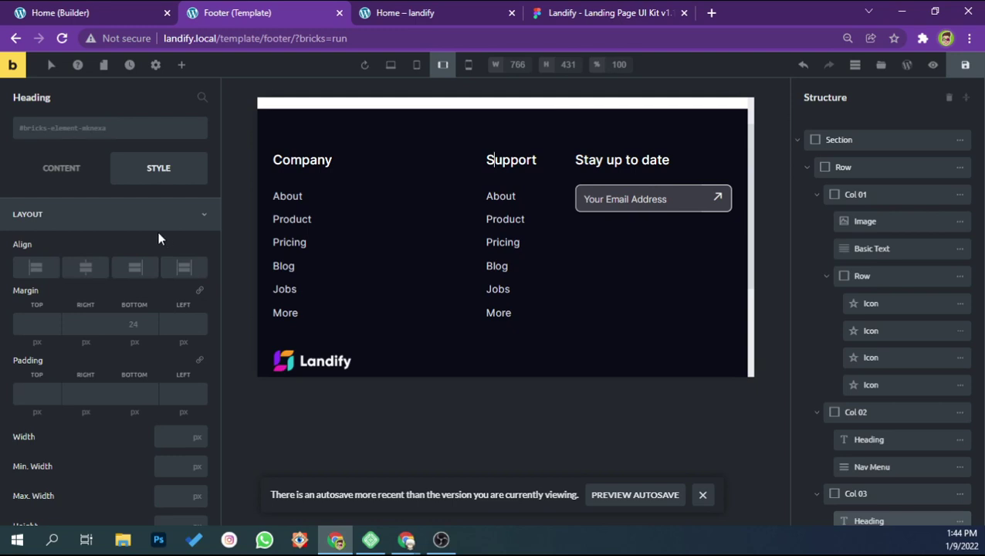
pyautogui.click(71, 183)
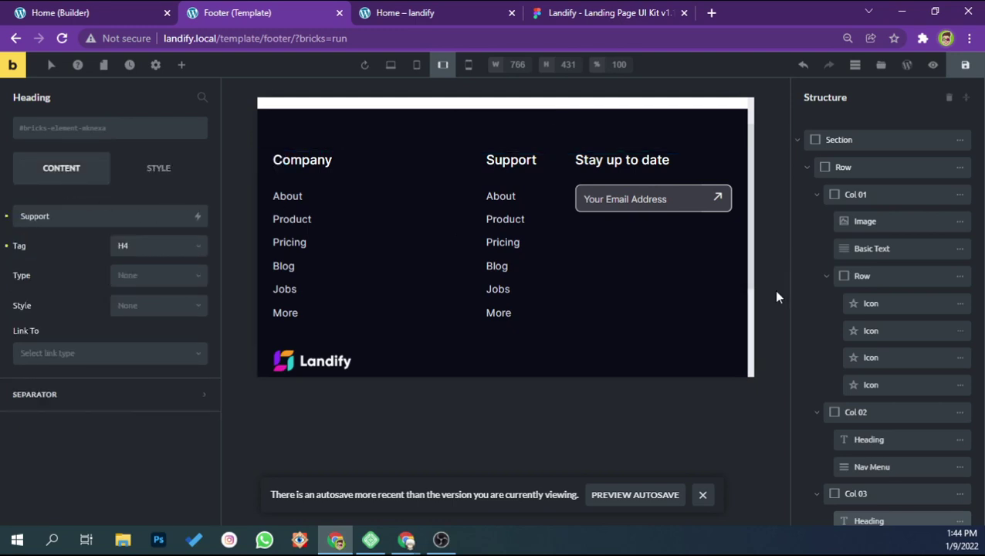
# Set Col 03's right margin to auto in its Style layout settings
pyautogui.click(856, 493)
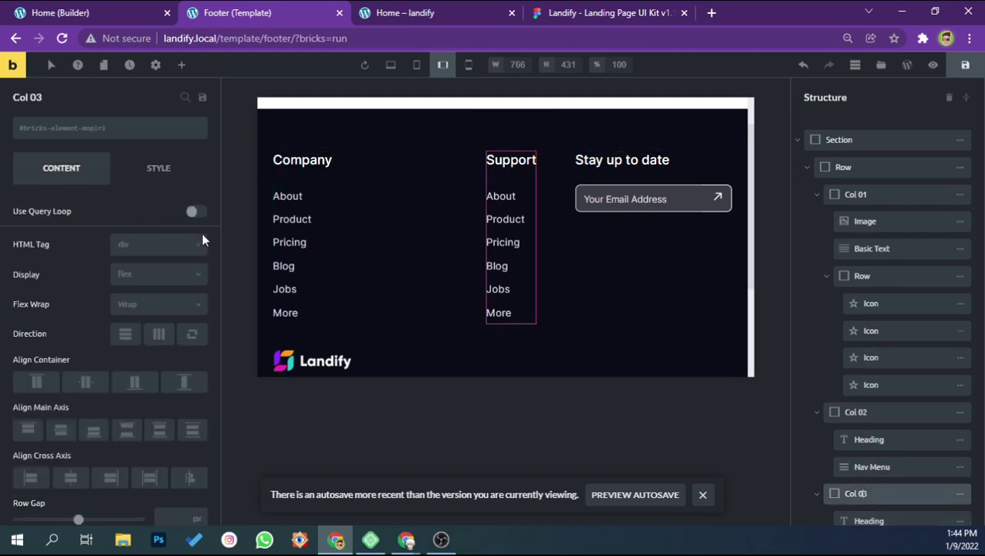
pyautogui.click(160, 169)
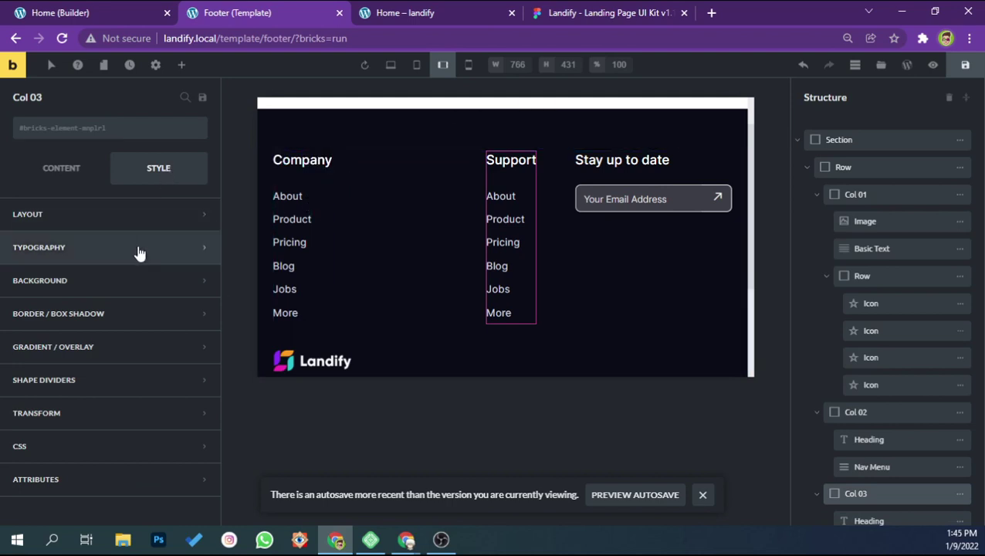
pyautogui.click(119, 220)
pyautogui.scroll(-2, 155, 297)
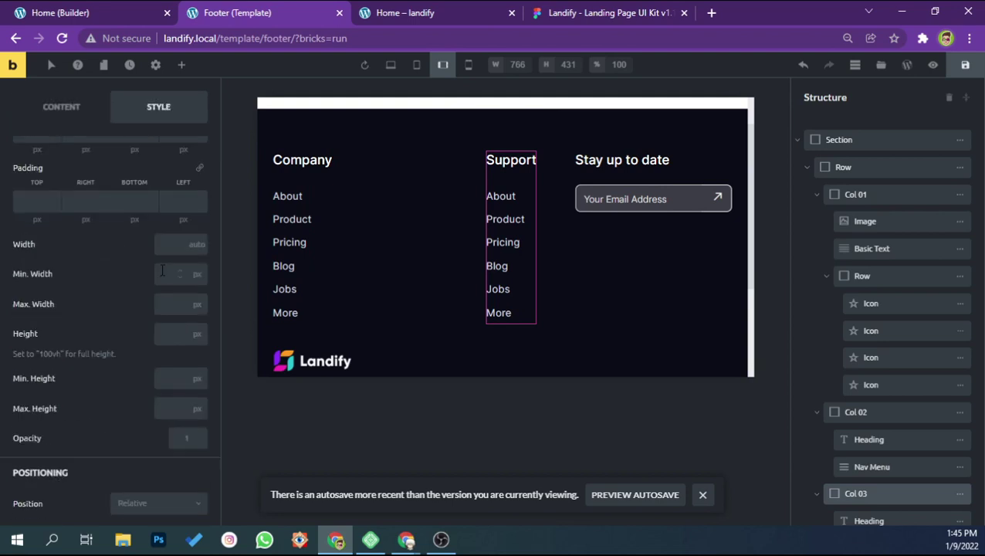
pyautogui.scroll(1, 157, 234)
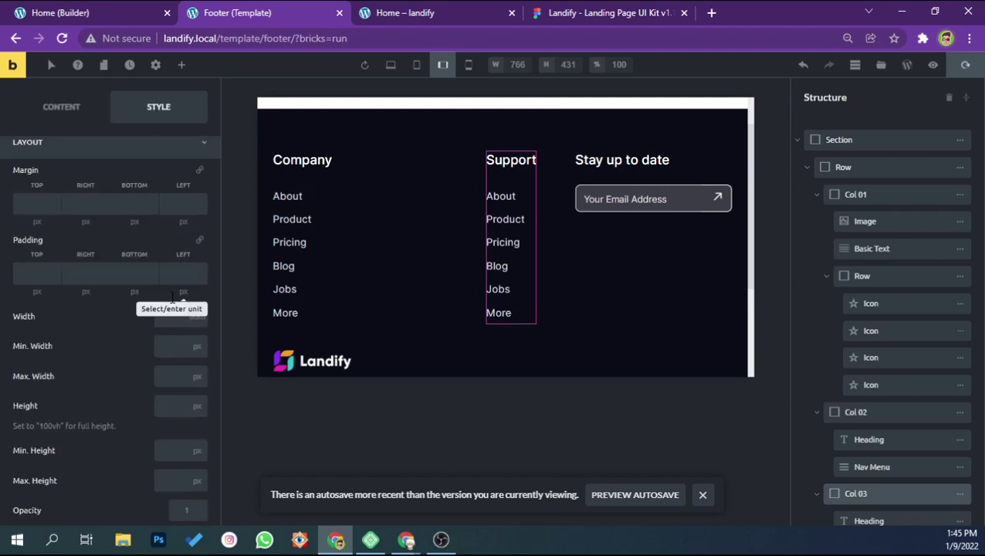
pyautogui.scroll(1, 156, 308)
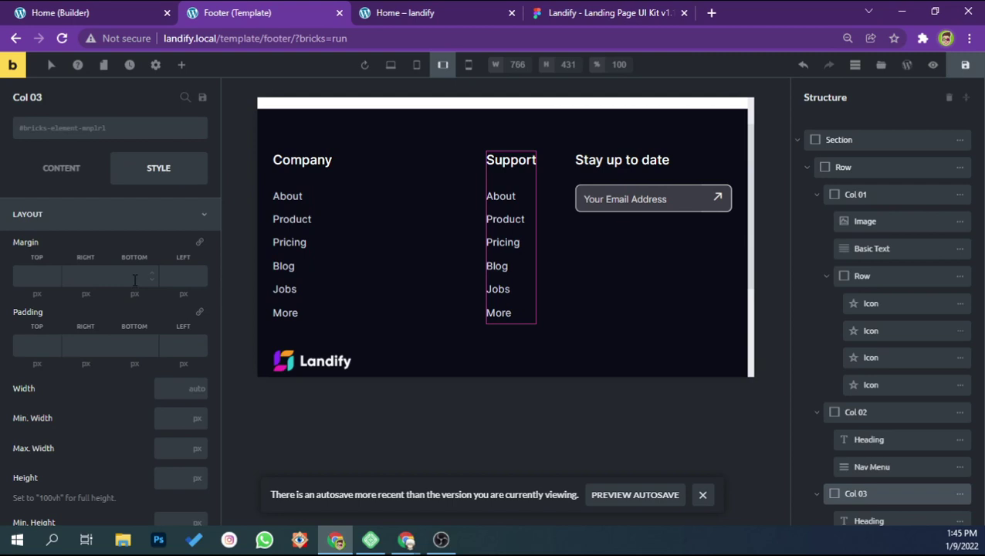
pyautogui.click(95, 277)
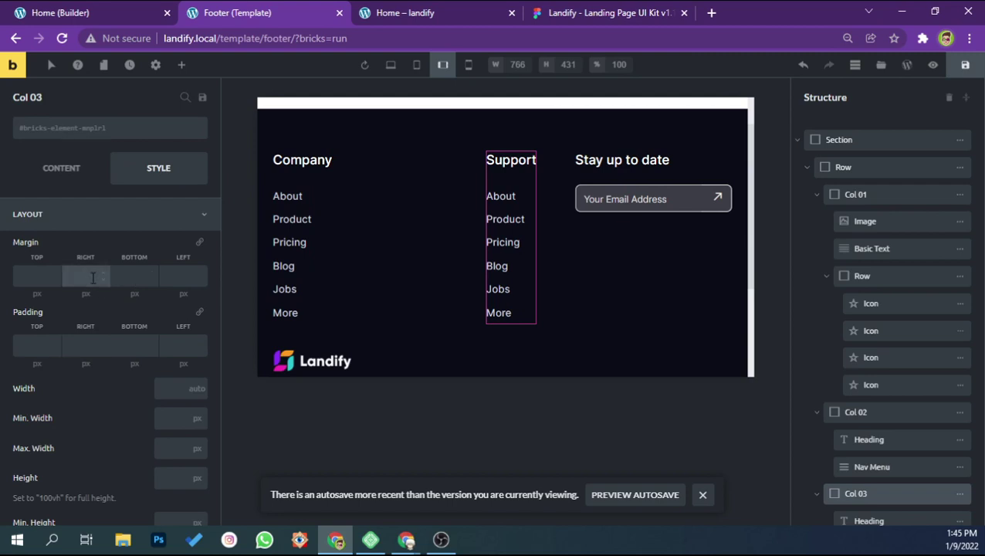
pyautogui.write('auto')
pyautogui.press('Return')
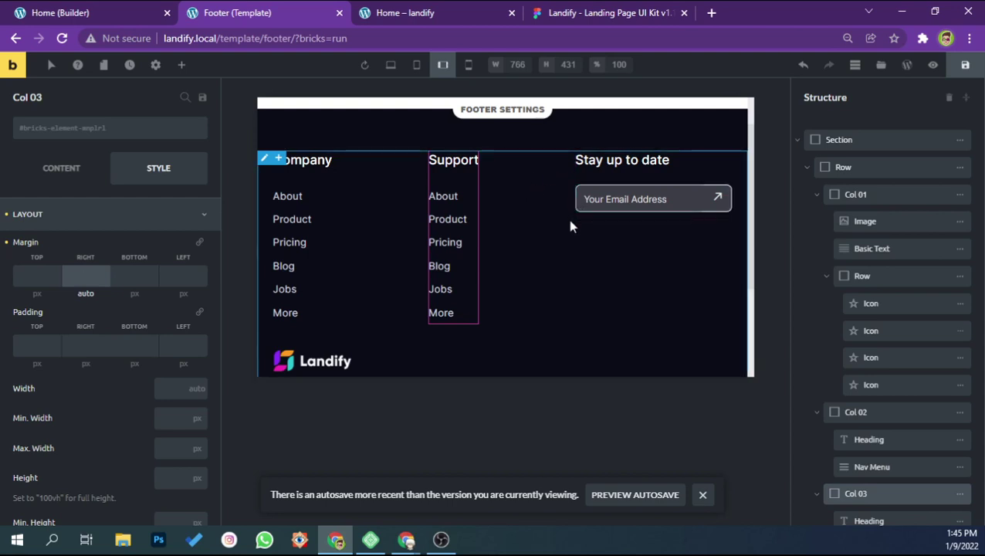
# Save the footer template and view the live Home – landify page
pyautogui.scroll(-1, 581, 236)
pyautogui.scroll(1, 581, 237)
pyautogui.click(964, 65)
pyautogui.click(398, 13)
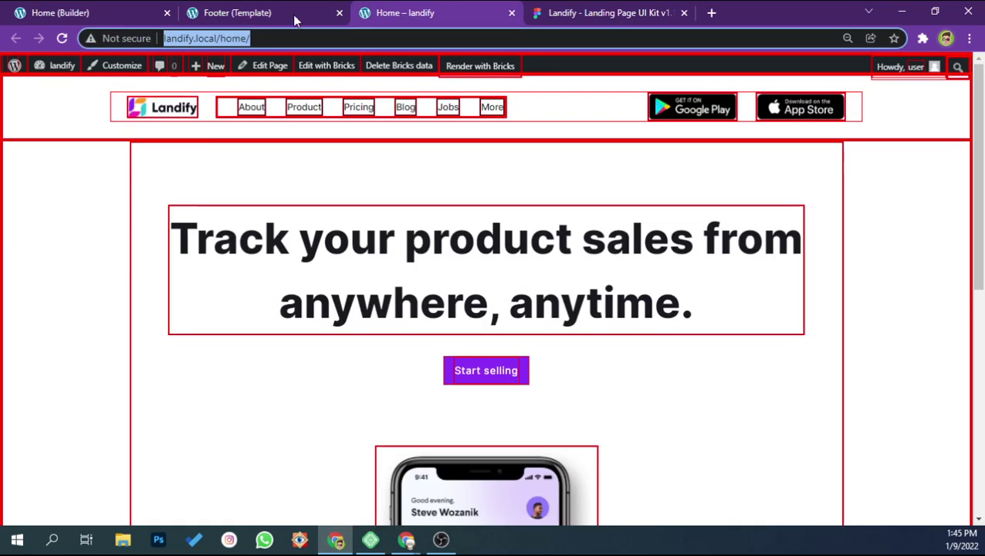
# Preview the footer template at Mobile Portrait size in the builder
pyautogui.click(294, 13)
pyautogui.click(469, 64)
pyautogui.scroll(-3, 504, 210)
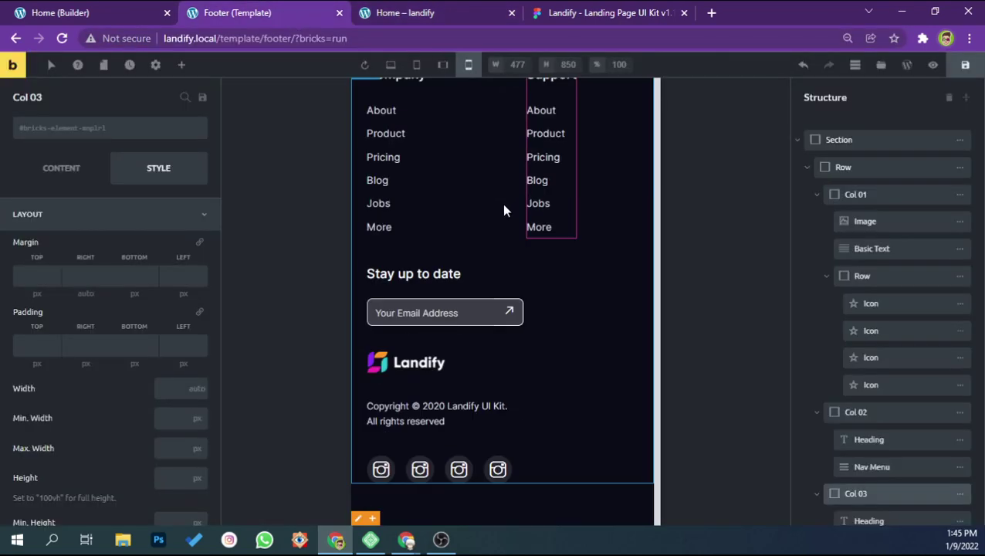
pyautogui.scroll(3, 502, 203)
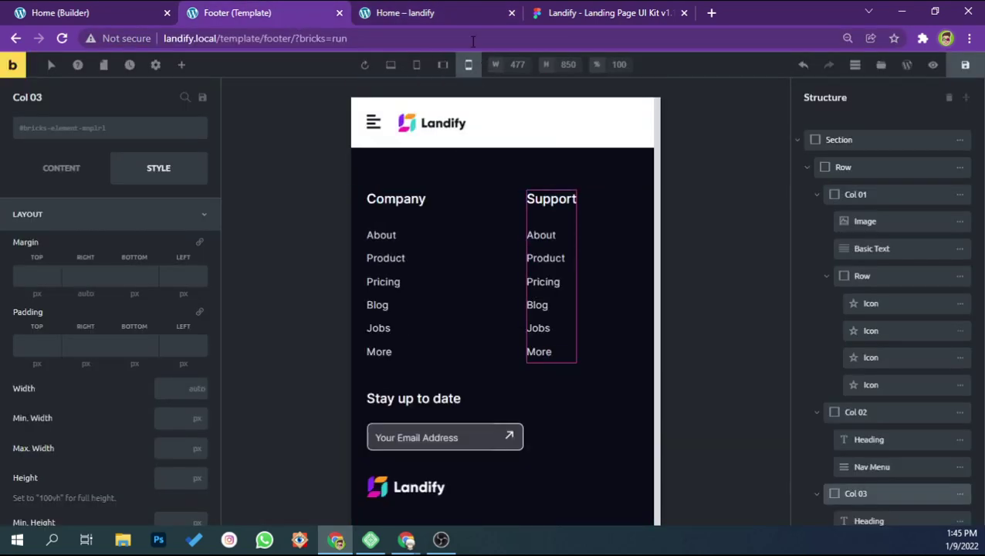
# Reload the live home page and open DevTools in responsive mobile mode
pyautogui.click(456, 13)
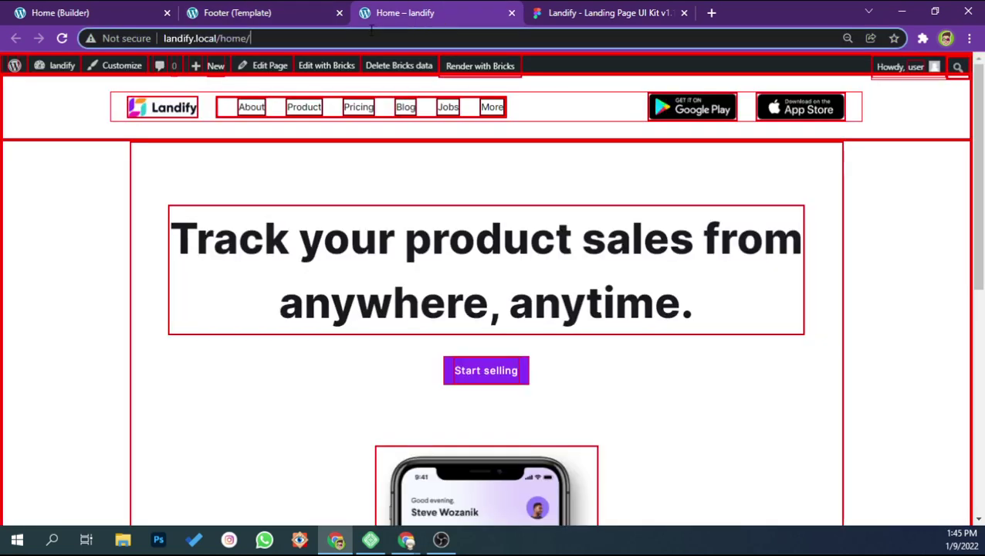
pyautogui.press('F5')
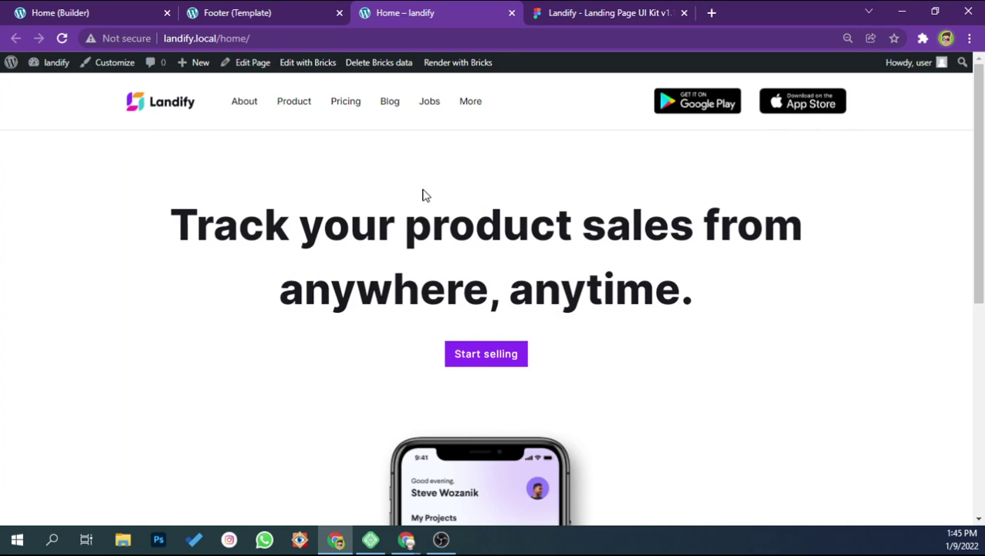
pyautogui.hotkey('ctrl', 'shift', 'c')
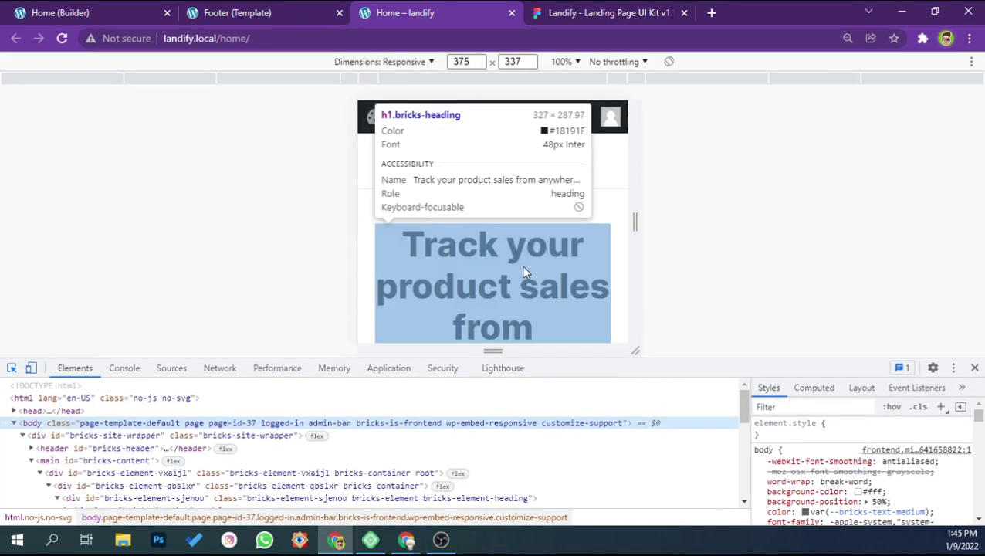
# Scroll down to the footer and test the More link's submenu in mobile preview
pyautogui.scroll(-3, 523, 270)
pyautogui.scroll(-5, 522, 266)
pyautogui.scroll(-10, 523, 265)
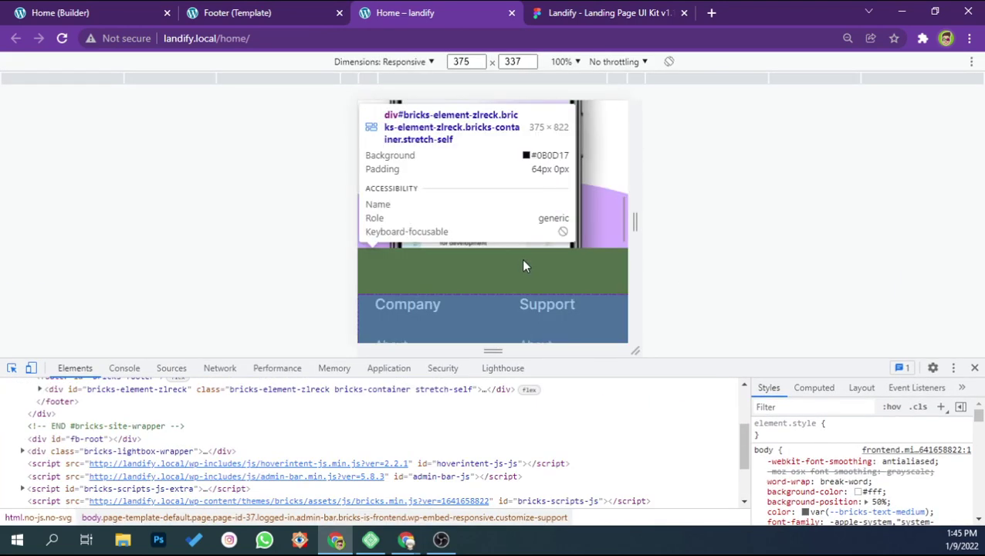
pyautogui.scroll(-3, 522, 265)
pyautogui.click(534, 259)
pyautogui.click(534, 260)
pyautogui.scroll(-3, 555, 262)
pyautogui.scroll(3, 582, 308)
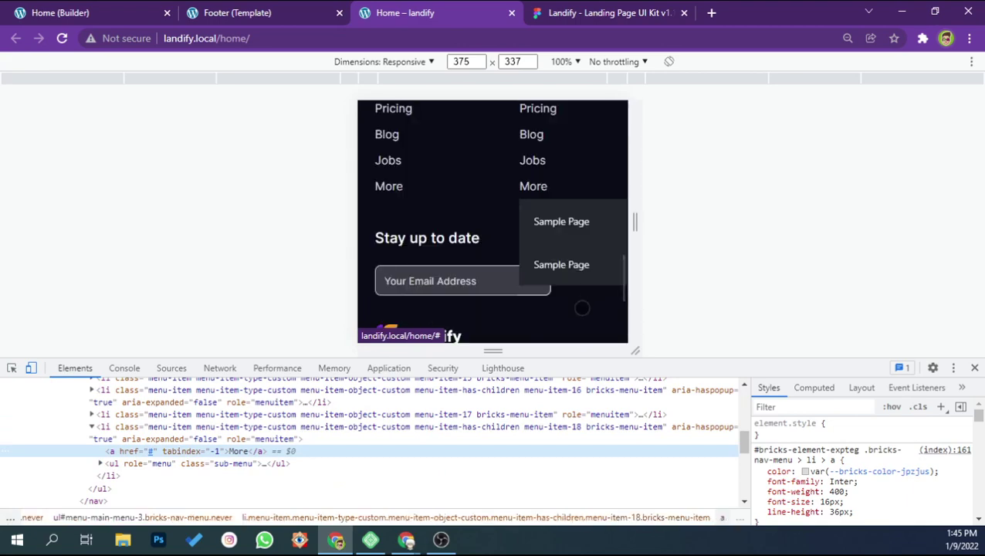
pyautogui.scroll(-3, 578, 305)
pyautogui.scroll(2, 571, 290)
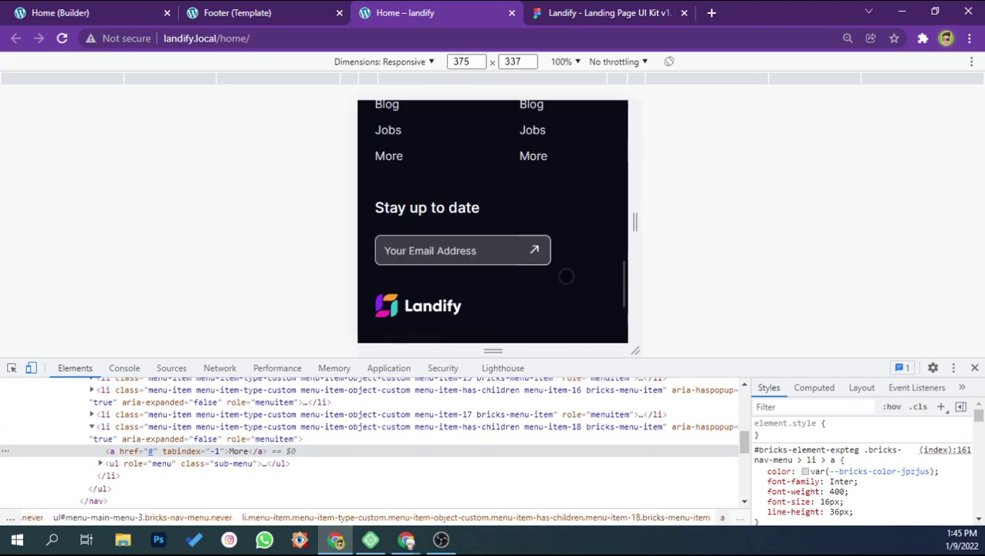
pyautogui.click(526, 155)
pyautogui.scroll(-3, 550, 249)
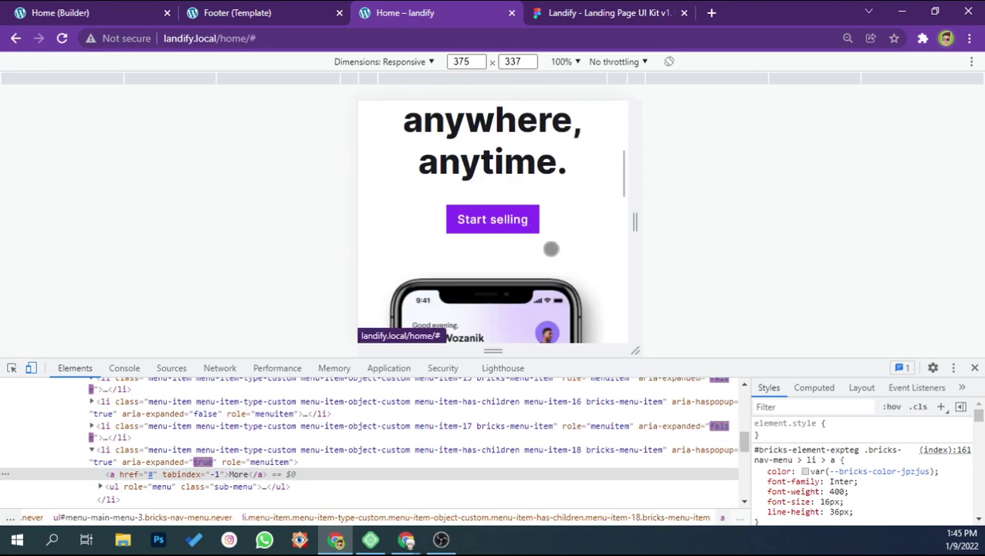
pyautogui.scroll(-10, 550, 248)
pyautogui.scroll(1, 554, 247)
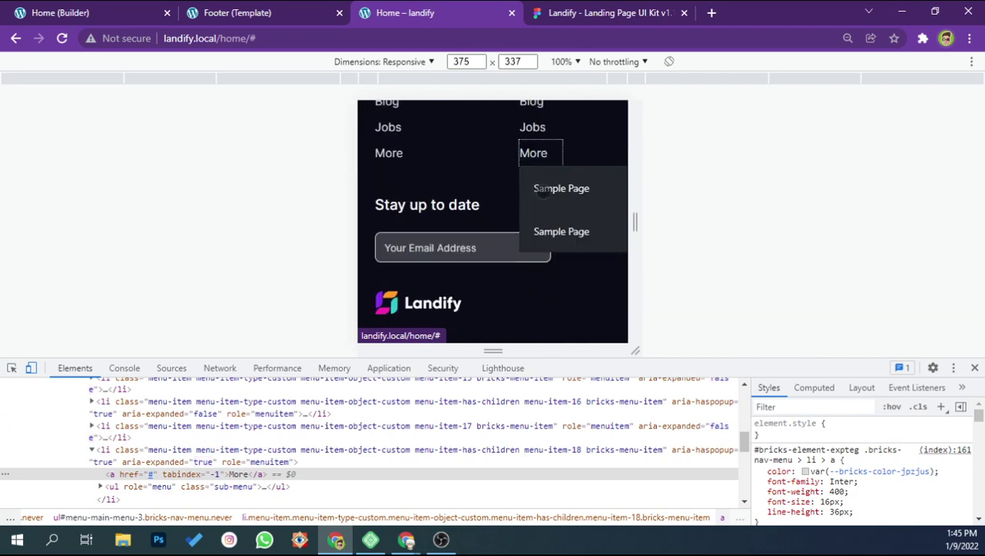
pyautogui.scroll(1, 543, 193)
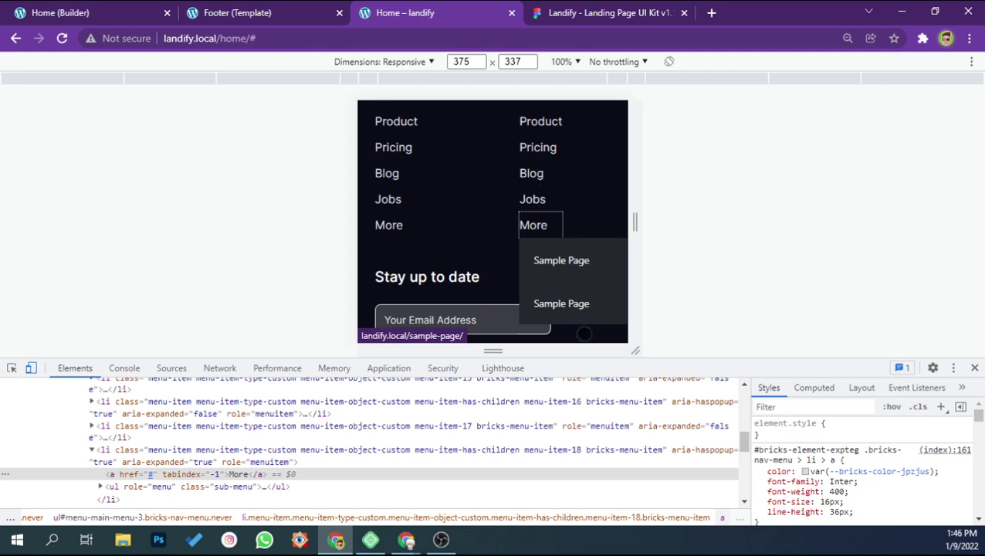
# Resize the responsive preview height and scroll back up to the page header
pyautogui.click(583, 328)
pyautogui.scroll(-3, 493, 220)
pyautogui.scroll(3, 482, 232)
pyautogui.scroll(5, 483, 233)
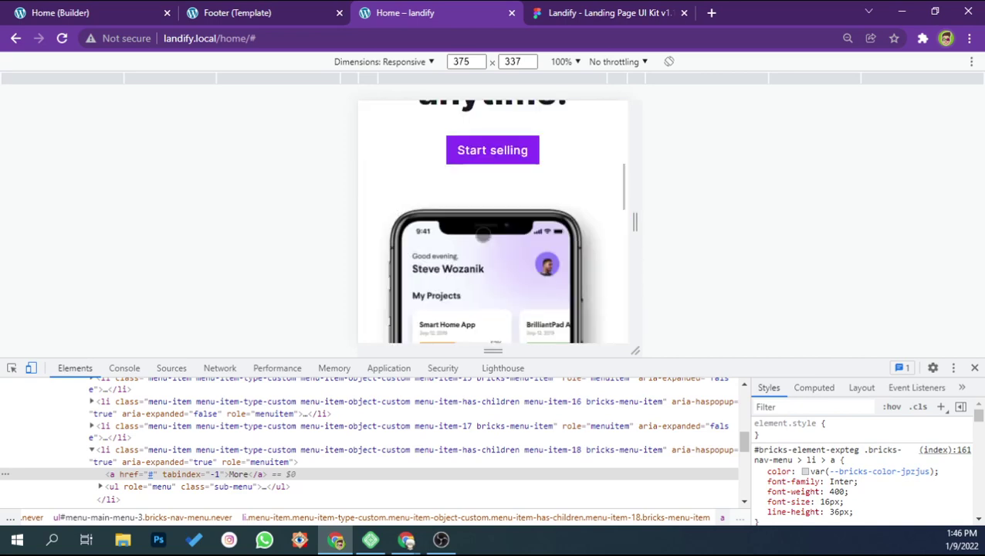
pyautogui.scroll(5, 513, 233)
pyautogui.moveTo(704, 364); pyautogui.dragTo(705, 398)
pyautogui.scroll(2, 488, 245)
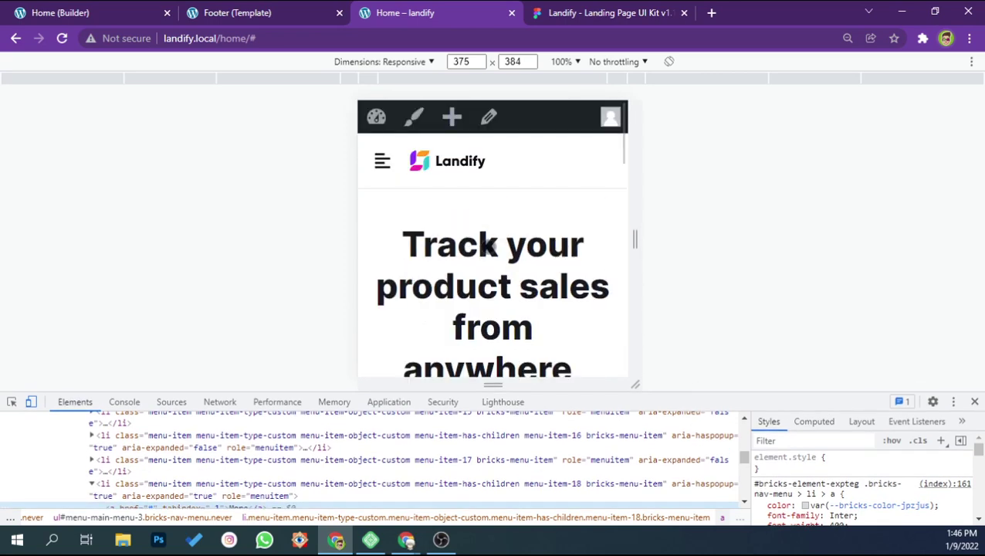
pyautogui.scroll(-2, 487, 245)
pyautogui.scroll(1, 488, 246)
pyautogui.scroll(2, 488, 246)
# Open the mobile navigation menu and confirm the phone mockup overlaps it
pyautogui.click(386, 166)
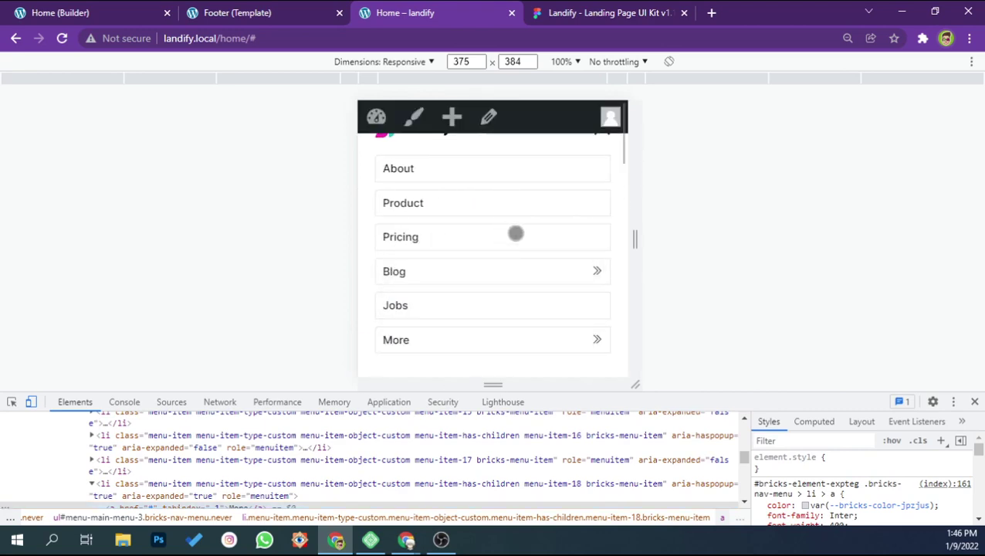
pyautogui.scroll(-5, 516, 235)
pyautogui.scroll(-3, 536, 238)
pyautogui.scroll(1, 536, 237)
pyautogui.scroll(1, 536, 237)
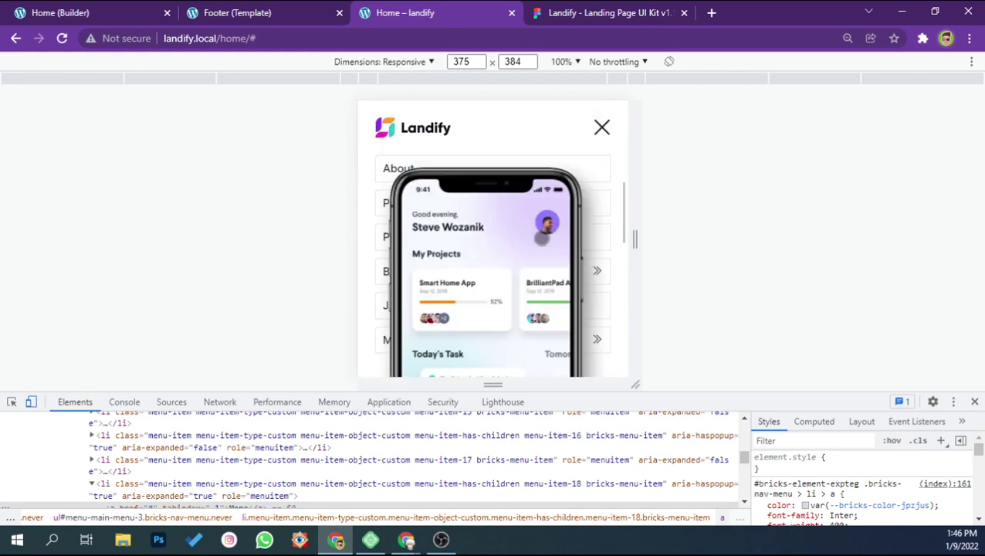
pyautogui.scroll(-2, 535, 238)
pyautogui.scroll(2, 536, 238)
pyautogui.scroll(-1, 536, 238)
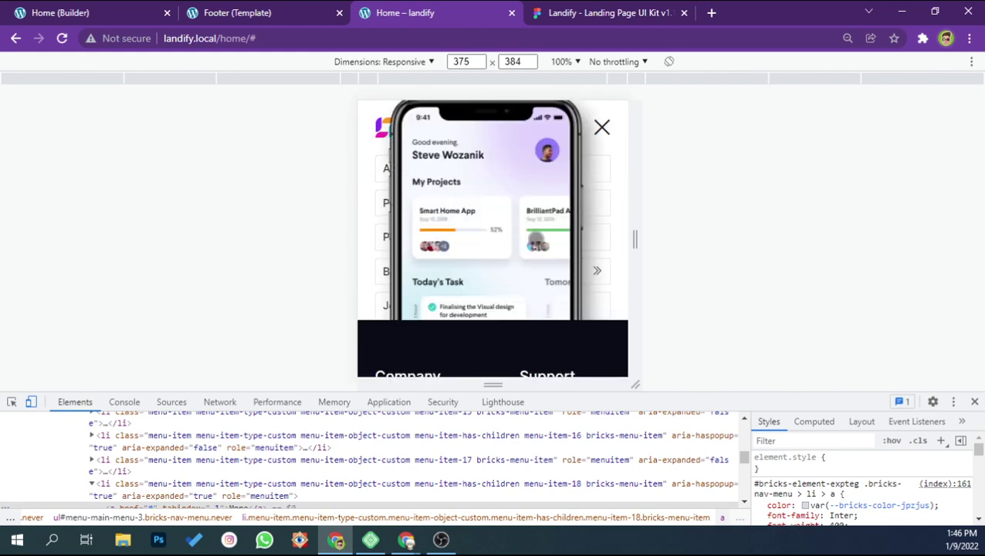
pyautogui.scroll(1, 535, 237)
# Close the mobile menu and return to the builder tab
pyautogui.click(597, 133)
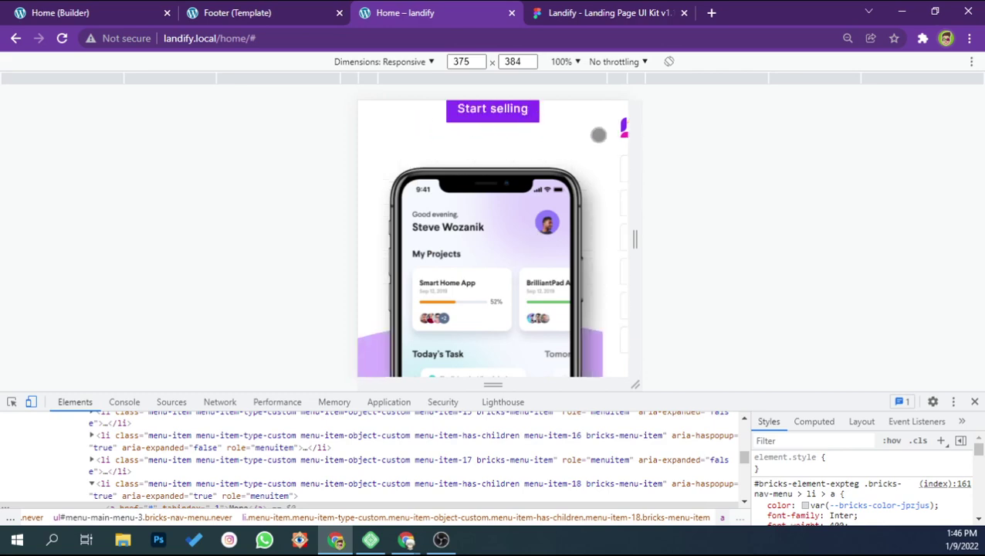
pyautogui.scroll(2, 496, 156)
pyautogui.click(301, 14)
# On the Home page in the builder, select the Circle BG element at z-index -1
pyautogui.click(145, 9)
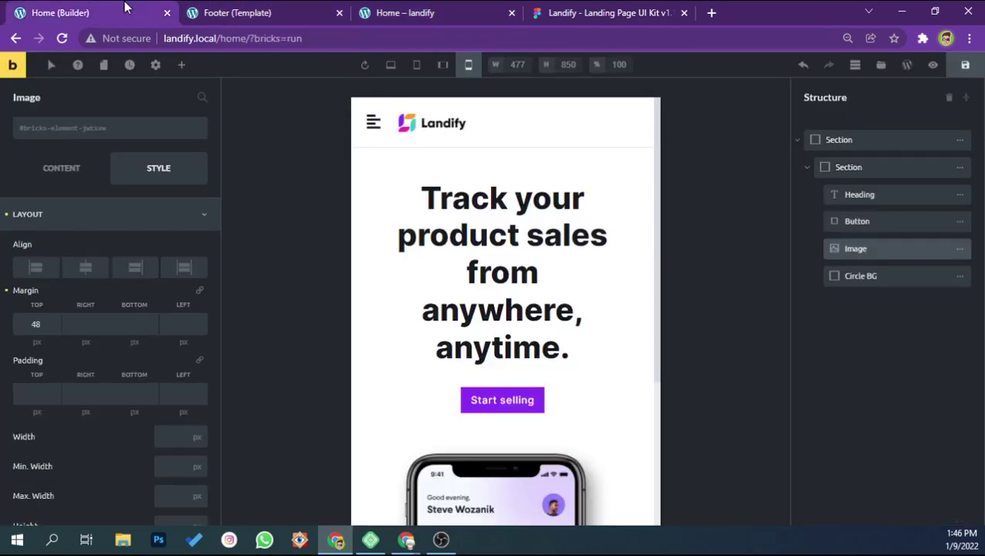
pyautogui.scroll(-3, 530, 312)
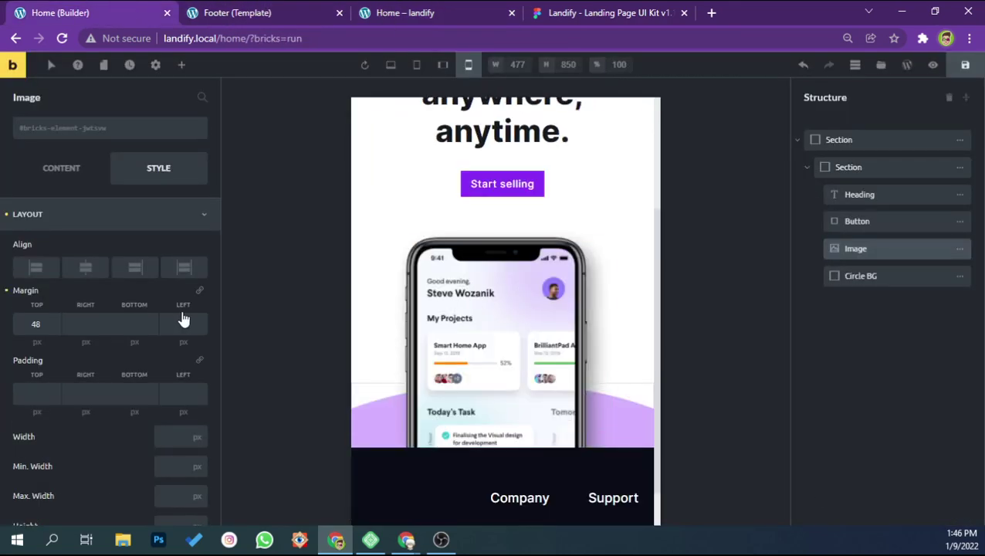
pyautogui.click(888, 275)
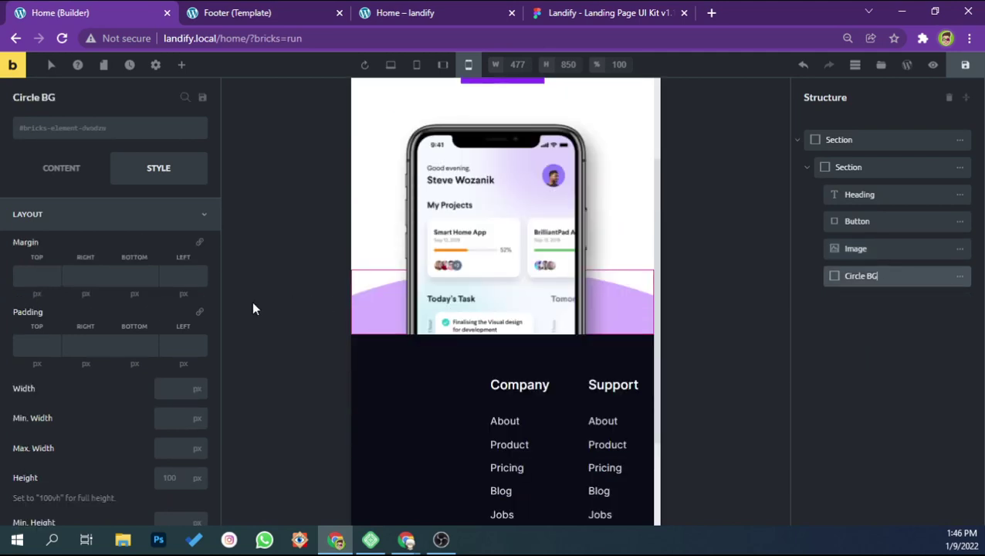
pyautogui.scroll(-5, 154, 328)
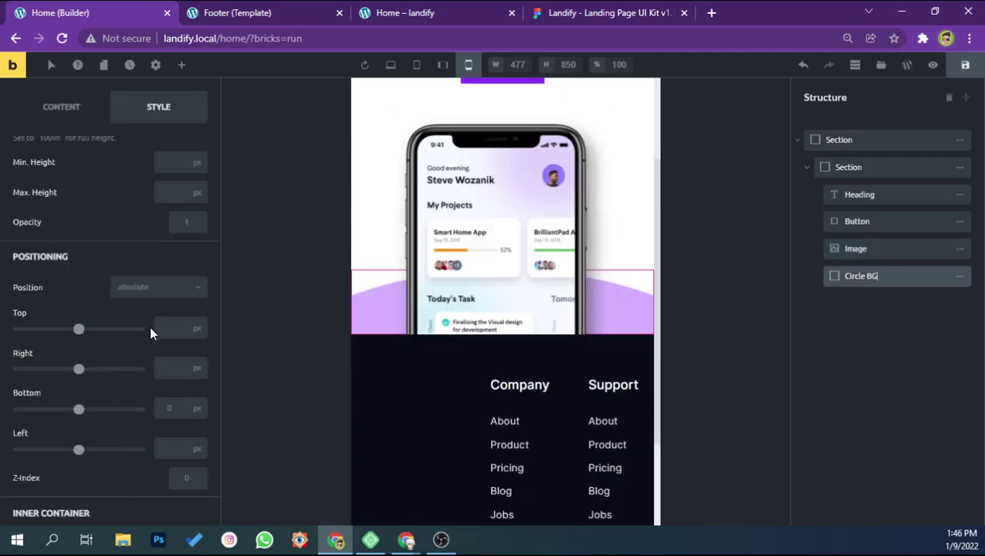
pyautogui.scroll(-1, 150, 331)
pyautogui.scroll(-1, 149, 325)
pyautogui.write('-1')
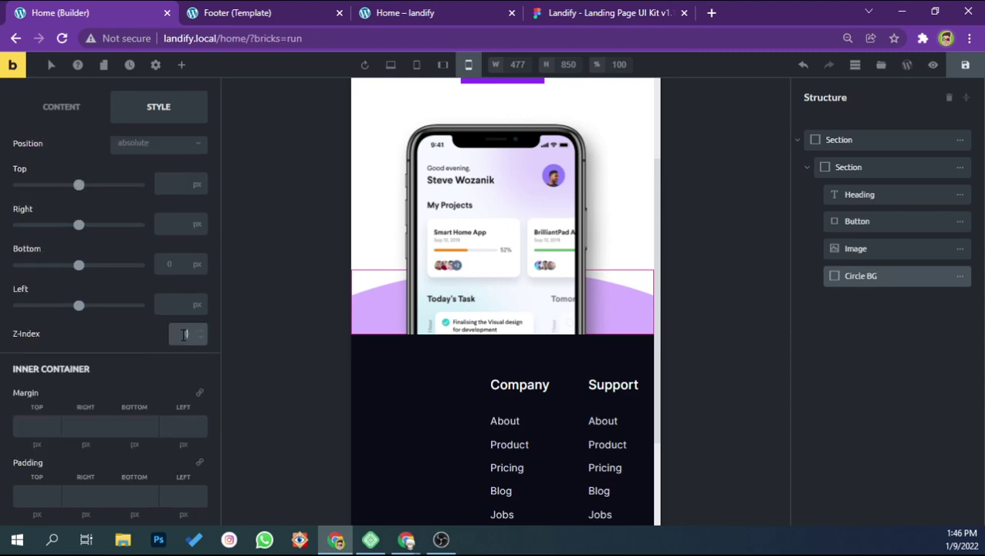
# Set the phone image's z-index to 0, save the page, and view the live Home page
pyautogui.click(467, 260)
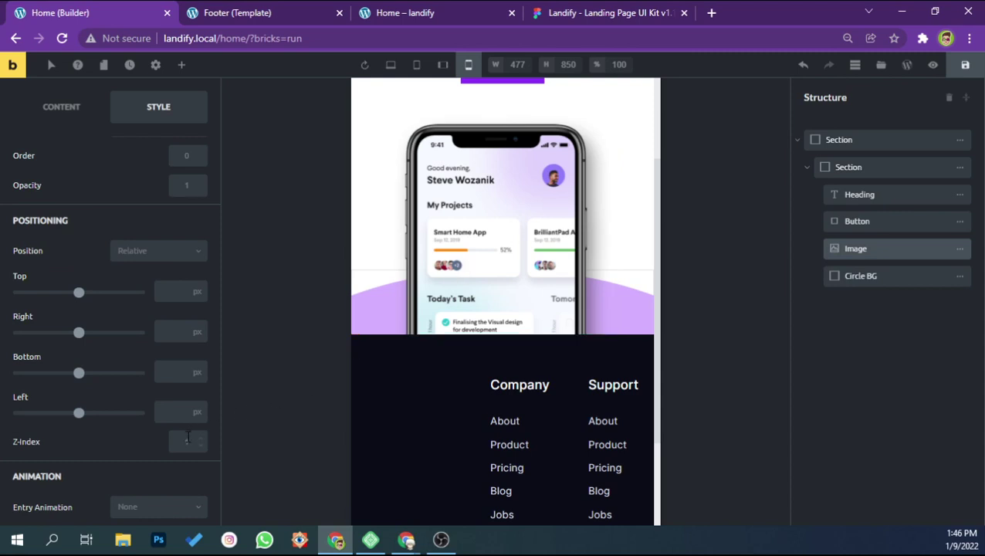
pyautogui.click(188, 439)
pyautogui.write('0')
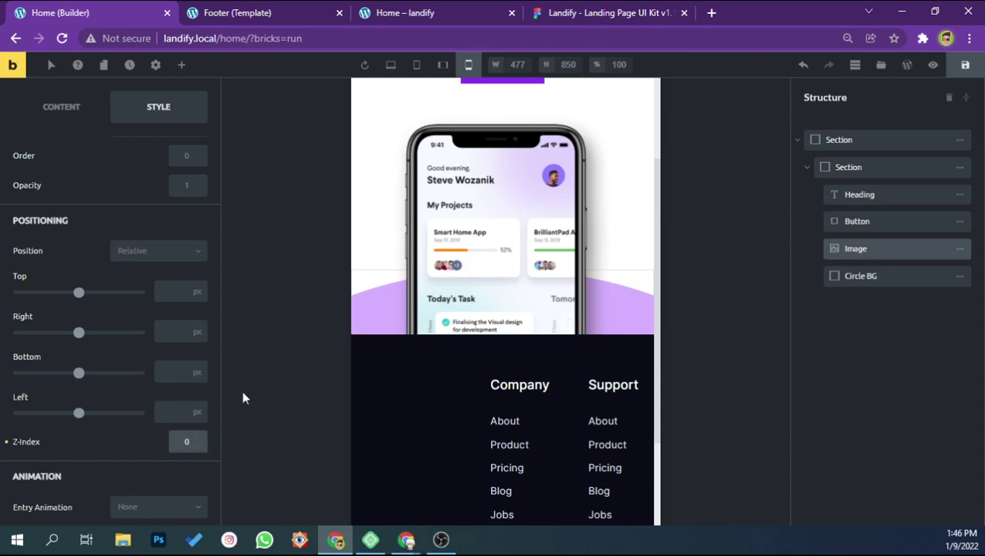
pyautogui.click(964, 64)
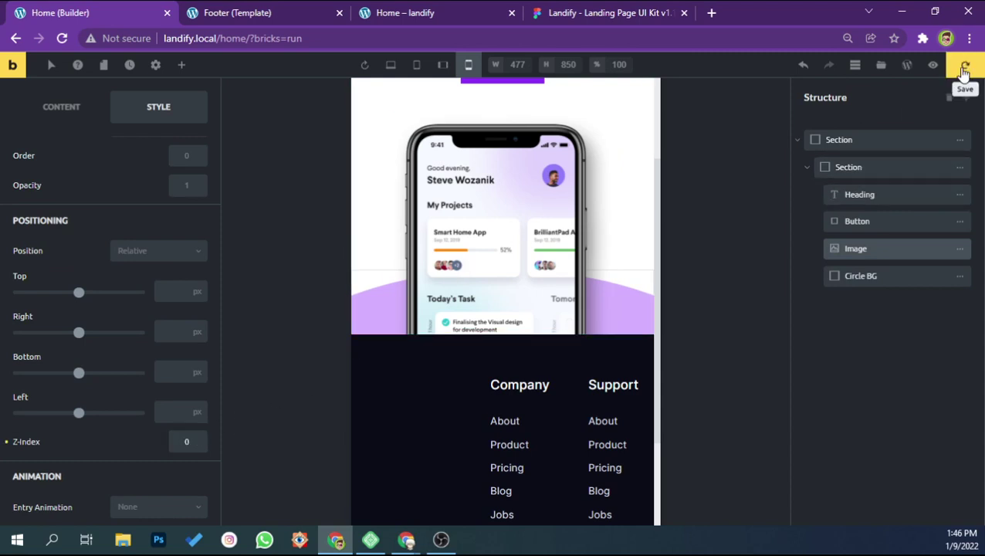
pyautogui.click(230, 17)
pyautogui.click(407, 12)
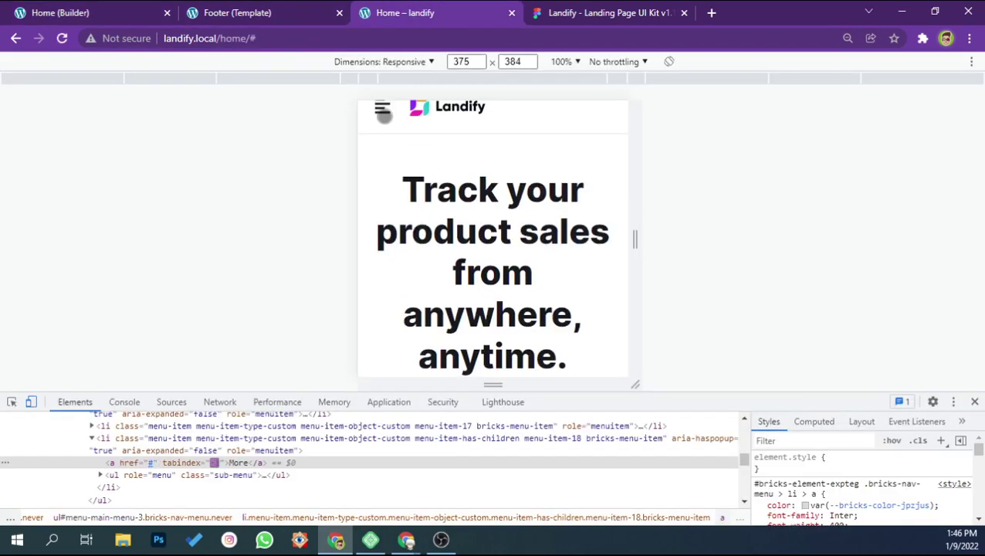
# Open the mobile menu and scroll through it and the footer to check the overlap
pyautogui.click(382, 110)
pyautogui.scroll(-5, 503, 232)
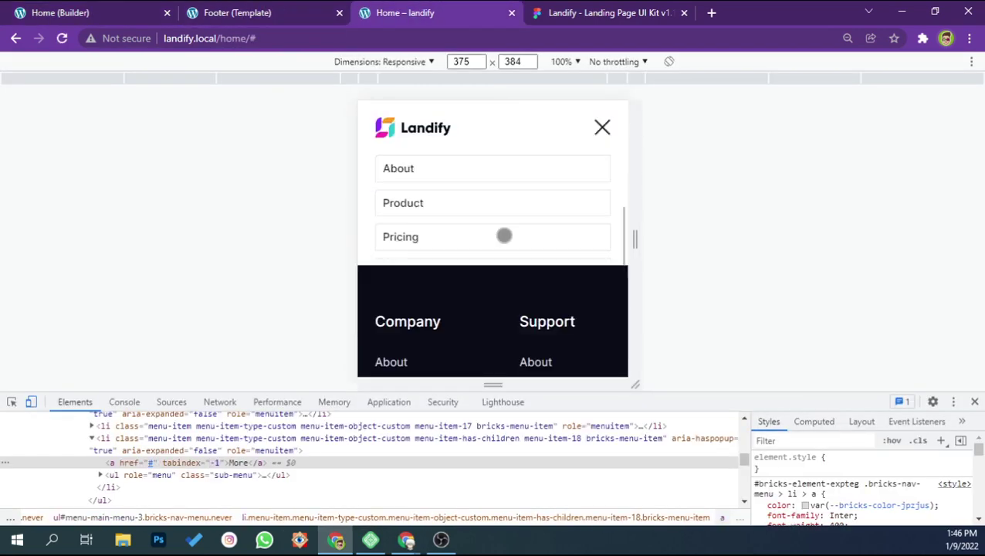
pyautogui.scroll(-5, 504, 235)
pyautogui.scroll(5, 503, 236)
pyautogui.scroll(3, 503, 236)
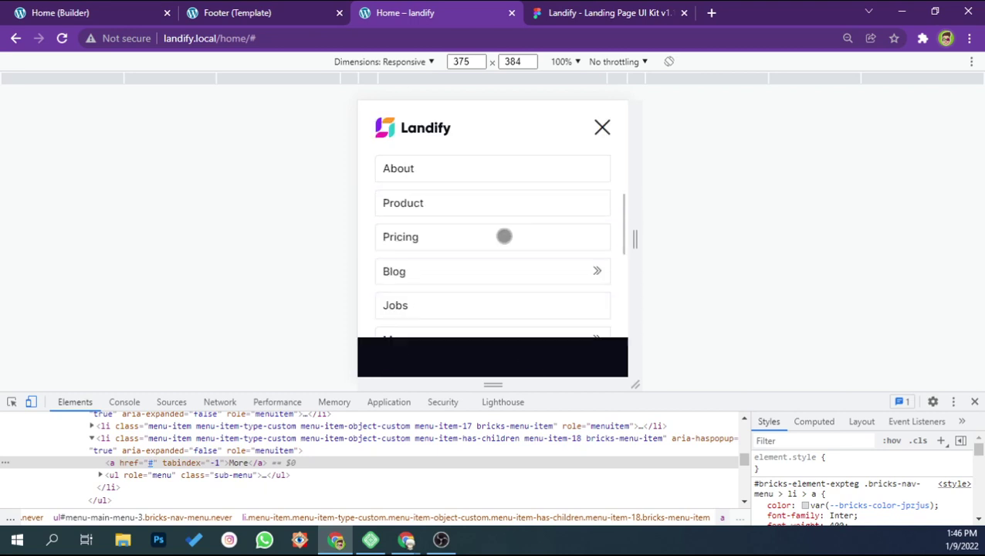
pyautogui.scroll(-2, 503, 236)
pyautogui.scroll(-3, 504, 236)
pyautogui.scroll(-3, 503, 237)
pyautogui.scroll(-3, 499, 237)
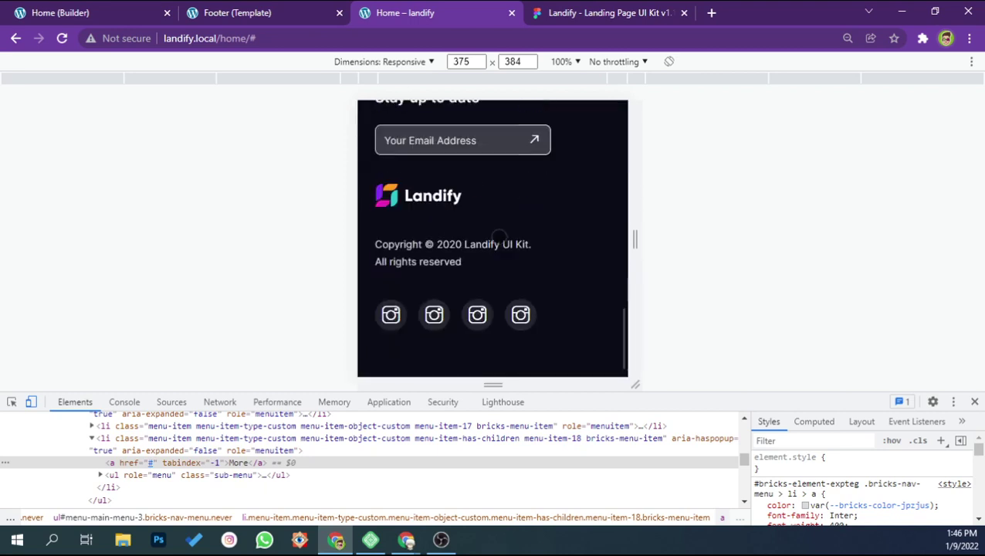
pyautogui.scroll(2, 499, 237)
pyautogui.scroll(2, 500, 238)
pyautogui.scroll(2, 500, 237)
pyautogui.scroll(1, 500, 237)
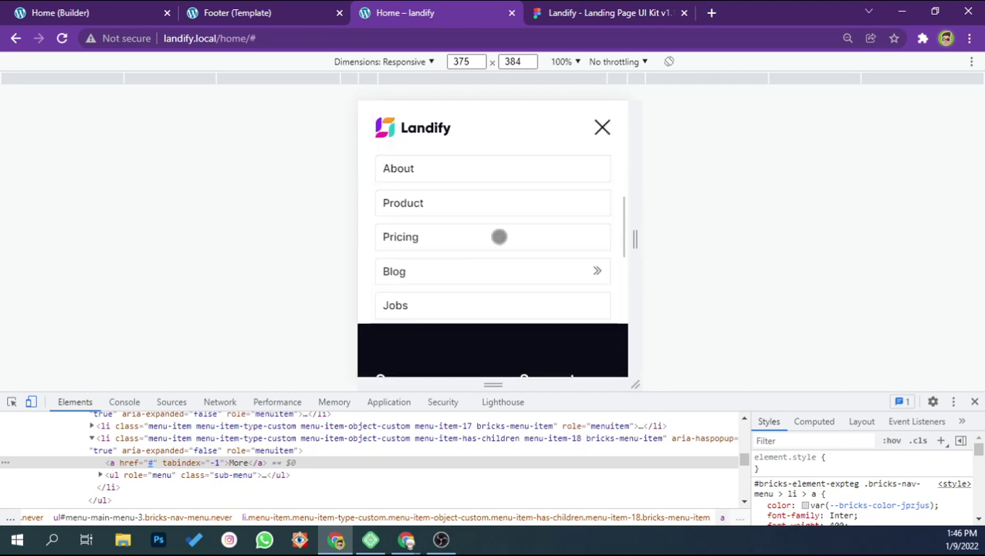
pyautogui.scroll(2, 499, 237)
pyautogui.scroll(-4, 499, 237)
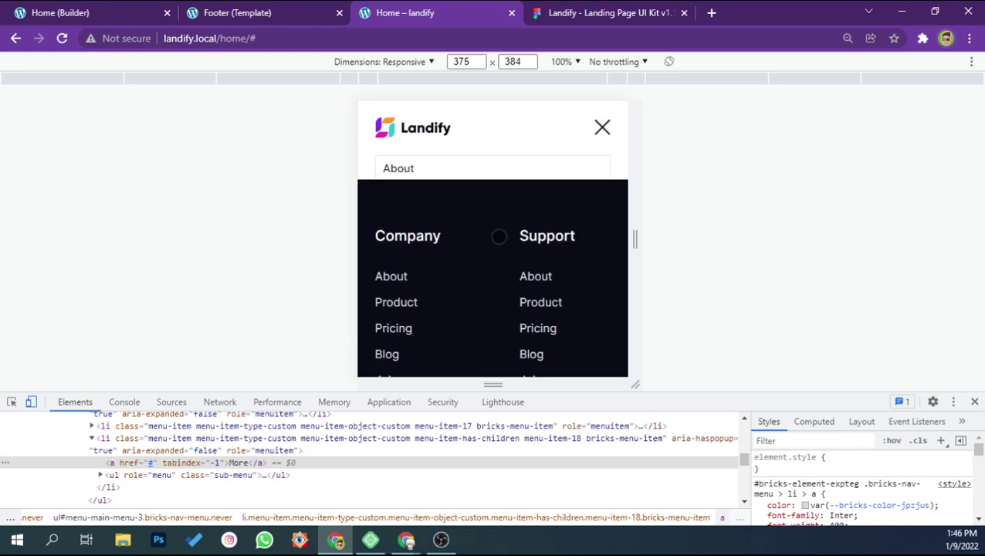
pyautogui.scroll(-3, 500, 236)
pyautogui.scroll(5, 499, 237)
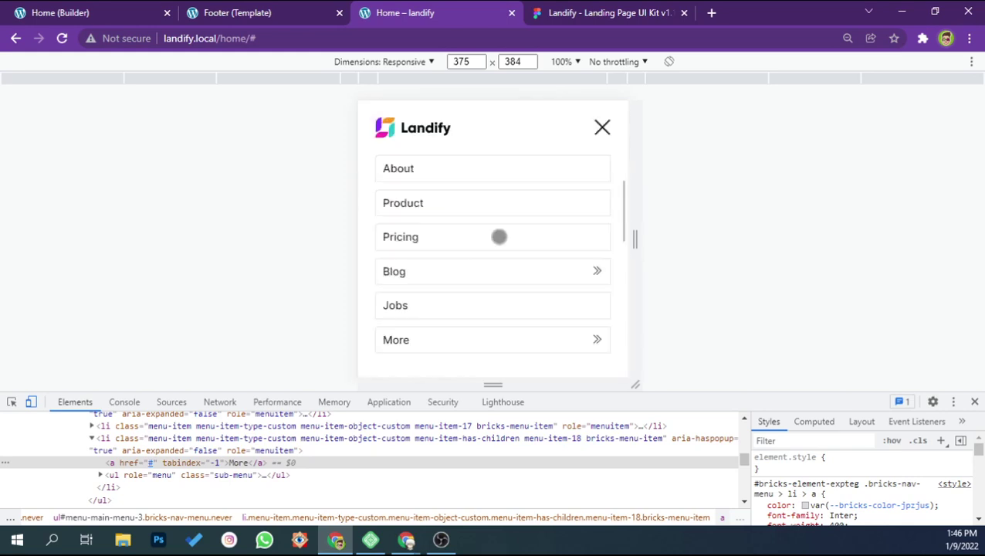
pyautogui.scroll(-2, 500, 237)
pyautogui.scroll(-1, 500, 237)
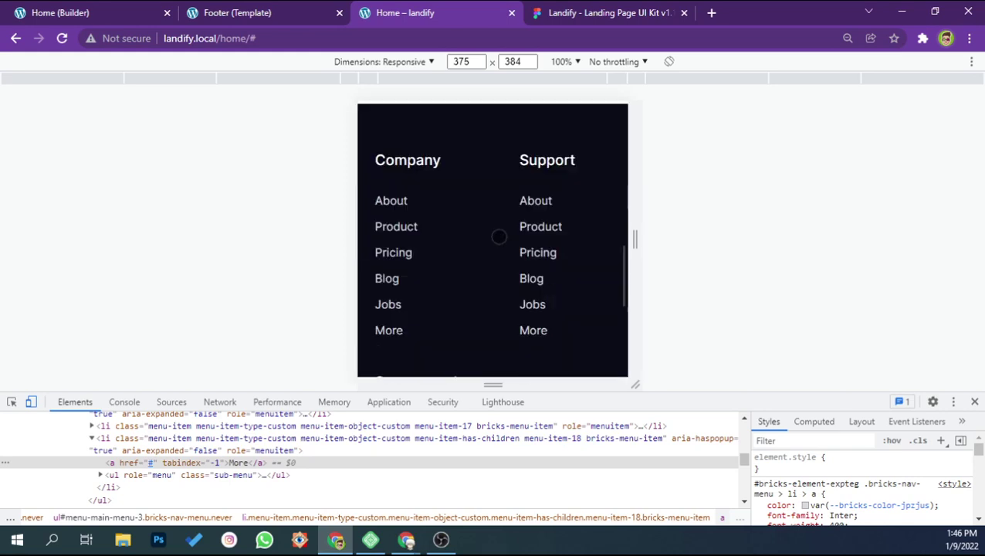
pyautogui.scroll(-3, 499, 236)
pyautogui.scroll(2, 500, 237)
pyautogui.scroll(3, 499, 237)
pyautogui.scroll(3, 499, 237)
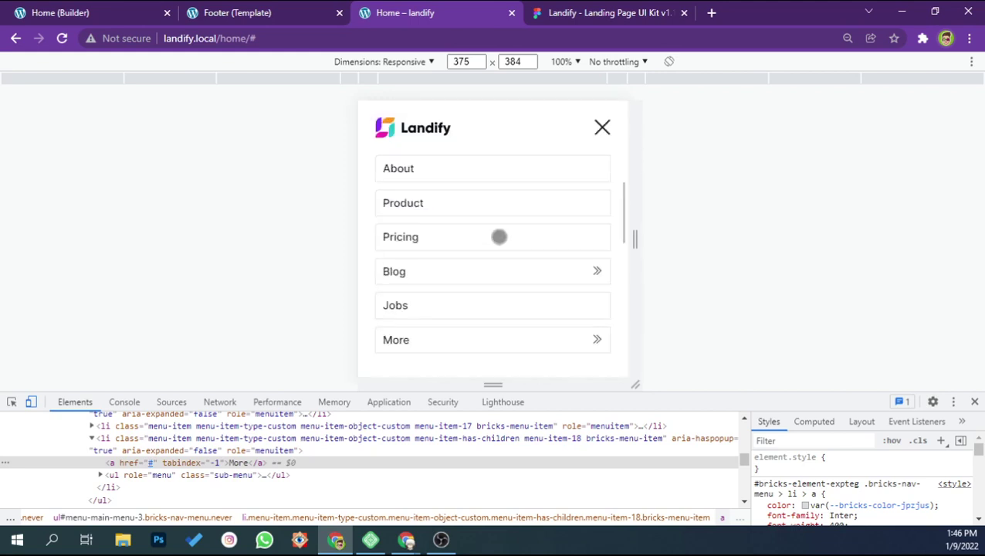
# Stretch the responsive viewport to 479 px tall and recheck the menu
pyautogui.moveTo(705, 401); pyautogui.dragTo(704, 470)
pyautogui.scroll(-3, 488, 343)
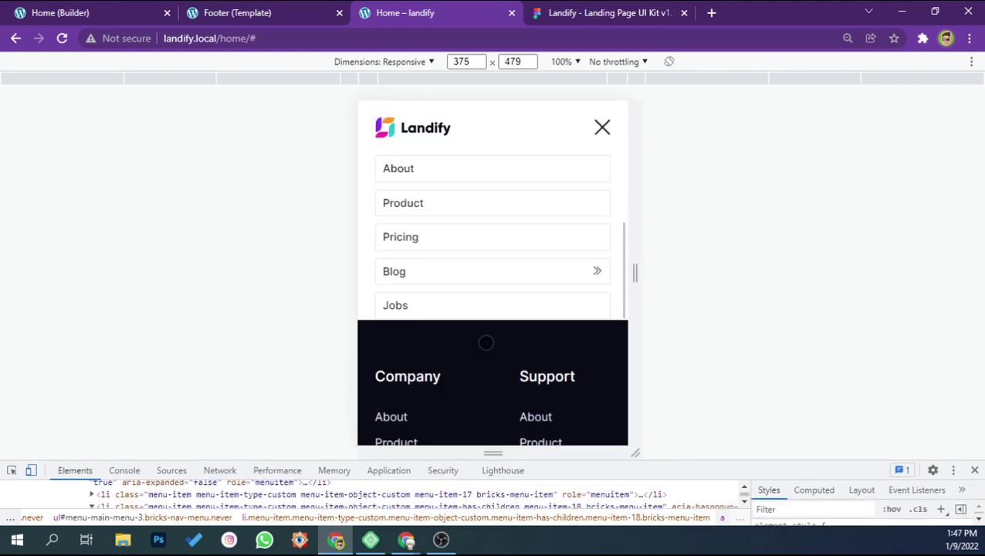
pyautogui.scroll(3, 487, 340)
pyautogui.scroll(-1, 487, 341)
pyautogui.scroll(1, 490, 336)
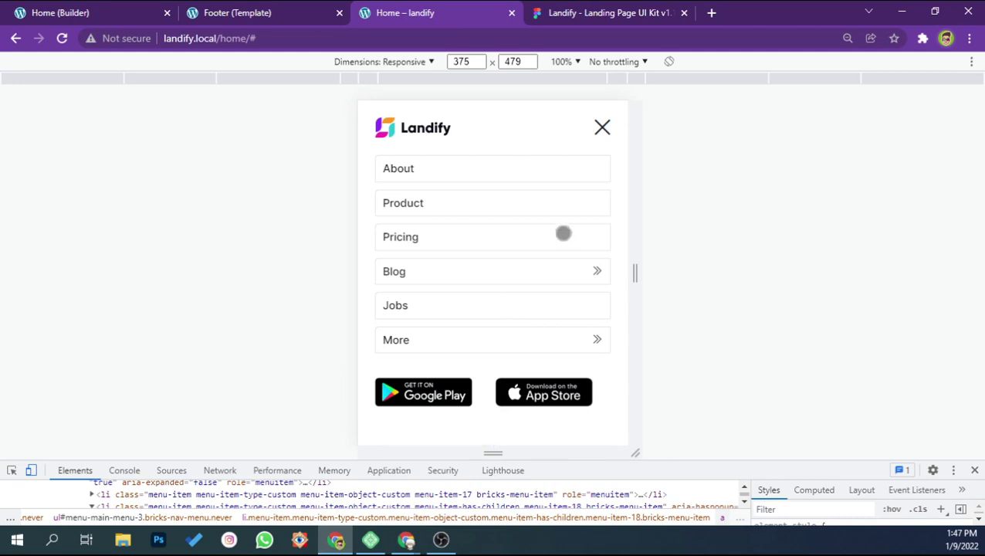
# Close the mobile navigation menu and scroll the page once more
pyautogui.click(601, 128)
pyautogui.scroll(-3, 516, 253)
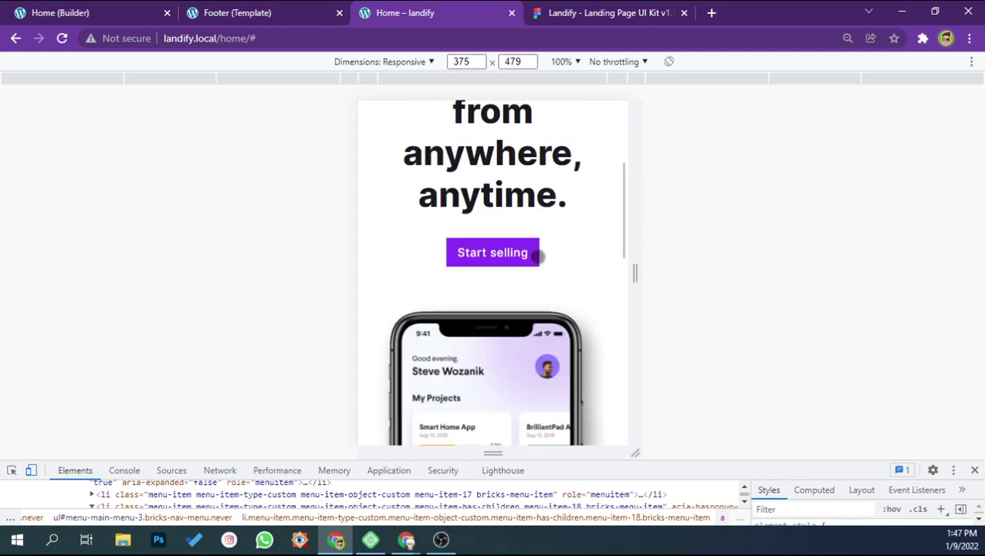
pyautogui.scroll(-3, 511, 252)
pyautogui.scroll(-3, 533, 269)
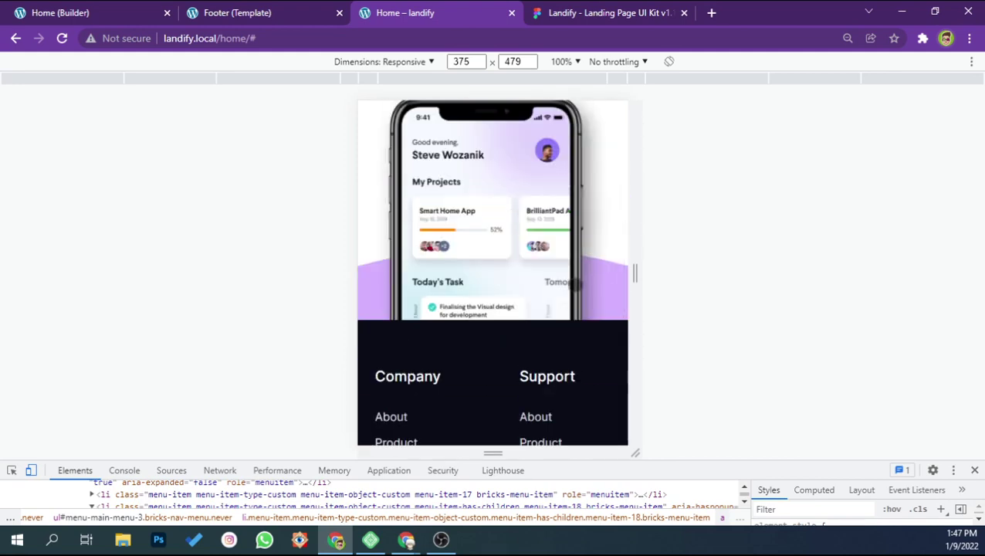
pyautogui.scroll(5, 572, 282)
pyautogui.scroll(5, 578, 287)
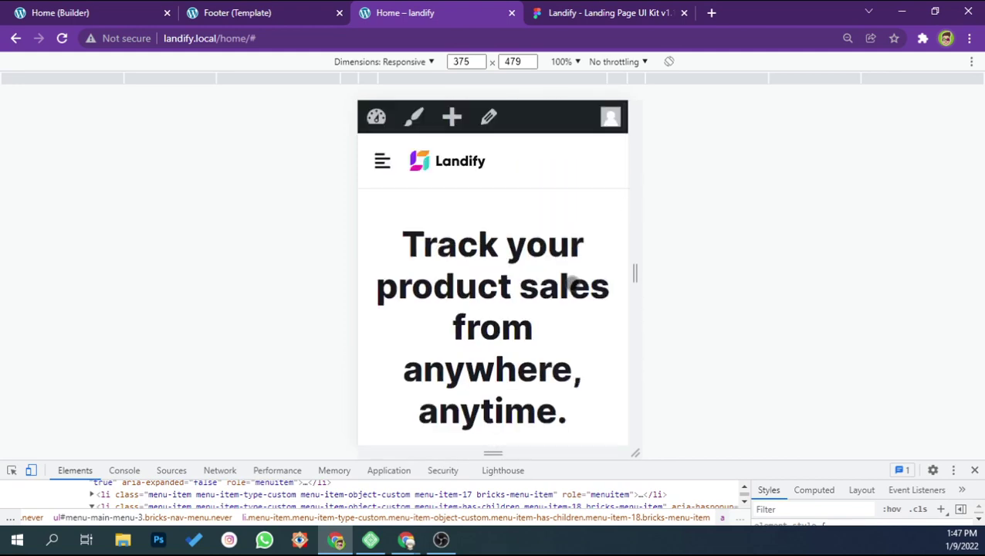